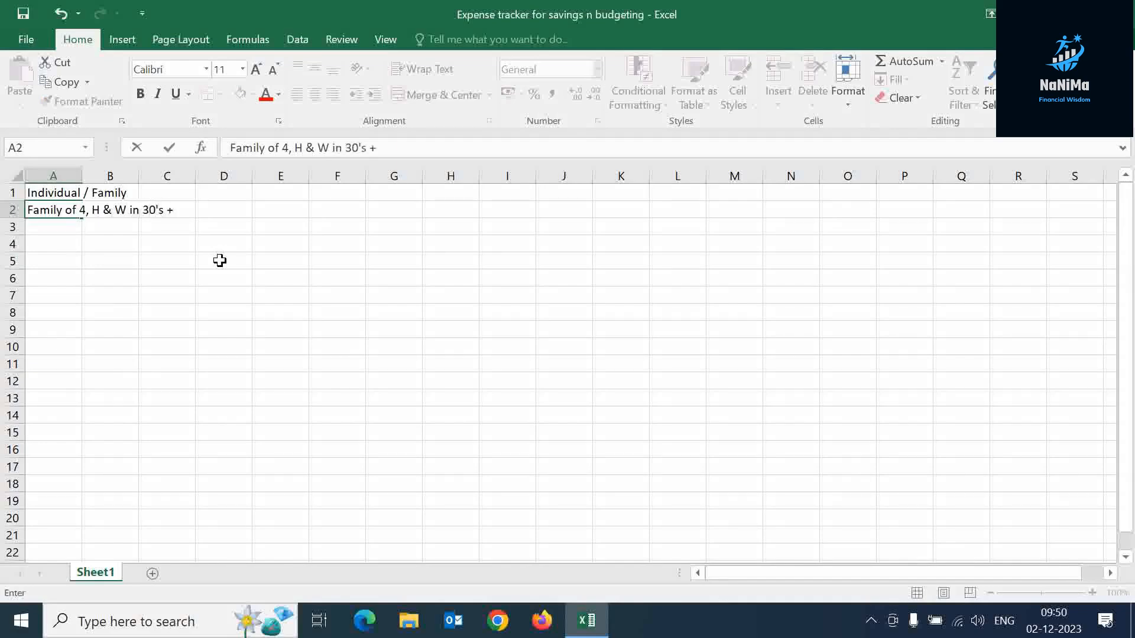
# Step: Complete the household description in A2 as Family of 4, H & W in 30's + 2 children
pyautogui.write("'s + 2 children")
pyautogui.press('Return')
pyautogui.press('Down')
pyautogui.press('Up')
pyautogui.click(234, 349)
# Step: Rename the worksheet Sheet1 as december
pyautogui.doubleClick(102, 579)
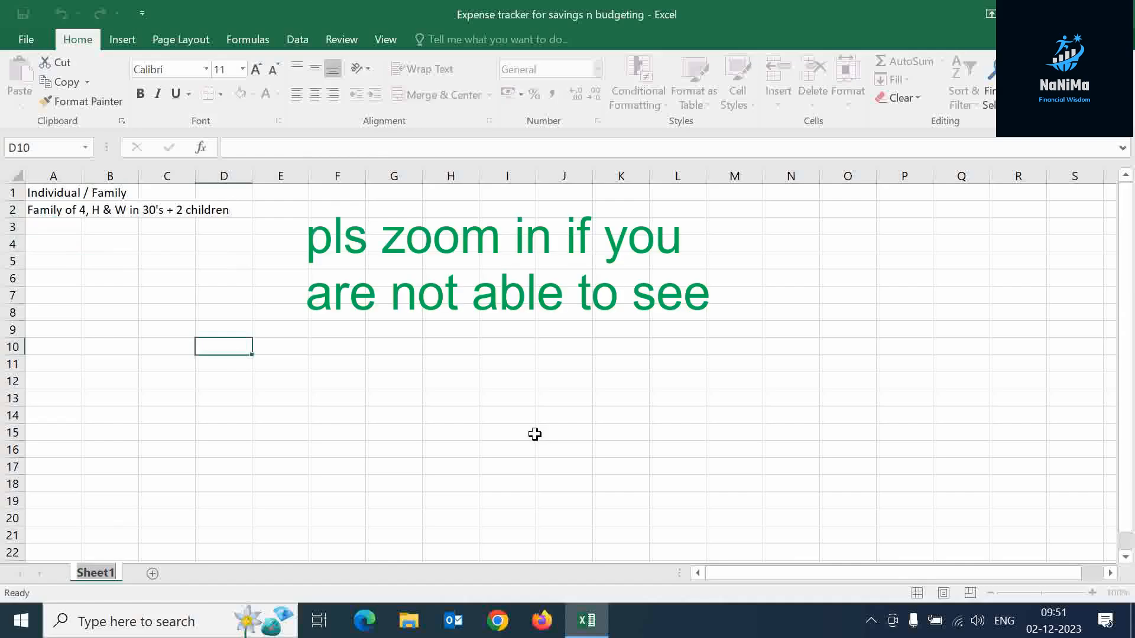
pyautogui.write('decmber')
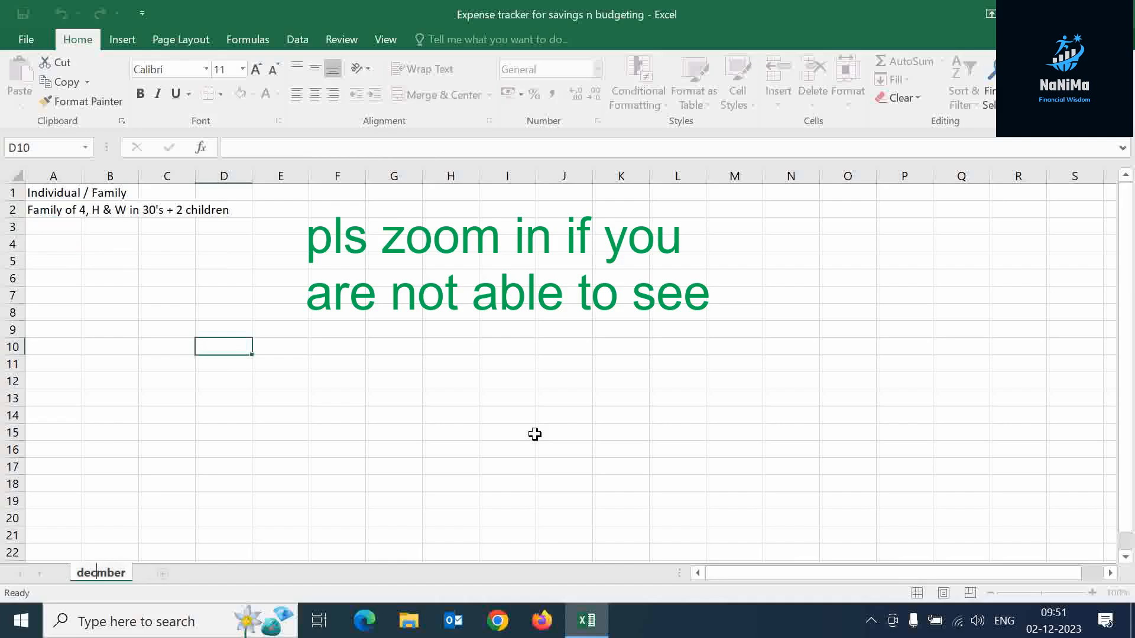
pyautogui.press('Left')
pyautogui.press('Left')
pyautogui.press('Left')
pyautogui.press('Left')
pyautogui.write('e')
pyautogui.click(57, 228)
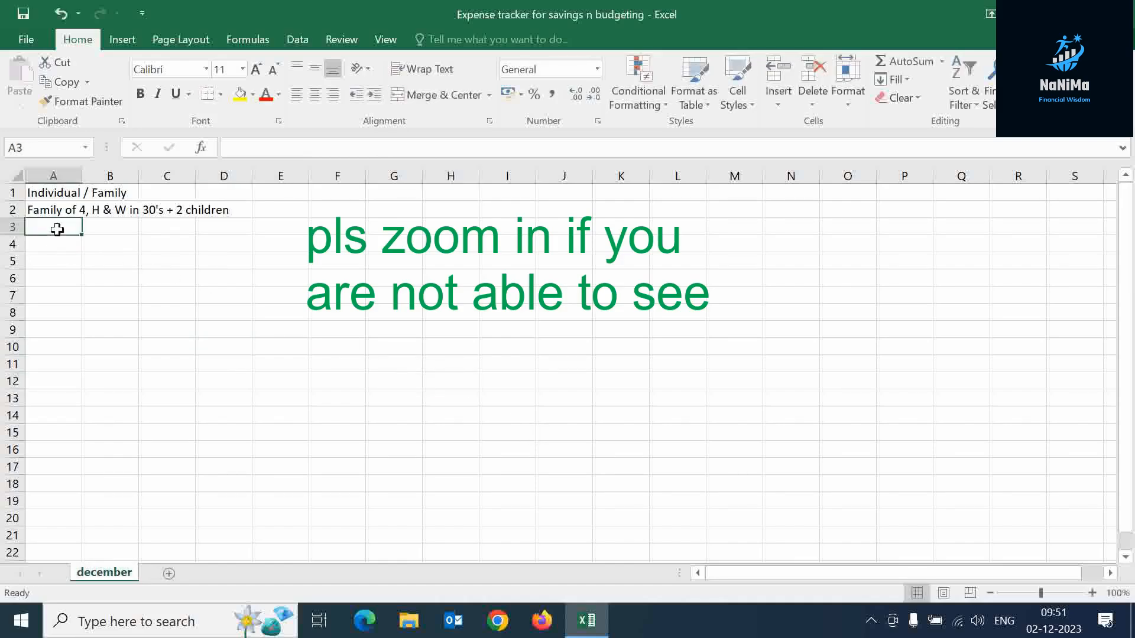
# Step: Enter the headings Inflow in B1 and Outflow in C1, with Cash + Bank below Outflow in C2
pyautogui.click(121, 194)
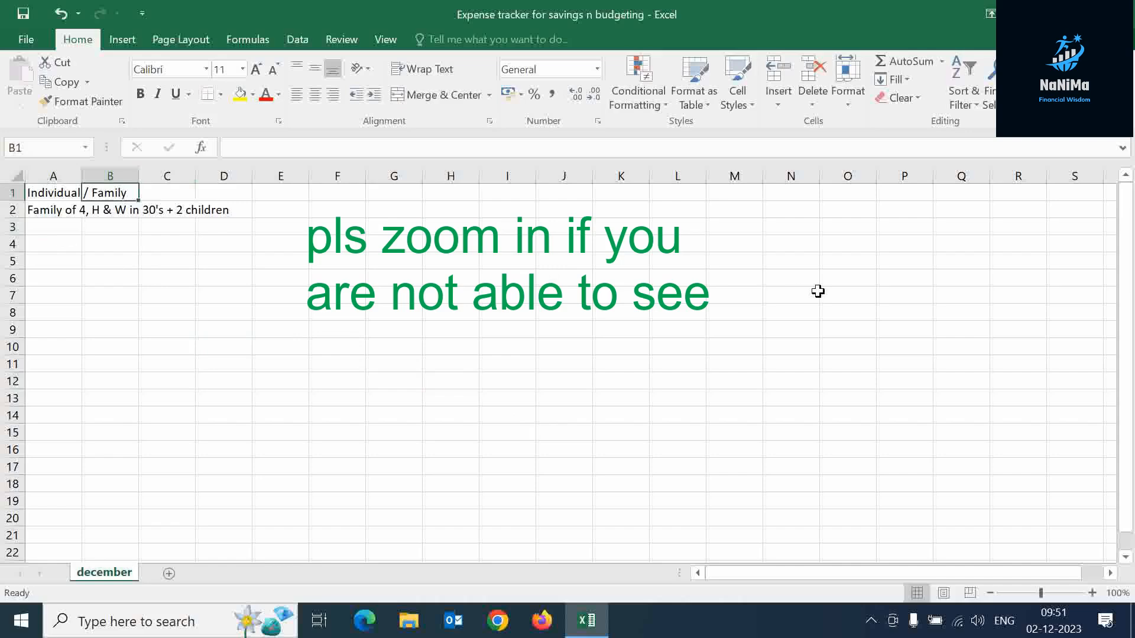
pyautogui.write('I')
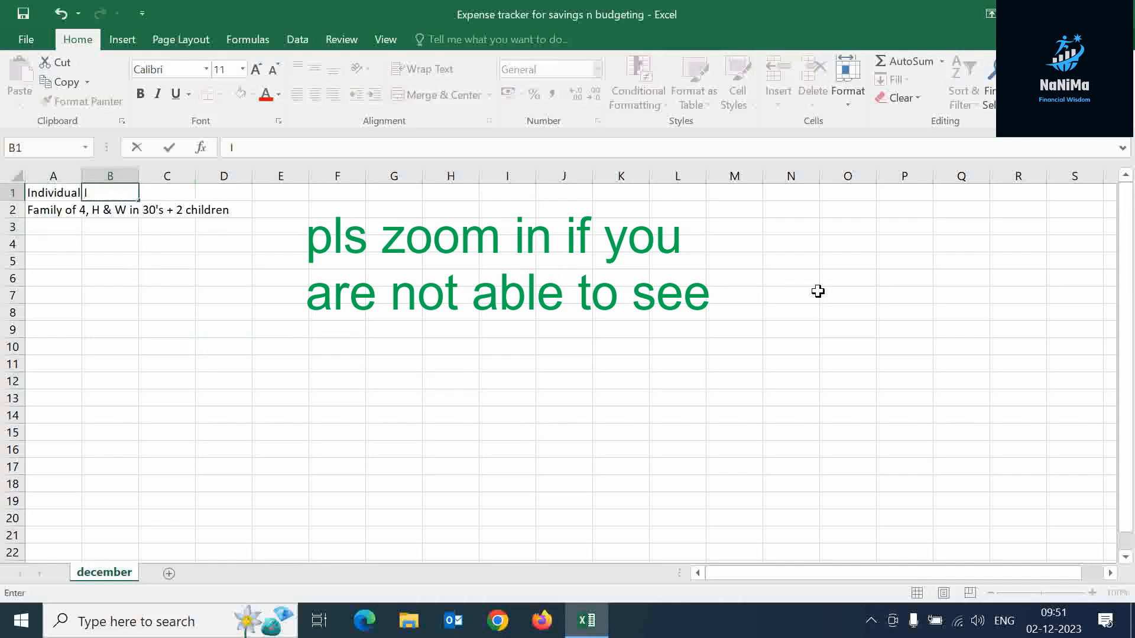
pyautogui.write('nflow')
pyautogui.press('Tab')
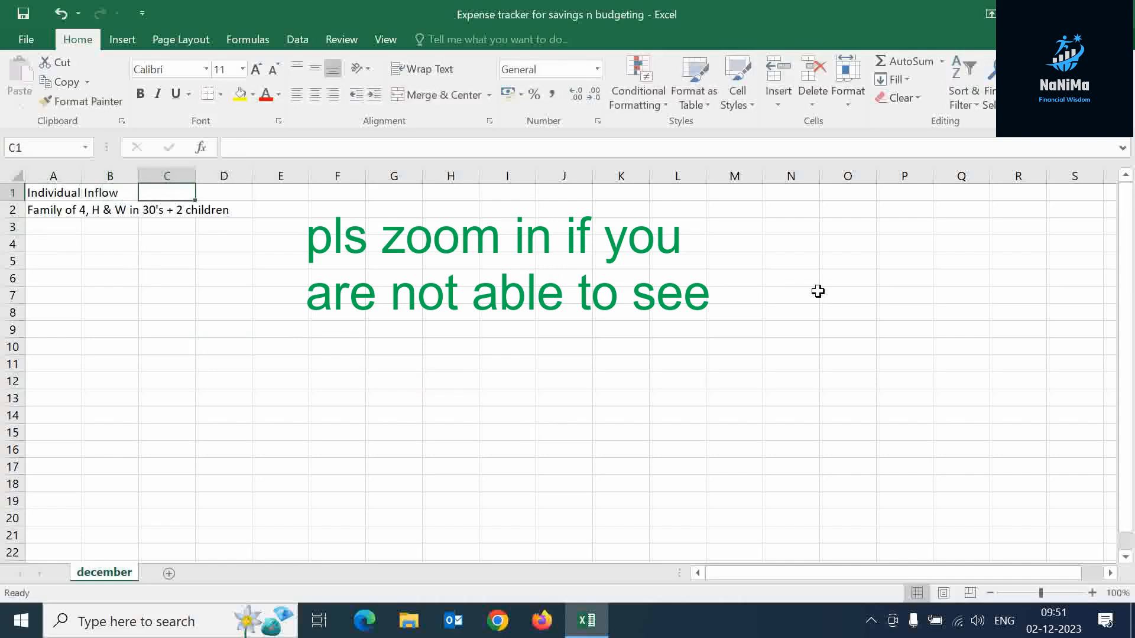
pyautogui.write('Outflow')
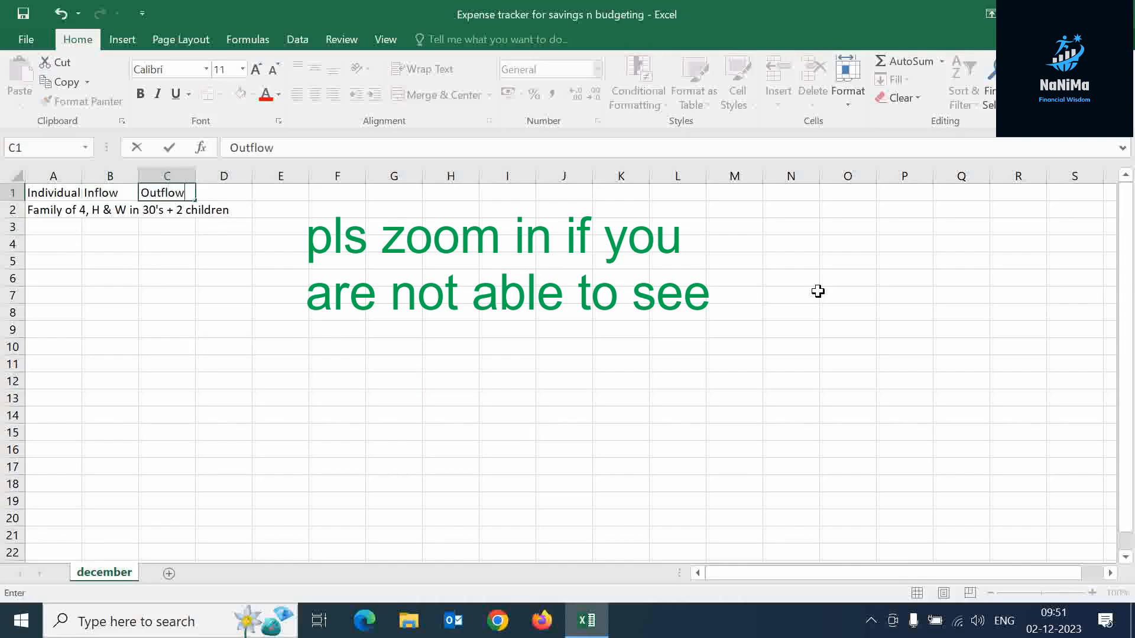
pyautogui.press('Down')
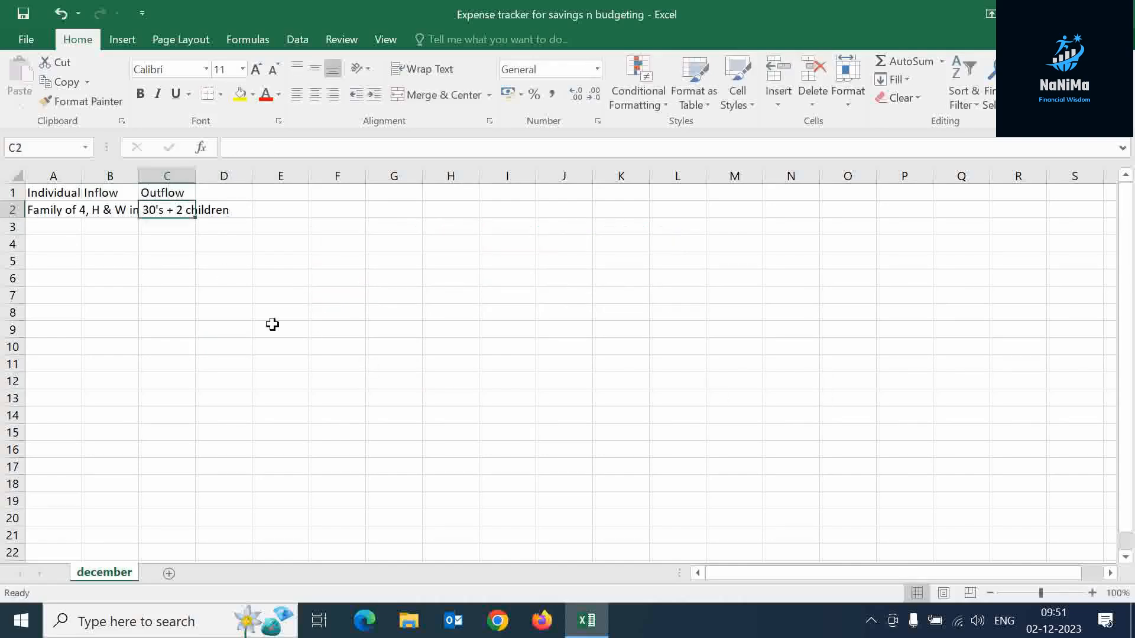
pyautogui.write('Cash + Bank')
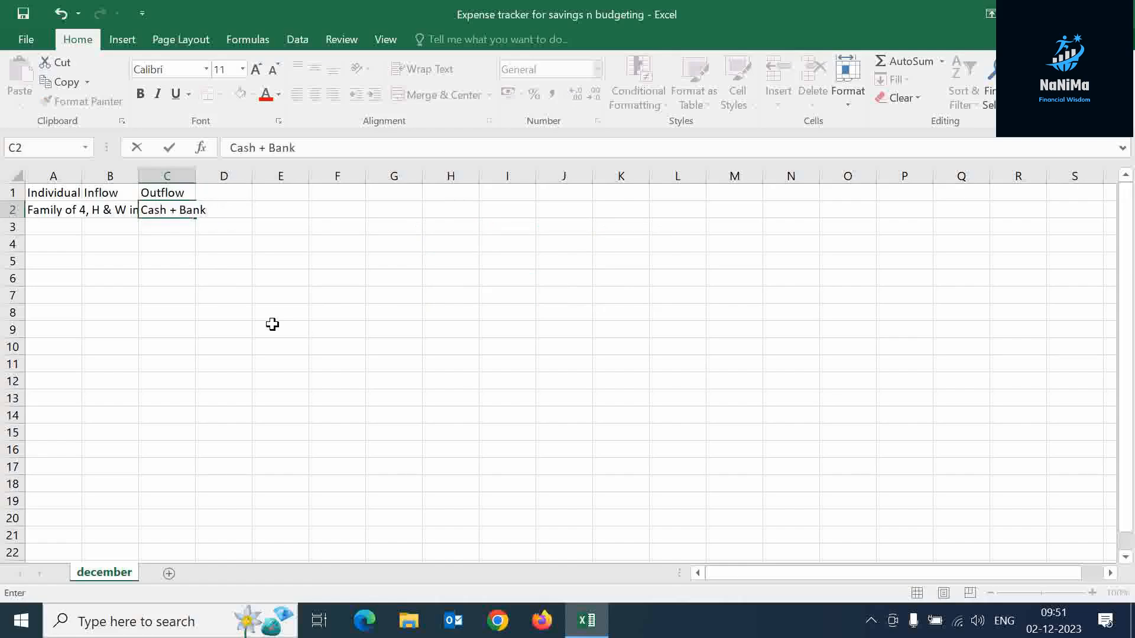
pyautogui.press('Return')
# Step: Enter the column headings Date in A3 and Day in B3
pyautogui.press('Left')
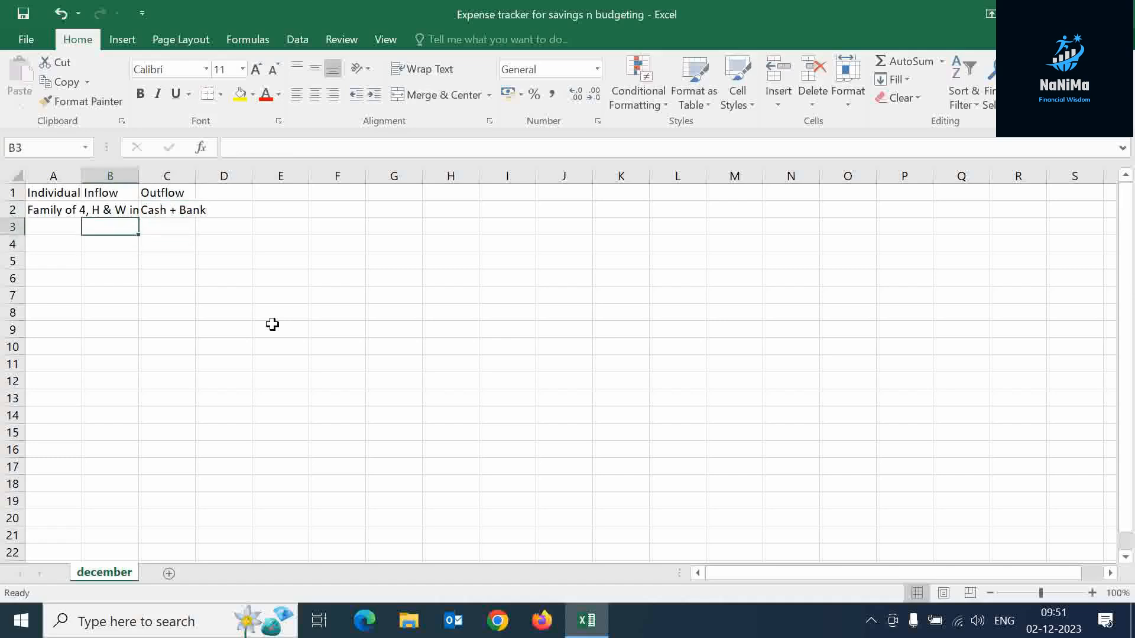
pyautogui.press('Left')
pyautogui.write('Date')
pyautogui.press('Tab')
pyautogui.write('Day')
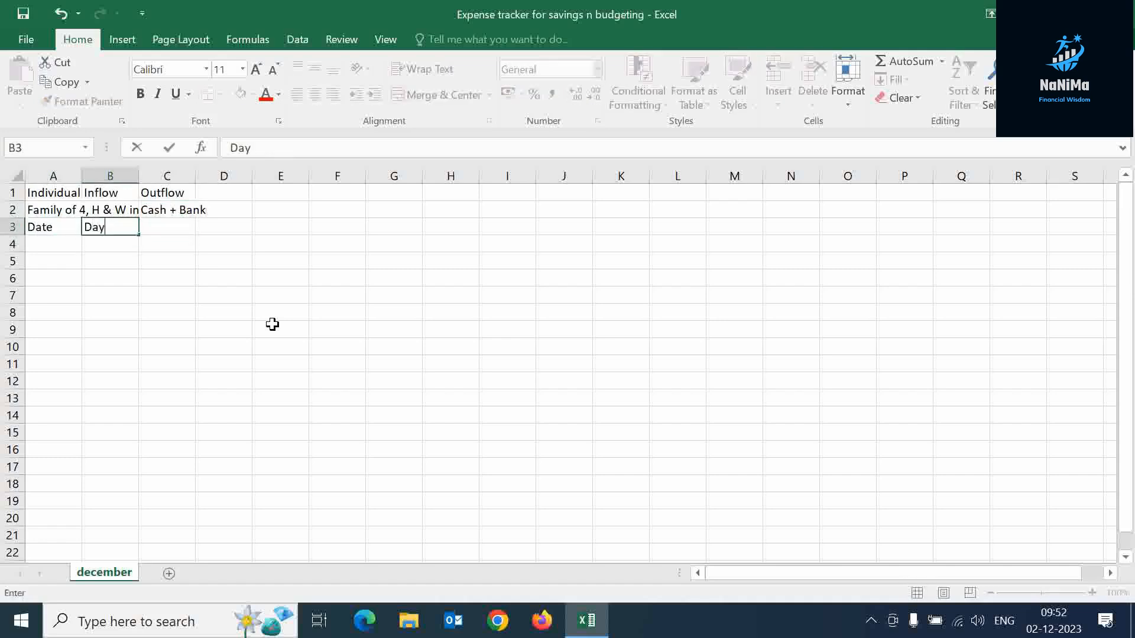
pyautogui.press('Return')
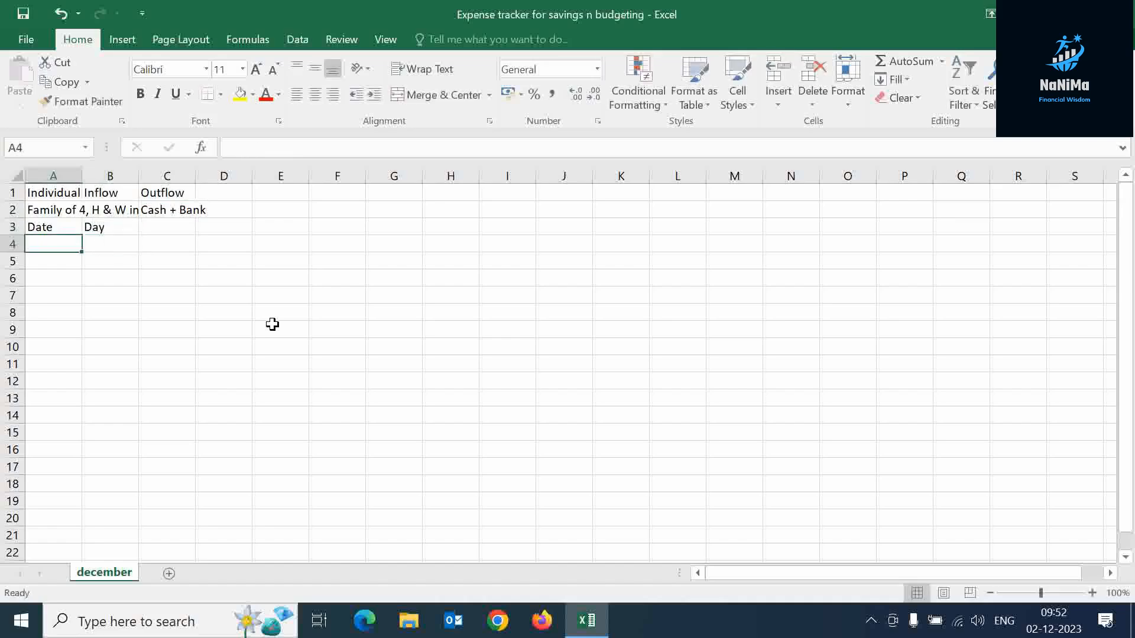
# Step: Enter date 1 in A4 and, after checking the system calendar for its weekday, Friday in B4
pyautogui.write('1')
pyautogui.press('Tab')
pyautogui.click(1053, 621)
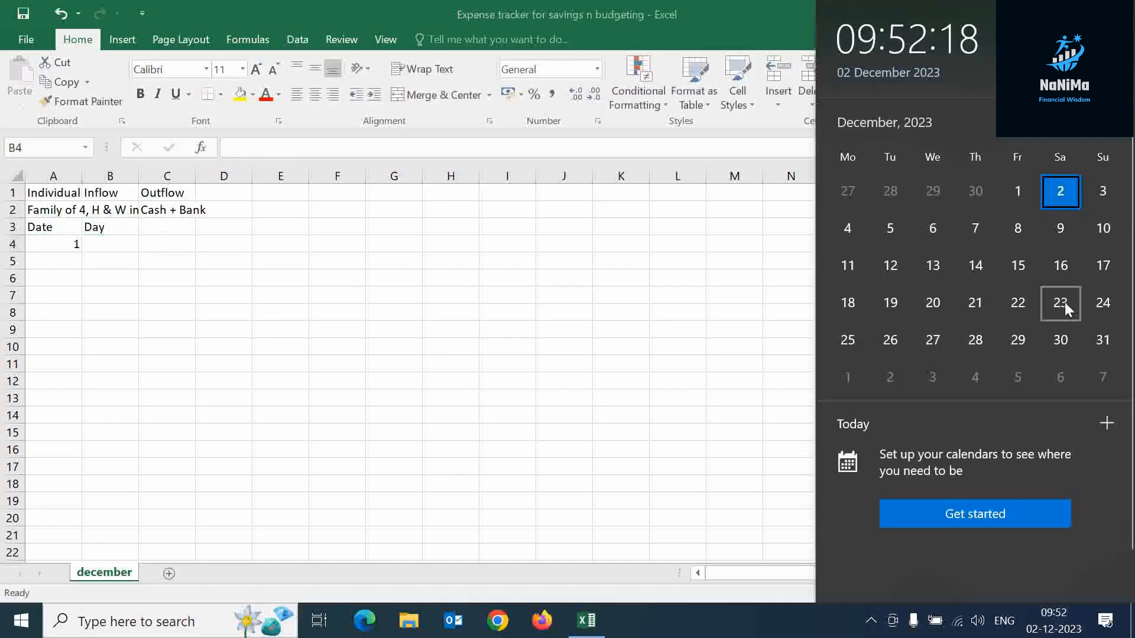
pyautogui.click(134, 266)
pyautogui.write('Friday')
pyautogui.press('Return')
# Step: Enter a formula in A5 that adds 1 to the date in A4
pyautogui.write('=')
pyautogui.press('Up')
pyautogui.write('+1')
pyautogui.press('Return')
# Step: Copy the A5 formula down column A to number the remaining dates of the month
pyautogui.press('Up')
pyautogui.hotkey('ctrl', 'c')
pyautogui.press('Down')
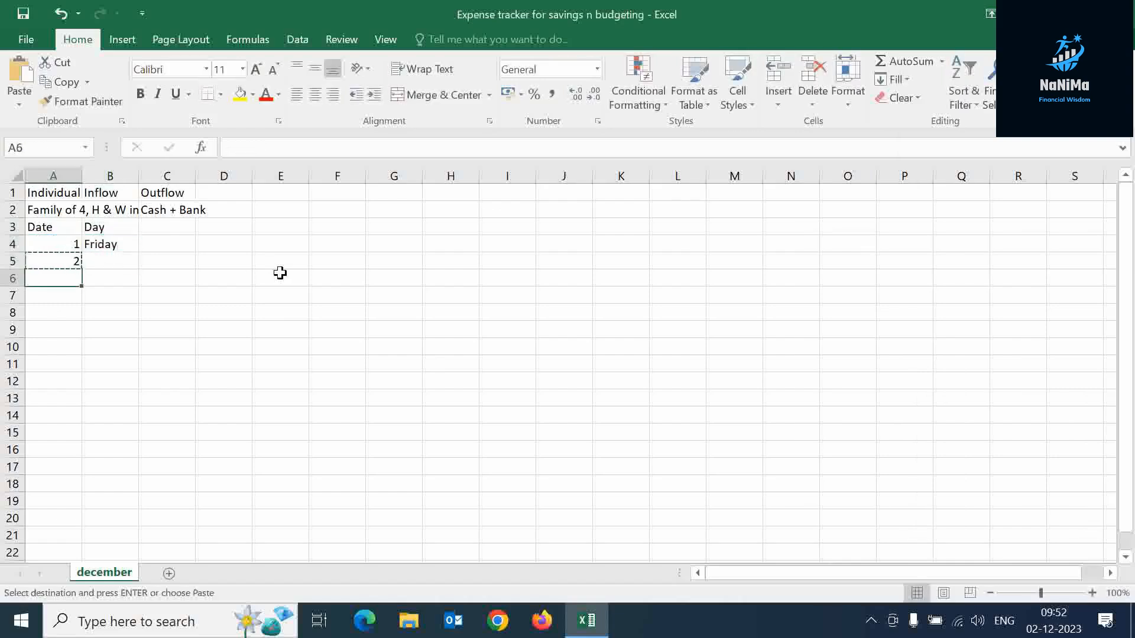
pyautogui.hotkey('shift', 'Down')
pyautogui.hotkey('shift', 'Down')
pyautogui.hotkey('shift', 'Down')
pyautogui.hotkey('shift', 'Down')
pyautogui.hotkey('shift', 'Down')
pyautogui.hotkey('shift', 'Down')
pyautogui.hotkey('shift', 'Down')
pyautogui.hotkey('shift', 'Down')
pyautogui.hotkey('shift', 'Down')
pyautogui.hotkey('shift', 'Down')
pyautogui.hotkey('shift', 'Down')
pyautogui.hotkey('shift', 'Down')
pyautogui.hotkey('shift', 'Down')
pyautogui.hotkey('shift', 'Down')
pyautogui.hotkey('shift', 'Down')
pyautogui.hotkey('shift', 'Down')
pyautogui.hotkey('shift', 'Down')
pyautogui.hotkey('shift', 'Down')
pyautogui.hotkey('shift', 'Down')
pyautogui.hotkey('shift', 'Down')
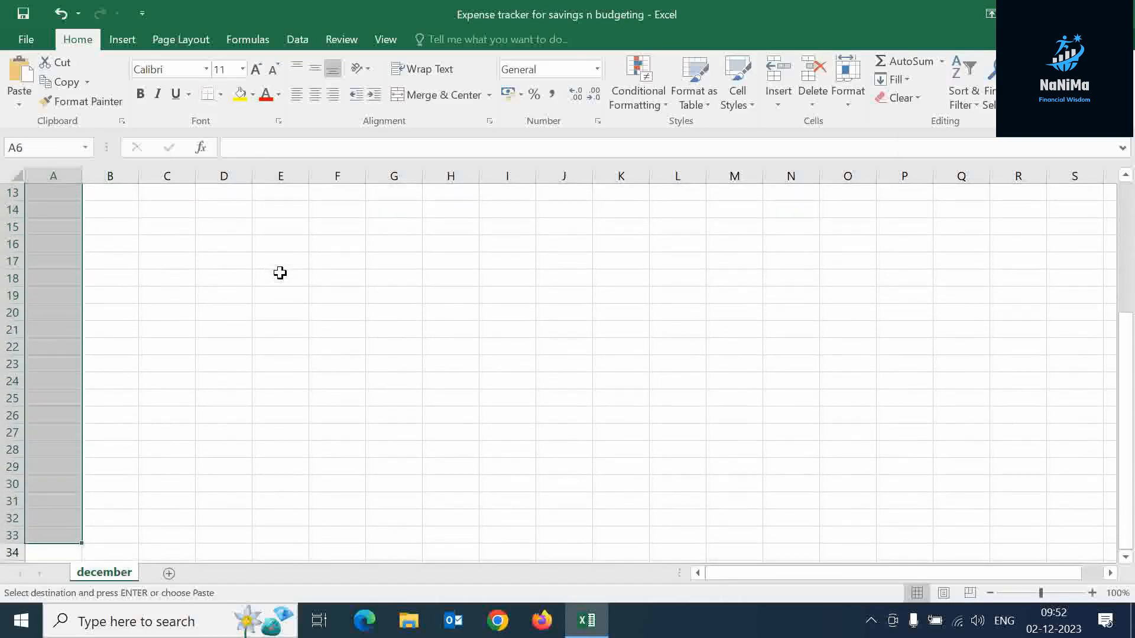
pyautogui.hotkey('ctrl', 'v')
pyautogui.scroll(-7, 119, 414)
pyautogui.click(54, 400)
pyautogui.press('Up')
pyautogui.press('Down')
pyautogui.hotkey('ctrl', 'v')
pyautogui.hotkey('ctrl', 'Home')
pyautogui.press('Escape')
# Step: Enter Saturday in B5 and extend the Friday–Saturday series down the Day column alongside the dates
pyautogui.press('Down')
pyautogui.press('Down')
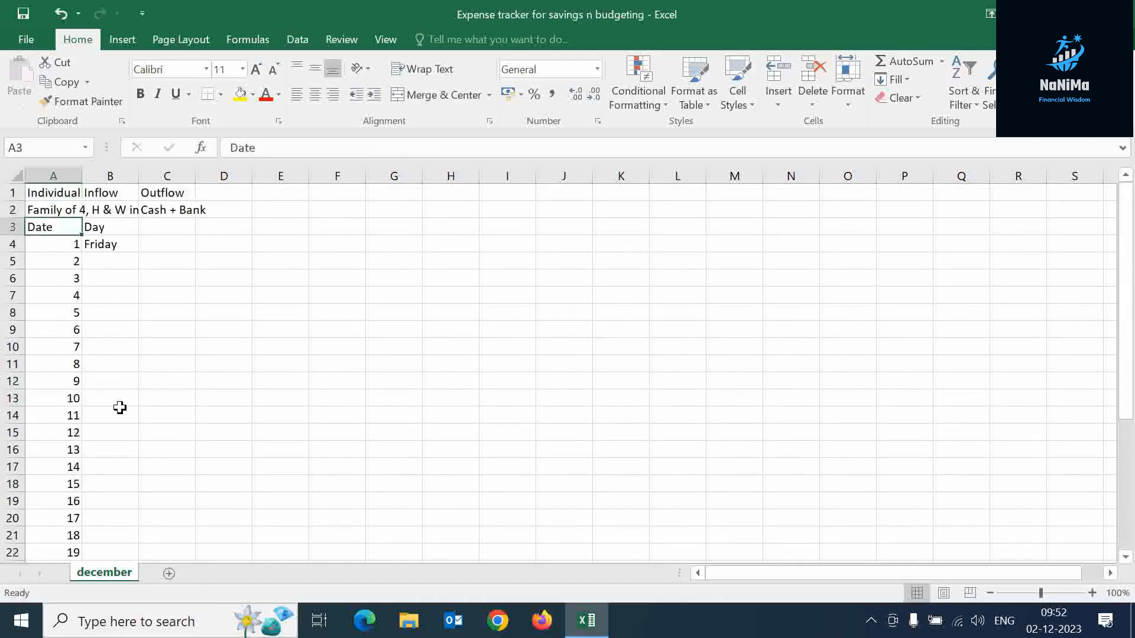
pyautogui.press('Down')
pyautogui.press('Down')
pyautogui.press('Right')
pyautogui.write('Saturda')
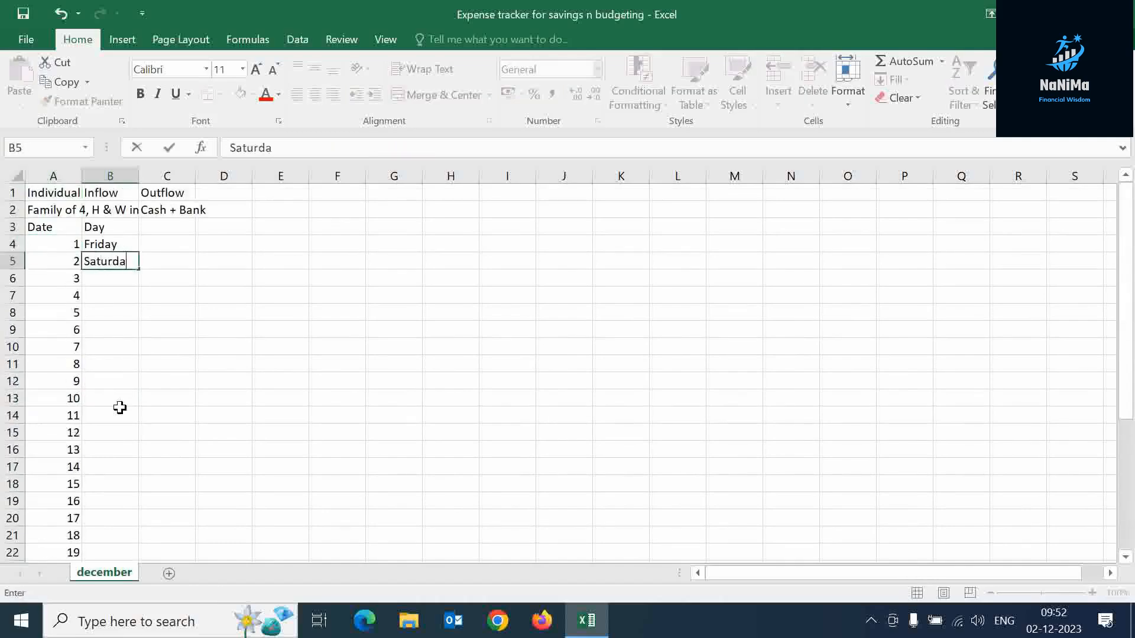
pyautogui.write('y')
pyautogui.moveTo(110, 244); pyautogui.dragTo(110, 261)
pyautogui.moveTo(139, 269); pyautogui.dragTo(140, 523)
pyautogui.scroll(5, 248, 354)
pyautogui.click(159, 227)
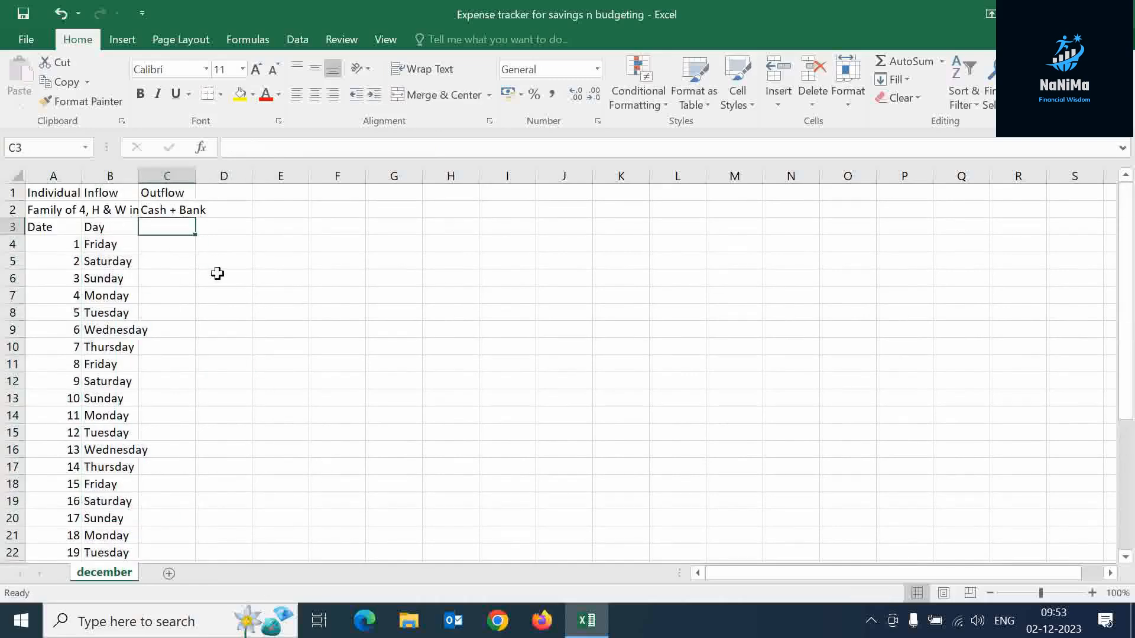
# Step: Move the Inflow, Outflow and Cash + Bank block B1:C2 one column over so that it starts at C1
pyautogui.click(127, 196)
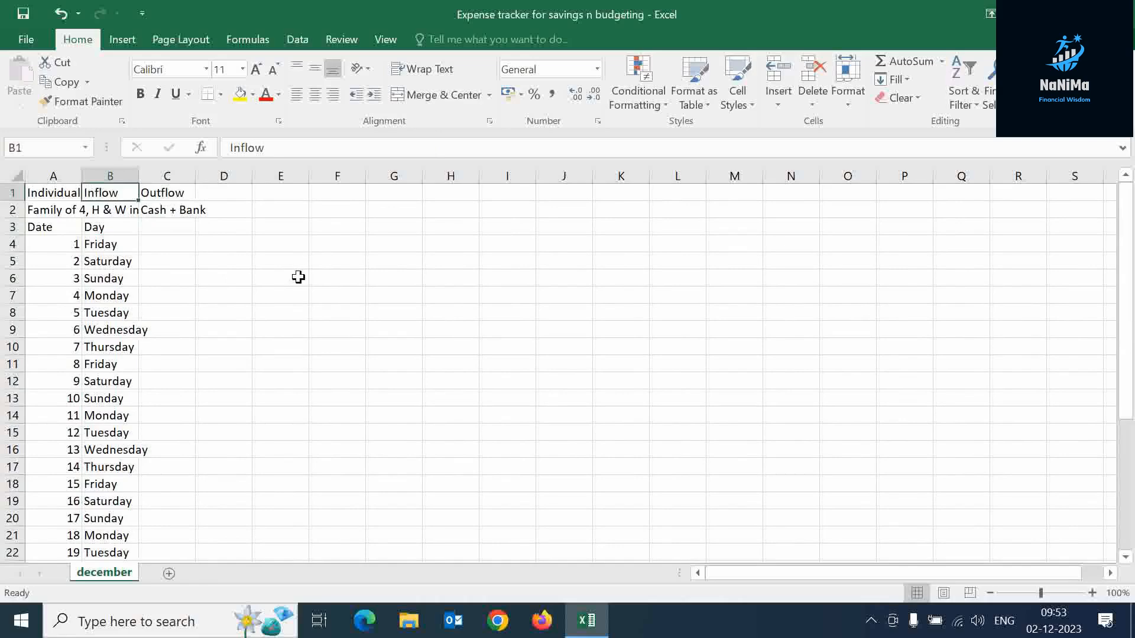
pyautogui.hotkey('shift', 'Down')
pyautogui.hotkey('shift', 'Right')
pyautogui.hotkey('ctrl', 'x')
pyautogui.press('Right')
pyautogui.hotkey('ctrl', 'v')
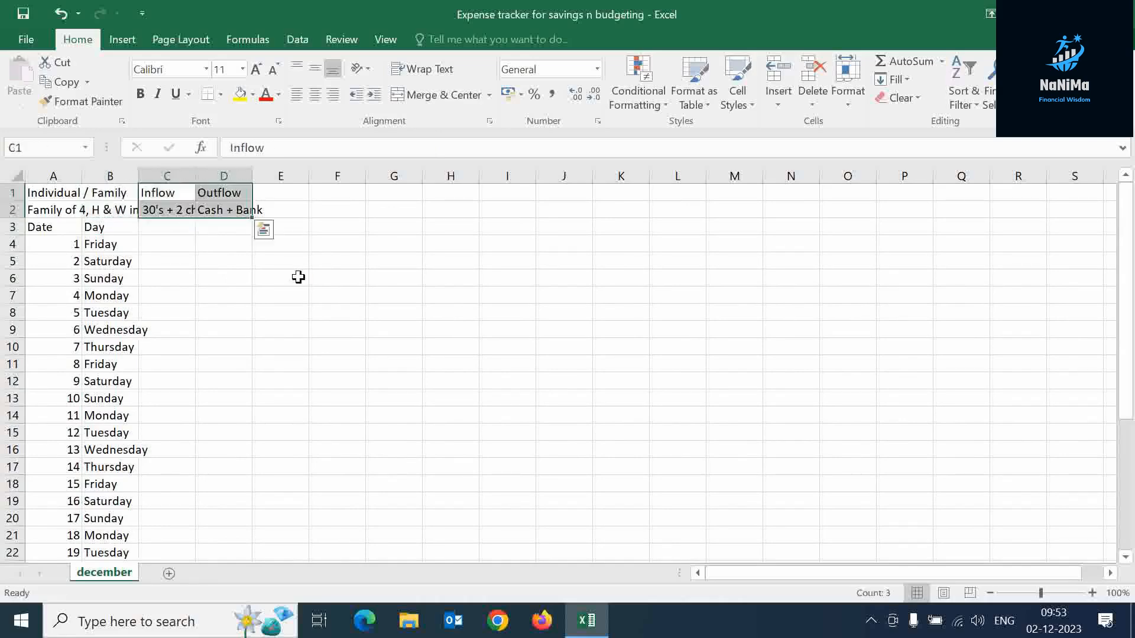
# Step: Insert two blank columns between the Inflow and Outflow headings
pyautogui.click(229, 176)
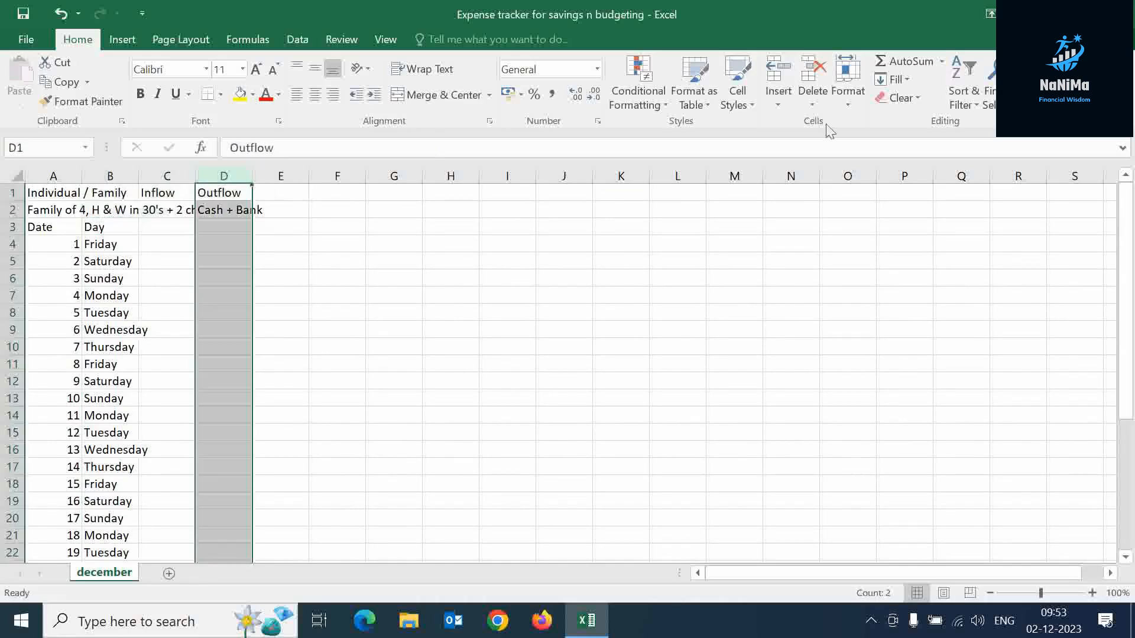
pyautogui.click(778, 75)
pyautogui.click(778, 76)
pyautogui.click(337, 362)
# Step: Merge and center the Inflow heading across C1:E1
pyautogui.moveTo(167, 194); pyautogui.dragTo(456, 194)
pyautogui.click(438, 95)
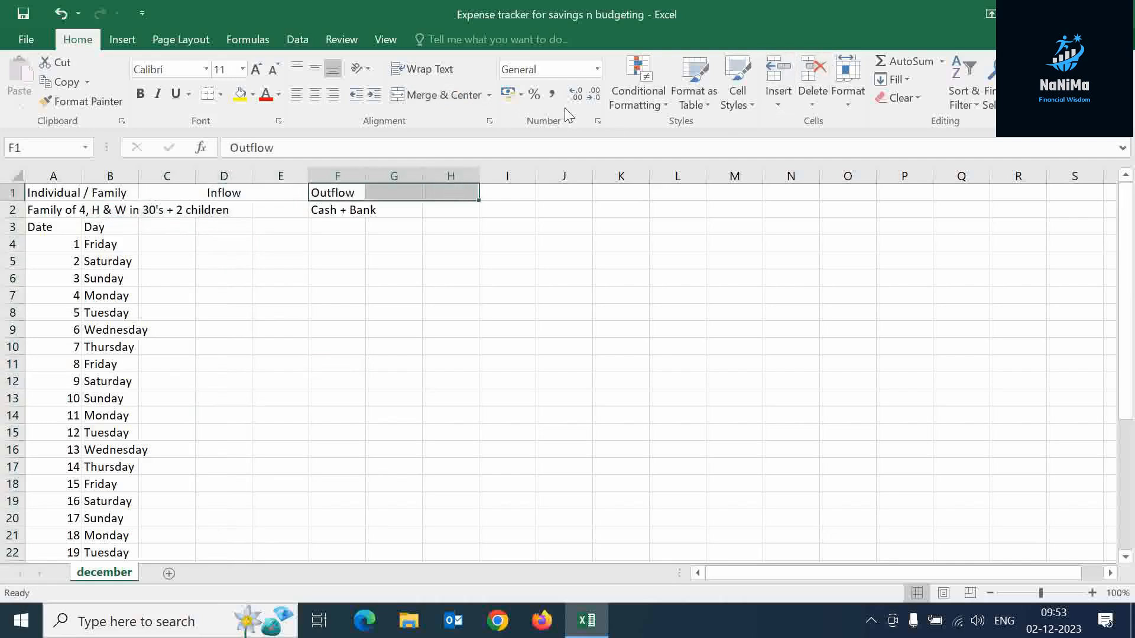
pyautogui.click(180, 214)
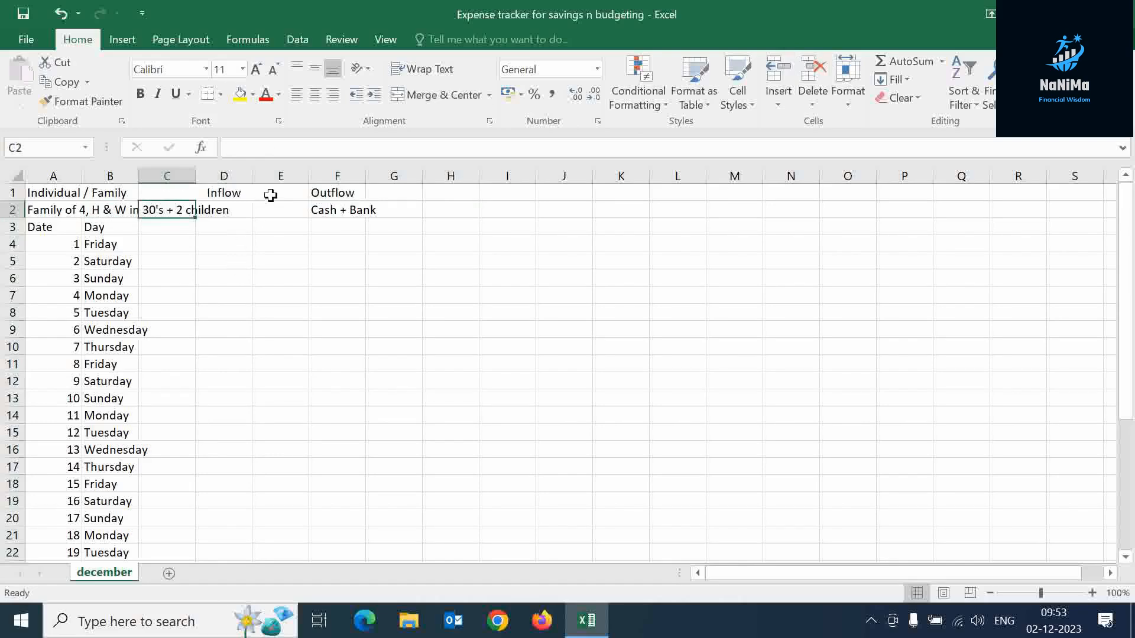
# Step: Insert one more column at column E to widen the Inflow section to four columns
pyautogui.click(281, 176)
pyautogui.click(778, 76)
pyautogui.click(337, 363)
# Step: Enter the inflow source labels Source 1 (H) in C2 and Source 2 (W) in D2
pyautogui.click(158, 212)
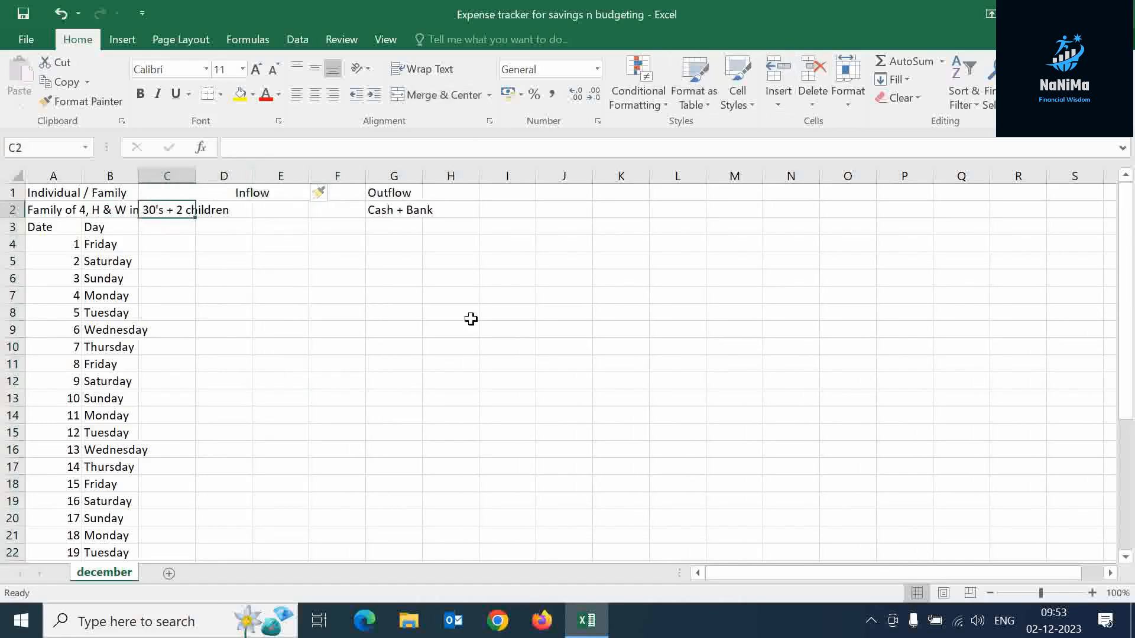
pyautogui.write('Source 1')
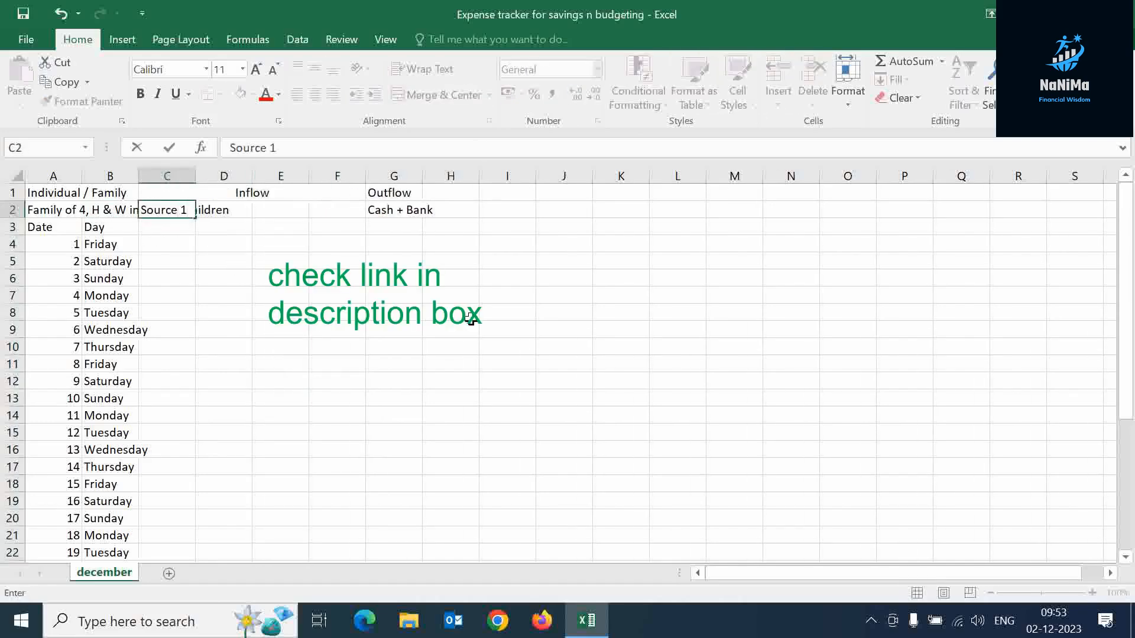
pyautogui.write(' (H)')
pyautogui.press('Return')
pyautogui.press('Up')
pyautogui.press('Right')
pyautogui.write('Source')
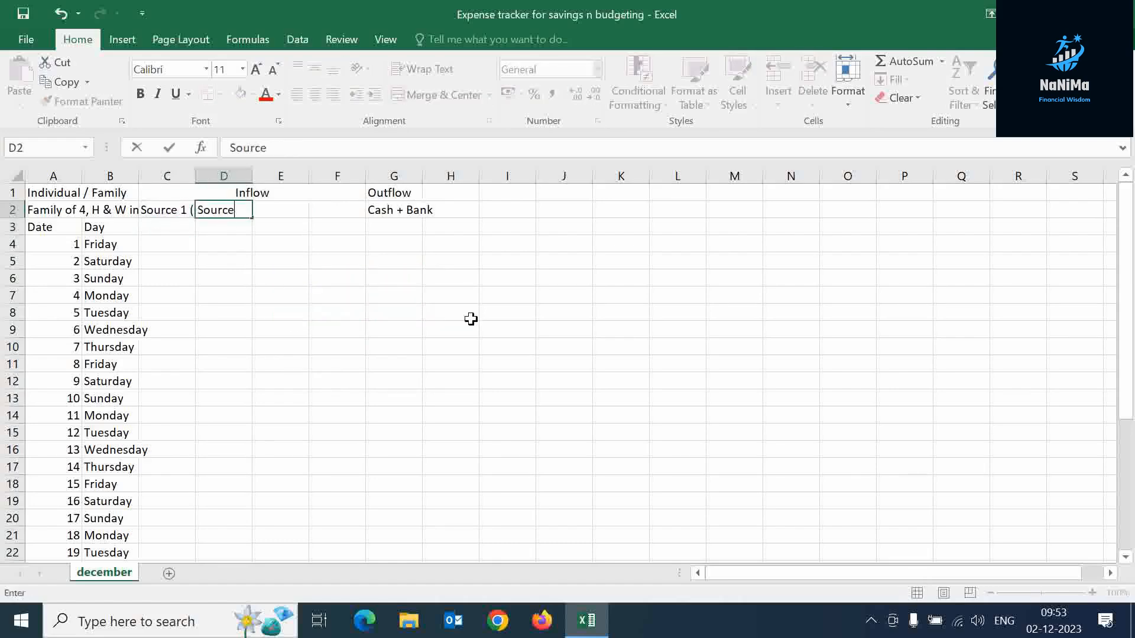
pyautogui.write(' 2 (W)')
pyautogui.press('Return')
pyautogui.press('Up')
# Step: Enter Source 3 in E2 and Total in F2 to finish the inflow labels
pyautogui.press('Right')
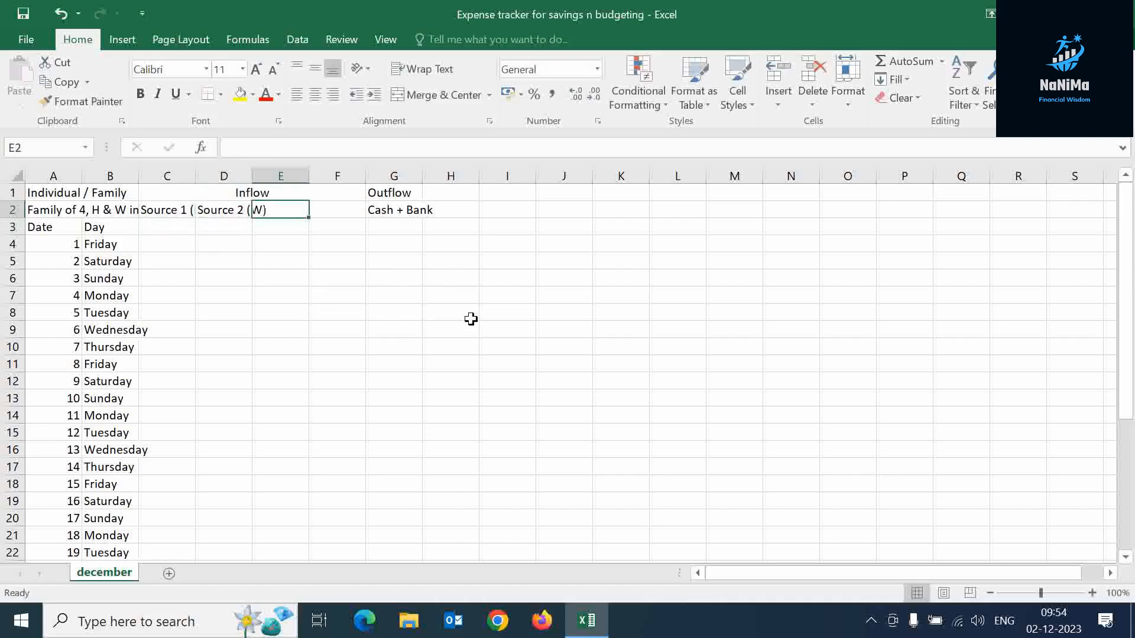
pyautogui.write('Sou')
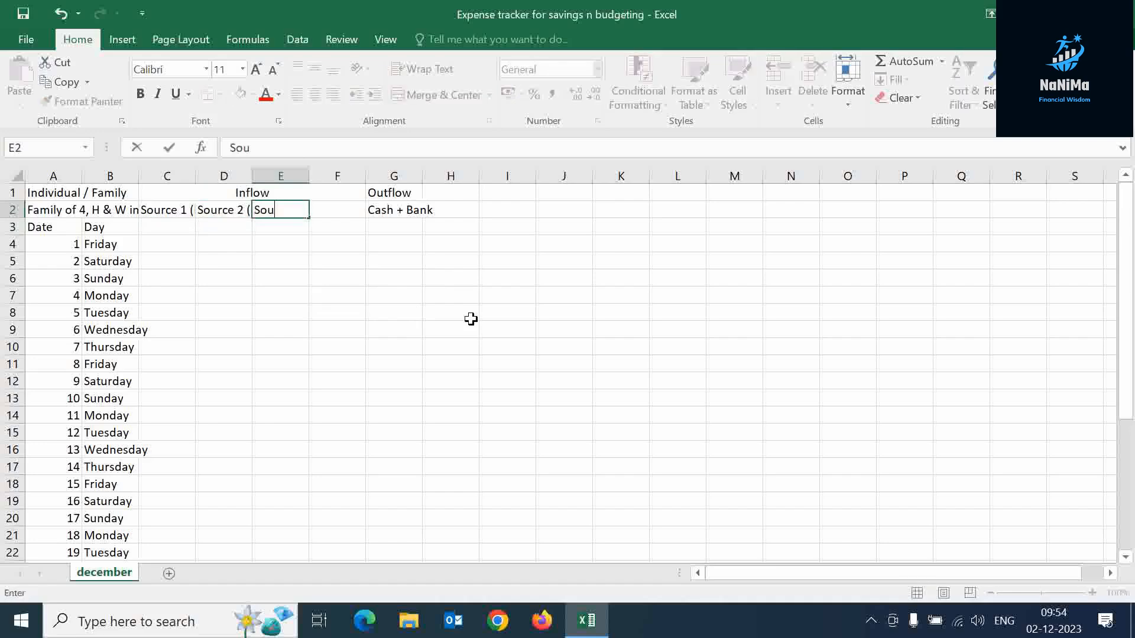
pyautogui.write('rce 3')
pyautogui.press('Return')
pyautogui.press('Up')
pyautogui.press('Right')
pyautogui.write('Tota')
pyautogui.press('Return')
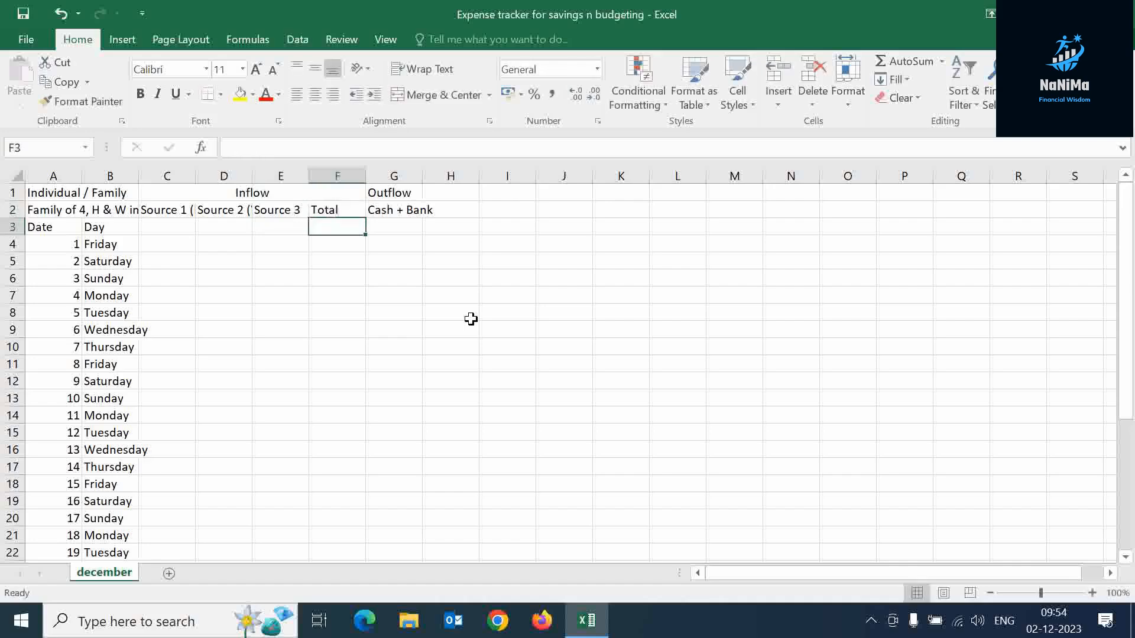
# Step: Move the source and Total labels from C2:F2 down to row 3, beside Date and Day
pyautogui.press('Up')
pyautogui.press('Up')
pyautogui.press('Down')
pyautogui.hotkey('shift', 'Right')
pyautogui.hotkey('shift', 'Right')
pyautogui.hotkey('shift', 'Right')
pyautogui.hotkey('shift', 'Right')
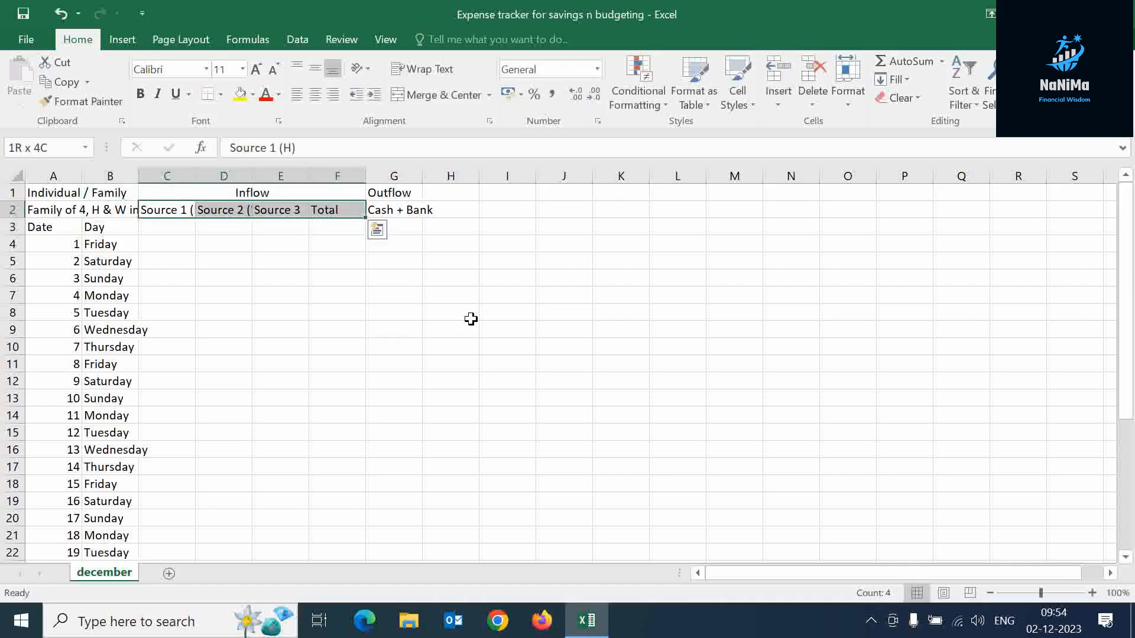
pyautogui.hotkey('shift', 'Left')
pyautogui.hotkey('ctrl', 'x')
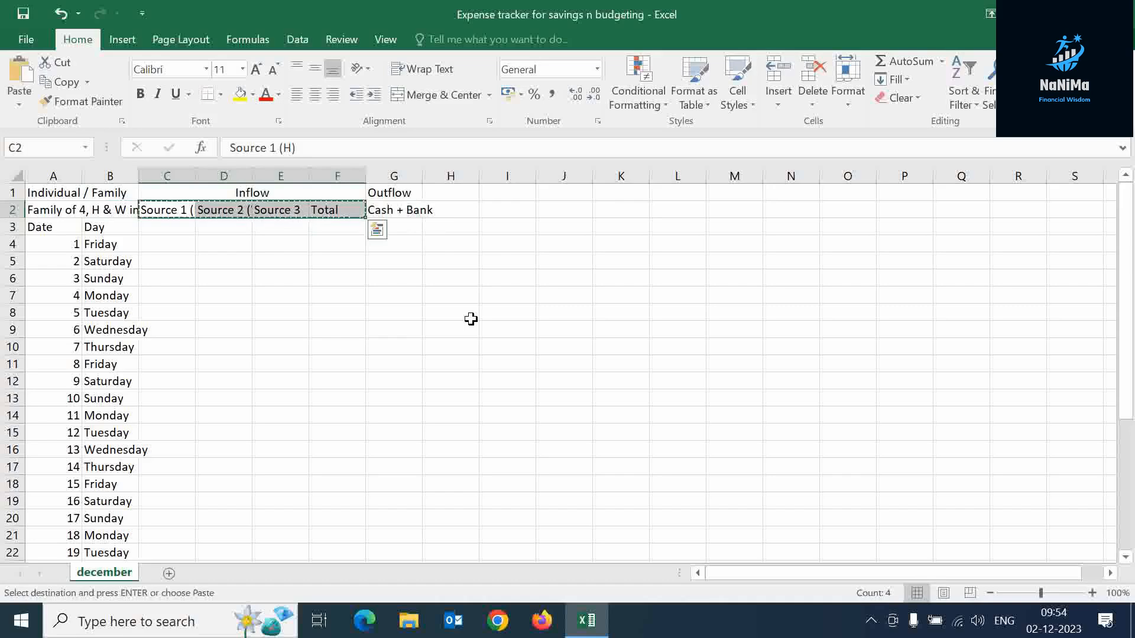
pyautogui.press('Down')
pyautogui.hotkey('ctrl', 'v')
# Step: Copy Cash + Bank from G2 into row 2 under Inflow, and merge and center it across C2:F2
pyautogui.press('Up')
pyautogui.press('Right')
pyautogui.press('Right')
pyautogui.press('Right')
pyautogui.press('Right')
pyautogui.hotkey('ctrl', 'c')
pyautogui.press('Left')
pyautogui.press('Left')
pyautogui.press('Left')
pyautogui.press('Left')
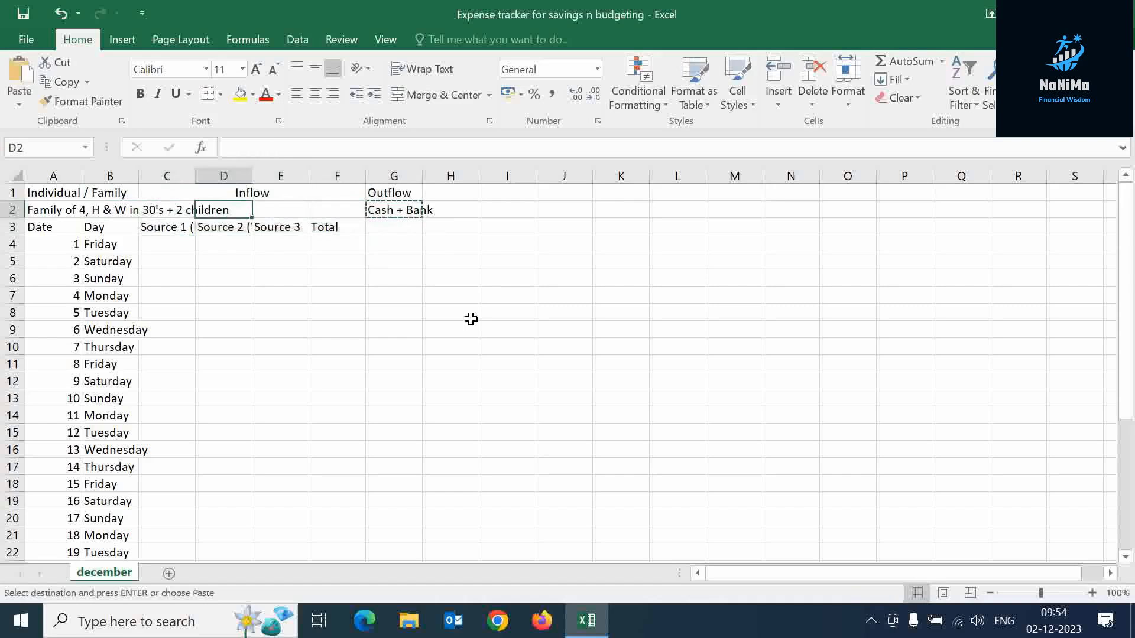
pyautogui.hotkey('ctrl', 'v')
pyautogui.press('Right')
pyautogui.press('Left')
pyautogui.hotkey('shift', 'Right')
pyautogui.hotkey('shift', 'Right')
pyautogui.hotkey('shift', 'Right')
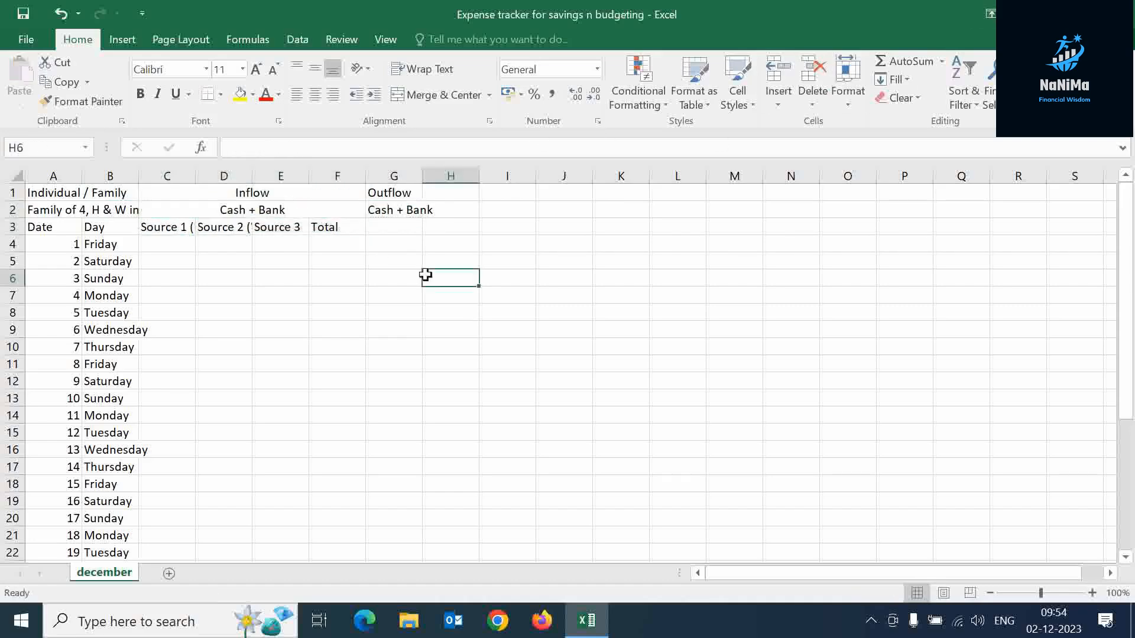
# Step: Enter an inflow of 50000 under Source 1 in C4 and 40000 under Source 2 in D8
pyautogui.click(387, 230)
pyautogui.click(183, 243)
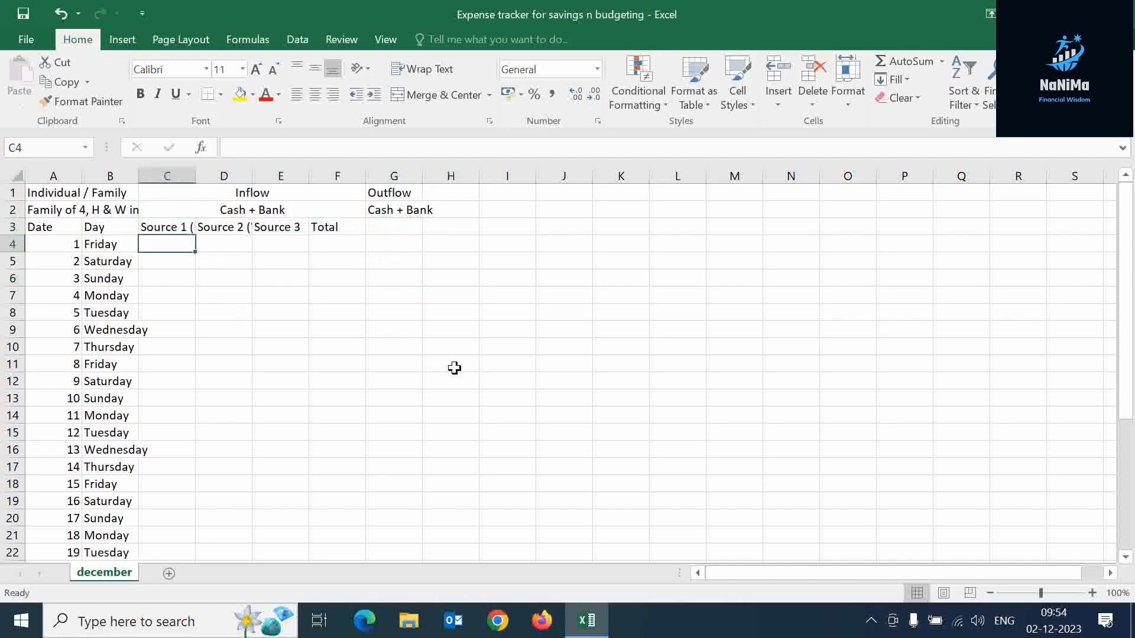
pyautogui.write('50000')
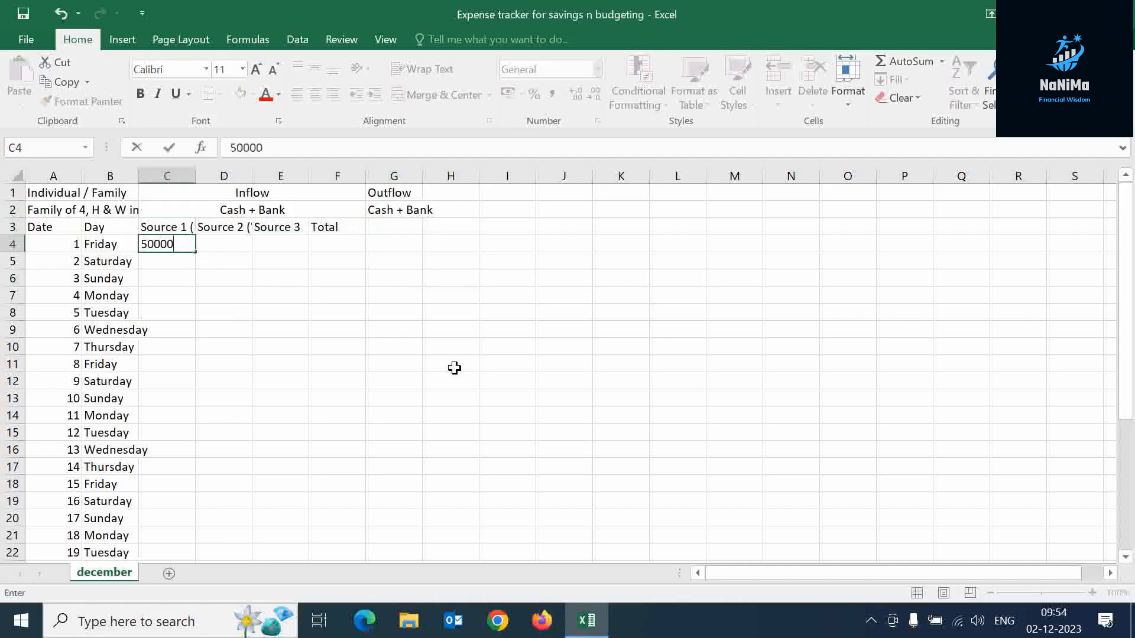
pyautogui.press('Return')
pyautogui.press('Down')
pyautogui.press('Right')
pyautogui.press('Down')
pyautogui.press('Down')
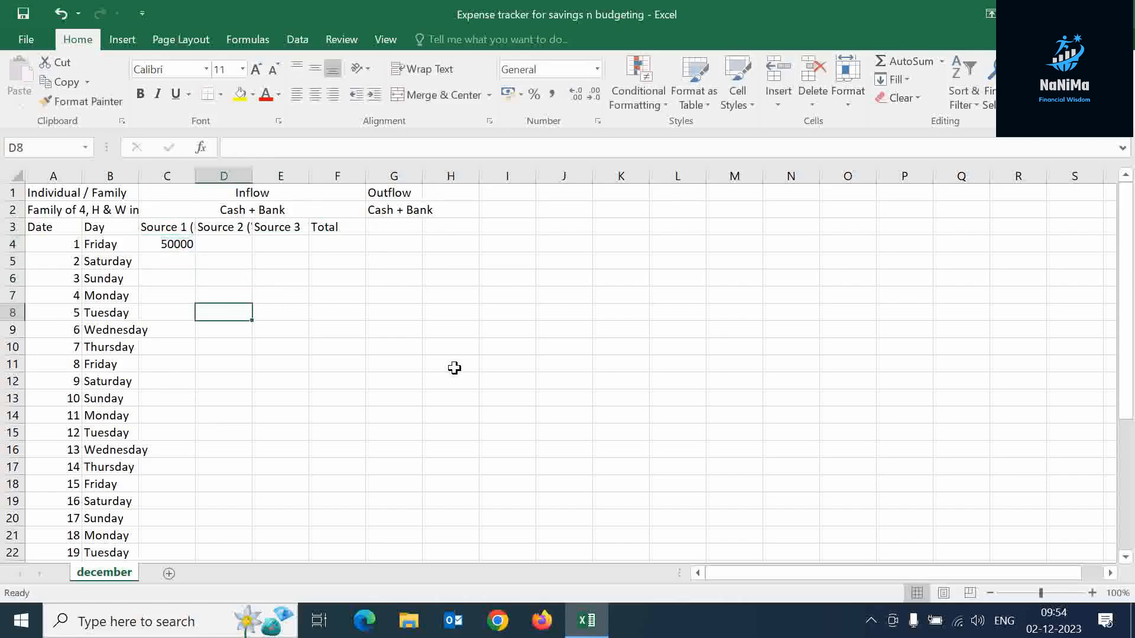
pyautogui.write('40000')
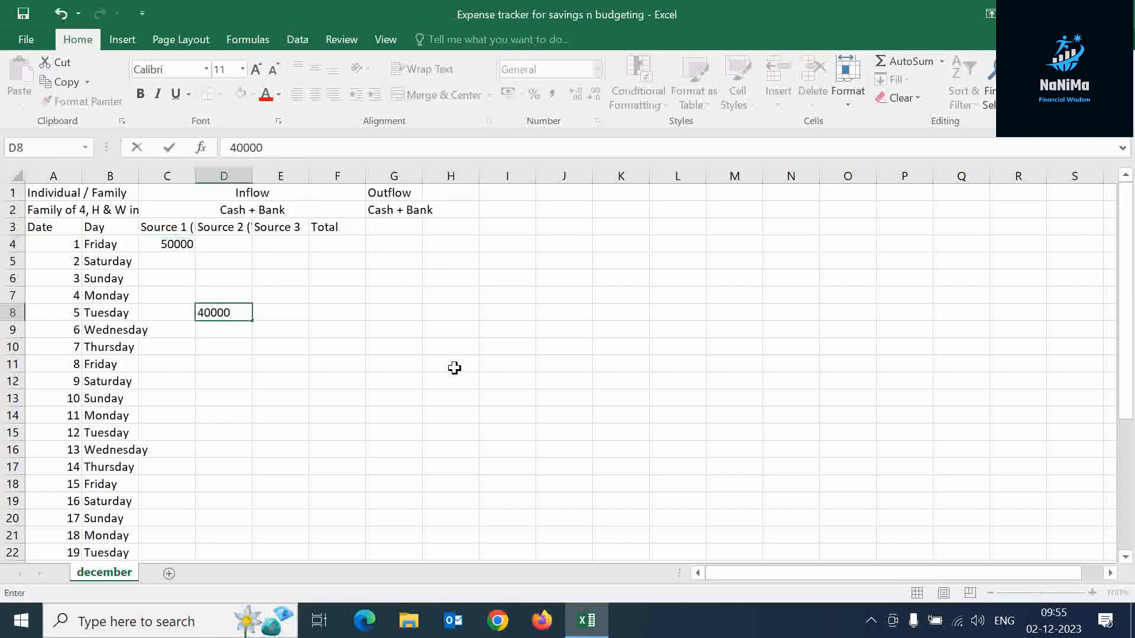
pyautogui.press('Right')
# Step: Enter a SUM formula in F4 that totals the three inflow sources in C4:E4
pyautogui.press('Right')
pyautogui.press('Up')
pyautogui.press('Up')
pyautogui.press('Up')
pyautogui.press('Up')
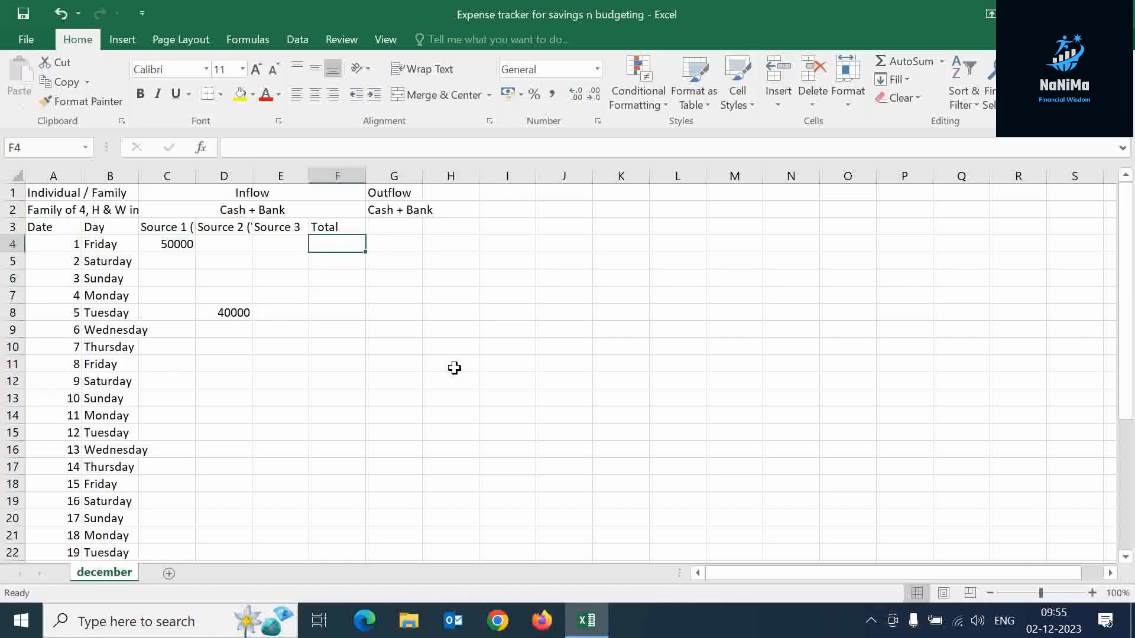
pyautogui.write('=sum(')
pyautogui.press('Left')
pyautogui.press('Left')
pyautogui.press('Left')
pyautogui.hotkey('shift', 'Right')
pyautogui.hotkey('shift', 'Right')
pyautogui.write(')')
pyautogui.press('Return')
# Step: Copy the Total formula from F4 down to F5:F34 for the remaining dates of the month
pyautogui.press('Up')
pyautogui.hotkey('ctrl', 'c')
pyautogui.press('Down')
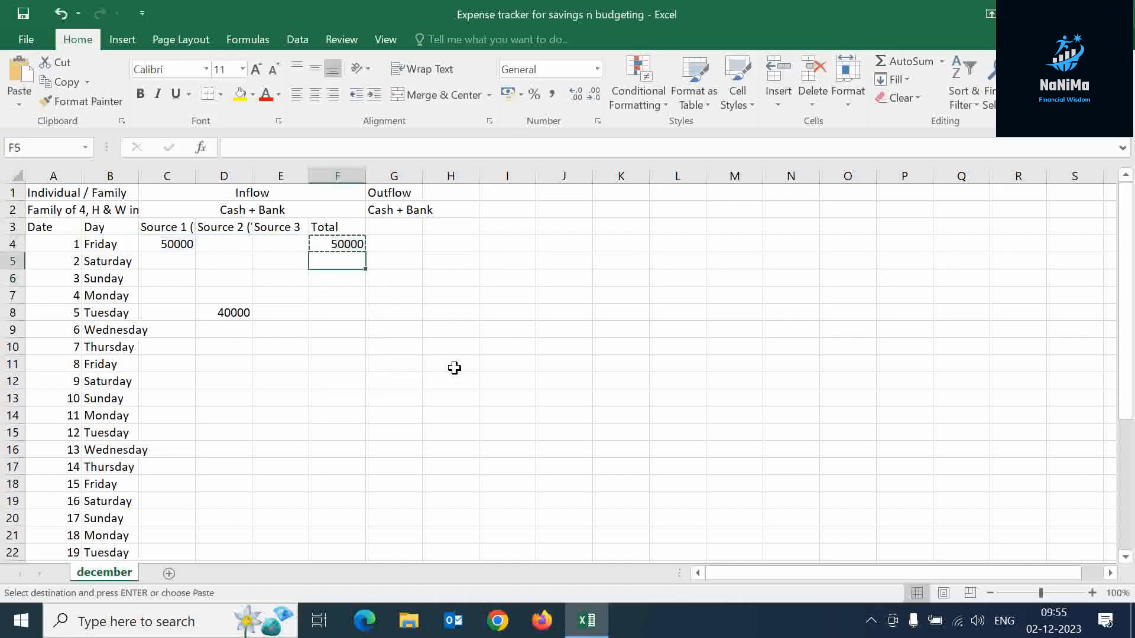
pyautogui.hotkey('shift', 'Down')
pyautogui.hotkey('shift', 'Down')
pyautogui.hotkey('shift', 'Down')
pyautogui.hotkey('shift', 'Down')
pyautogui.hotkey('shift', 'Down')
pyautogui.hotkey('shift', 'Down')
pyautogui.hotkey('shift', 'Down')
pyautogui.hotkey('shift', 'Down')
pyautogui.hotkey('shift', 'Down')
pyautogui.hotkey('shift', 'Down')
pyautogui.hotkey('shift', 'Down')
pyautogui.hotkey('shift', 'Down')
pyautogui.hotkey('shift', 'Down')
pyautogui.hotkey('shift', 'Down')
pyautogui.hotkey('shift', 'Down')
pyautogui.hotkey('shift', 'Down')
pyautogui.hotkey('shift', 'Down')
pyautogui.hotkey('shift', 'Down')
pyautogui.hotkey('shift', 'Down')
pyautogui.hotkey('shift', 'Down')
pyautogui.hotkey('shift', 'Up')
pyautogui.hotkey('shift', 'Up')
pyautogui.hotkey('shift', 'Up')
pyautogui.hotkey('shift', 'Up')
pyautogui.hotkey('shift', 'Up')
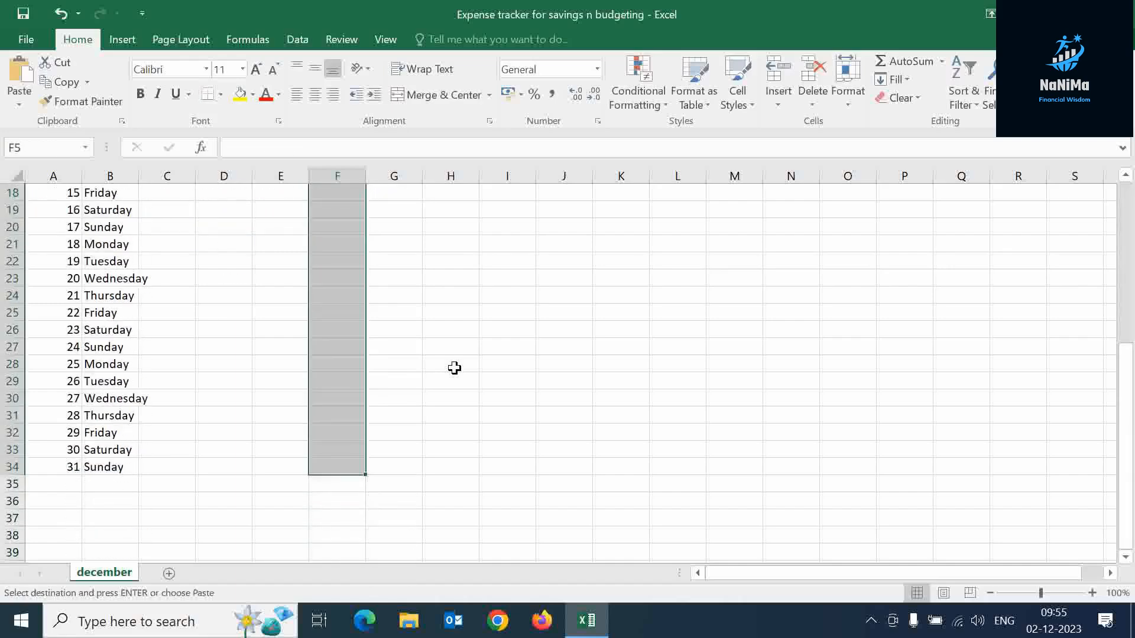
pyautogui.hotkey('ctrl', 'v')
pyautogui.press('Up')
pyautogui.press('Up')
pyautogui.press('Escape')
# Step: Merge and center Outflow across G1:S1 and Cash + Bank across G2:S2
pyautogui.press('Right')
pyautogui.press('Right')
pyautogui.press('Left')
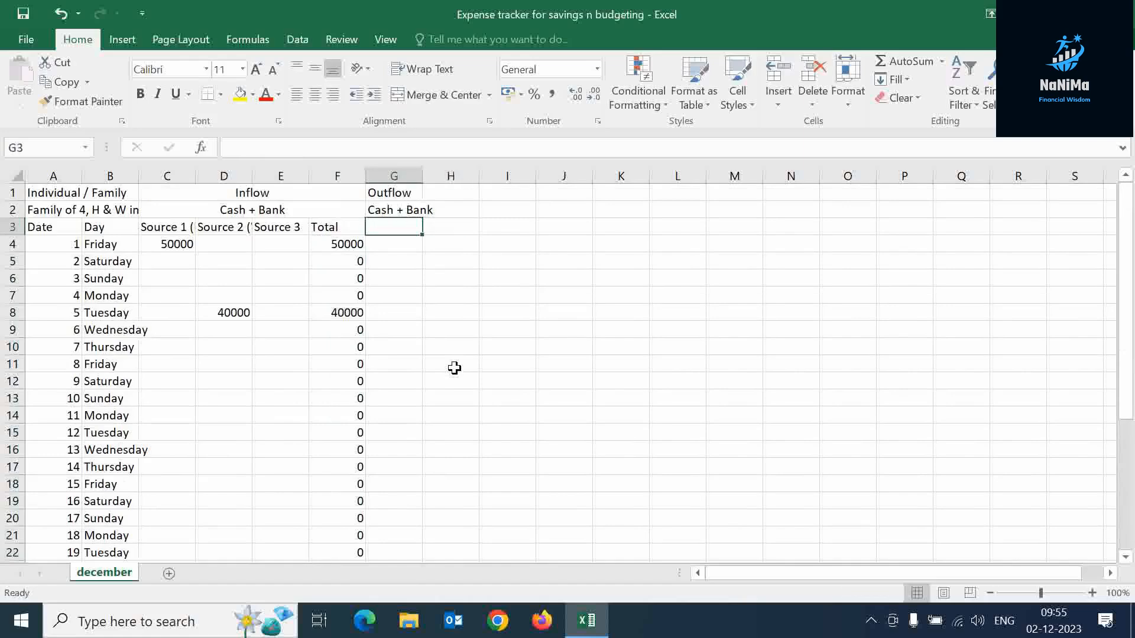
pyautogui.press('Up')
pyautogui.press('Up')
pyautogui.press('Right')
pyautogui.press('Left')
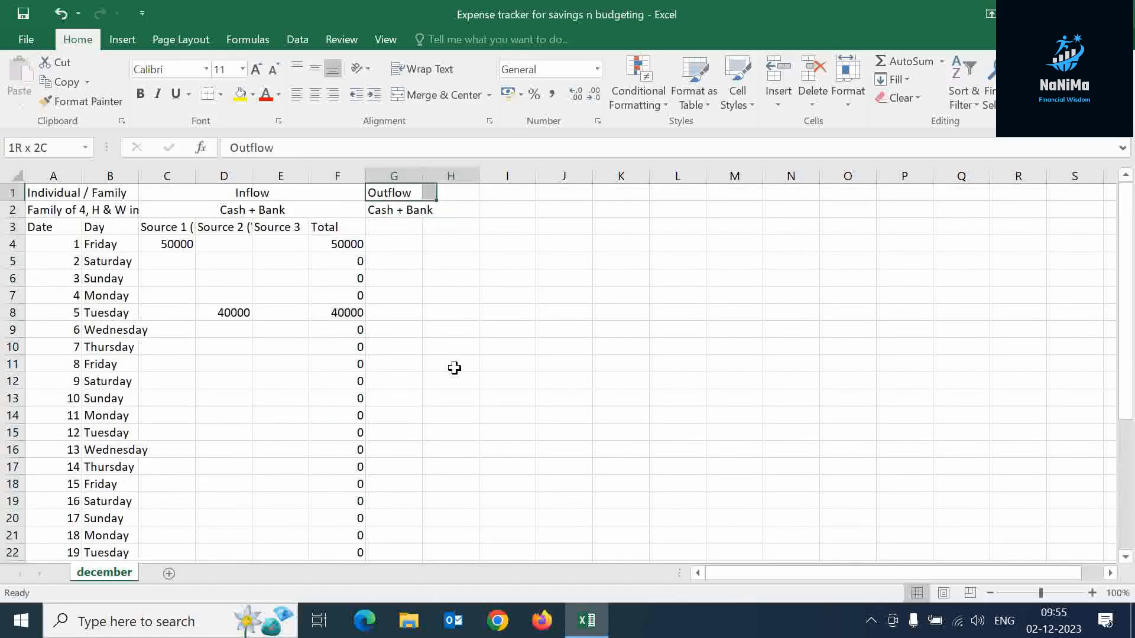
pyautogui.hotkey('shift', 'Right')
pyautogui.hotkey('shift', 'Right')
pyautogui.hotkey('shift', 'Right')
pyautogui.hotkey('shift', 'Right')
pyautogui.hotkey('shift', 'Right')
pyautogui.hotkey('shift', 'Right')
pyautogui.hotkey('shift', 'Right')
pyautogui.hotkey('shift', 'Right')
pyautogui.hotkey('shift', 'Right')
pyautogui.hotkey('shift', 'Right')
pyautogui.hotkey('shift', 'Right')
pyautogui.hotkey('shift', 'Right')
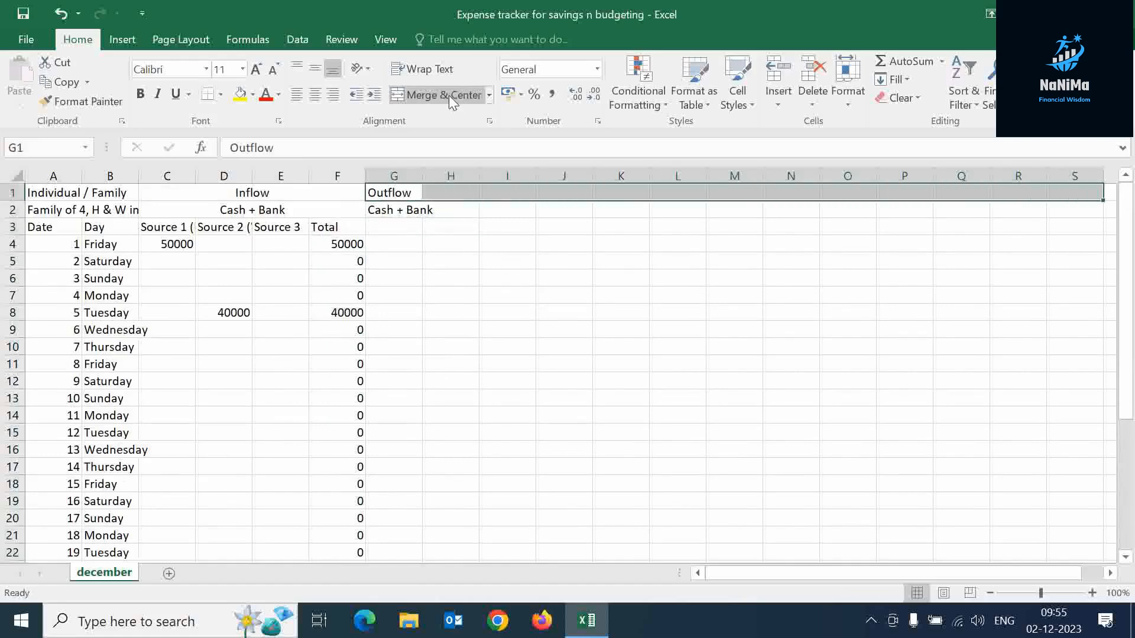
pyautogui.click(424, 95)
pyautogui.moveTo(393, 210); pyautogui.dragTo(1076, 218)
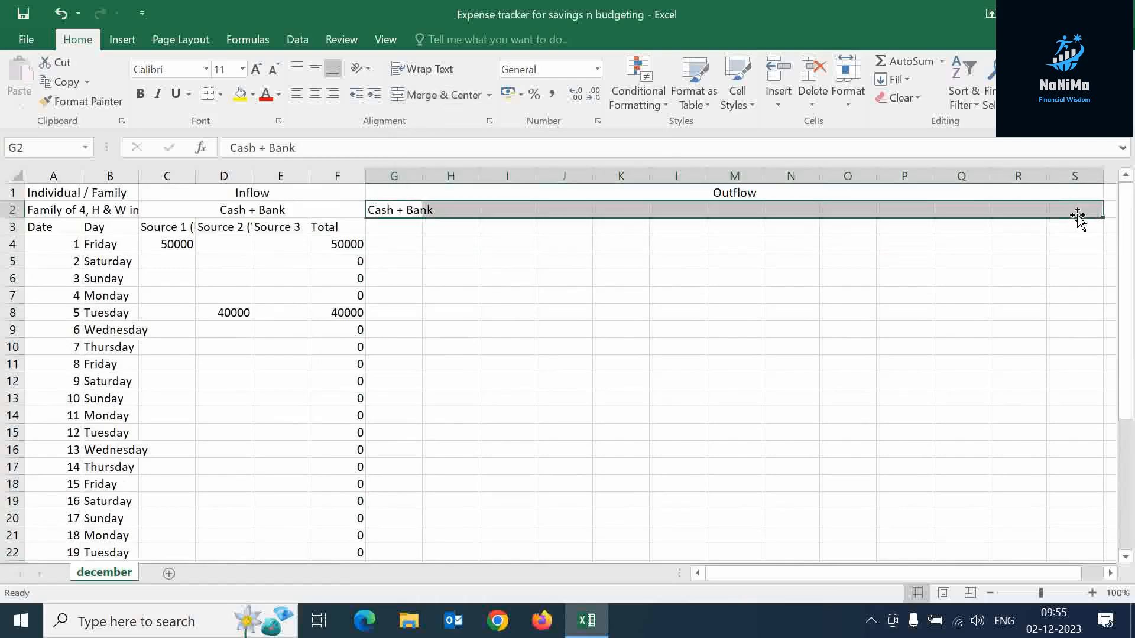
pyautogui.press('F4')
# Step: Enter the outflow header Fruits &Veg in G3 and wrap the text across row 3
pyautogui.click(400, 230)
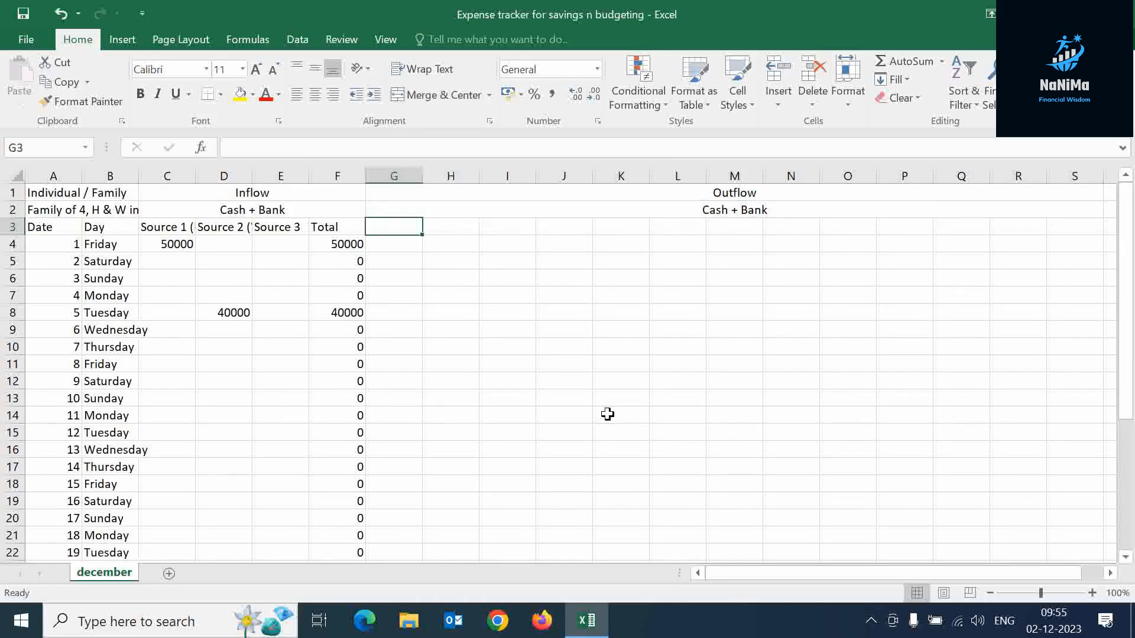
pyautogui.write('Fruits &Veg')
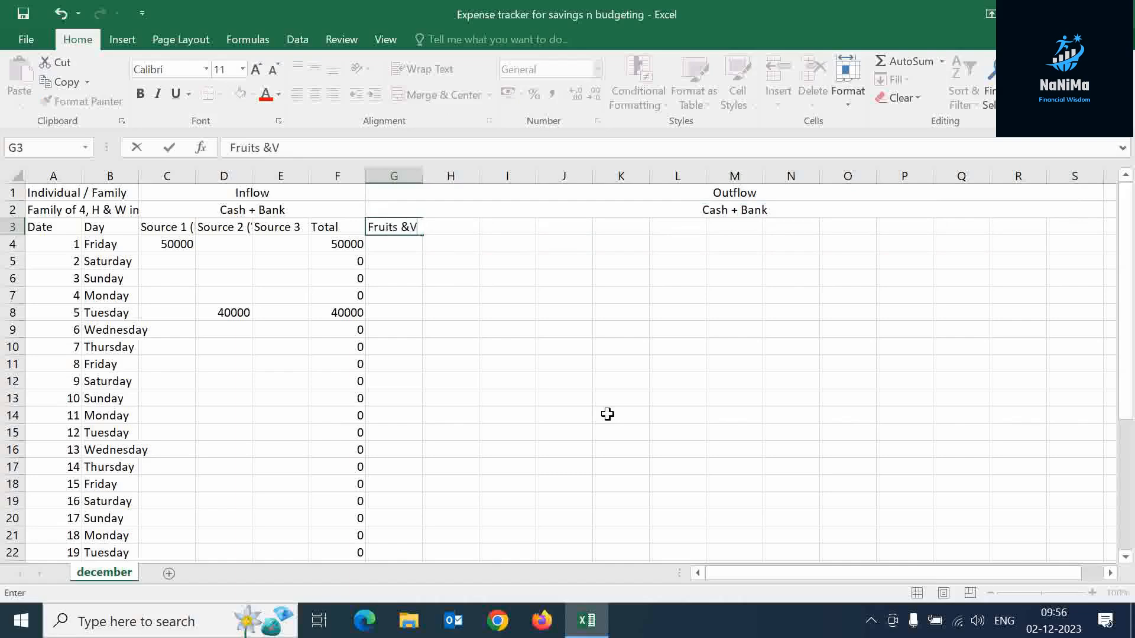
pyautogui.press('Return')
pyautogui.click(12, 227)
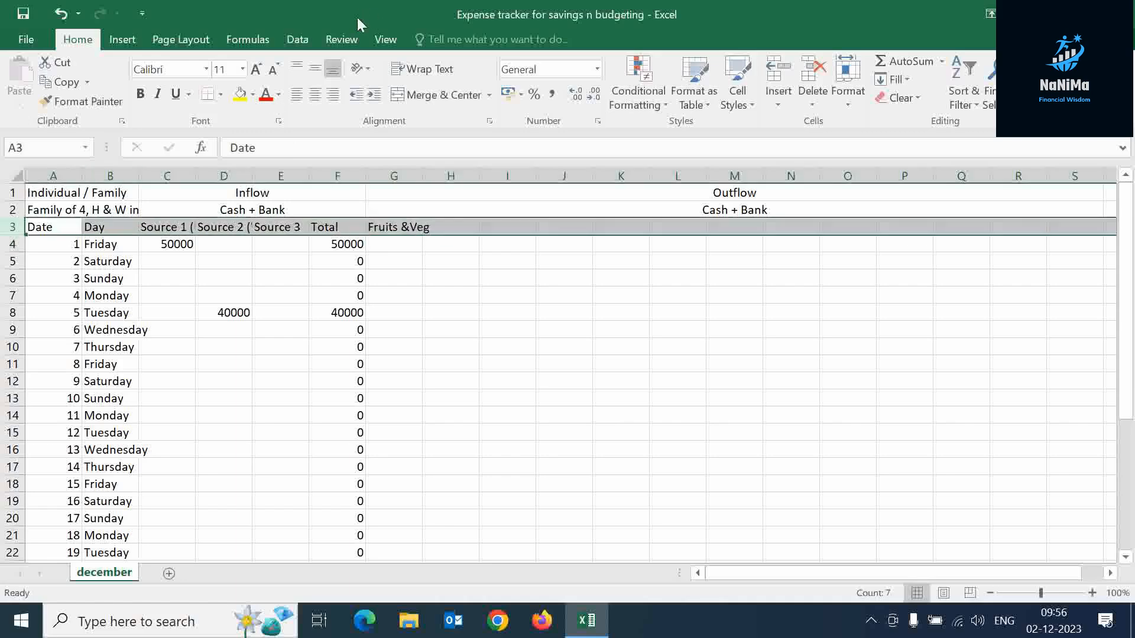
pyautogui.click(422, 69)
# Step: Narrow column G slightly and correct the header in G3 to Fruits & Veg
pyautogui.moveTo(422, 175); pyautogui.dragTo(418, 187)
pyautogui.doubleClick(374, 244)
pyautogui.click(408, 243)
# Step: Enter the outflow headers Milk in H3 and Foodgrains, snacks etc in I3
pyautogui.click(464, 246)
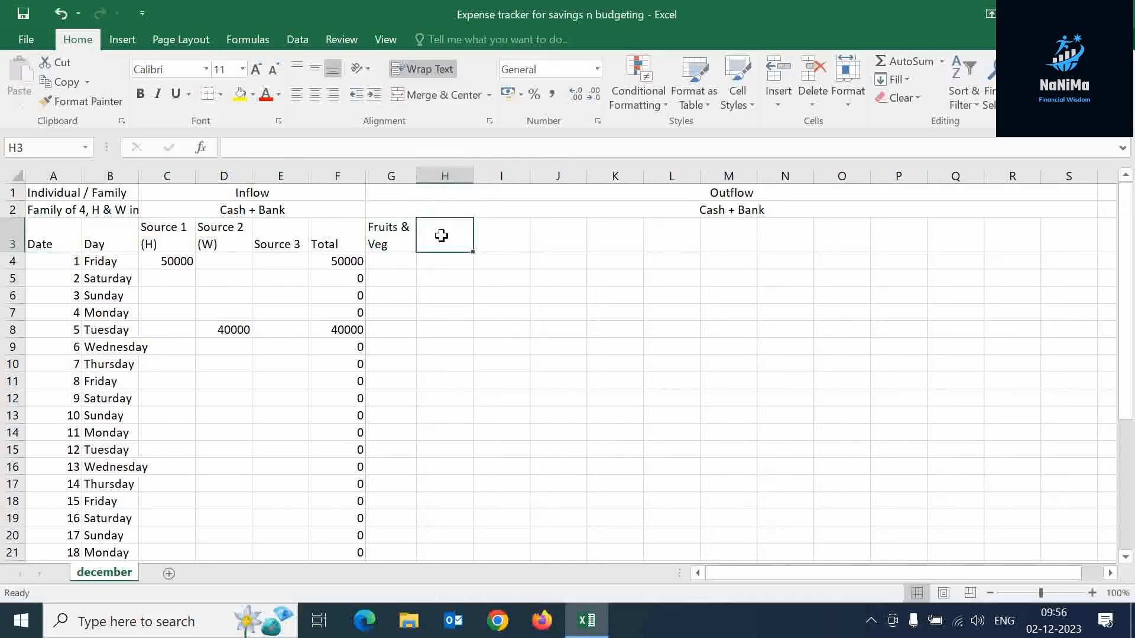
pyautogui.write('Milk')
pyautogui.press('Tab')
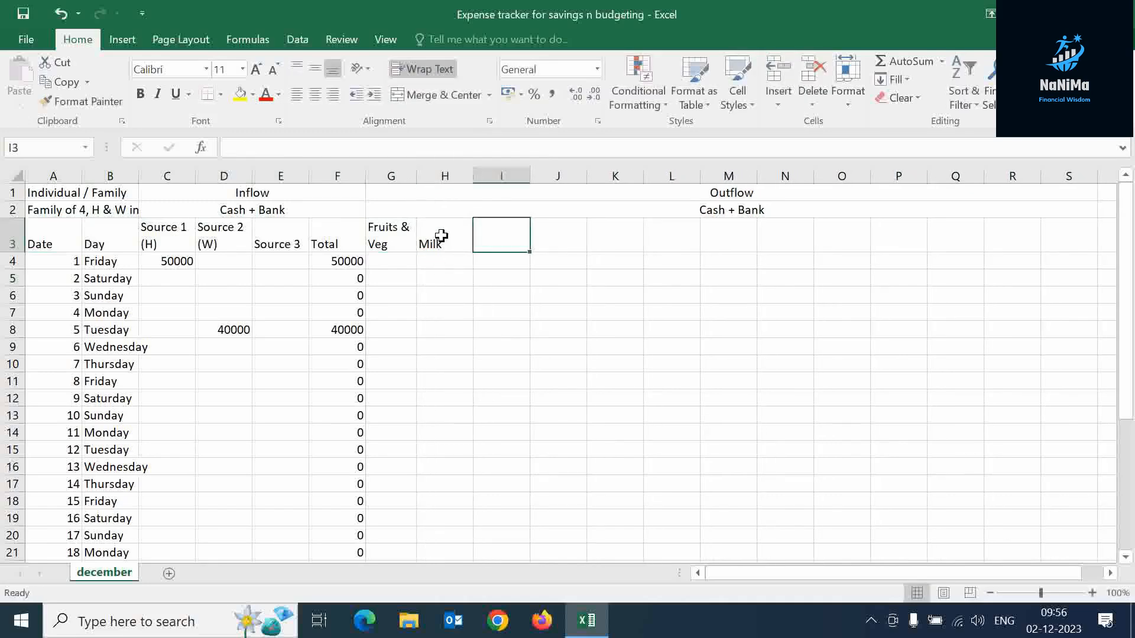
pyautogui.write('Food')
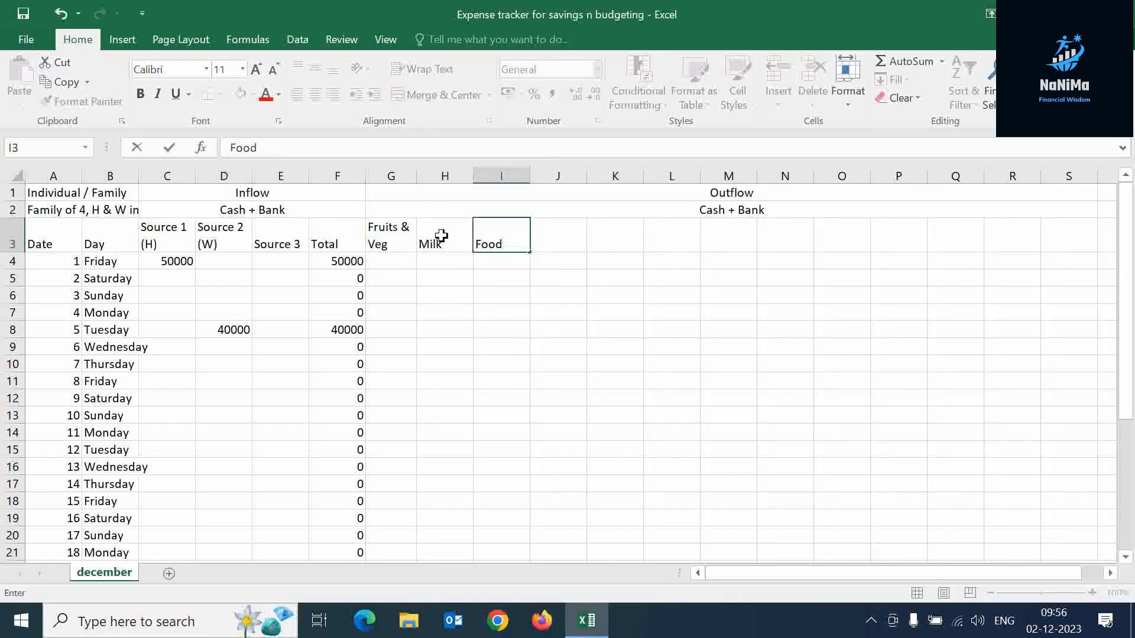
pyautogui.write('grains')
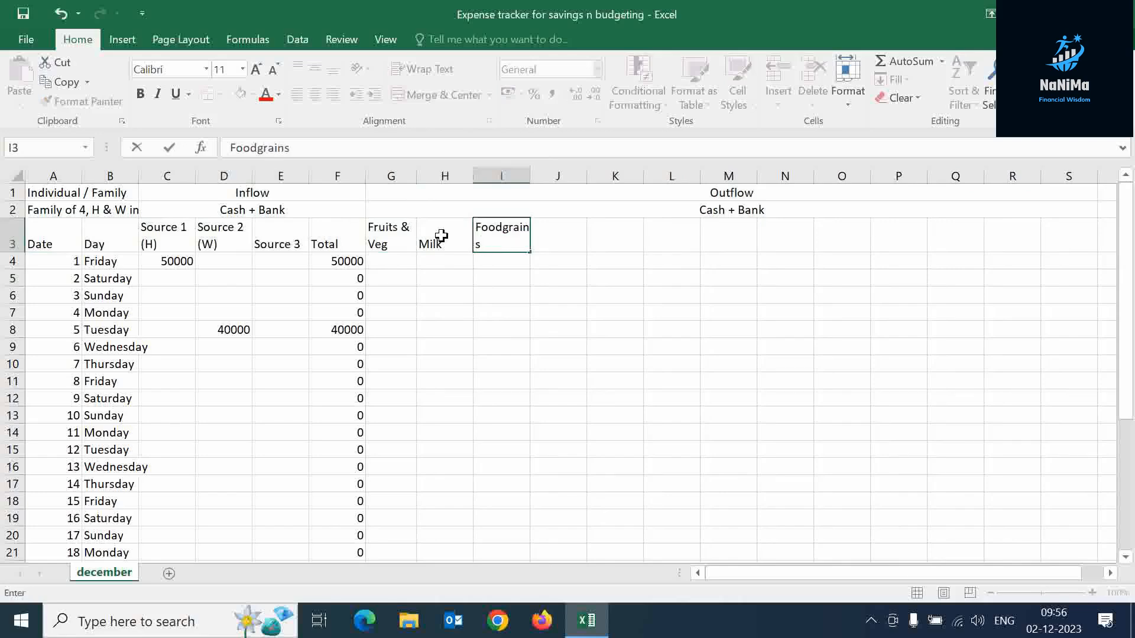
pyautogui.write(', snacks etc')
pyautogui.press('Tab')
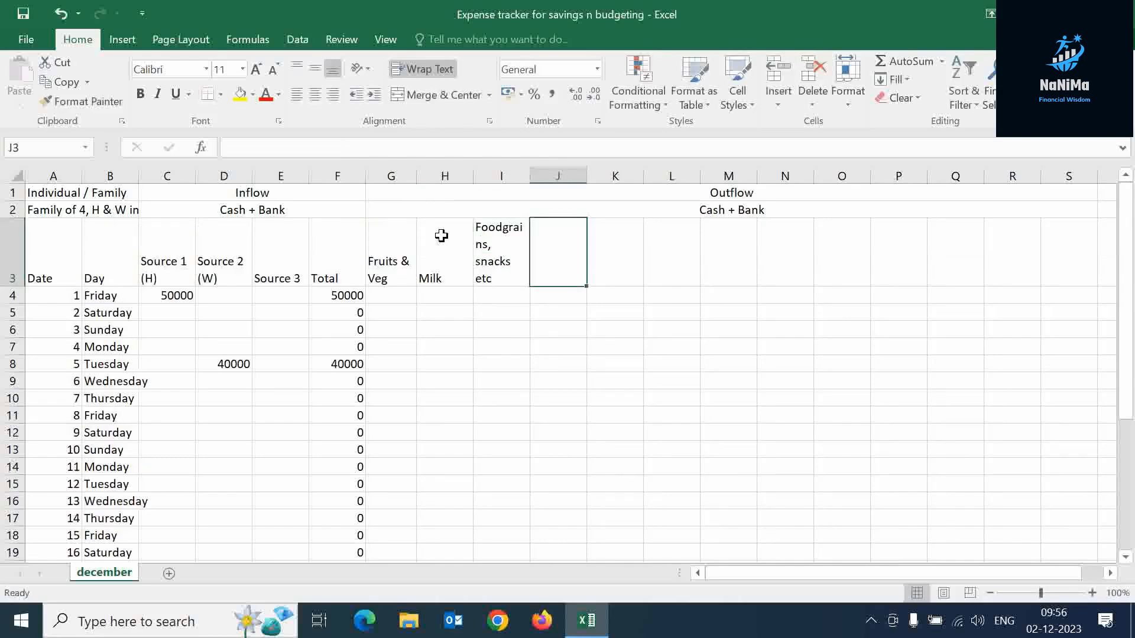
# Step: Resize column I and row 3 so the Foodgrains header fits on two lines, and enter LPG in J3
pyautogui.moveTo(530, 176); pyautogui.dragTo(545, 176)
pyautogui.doubleClick(21, 286)
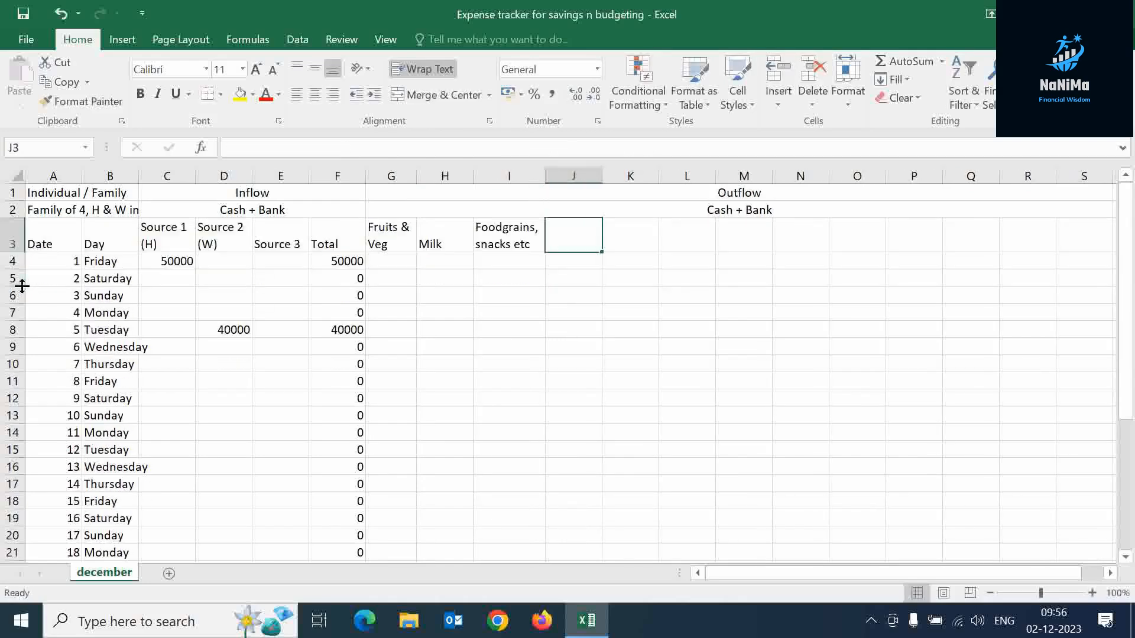
pyautogui.write('LPG')
pyautogui.press('Return')
# Step: Enter 1000 as the Fruits & Veg expense for Sunday the 3rd in G6
pyautogui.press('Left')
pyautogui.press('Left')
pyautogui.press('Left')
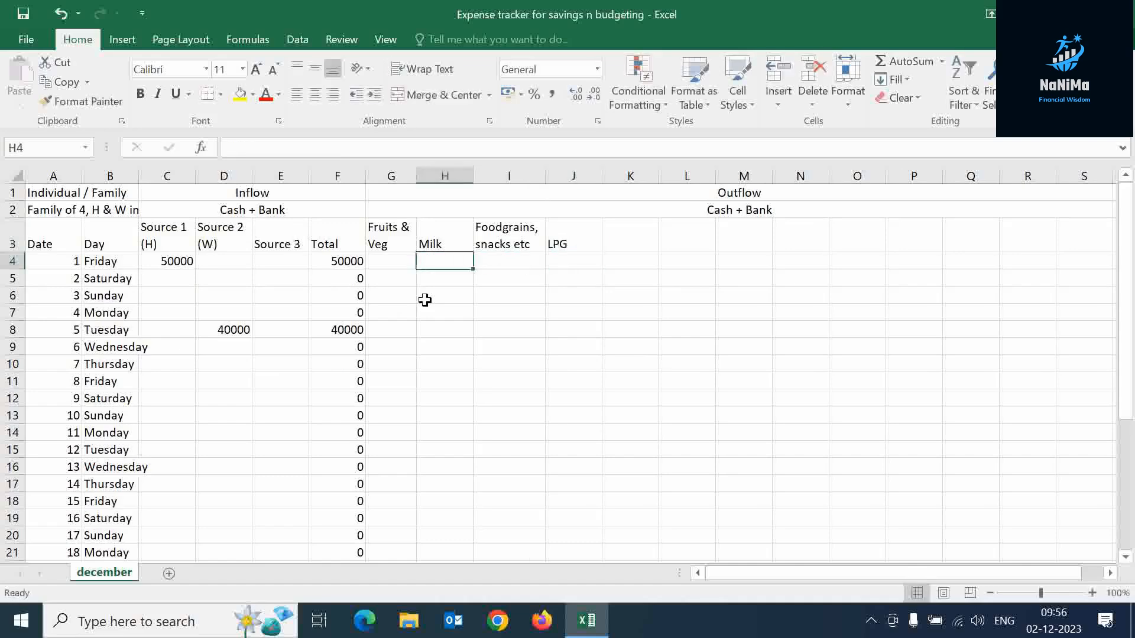
pyautogui.press('Down')
pyautogui.press('Down')
pyautogui.write('1000')
pyautogui.press('Return')
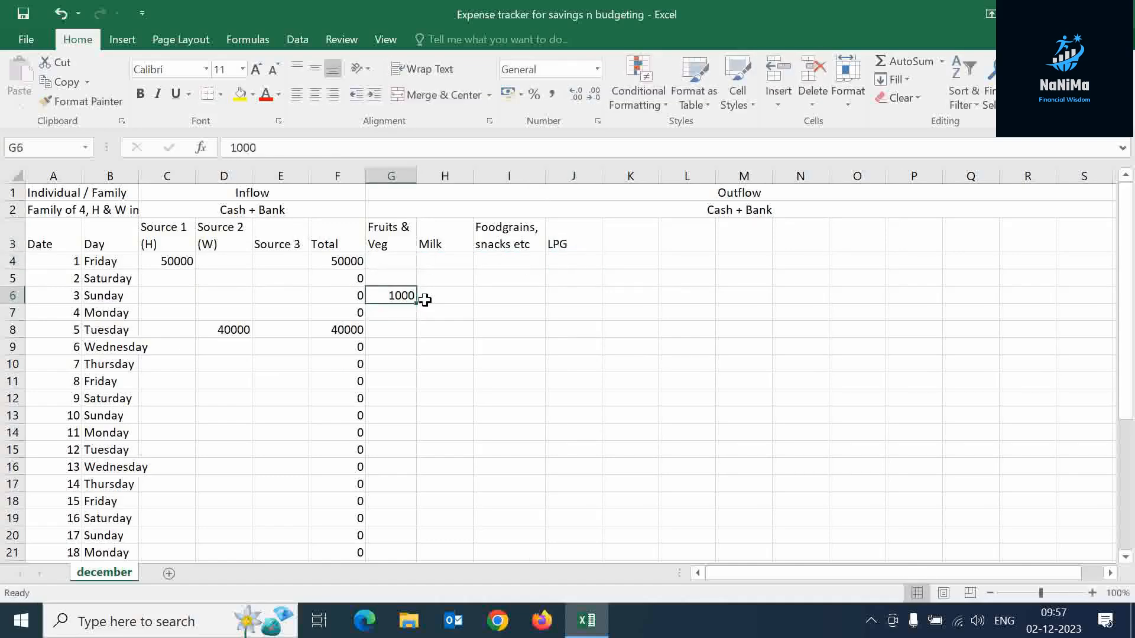
# Step: Copy the Fruits & Veg amount from G6 to Sunday the 10th in G13 and Sunday the 17th in G20
pyautogui.press('Up')
pyautogui.hotkey('ctrl', 'c')
pyautogui.press('Down')
pyautogui.press('Down')
pyautogui.press('Down')
pyautogui.press('Down')
pyautogui.press('Down')
pyautogui.press('Down')
pyautogui.press('Down')
pyautogui.hotkey('ctrl', 'v')
pyautogui.press('Down')
pyautogui.press('Down')
pyautogui.press('Down')
pyautogui.press('Down')
pyautogui.press('Down')
pyautogui.press('Down')
pyautogui.press('Down')
pyautogui.press('Down')
pyautogui.press('Down')
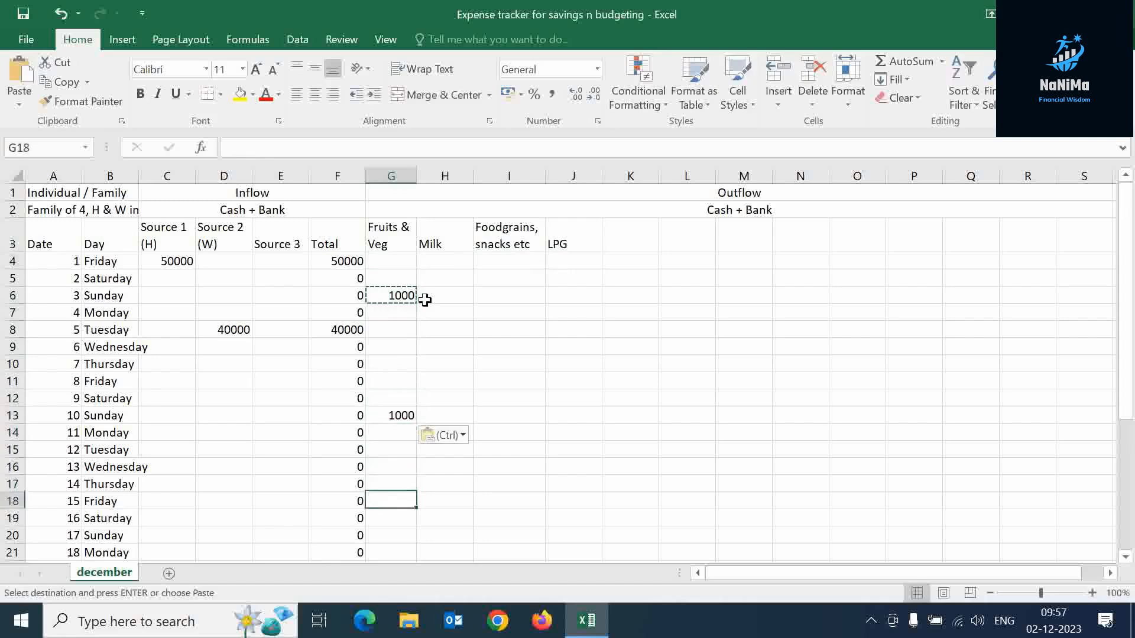
pyautogui.press('Up')
pyautogui.press('Up')
pyautogui.hotkey('ctrl', 'v')
# Step: Paste the same Fruits & Veg amount for the last two Sundays, the 24th and the 31st
pyautogui.press('Down')
pyautogui.press('Down')
pyautogui.press('Down')
pyautogui.press('Down')
pyautogui.press('Down')
pyautogui.press('Down')
pyautogui.press('Down')
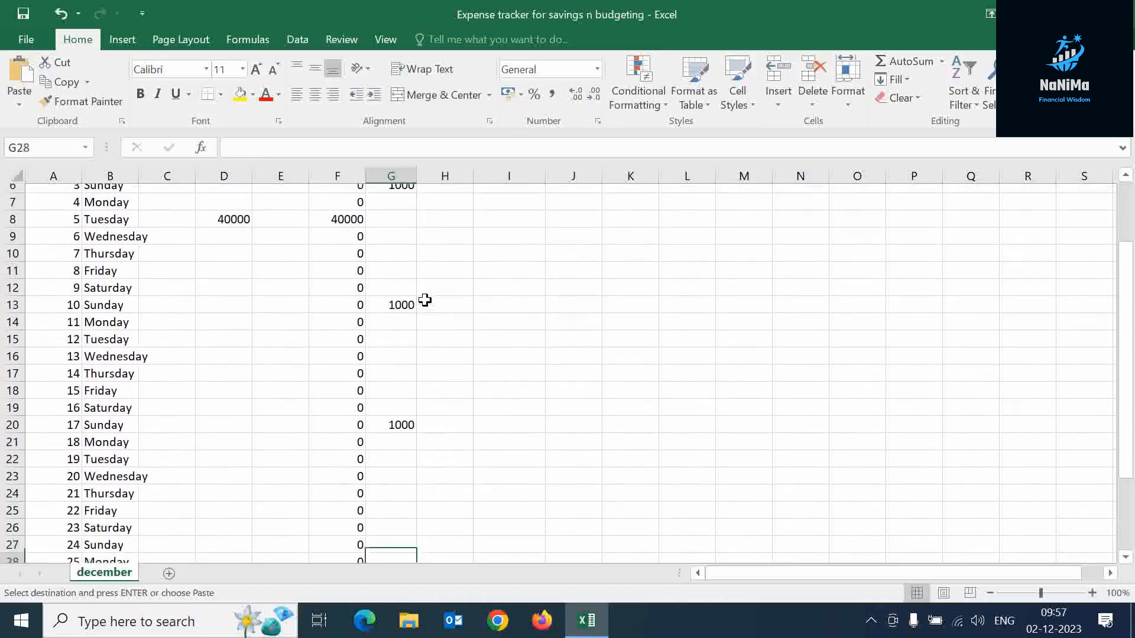
pyautogui.hotkey('ctrl', 'v')
pyautogui.press('Down')
pyautogui.press('Down')
pyautogui.press('Down')
pyautogui.press('Down')
pyautogui.press('Down')
pyautogui.press('Down')
pyautogui.press('Down')
pyautogui.hotkey('ctrl', 'v')
pyautogui.press('Up')
pyautogui.hotkey('ctrl', 'Up')
pyautogui.hotkey('ctrl', 'Up')
pyautogui.hotkey('ctrl', 'Up')
pyautogui.hotkey('ctrl', 'Up')
pyautogui.hotkey('ctrl', 'Up')
pyautogui.press('Escape')
# Step: Enter 4500 as the Milk expense for Friday the 1st in H4
pyautogui.press('Down')
pyautogui.press('Right')
pyautogui.write('4')
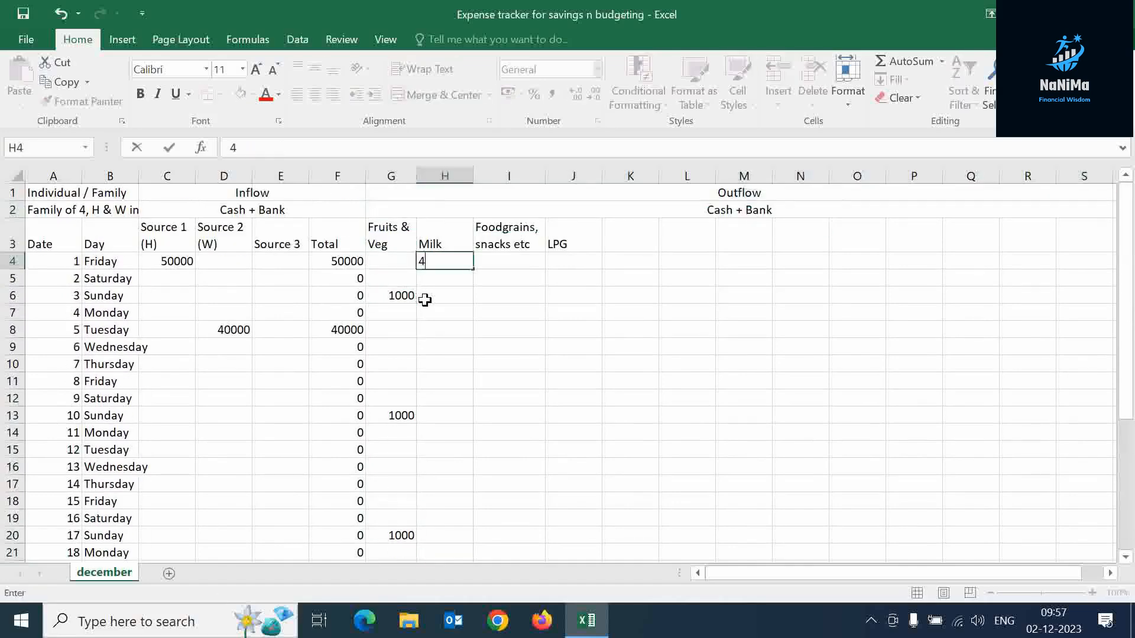
pyautogui.write('500')
pyautogui.press('Return')
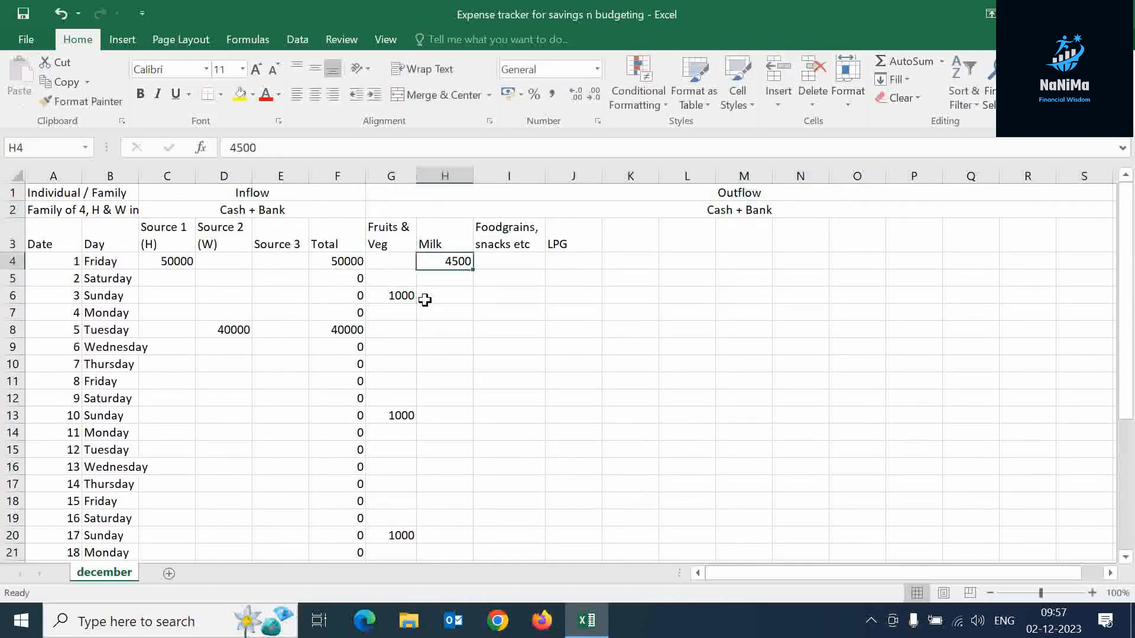
# Step: Enter 3000 for Foodgrains, snacks etc in I4 and 1000 for LPG in J4
pyautogui.press('Up')
pyautogui.press('Right')
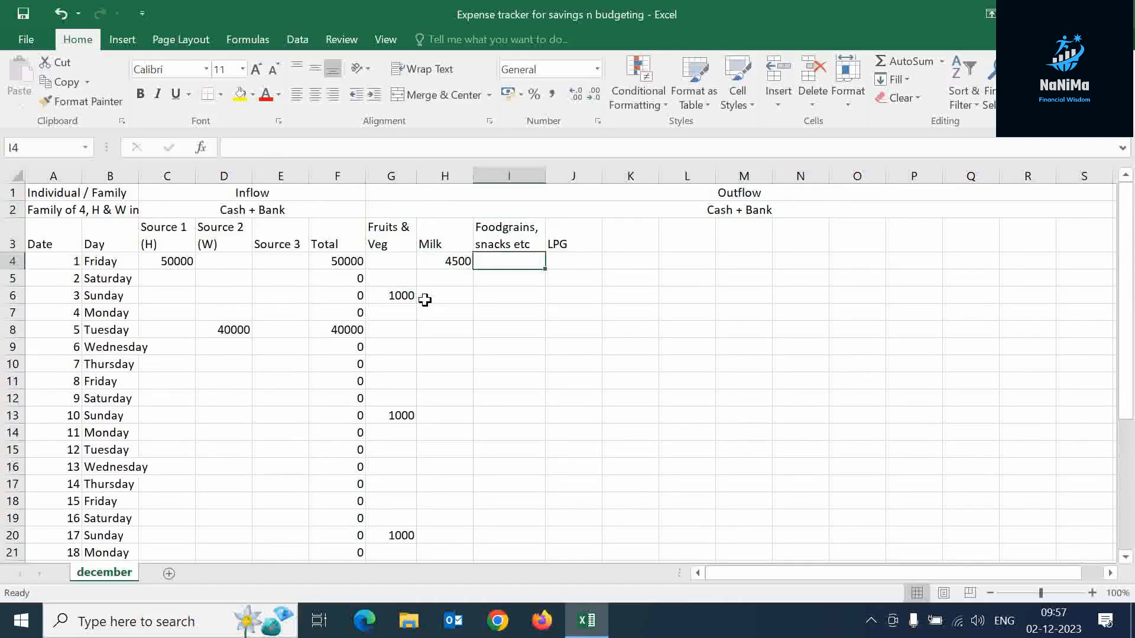
pyautogui.write('3000')
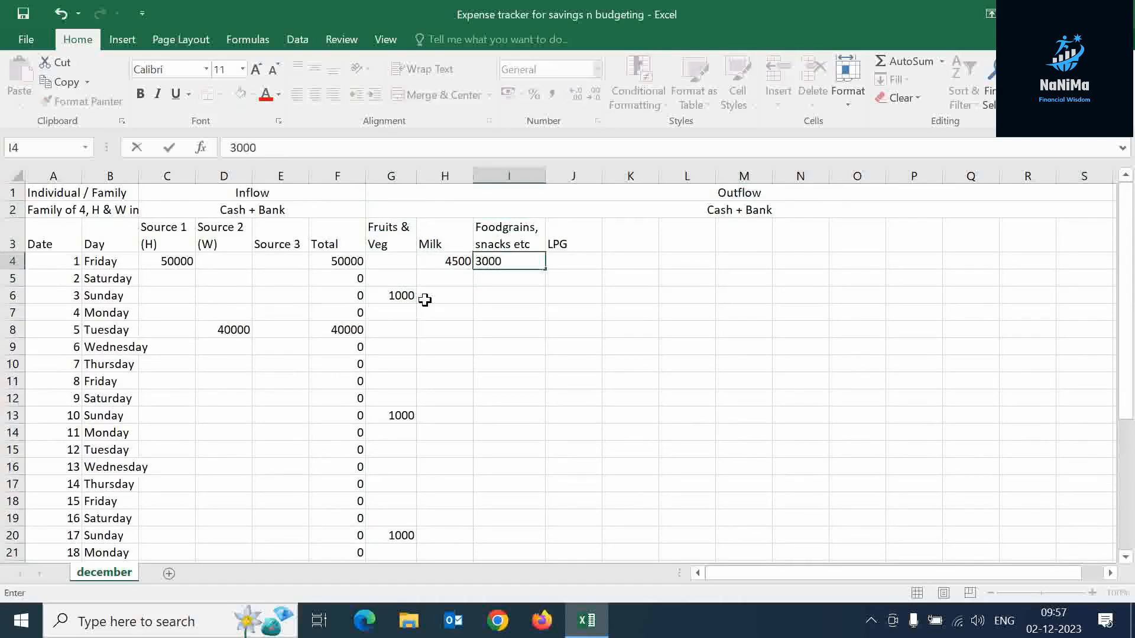
pyautogui.press('Right')
pyautogui.press('Left')
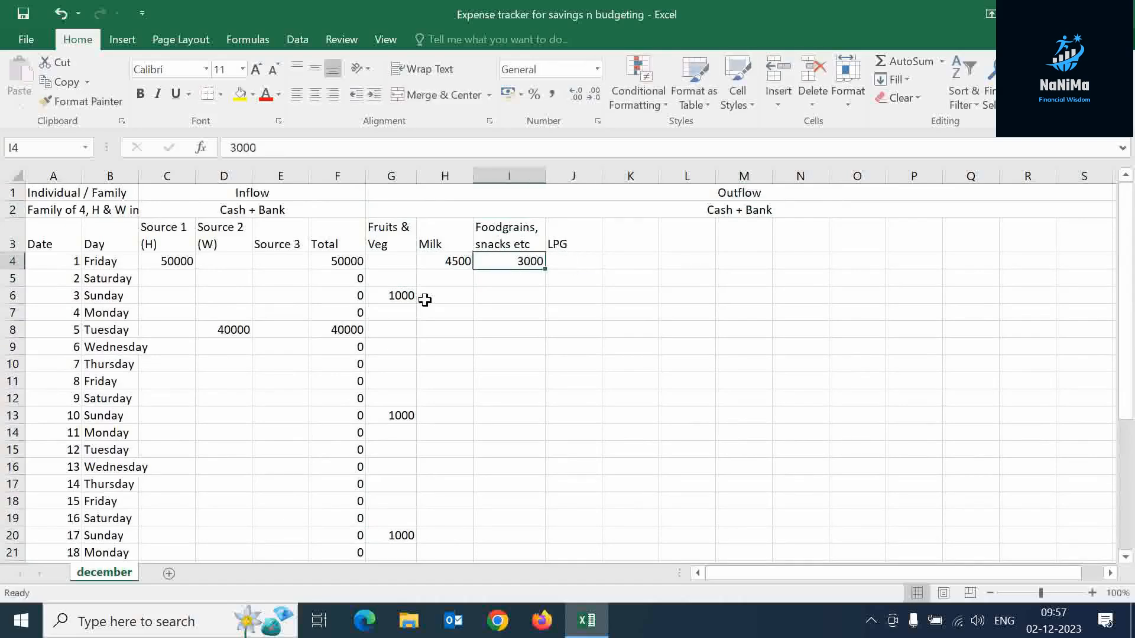
pyautogui.press('Right')
pyautogui.write('1000')
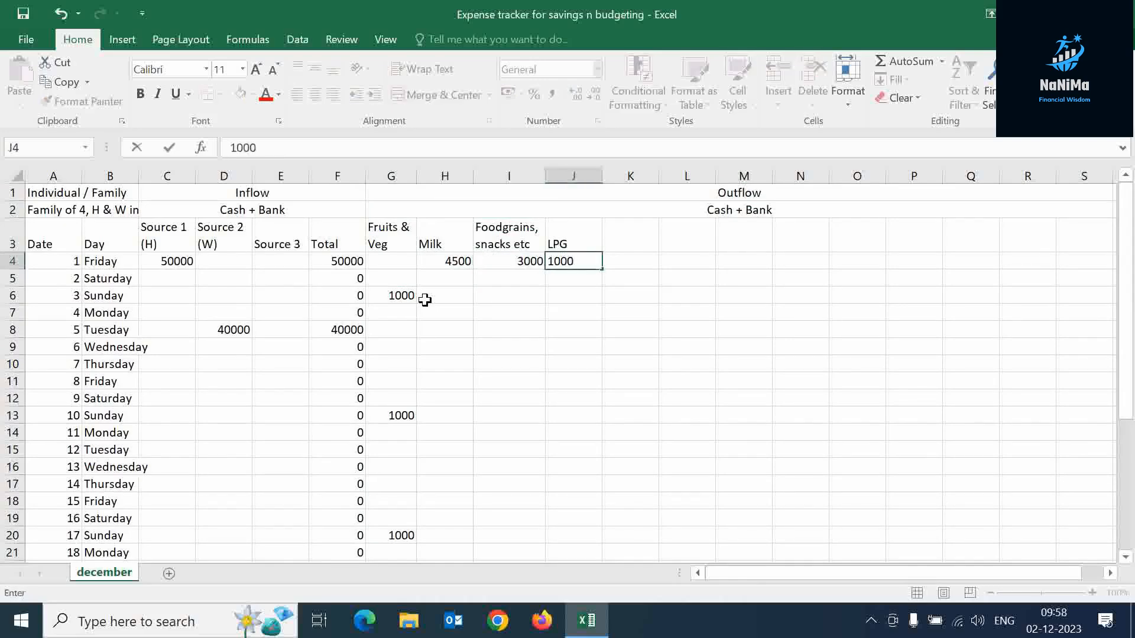
pyautogui.press('Right')
# Step: Add a Restaurant header in K3 and enter 2000 under it for Sunday the 3rd in K6
pyautogui.press('Up')
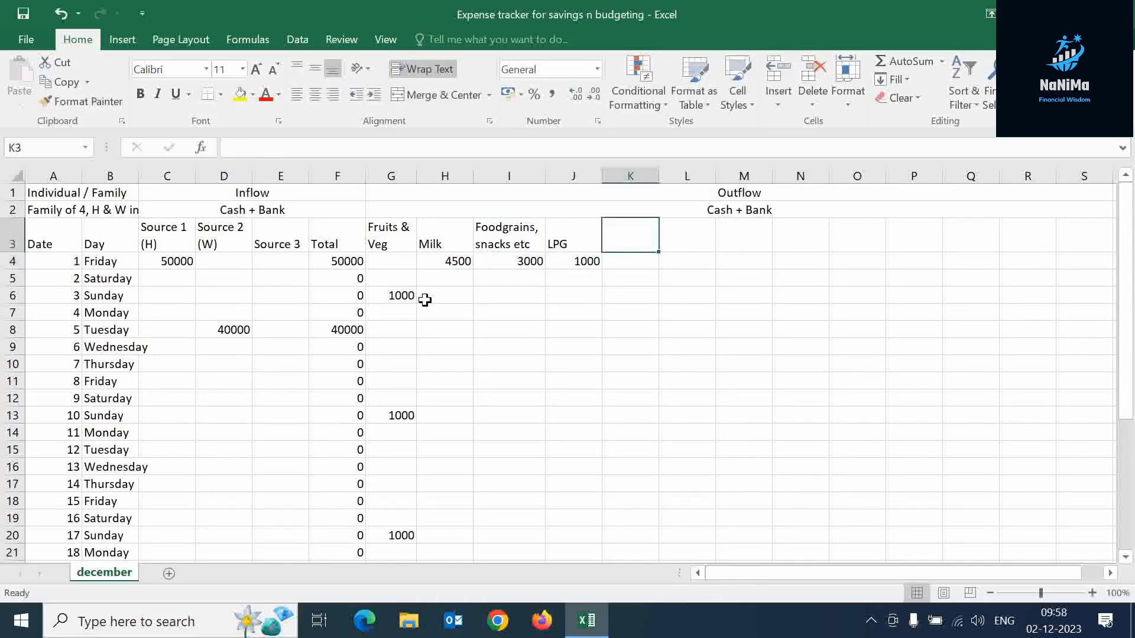
pyautogui.write('Resta')
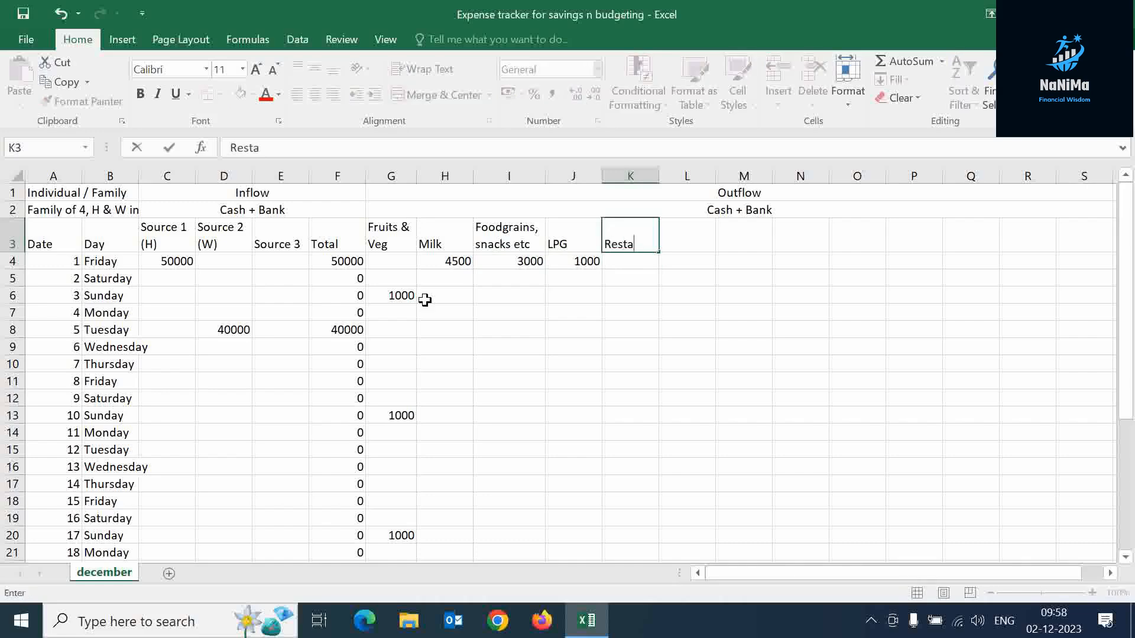
pyautogui.write('urant')
pyautogui.press('Return')
pyautogui.press('Return')
pyautogui.press('Return')
pyautogui.write('2000')
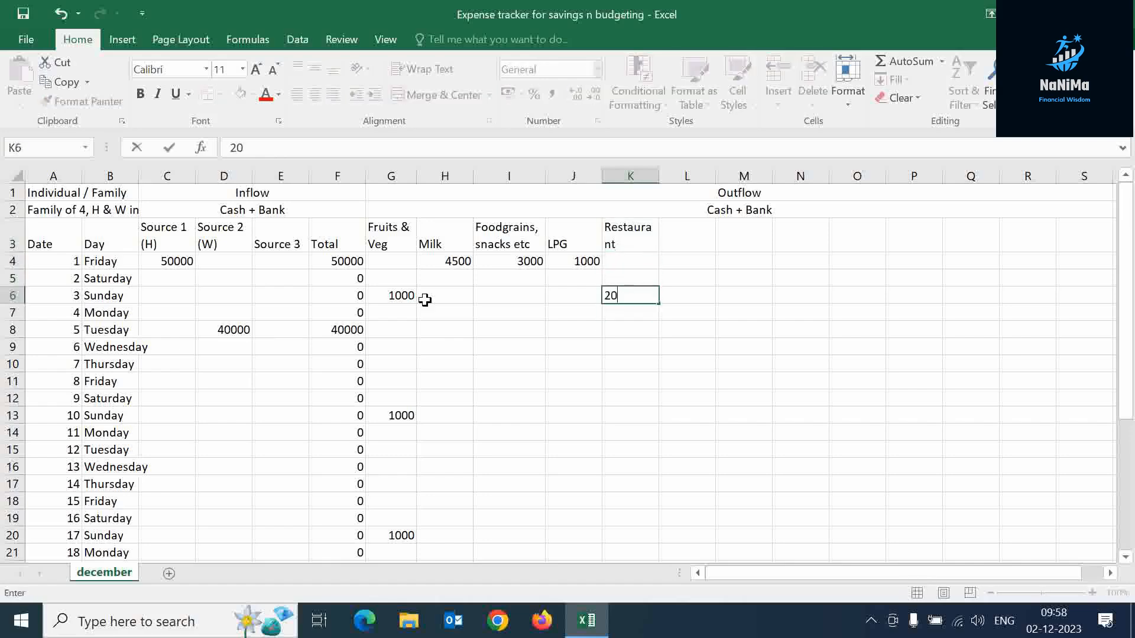
pyautogui.hotkey('ctrl', 'Return')
# Step: Copy the Restaurant amount from K6 to Sunday the 10th in K13 and Sunday the 17th in K20
pyautogui.hotkey('ctrl', 'c')
pyautogui.press('Down')
pyautogui.press('Down')
pyautogui.press('Down')
pyautogui.press('Down')
pyautogui.press('Down')
pyautogui.press('Down')
pyautogui.press('Down')
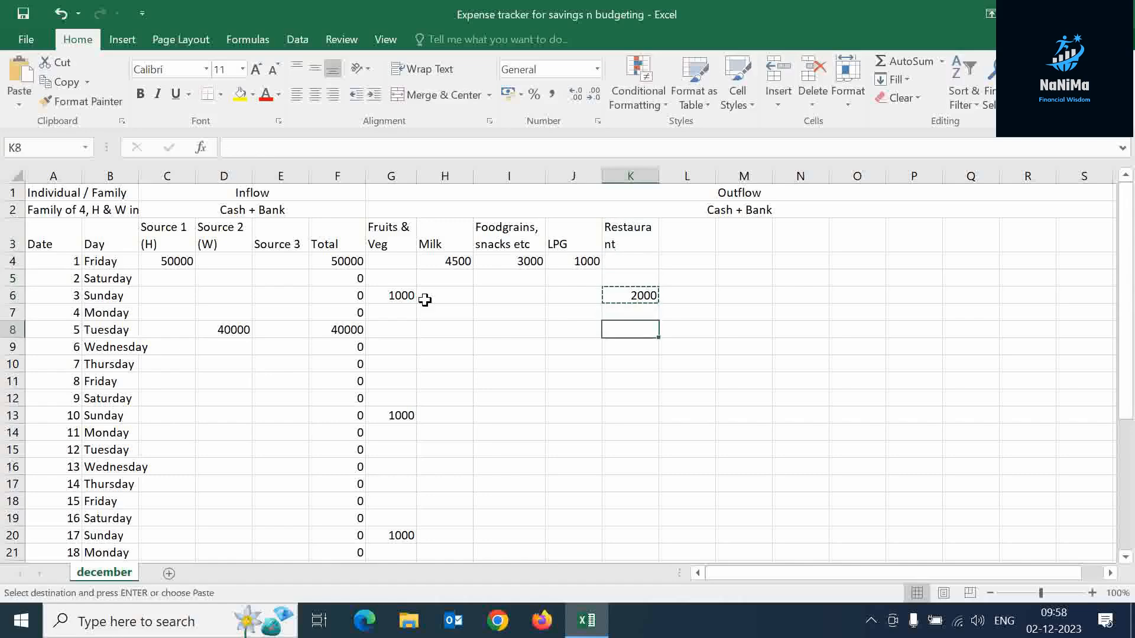
pyautogui.hotkey('ctrl', 'v')
pyautogui.press('Down')
pyautogui.press('Down')
pyautogui.press('Down')
pyautogui.press('Down')
pyautogui.press('Down')
pyautogui.press('Down')
pyautogui.press('Down')
pyautogui.press('Down')
pyautogui.press('Down')
pyautogui.press('Down')
pyautogui.press('Down')
pyautogui.press('Down')
pyautogui.press('Down')
pyautogui.press('Down')
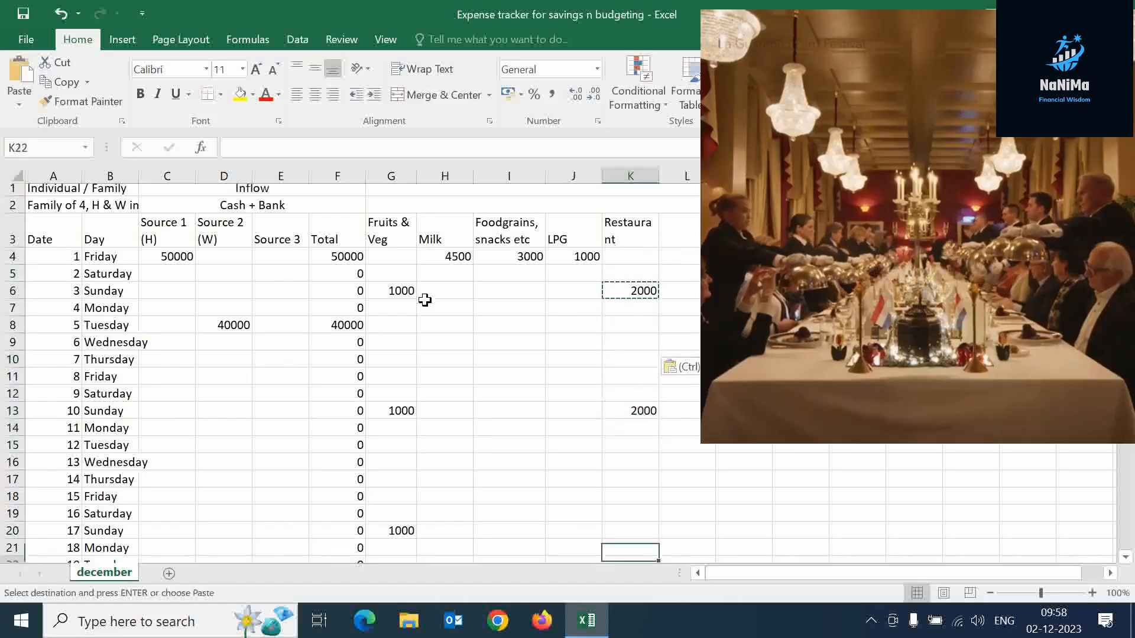
pyautogui.press('Up')
pyautogui.press('Up')
pyautogui.press('Up')
pyautogui.press('Up')
pyautogui.press('Up')
pyautogui.press('Up')
pyautogui.press('Up')
pyautogui.hotkey('ctrl', 'v')
# Step: Paste the same Restaurant amount for Sunday the 24th in K27 and Sunday the 31st in K34
pyautogui.press('Down')
pyautogui.press('Down')
pyautogui.press('Down')
pyautogui.press('Down')
pyautogui.press('Down')
pyautogui.press('Down')
pyautogui.press('Down')
pyautogui.hotkey('ctrl', 'v')
pyautogui.press('Down')
pyautogui.press('Down')
pyautogui.press('Down')
pyautogui.press('Down')
pyautogui.press('Down')
pyautogui.press('Down')
pyautogui.press('Down')
pyautogui.press('Down')
pyautogui.press('Down')
pyautogui.press('Up')
pyautogui.press('Up')
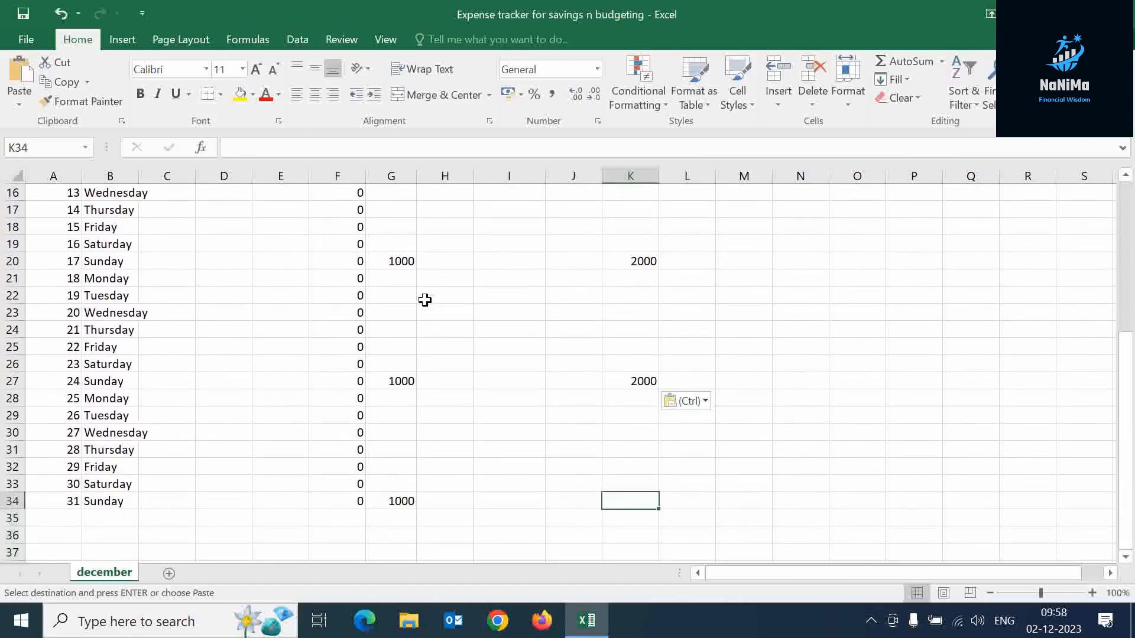
pyautogui.hotkey('ctrl', 'v')
# Step: End the copying and add the header Entertainment/ Movies in L3, beside Restaurant
pyautogui.press('Up')
pyautogui.press('Up')
pyautogui.press('Up')
pyautogui.press('Up')
pyautogui.press('Up')
pyautogui.press('Up')
pyautogui.press('Up')
pyautogui.press('Up')
pyautogui.press('Up')
pyautogui.press('Up')
pyautogui.press('Up')
pyautogui.press('Up')
pyautogui.press('Up')
pyautogui.press('Up')
pyautogui.press('Up')
pyautogui.press('Up')
pyautogui.press('Up')
pyautogui.press('Up')
pyautogui.press('Up')
pyautogui.press('Up')
pyautogui.press('Escape')
pyautogui.press('Down')
pyautogui.press('Down')
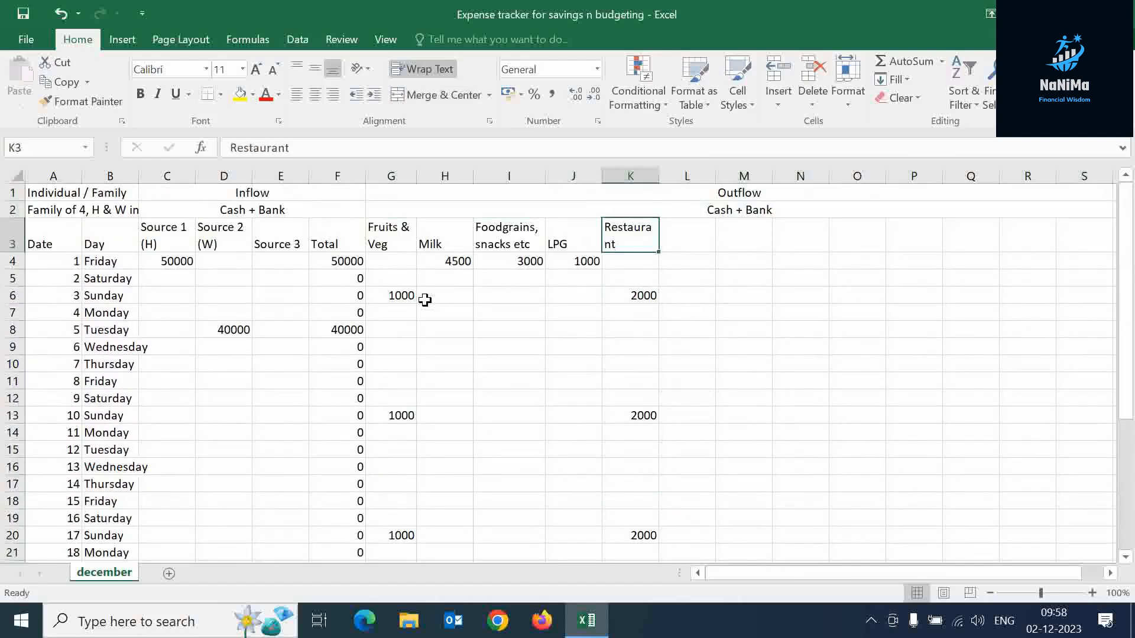
pyautogui.press('Right')
pyautogui.write('En')
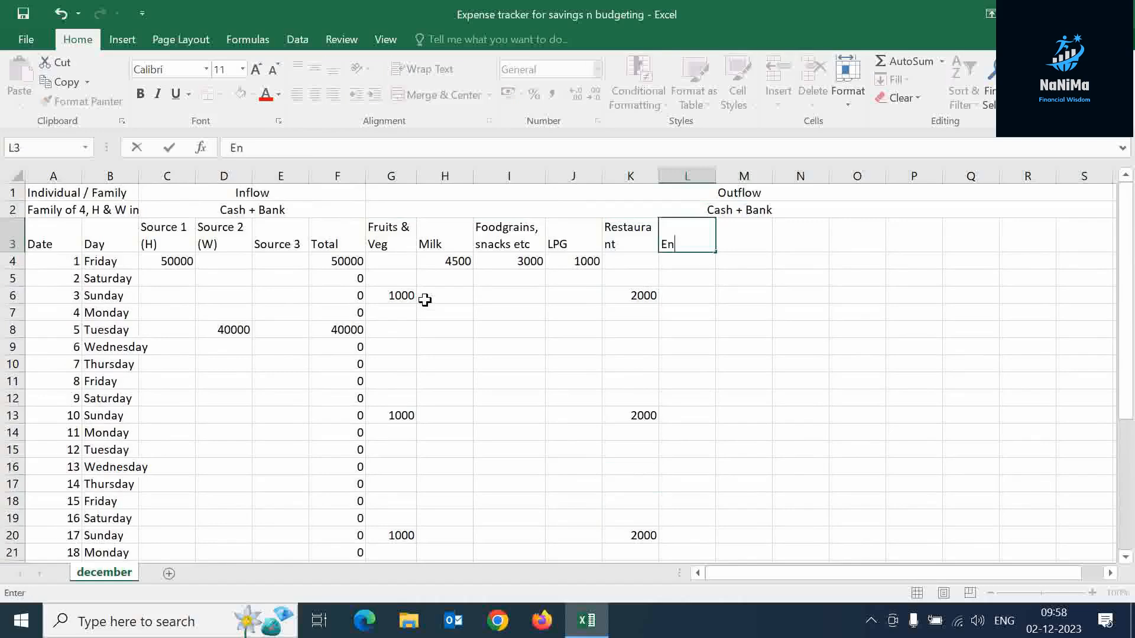
pyautogui.write('tertainment/ Mo')
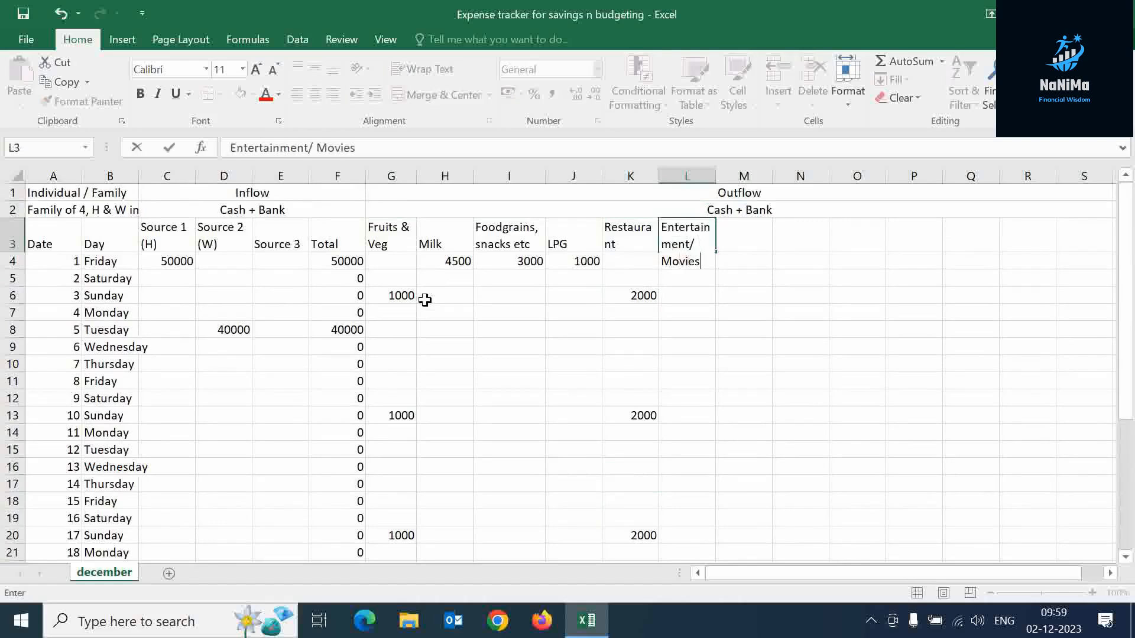
pyautogui.write('vies')
pyautogui.press('Return')
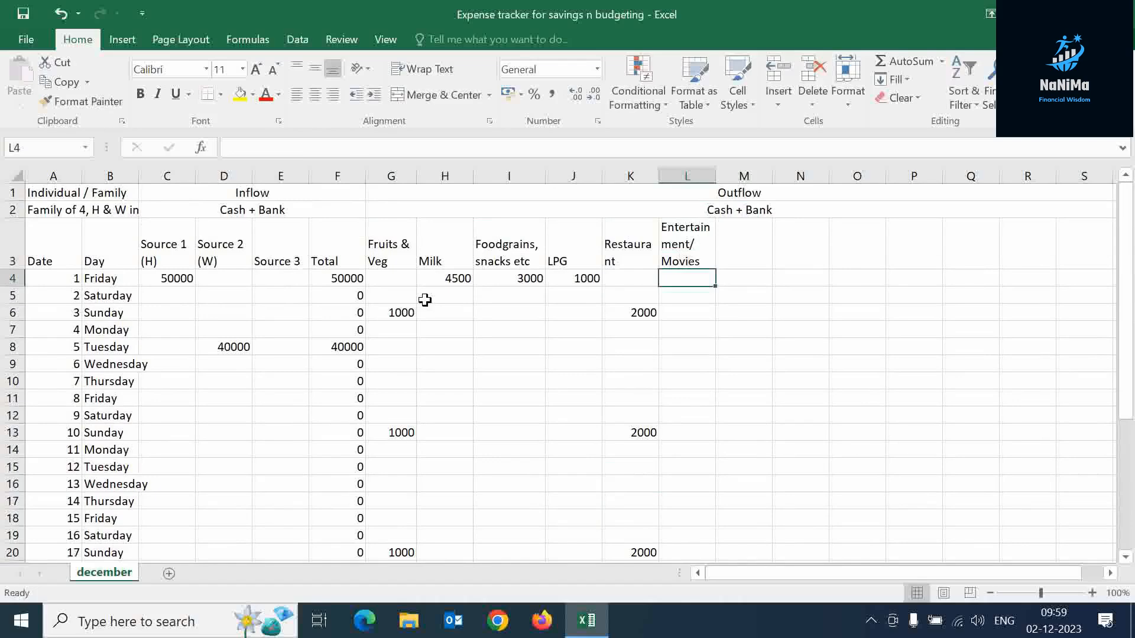
# Step: Enter 1000 as the Entertainment/ Movies expense for Sunday the 3rd in L6
pyautogui.press('Down')
pyautogui.press('Down')
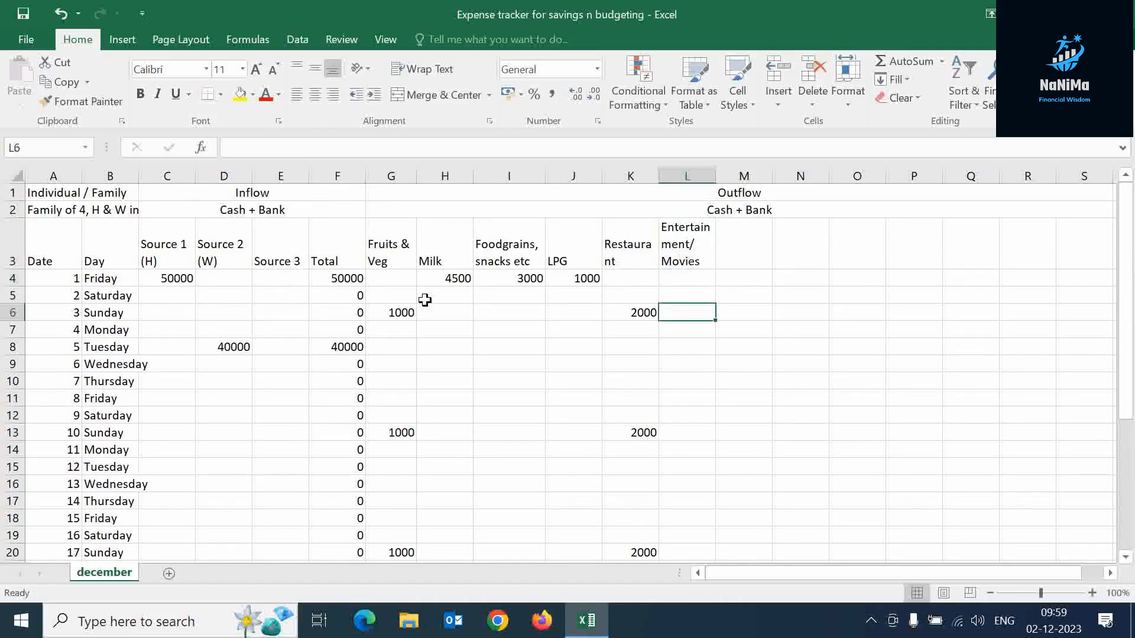
pyautogui.write('1000')
pyautogui.hotkey('ctrl', 'Return')
# Step: Copy the Entertainment/ Movies amount from L6 to Sunday the 10th in L13
pyautogui.hotkey('ctrl', 'c')
pyautogui.press('Down')
pyautogui.press('Down')
pyautogui.press('Down')
pyautogui.press('Down')
pyautogui.press('Down')
pyautogui.press('Down')
pyautogui.press('Down')
pyautogui.hotkey('ctrl', 'v')
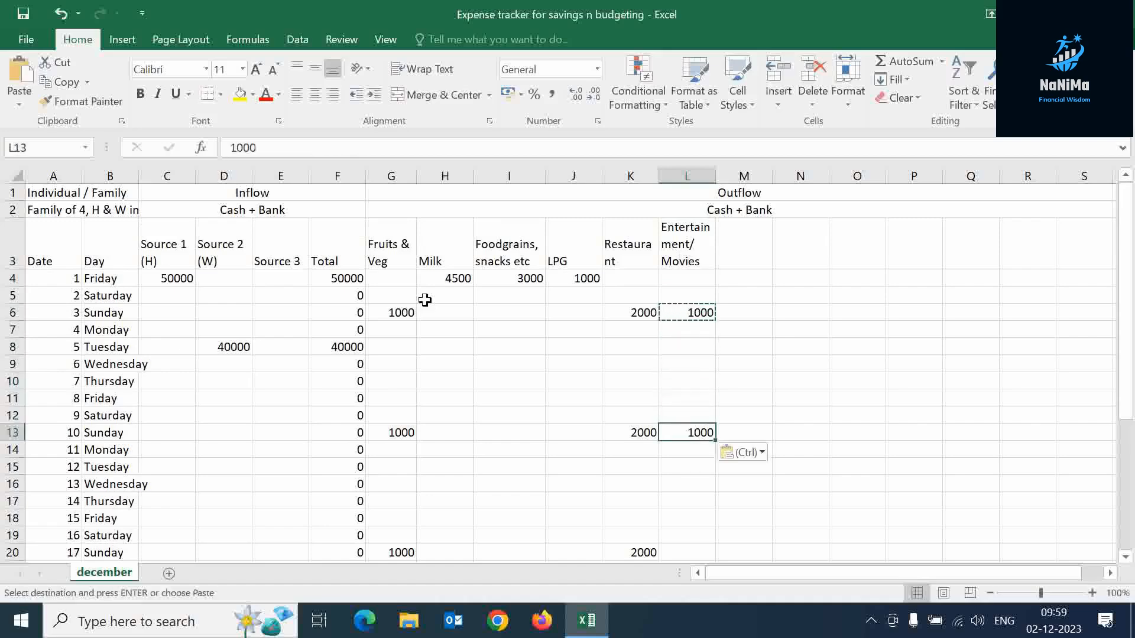
# Step: Paste the copied Entertainment/ Movies amount for Sunday the 17th in L20
pyautogui.press('Down')
pyautogui.press('Down')
pyautogui.press('Down')
pyautogui.press('Down')
pyautogui.press('Down')
pyautogui.press('Down')
pyautogui.press('Down')
pyautogui.press('Down')
pyautogui.press('Down')
pyautogui.press('Down')
pyautogui.press('Down')
pyautogui.press('Down')
pyautogui.press('Down')
pyautogui.press('Down')
pyautogui.press('Down')
pyautogui.press('Up')
pyautogui.press('Up')
pyautogui.press('Up')
pyautogui.press('Up')
pyautogui.press('Up')
pyautogui.press('Up')
pyautogui.press('Up')
pyautogui.press('Up')
pyautogui.hotkey('ctrl', 'v')
# Step: Paste the same Entertainment/ Movies amount for Sunday the 24th in L27 and Sunday the 31st in L34
pyautogui.press('Down')
pyautogui.press('Down')
pyautogui.press('Down')
pyautogui.press('Down')
pyautogui.press('Down')
pyautogui.press('Down')
pyautogui.press('Down')
pyautogui.hotkey('ctrl', 'v')
pyautogui.press('Down')
pyautogui.press('Down')
pyautogui.press('Down')
pyautogui.press('Down')
pyautogui.press('Down')
pyautogui.press('Down')
pyautogui.press('Down')
pyautogui.press('Down')
pyautogui.press('Up')
pyautogui.hotkey('ctrl', 'v')
# Step: Add the header Mobile/ TV/ WiFi recharges in M3, beside Entertainment/ Movies
pyautogui.press('Up')
pyautogui.press('Up')
pyautogui.press('Up')
pyautogui.press('Up')
pyautogui.press('Up')
pyautogui.press('Up')
pyautogui.press('Up')
pyautogui.press('Up')
pyautogui.press('Up')
pyautogui.press('Up')
pyautogui.press('Up')
pyautogui.press('Up')
pyautogui.press('Up')
pyautogui.press('Up')
pyautogui.press('Up')
pyautogui.press('Up')
pyautogui.press('Up')
pyautogui.press('Up')
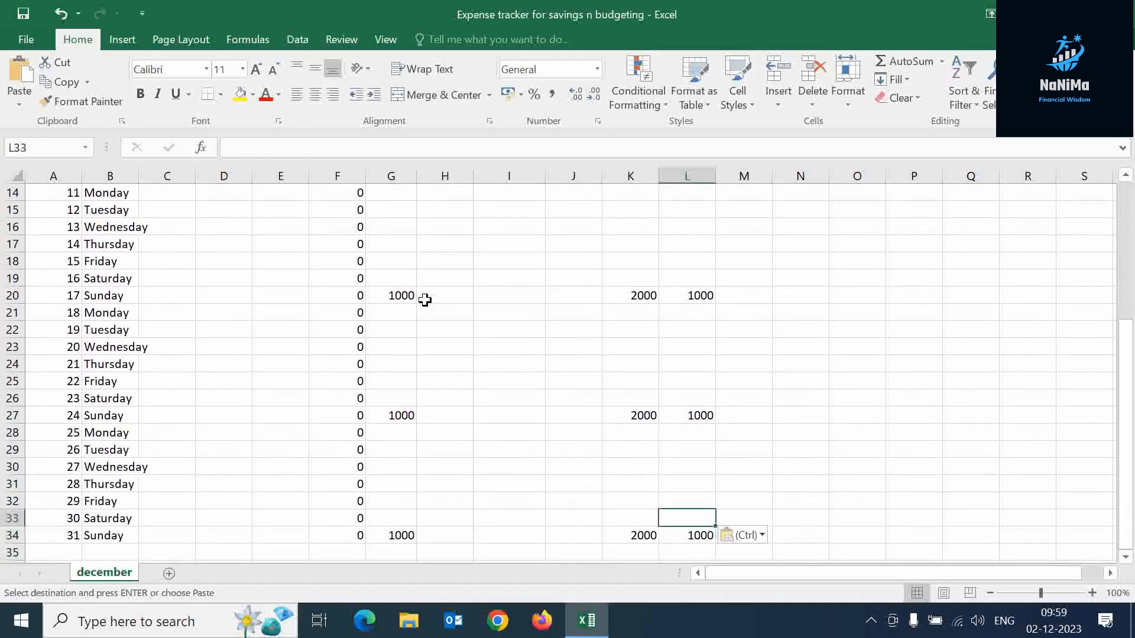
pyautogui.write('Mobile')
pyautogui.write('/ TV/ WiFi recharges')
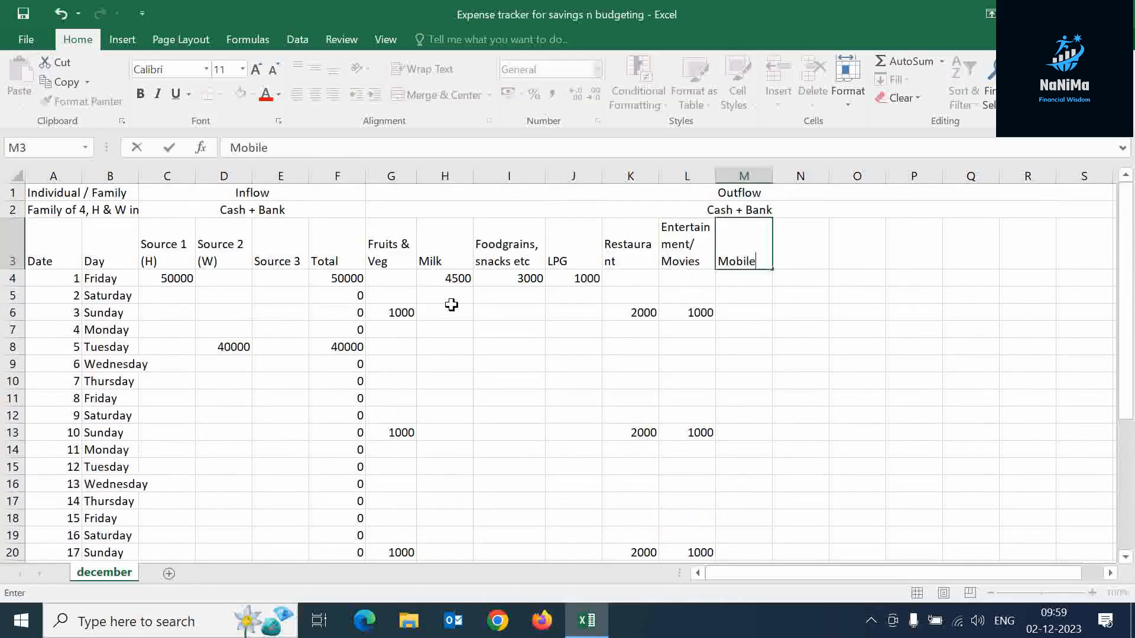
pyautogui.press('Return')
# Step: Enter the recharges expense for Friday the 1st in M4 as the formula =500+500+1500
pyautogui.write('=5')
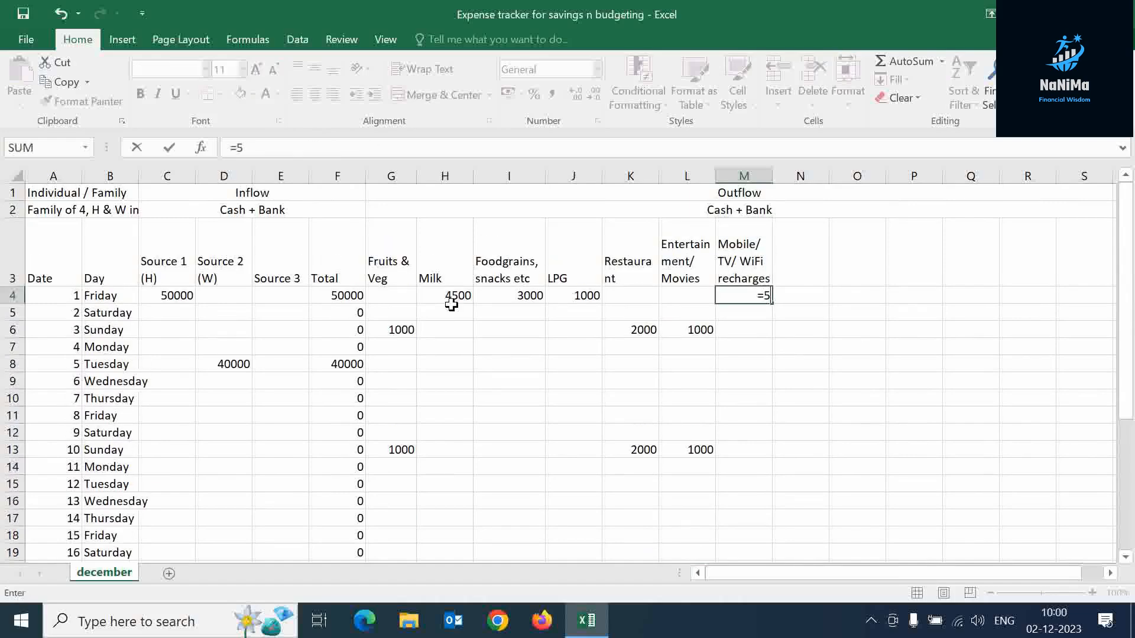
pyautogui.write('00+500+1500')
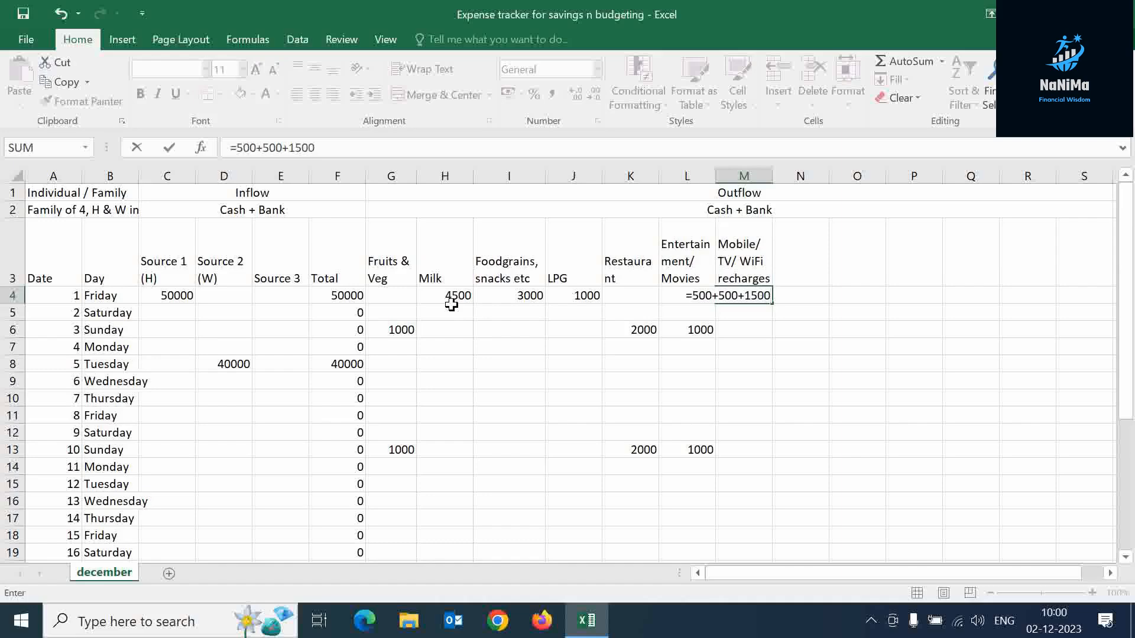
pyautogui.press('Return')
# Step: Add the header Rent in N3 and enter 30000 as its expense for Friday the 1st in N4
pyautogui.press('Up')
pyautogui.press('Up')
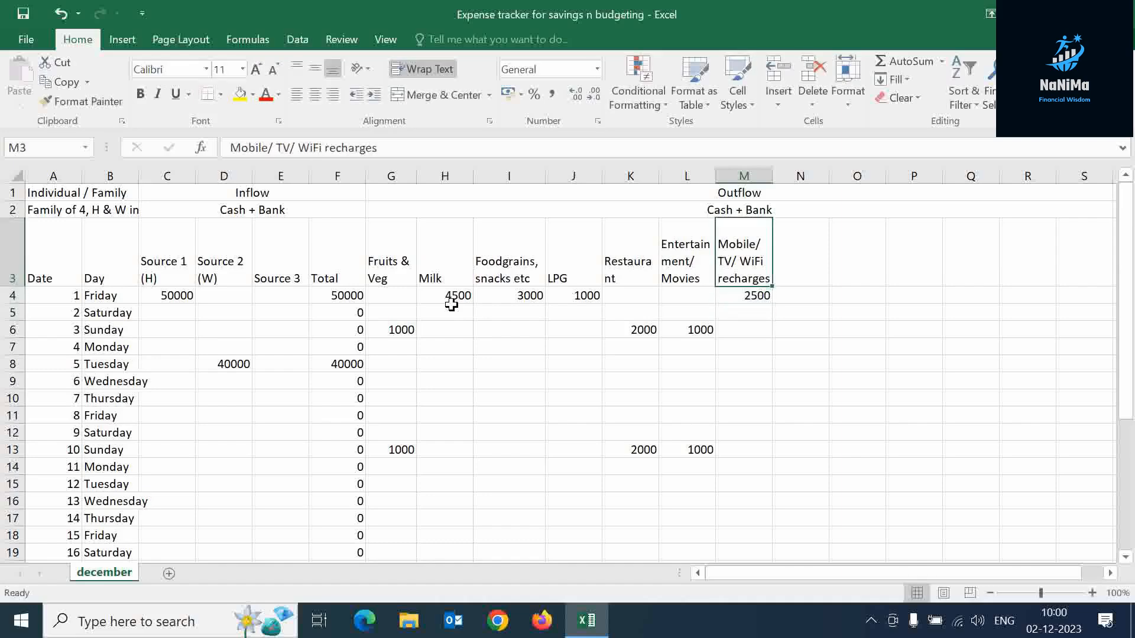
pyautogui.press('Right')
pyautogui.write('Rent')
pyautogui.press('Return')
pyautogui.write('30000')
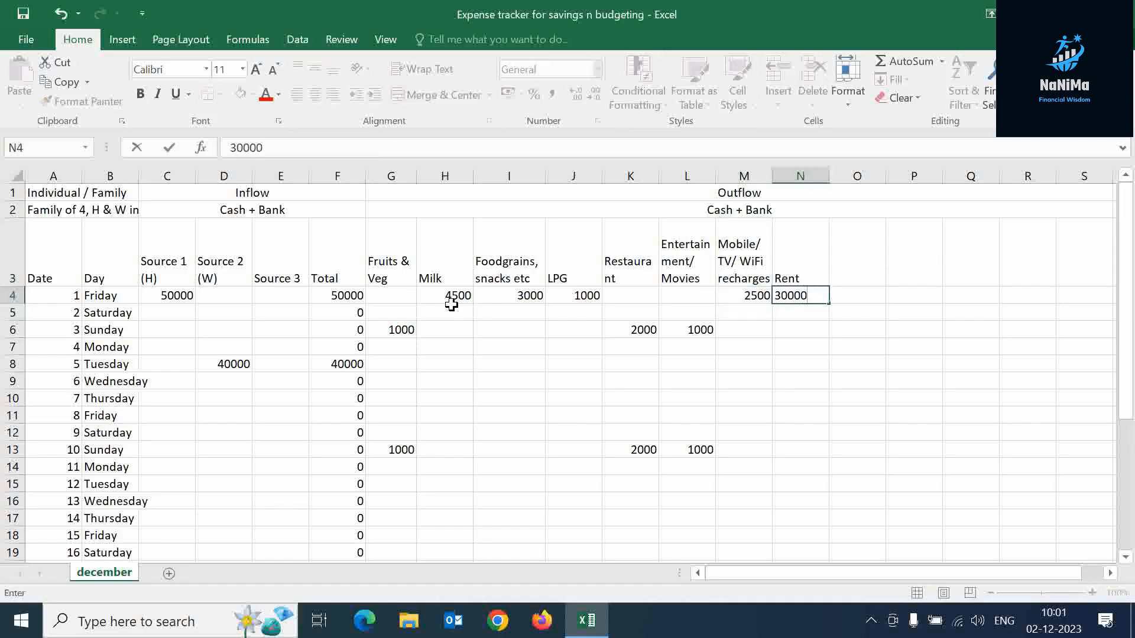
pyautogui.press('Right')
# Step: Add the header House maid in O3 and enter 4000 for Friday the 1st in O4
pyautogui.press('Up')
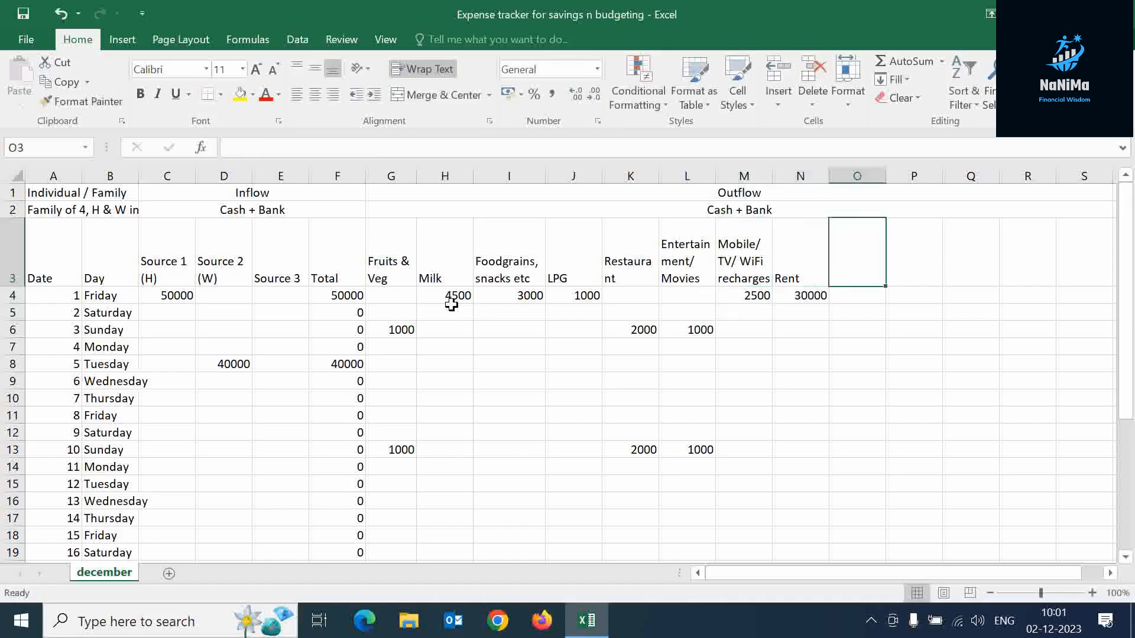
pyautogui.write('House ')
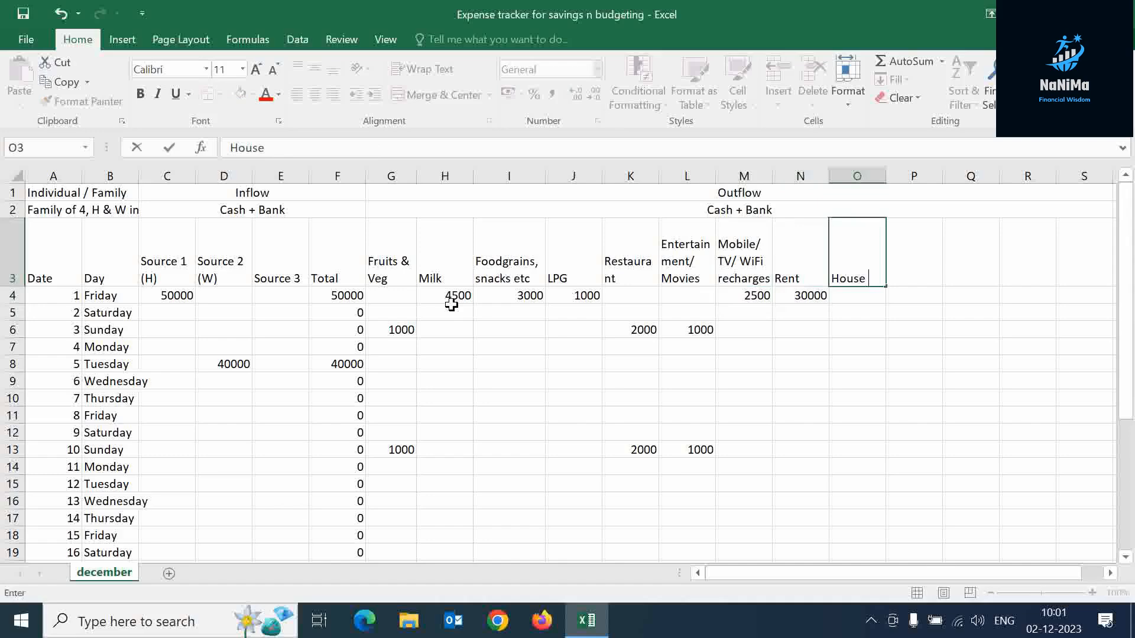
pyautogui.write('maid')
pyautogui.press('Return')
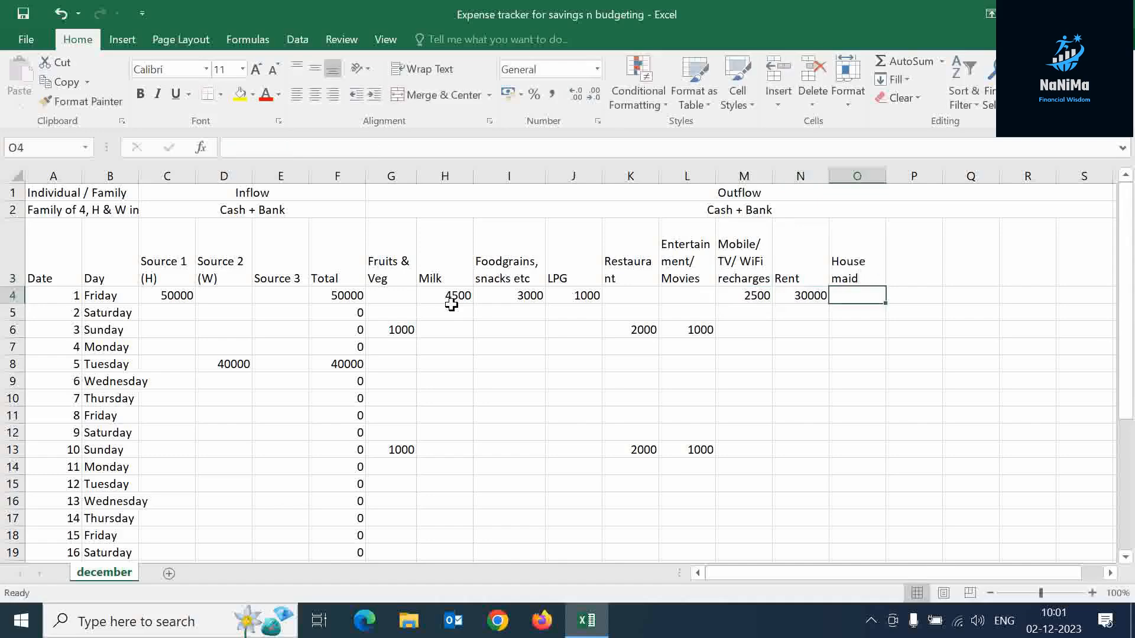
pyautogui.write('4')
pyautogui.press('Escape')
pyautogui.write('4000')
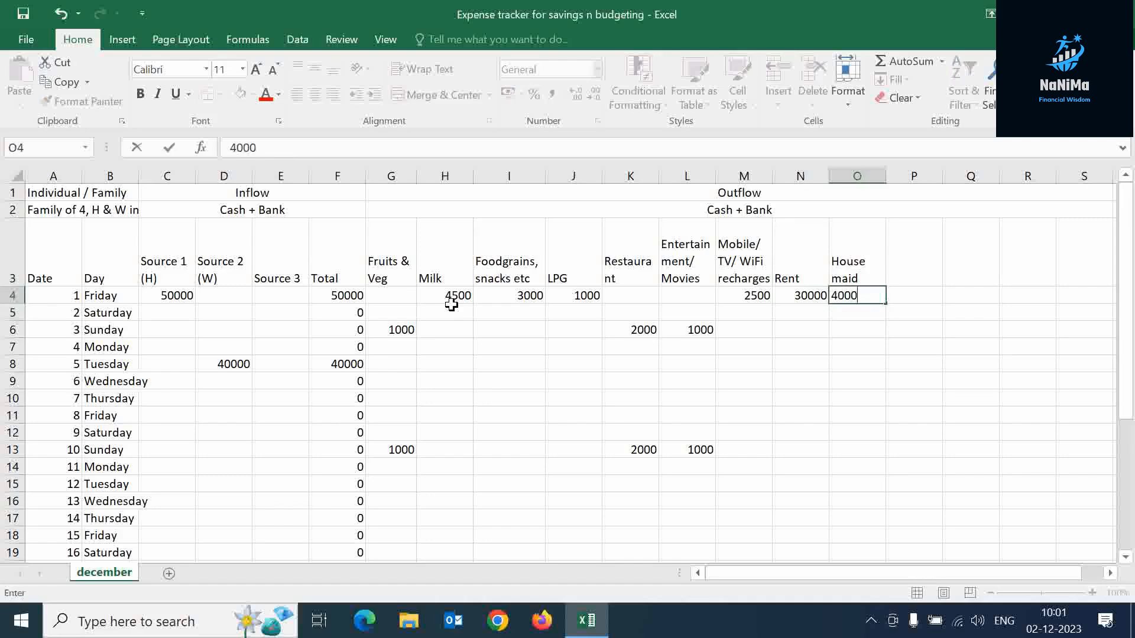
pyautogui.press('Tab')
# Step: Add the header Electricity in P3 and enter 2000 for Friday the 1st in P4
pyautogui.press('Up')
pyautogui.write('Electricity')
pyautogui.press('Return')
pyautogui.write('2000')
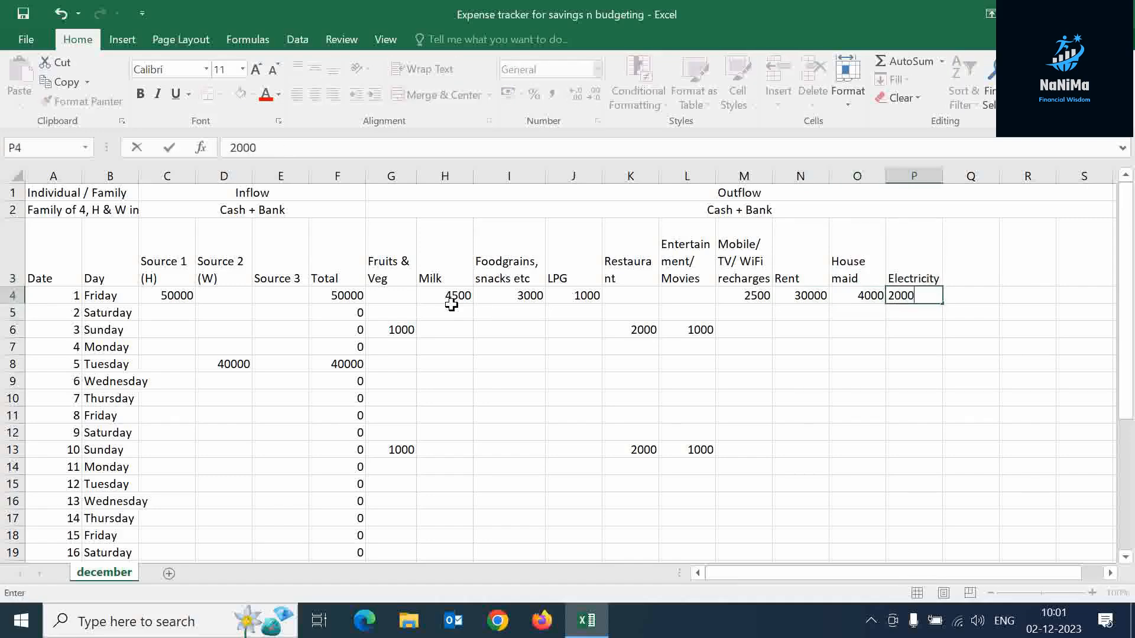
pyautogui.press('Tab')
# Step: Add the header Transport in Q3, beside Electricity
pyautogui.press('Up')
pyautogui.write('Transp')
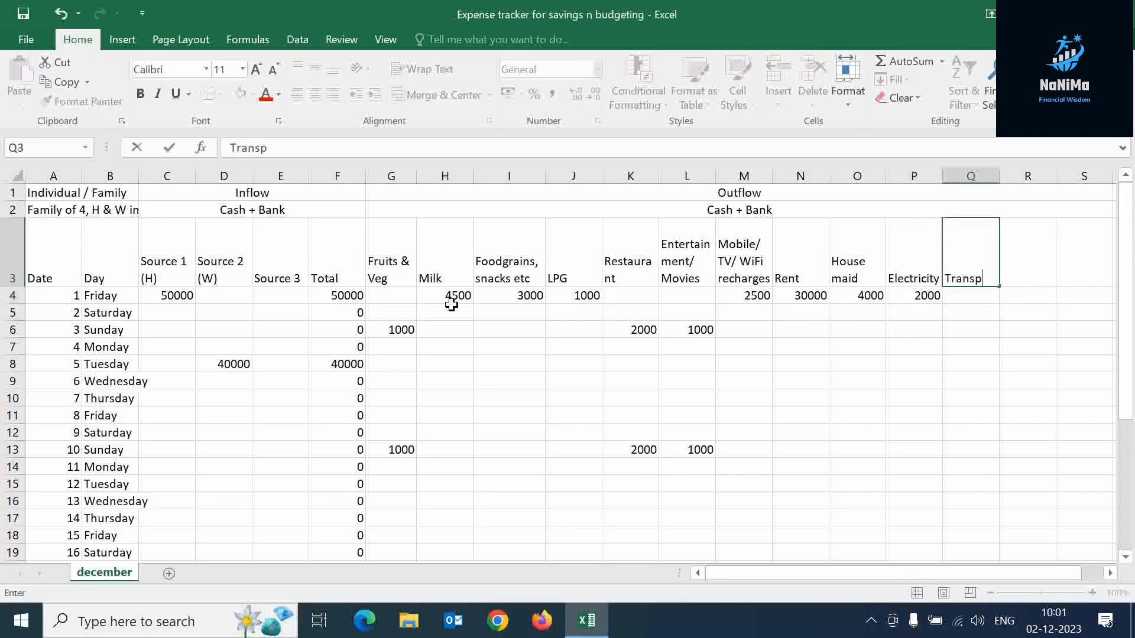
pyautogui.press('Return')
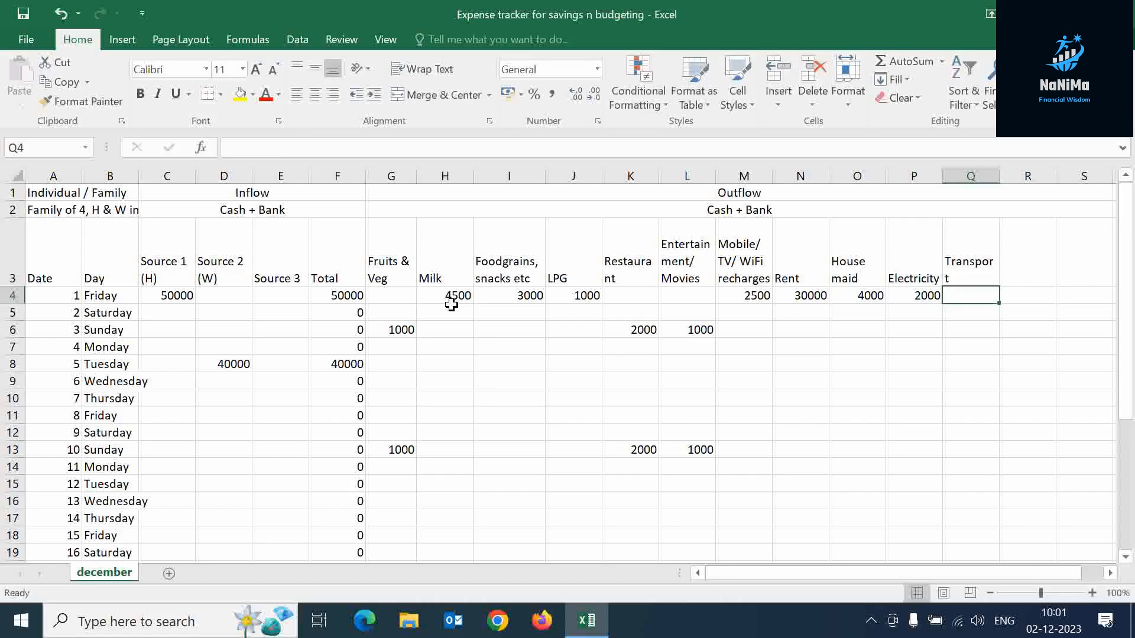
# Step: Add the header EMI in R3 and enter 3000 as its expense for Friday the 1st in R4
pyautogui.click(1039, 268)
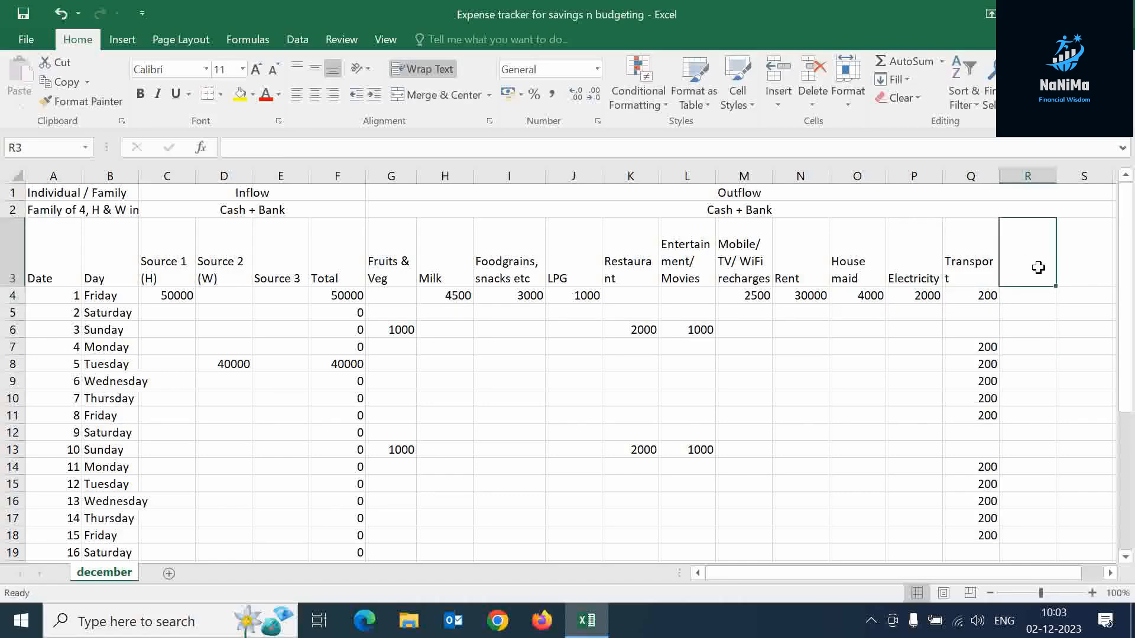
pyautogui.write('EMI')
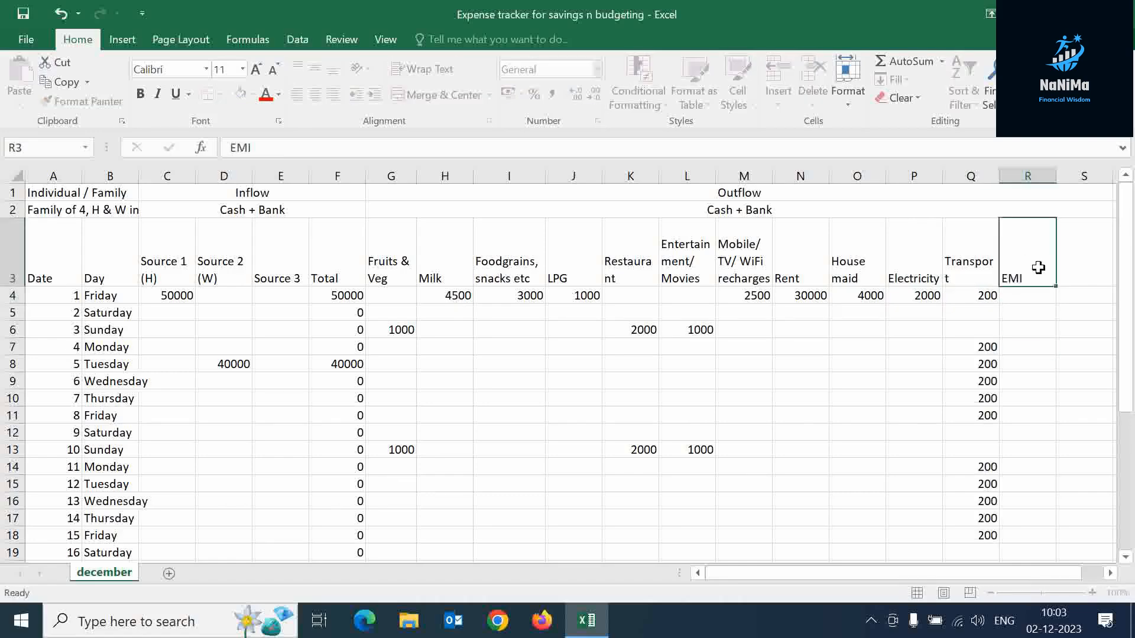
pyautogui.press('Return')
pyautogui.press('Right')
pyautogui.press('Left')
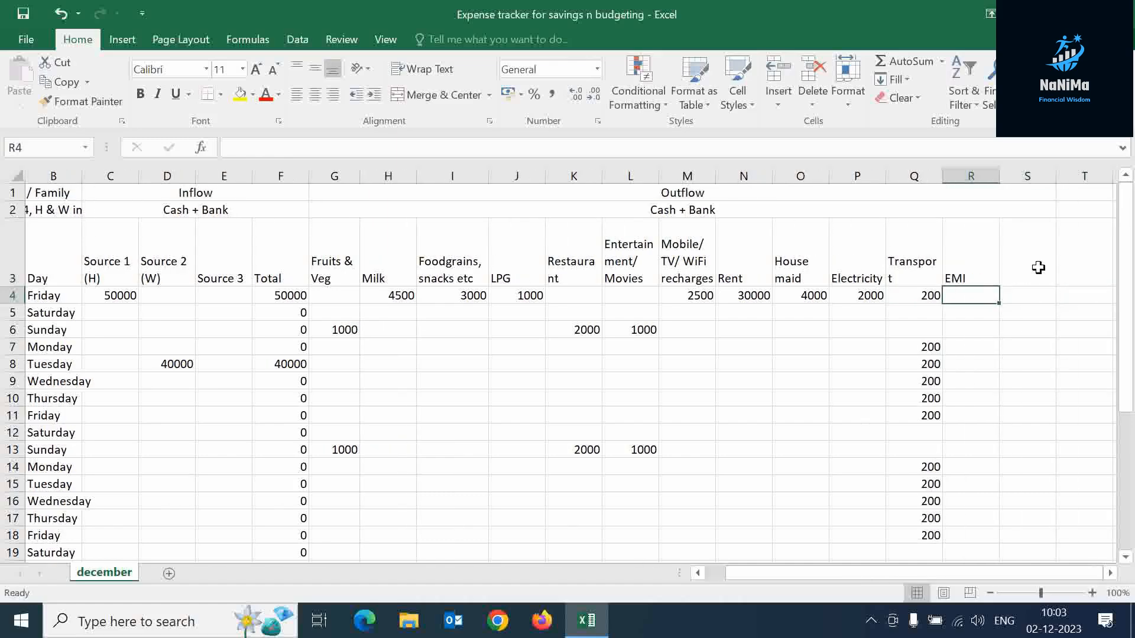
pyautogui.write('300')
pyautogui.press('Right')
# Step: Add the header School fees in S3, beside EMI
pyautogui.press('Right')
pyautogui.press('Right')
pyautogui.press('Right')
pyautogui.press('Left')
pyautogui.press('Left')
pyautogui.press('Left')
pyautogui.press('Left')
pyautogui.press('Up')
pyautogui.press('Right')
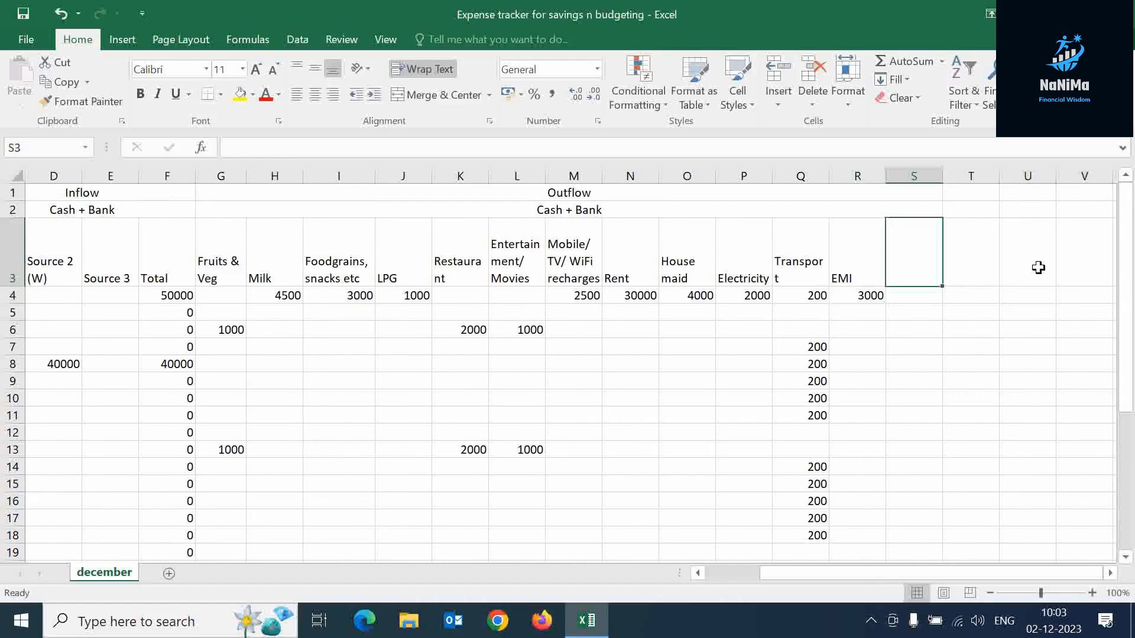
pyautogui.write('School fees')
pyautogui.press('Tab')
# Step: Add the header Medical exp in T3, beside School fees
pyautogui.write('Medical ec')
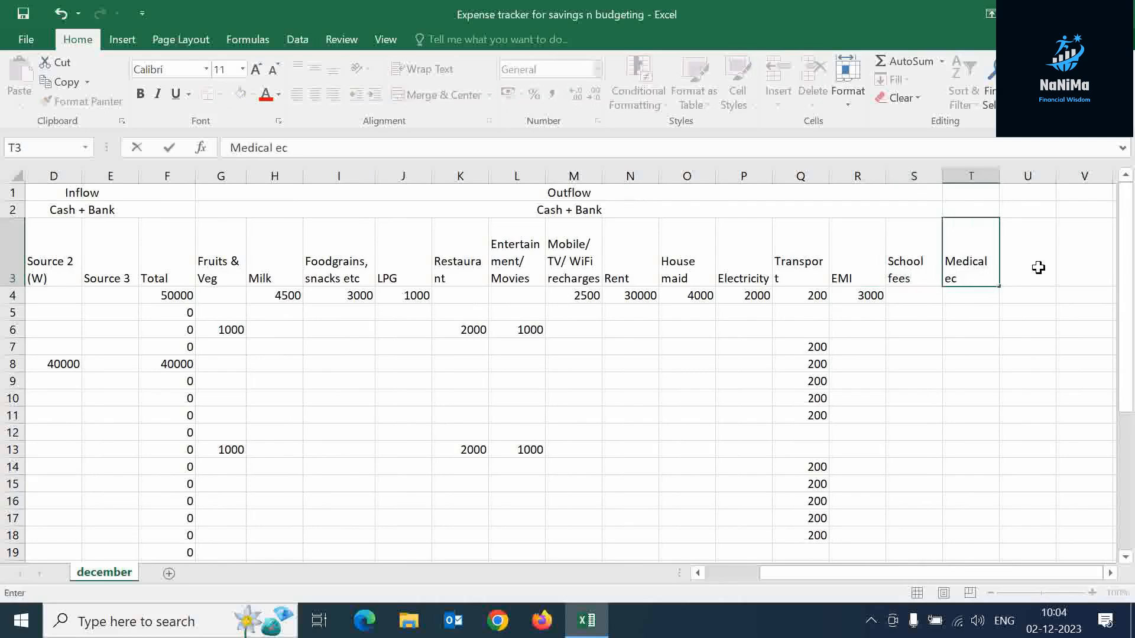
pyautogui.press('Down')
pyautogui.press('Down')
pyautogui.press('Down')
pyautogui.press('Down')
pyautogui.press('Down')
pyautogui.press('Down')
pyautogui.press('Down')
pyautogui.press('Down')
pyautogui.press('Down')
pyautogui.press('Down')
pyautogui.press('Down')
pyautogui.press('Down')
pyautogui.press('Down')
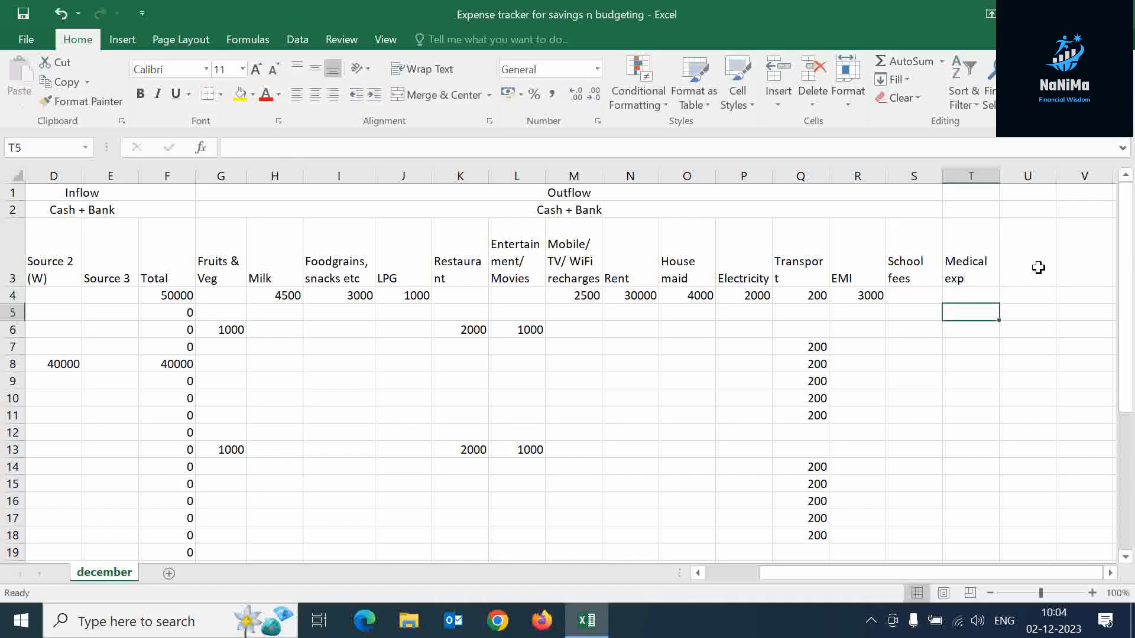
# Step: Freeze the panes at column C so the Date and Day columns stay fixed
pyautogui.press('Left')
pyautogui.press('Left')
pyautogui.press('Left')
pyautogui.press('Left')
pyautogui.press('Left')
pyautogui.press('Left')
pyautogui.press('Left')
pyautogui.press('Left')
pyautogui.press('Left')
pyautogui.press('Left')
pyautogui.press('Left')
pyautogui.press('Left')
pyautogui.press('Left')
pyautogui.press('Left')
pyautogui.press('Left')
pyautogui.press('Left')
pyautogui.press('Left')
pyautogui.press('Left')
pyautogui.press('Left')
pyautogui.press('Right')
pyautogui.press('Up')
pyautogui.press('Up')
pyautogui.press('Up')
pyautogui.press('Up')
pyautogui.press('Up')
pyautogui.press('Up')
pyautogui.press('Up')
pyautogui.press('Up')
pyautogui.press('Up')
pyautogui.press('Up')
pyautogui.press('Up')
pyautogui.press('Right')
pyautogui.press('Up')
pyautogui.click(385, 39)
pyautogui.click(529, 106)
pyautogui.click(579, 133)
# Step: Enter 1000 as the Medical exp for the 17th in T20
pyautogui.click(408, 420)
pyautogui.press('Right')
pyautogui.press('Down')
pyautogui.press('Down')
pyautogui.press('Down')
pyautogui.press('Down')
pyautogui.press('Down')
pyautogui.press('Down')
pyautogui.press('Down')
pyautogui.press('Down')
pyautogui.press('Down')
pyautogui.press('Right')
pyautogui.press('Right')
pyautogui.press('Right')
pyautogui.press('Right')
pyautogui.press('Right')
pyautogui.press('Right')
pyautogui.press('Right')
pyautogui.press('Right')
pyautogui.press('Right')
pyautogui.press('Right')
pyautogui.press('Right')
pyautogui.press('Right')
pyautogui.write('1000')
pyautogui.press('Right')
# Step: Add the header Other in U3, beside Medical exp
pyautogui.press('Up')
pyautogui.press('Up')
pyautogui.press('Up')
pyautogui.press('Up')
pyautogui.press('Up')
pyautogui.press('Up')
pyautogui.press('Up')
pyautogui.press('Up')
pyautogui.press('Up')
pyautogui.press('Up')
pyautogui.press('Up')
pyautogui.press('Up')
pyautogui.press('Up')
pyautogui.press('Up')
pyautogui.press('Up')
pyautogui.press('Up')
pyautogui.press('Up')
pyautogui.press('Up')
pyautogui.press('Up')
pyautogui.press('Down')
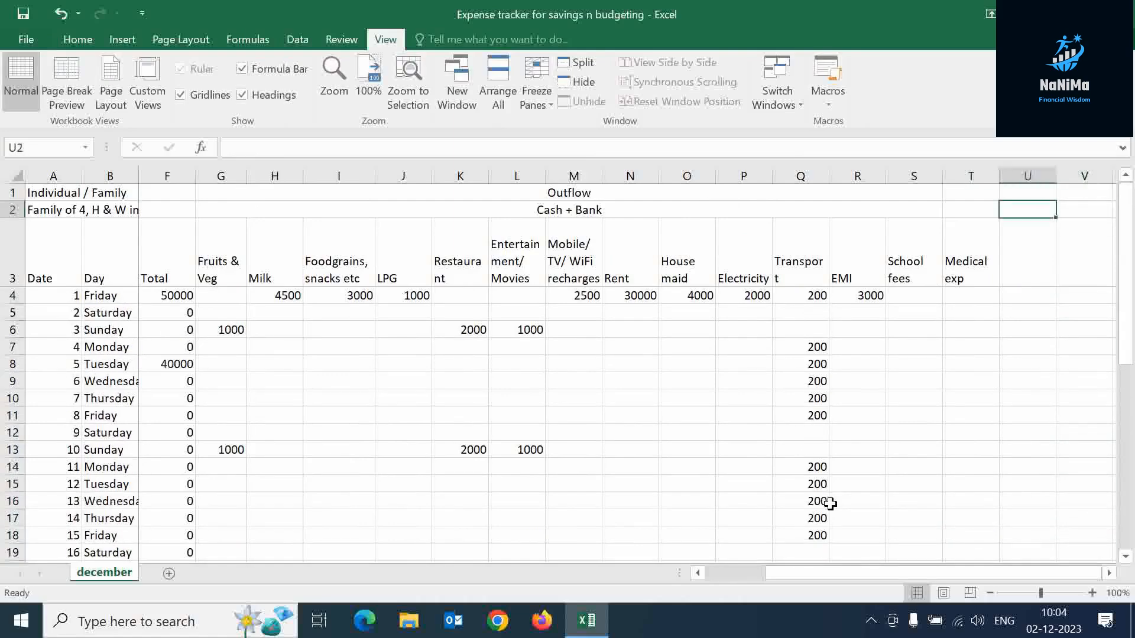
pyautogui.press('Down')
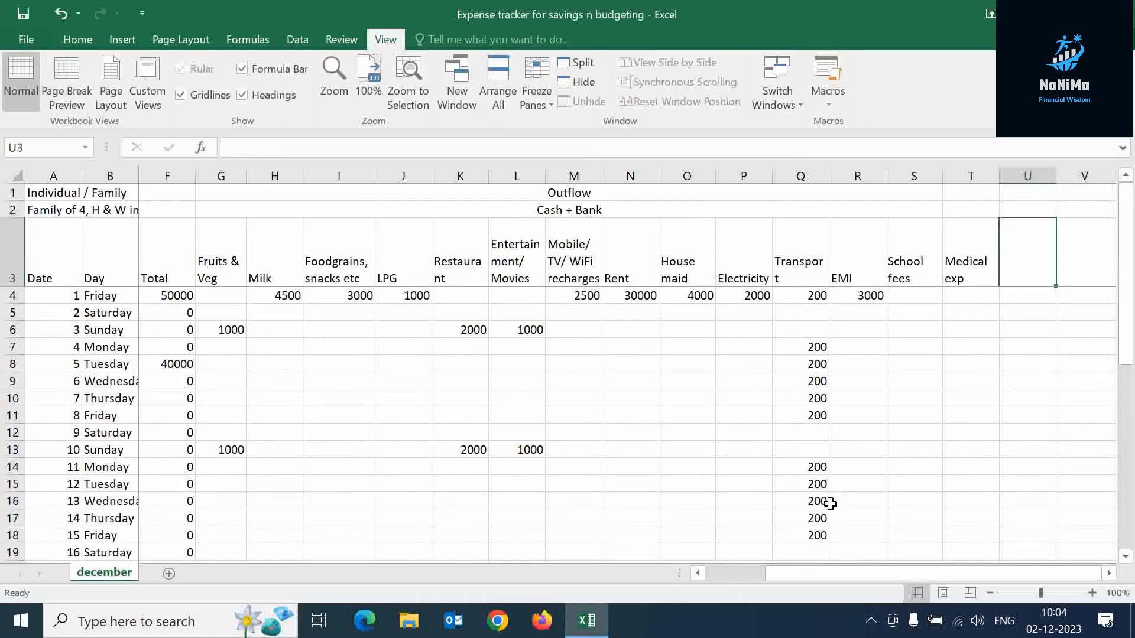
pyautogui.write('Other')
pyautogui.hotkey('ctrl', 'Return')
# Step: Enter 100 as the Other expense for Friday the 1st in U4 and copy it down to the following days
pyautogui.press('Down')
pyautogui.write('1')
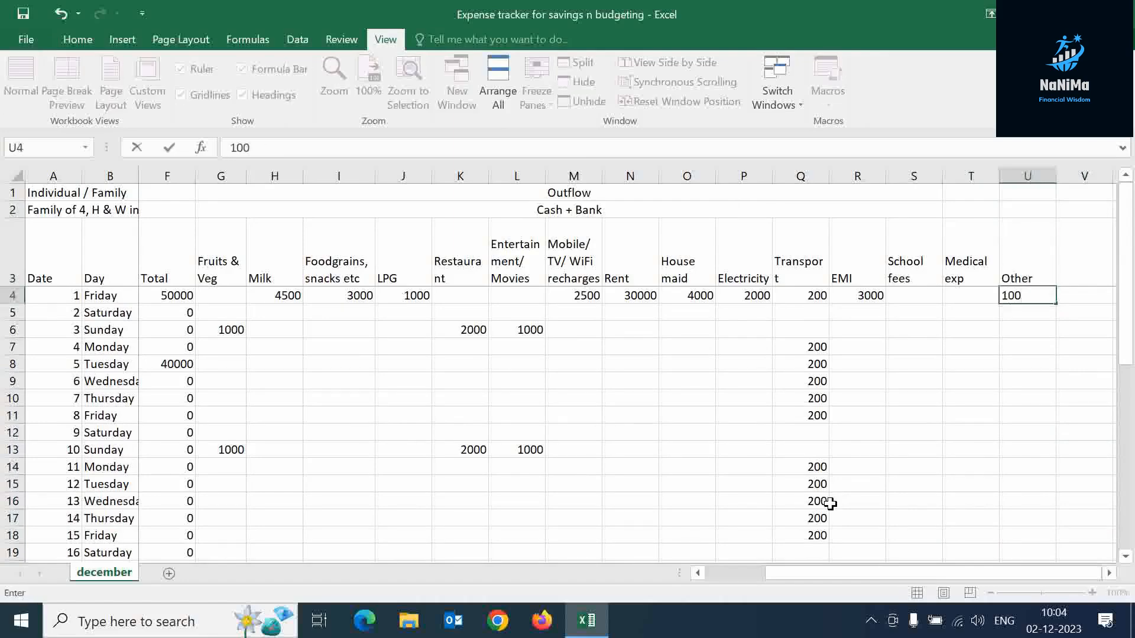
pyautogui.hotkey('ctrl', 'Return')
pyautogui.hotkey('ctrl', 'c')
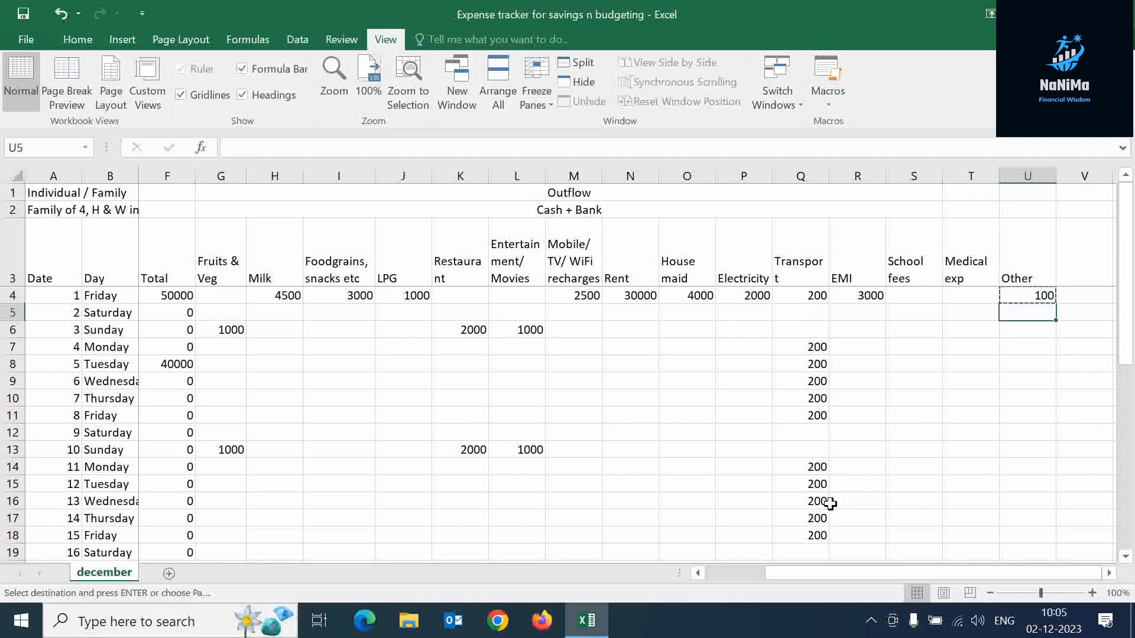
pyautogui.hotkey('shift', 'Down')
pyautogui.hotkey('shift', 'Down')
pyautogui.hotkey('shift', 'Down')
pyautogui.hotkey('shift', 'Down')
pyautogui.hotkey('shift', 'Down')
pyautogui.hotkey('shift', 'Down')
pyautogui.hotkey('shift', 'Down')
pyautogui.hotkey('shift', 'Down')
pyautogui.hotkey('shift', 'Down')
pyautogui.hotkey('shift', 'Down')
pyautogui.hotkey('shift', 'Down')
pyautogui.hotkey('shift', 'Down')
pyautogui.hotkey('shift', 'Down')
pyautogui.hotkey('shift', 'Down')
pyautogui.hotkey('shift', 'Down')
pyautogui.hotkey('shift', 'Down')
pyautogui.hotkey('shift', 'Down')
pyautogui.hotkey('shift', 'Down')
pyautogui.hotkey('shift', 'Down')
pyautogui.hotkey('shift', 'Down')
pyautogui.hotkey('shift', 'Up')
pyautogui.hotkey('shift', 'Up')
pyautogui.hotkey('shift', 'Up')
pyautogui.hotkey('shift', 'Up')
pyautogui.hotkey('ctrl', 'v')
pyautogui.hotkey('ctrl', 'Up')
pyautogui.hotkey('ctrl', 'Up')
pyautogui.press('Escape')
# Step: Add the header Total in V3, beside Other
pyautogui.press('Down')
pyautogui.press('Down')
pyautogui.press('Down')
pyautogui.press('Right')
pyautogui.press('Right')
pyautogui.press('Left')
pyautogui.press('Up')
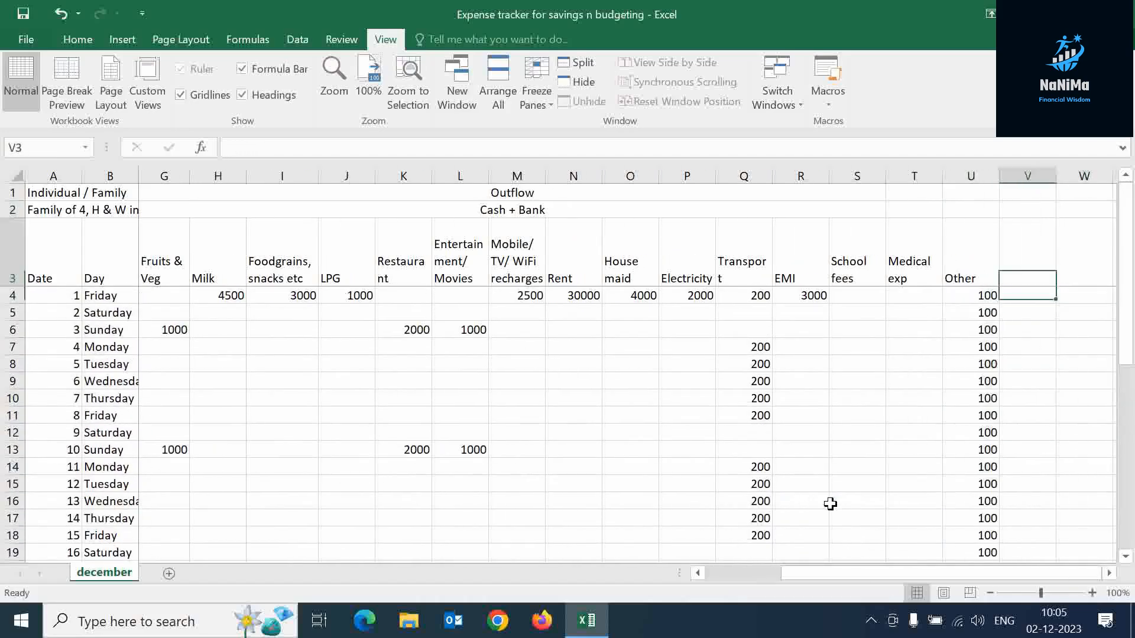
pyautogui.write('Y')
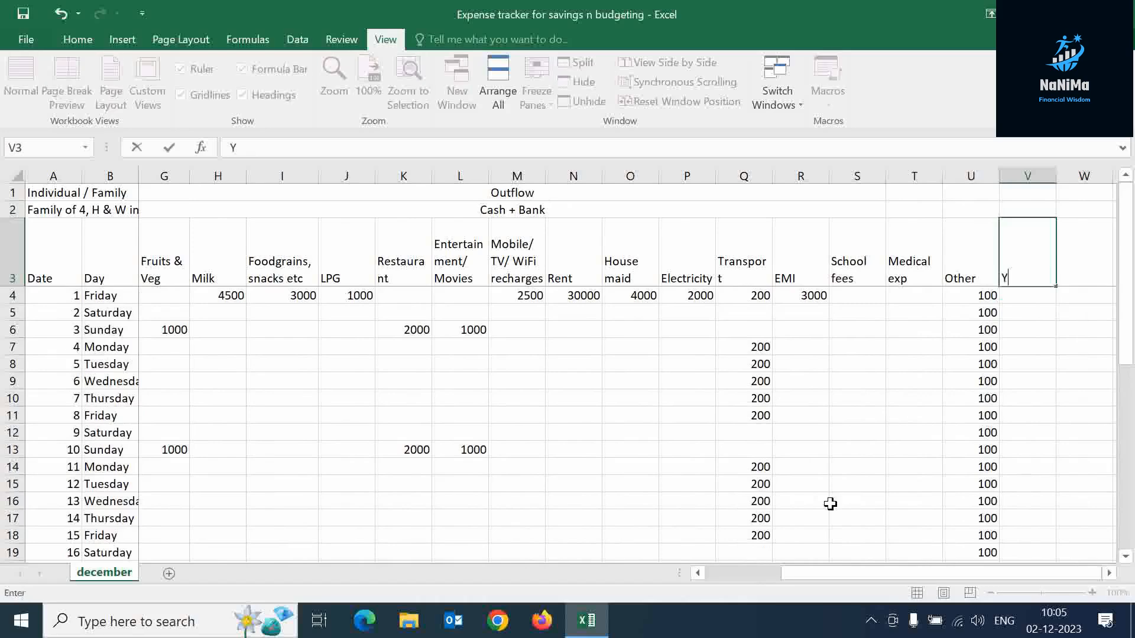
pyautogui.write('otal')
pyautogui.press('Return')
# Step: Enter a SUM formula in V4 that totals Friday the 1st's outflows across G4:U4
pyautogui.press('Up')
pyautogui.press('Down')
pyautogui.write('=sum(')
pyautogui.press('Left')
pyautogui.press('Left')
pyautogui.press('Left')
pyautogui.press('Left')
pyautogui.press('Left')
pyautogui.press('Left')
pyautogui.press('Left')
pyautogui.press('Left')
pyautogui.press('Left')
pyautogui.press('Left')
pyautogui.press('Left')
pyautogui.press('Left')
pyautogui.press('Left')
pyautogui.press('Left')
pyautogui.press('Left')
pyautogui.press('Left')
pyautogui.press('Left')
pyautogui.press('Left')
pyautogui.press('Left')
pyautogui.press('Left')
pyautogui.press('Left')
pyautogui.press('Right')
pyautogui.press('Right')
pyautogui.press('Right')
pyautogui.press('Right')
pyautogui.press('Right')
pyautogui.press('Right')
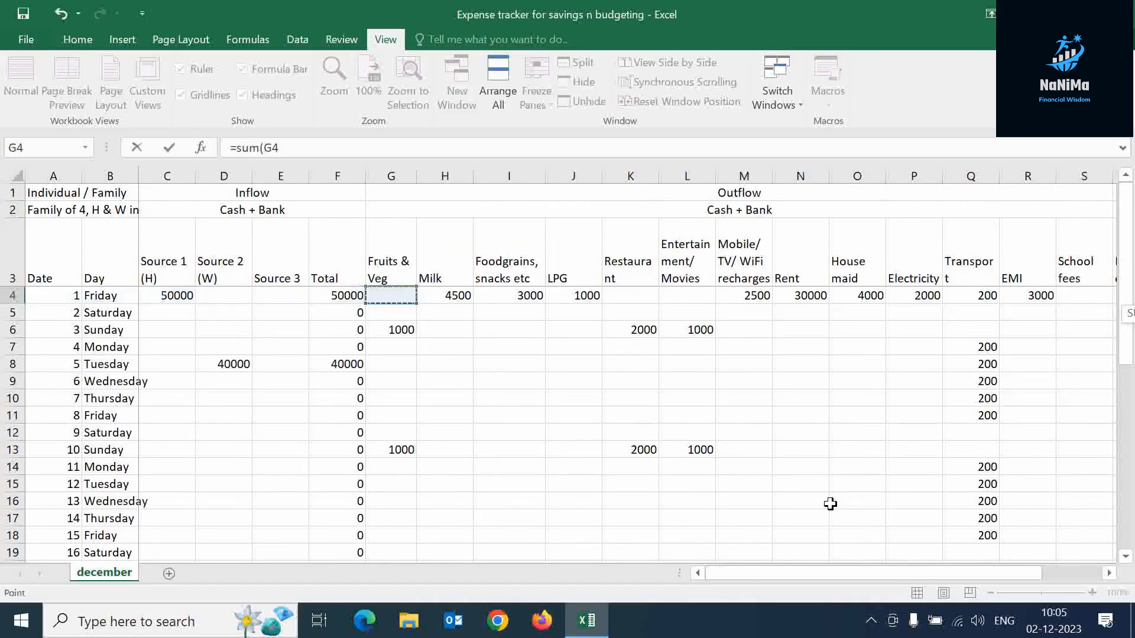
pyautogui.hotkey('shift', 'Right')
pyautogui.hotkey('shift', 'Right')
pyautogui.hotkey('shift', 'Right')
pyautogui.hotkey('shift', 'Right')
pyautogui.hotkey('shift', 'Right')
pyautogui.hotkey('shift', 'Right')
pyautogui.hotkey('shift', 'Right')
pyautogui.hotkey('shift', 'Right')
pyautogui.hotkey('shift', 'Right')
pyautogui.hotkey('shift', 'Right')
pyautogui.hotkey('shift', 'Right')
pyautogui.hotkey('shift', 'Right')
pyautogui.hotkey('shift', 'Right')
pyautogui.hotkey('shift', 'Right')
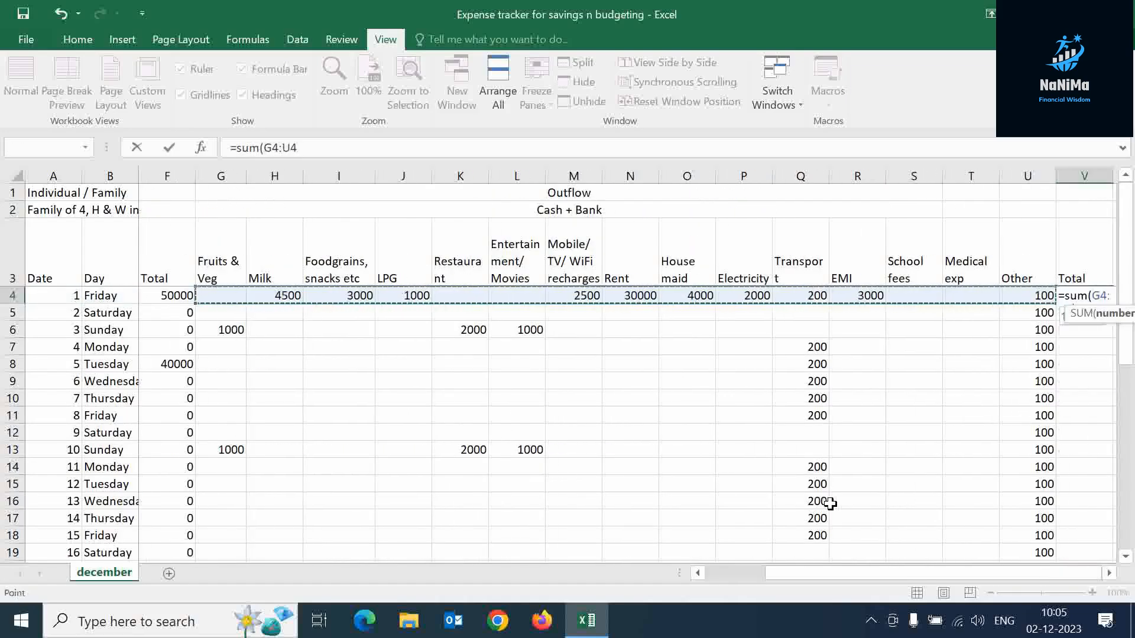
pyautogui.press('Return')
# Step: Copy the outflow Total formula from V4 down to V5:V34 for the remaining days of the month
pyautogui.press('Up')
pyautogui.hotkey('ctrl', 'c')
pyautogui.press('Down')
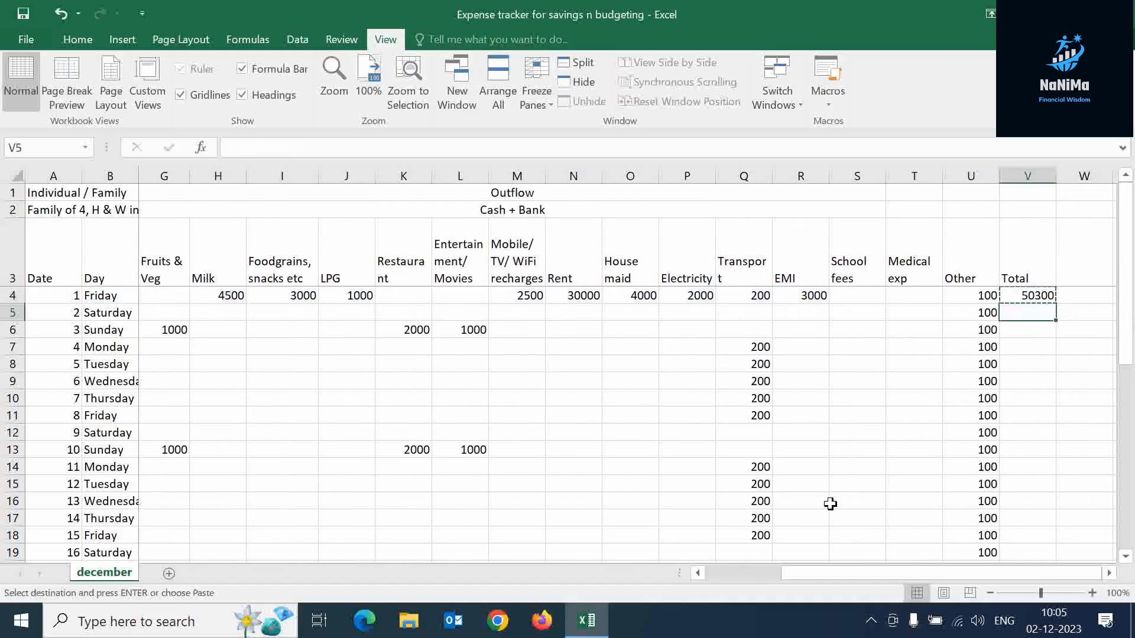
pyautogui.hotkey('shift', 'Down')
pyautogui.hotkey('shift', 'Down')
pyautogui.hotkey('shift', 'Down')
pyautogui.hotkey('shift', 'Down')
pyautogui.hotkey('shift', 'Down')
pyautogui.hotkey('shift', 'Down')
pyautogui.hotkey('shift', 'Down')
pyautogui.hotkey('shift', 'Down')
pyautogui.hotkey('shift', 'Down')
pyautogui.hotkey('shift', 'Down')
pyautogui.hotkey('shift', 'Down')
pyautogui.hotkey('shift', 'Down')
pyautogui.hotkey('shift', 'Down')
pyautogui.hotkey('shift', 'Down')
pyautogui.hotkey('shift', 'Down')
pyautogui.hotkey('shift', 'Down')
pyautogui.hotkey('shift', 'Down')
pyautogui.hotkey('shift', 'Down')
pyautogui.hotkey('shift', 'Down')
pyautogui.hotkey('shift', 'Down')
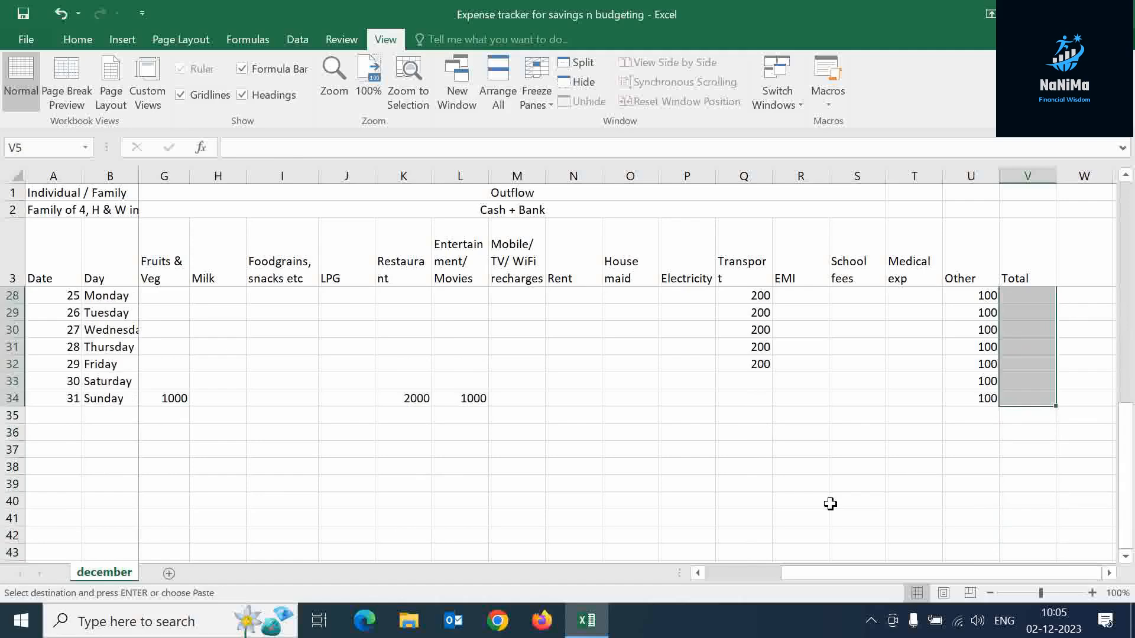
pyautogui.press('Return')
# Step: Add the row label Total in B35, below Sunday the 31st
pyautogui.scroll(-8, 958, 531)
pyautogui.scroll(6, 957, 531)
pyautogui.scroll(-7, 957, 530)
pyautogui.scroll(1, 957, 531)
pyautogui.click(1014, 380)
pyautogui.press('Left')
pyautogui.press('Left')
pyautogui.press('Left')
pyautogui.press('Left')
pyautogui.press('Left')
pyautogui.press('Left')
pyautogui.press('Left')
pyautogui.press('Left')
pyautogui.press('Left')
pyautogui.press('Left')
pyautogui.press('Left')
pyautogui.press('Left')
pyautogui.press('Left')
pyautogui.press('Left')
pyautogui.press('Left')
pyautogui.press('Left')
pyautogui.press('Left')
pyautogui.press('Left')
pyautogui.press('Left')
pyautogui.press('Left')
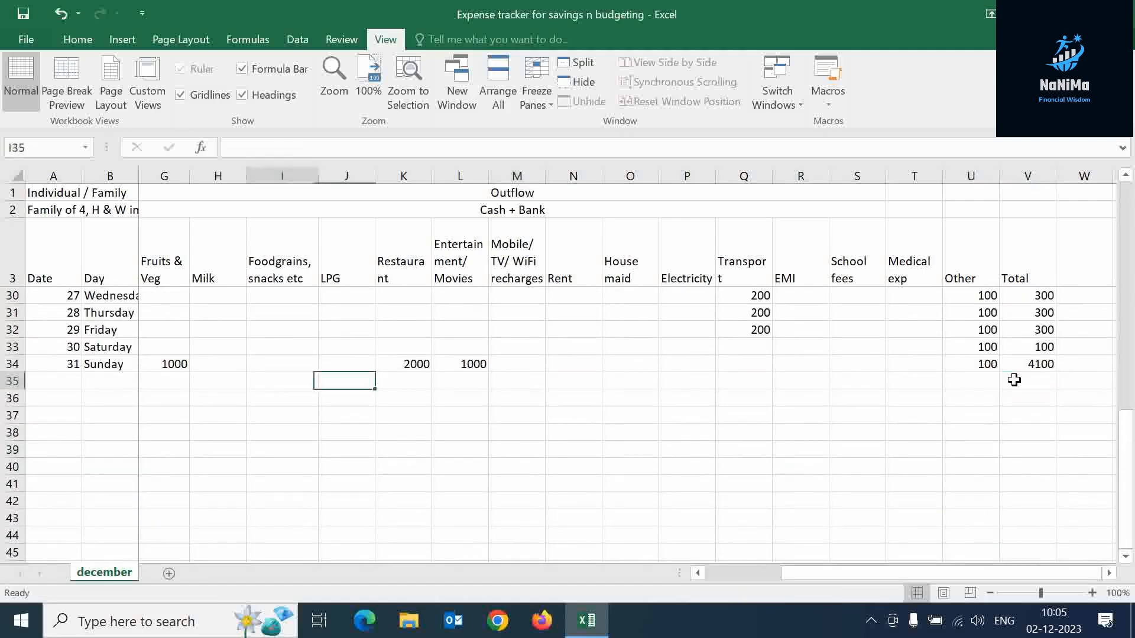
pyautogui.write('Total')
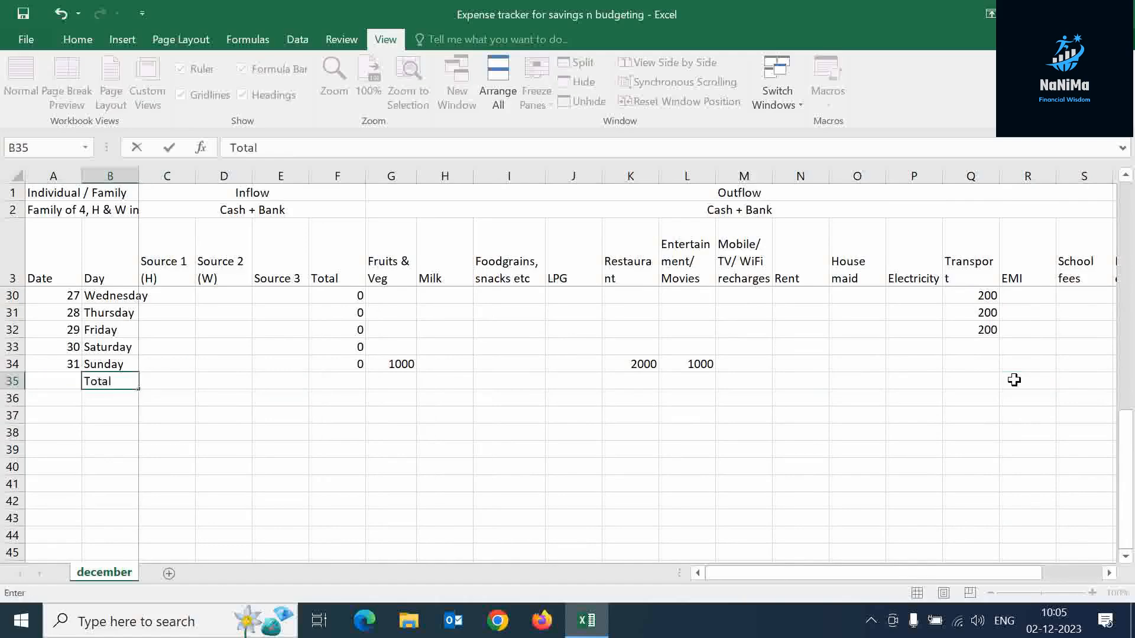
pyautogui.press('Tab')
# Step: Use AutoSum in C35 to total the Source 1 (H) inflows in C4:C34
pyautogui.click(247, 39)
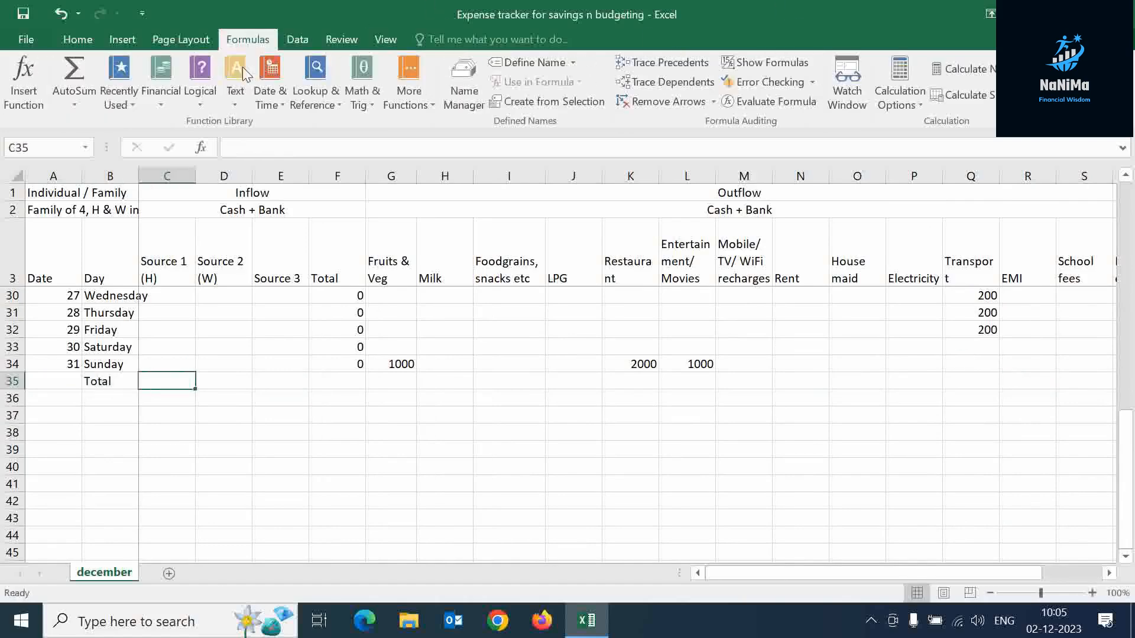
pyautogui.click(74, 66)
pyautogui.press('Return')
# Step: Copy the C35 column total across D35:V35 for all remaining inflow and outflow columns
pyautogui.press('Up')
pyautogui.hotkey('ctrl', 'c')
pyautogui.hotkey('shift', 'Right')
pyautogui.hotkey('shift', 'Right')
pyautogui.hotkey('shift', 'Right')
pyautogui.hotkey('shift', 'Right')
pyautogui.hotkey('shift', 'Right')
pyautogui.hotkey('shift', 'Right')
pyautogui.hotkey('shift', 'Right')
pyautogui.hotkey('shift', 'Right')
pyautogui.hotkey('shift', 'Right')
pyautogui.hotkey('shift', 'Right')
pyautogui.hotkey('shift', 'Right')
pyautogui.hotkey('shift', 'Right')
pyautogui.hotkey('shift', 'Right')
pyautogui.hotkey('shift', 'Right')
pyautogui.hotkey('shift', 'Right')
pyautogui.hotkey('shift', 'Right')
pyautogui.hotkey('shift', 'Right')
pyautogui.hotkey('shift', 'Right')
pyautogui.hotkey('shift', 'Right')
pyautogui.hotkey('ctrl', 'v')
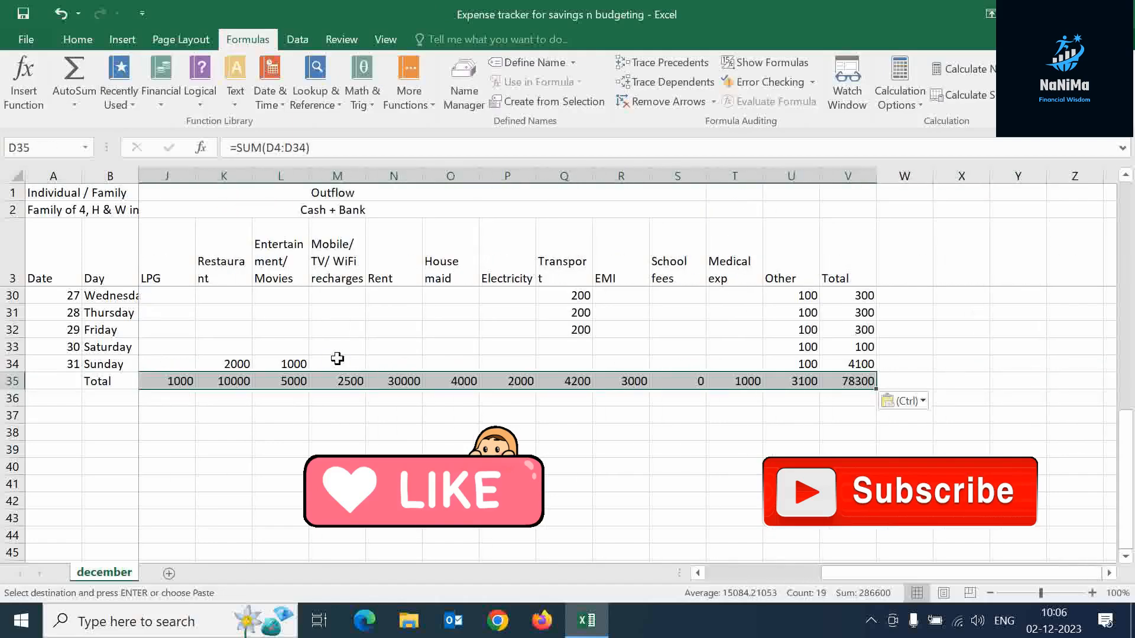
pyautogui.press('Right')
pyautogui.press('Right')
pyautogui.press('Right')
pyautogui.press('Right')
pyautogui.press('Right')
pyautogui.press('Right')
pyautogui.press('Right')
pyautogui.press('Right')
pyautogui.press('Right')
pyautogui.press('Right')
pyautogui.press('Right')
pyautogui.press('Right')
pyautogui.press('Right')
pyautogui.press('Right')
pyautogui.press('Right')
pyautogui.press('Right')
pyautogui.press('Right')
pyautogui.press('Right')
pyautogui.press('Right')
pyautogui.press('Right')
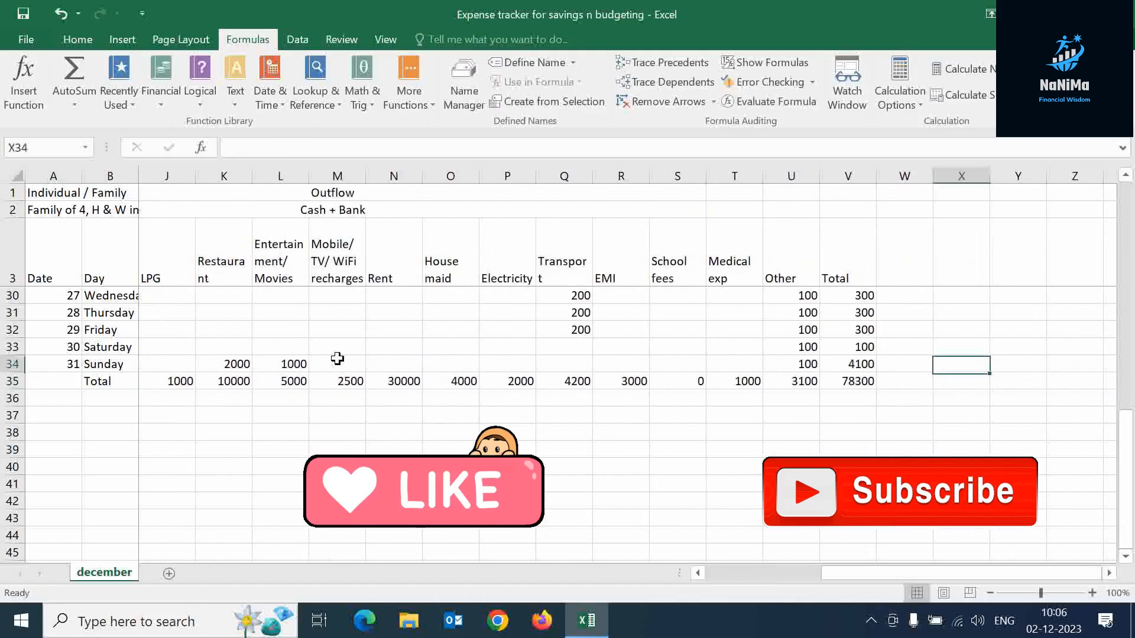
# Step: Add the column headings Net Flow in W1 and Balance in X1, beside the outflow Total column
pyautogui.press('Up')
pyautogui.press('Up')
pyautogui.press('Up')
pyautogui.press('Up')
pyautogui.press('Up')
pyautogui.press('Up')
pyautogui.press('Up')
pyautogui.press('Up')
pyautogui.press('Up')
pyautogui.press('Up')
pyautogui.press('Up')
pyautogui.press('Up')
pyautogui.press('Up')
pyautogui.press('Up')
pyautogui.press('Up')
pyautogui.press('Up')
pyautogui.press('Up')
pyautogui.press('Up')
pyautogui.press('Up')
pyautogui.press('Up')
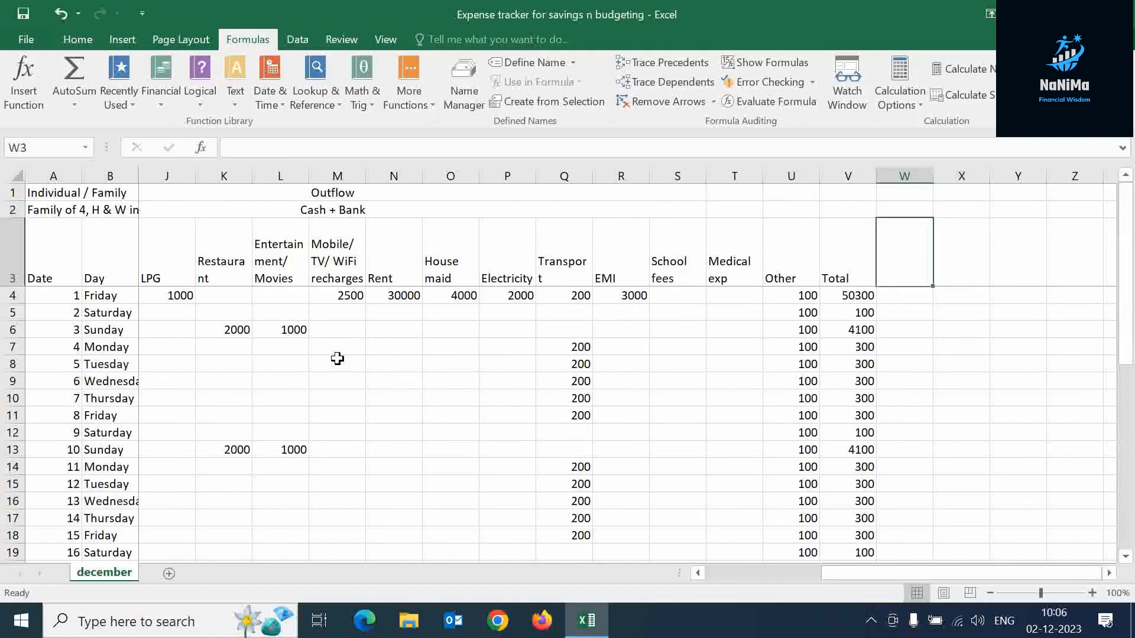
pyautogui.press('Up')
pyautogui.press('Up')
pyautogui.write('N')
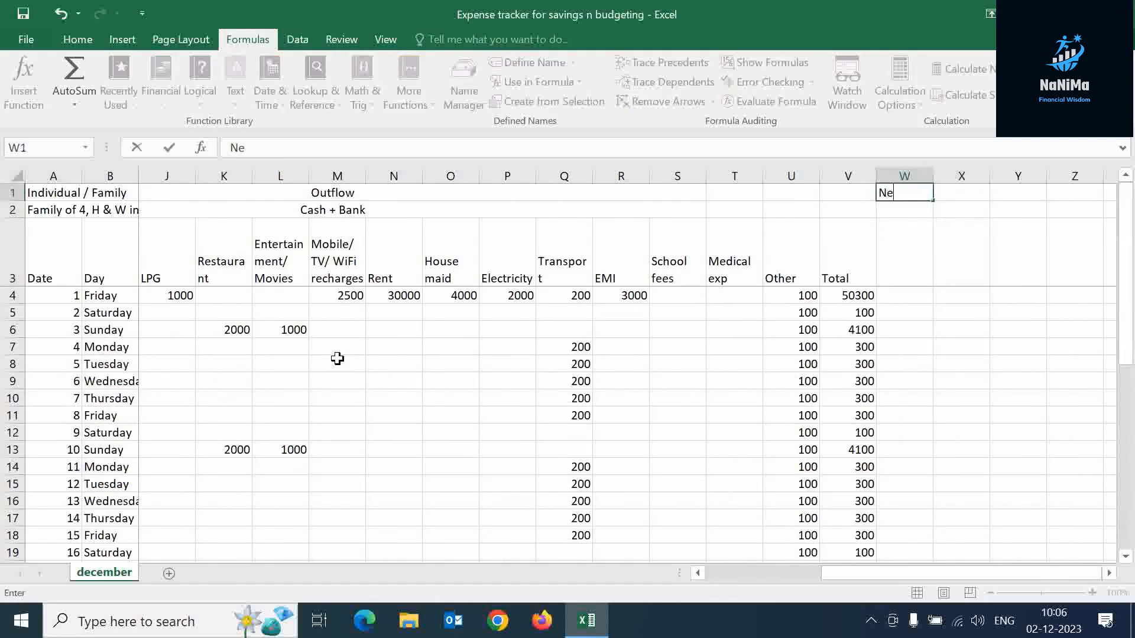
pyautogui.write('et Flow')
pyautogui.press('Tab')
pyautogui.write('Bala')
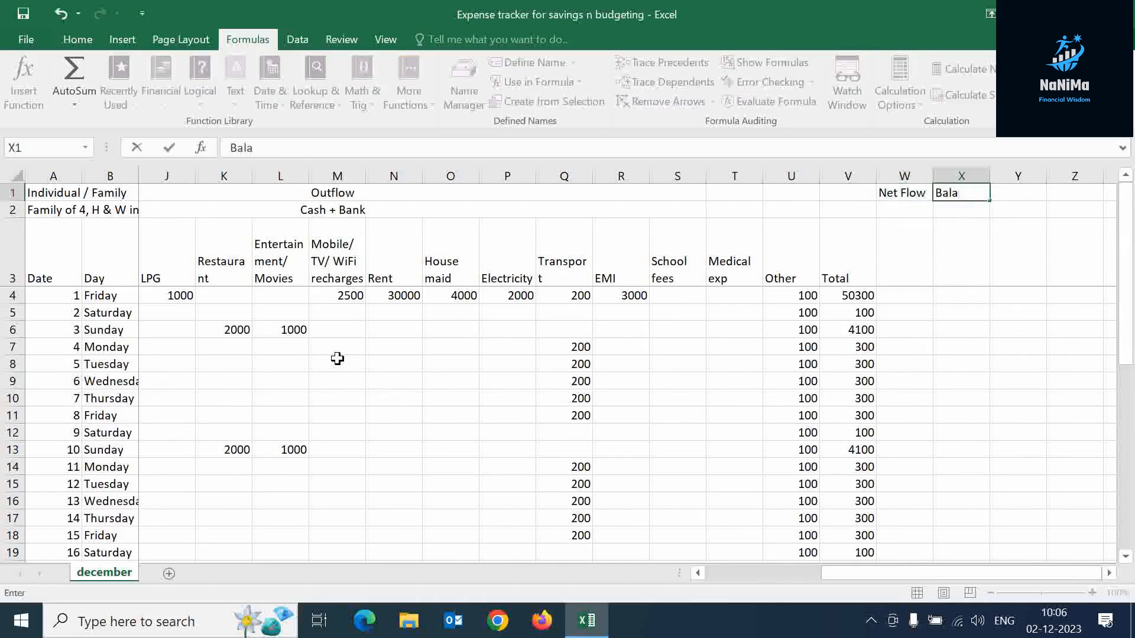
pyautogui.write('nce')
pyautogui.press('Return')
# Step: Enter the formula =F4-V4 in W4 to calculate the first day's net flow from total inflow minus total outflow
pyautogui.press('Down')
pyautogui.press('Down')
pyautogui.press('Down')
pyautogui.press('Up')
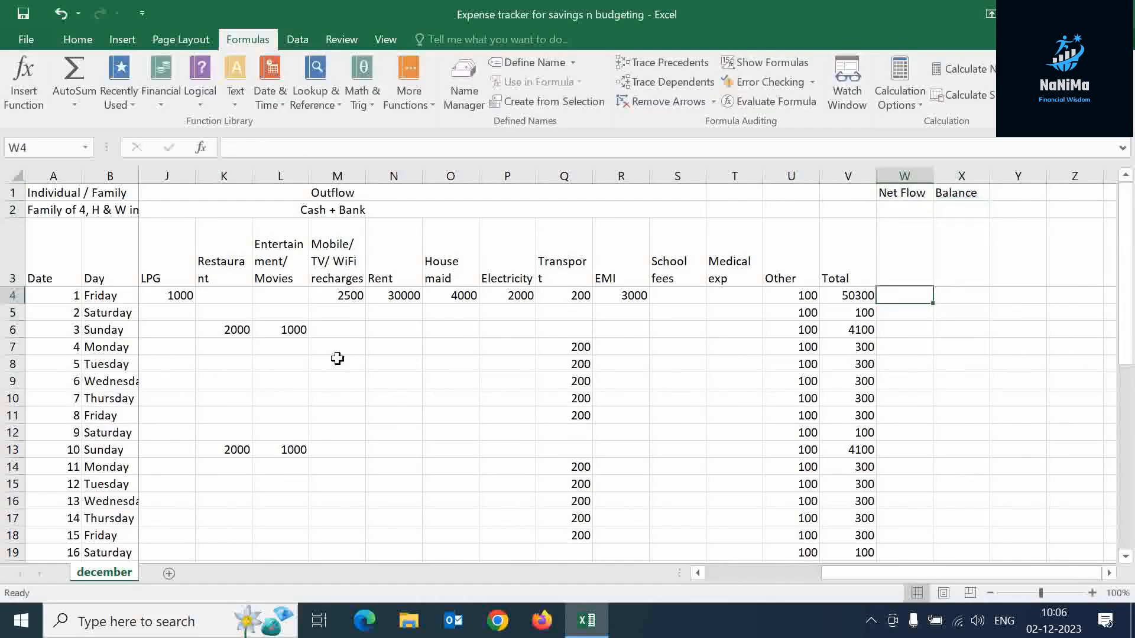
pyautogui.write('=')
pyautogui.press('Left')
pyautogui.press('Left')
pyautogui.press('Left')
pyautogui.press('Left')
pyautogui.press('Left')
pyautogui.press('Left')
pyautogui.press('Left')
pyautogui.press('Left')
pyautogui.press('Left')
pyautogui.press('Left')
pyautogui.press('Left')
pyautogui.press('Left')
pyautogui.press('Left')
pyautogui.press('Left')
pyautogui.press('Left')
pyautogui.press('Left')
pyautogui.press('Left')
pyautogui.press('Left')
pyautogui.press('Left')
pyautogui.press('Left')
pyautogui.press('Left')
pyautogui.press('Left')
pyautogui.press('Right')
pyautogui.press('Right')
pyautogui.press('Right')
pyautogui.press('Right')
pyautogui.press('Right')
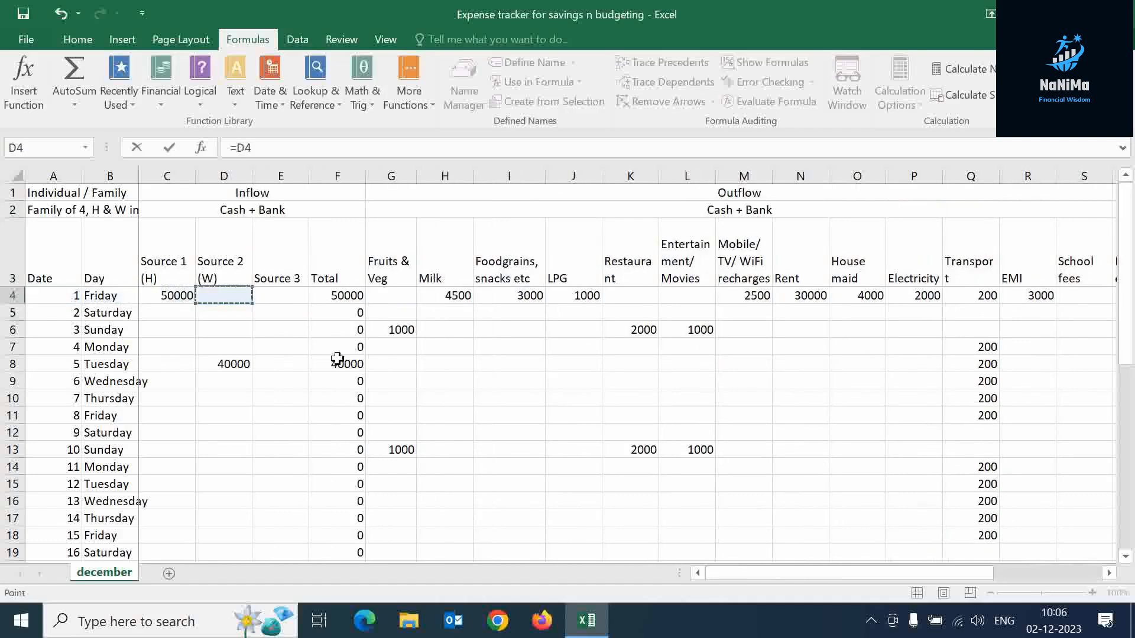
pyautogui.write('-')
pyautogui.press('Left')
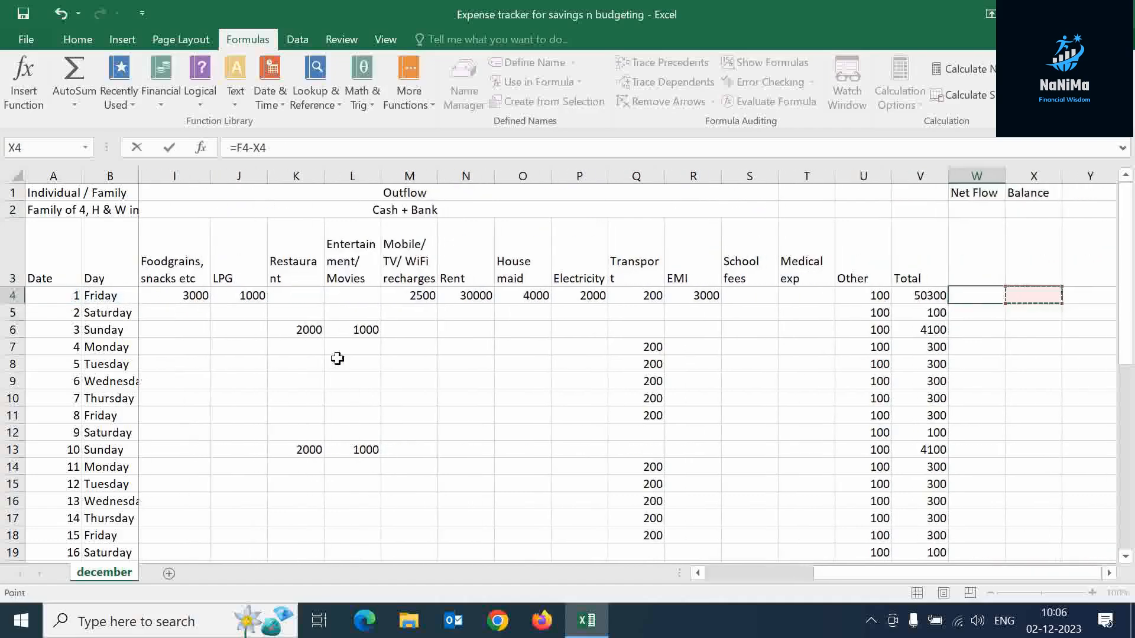
pyautogui.press('Return')
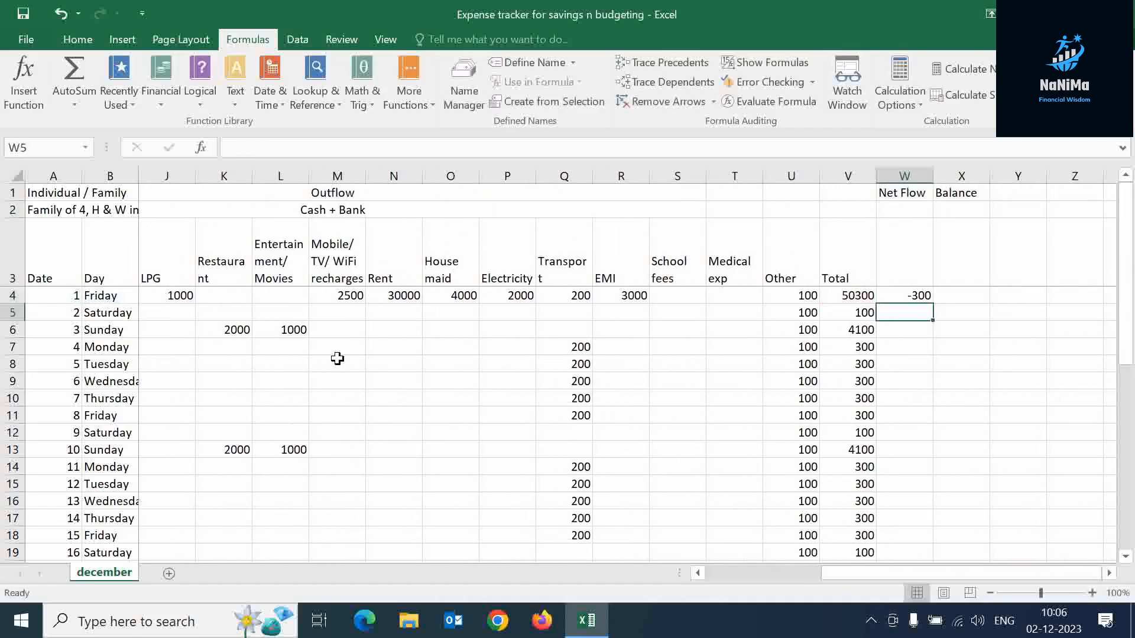
# Step: Copy the Net Flow formula from W4 down to W5:W34 for the remaining days of the month
pyautogui.press('Up')
pyautogui.hotkey('ctrl', 'c')
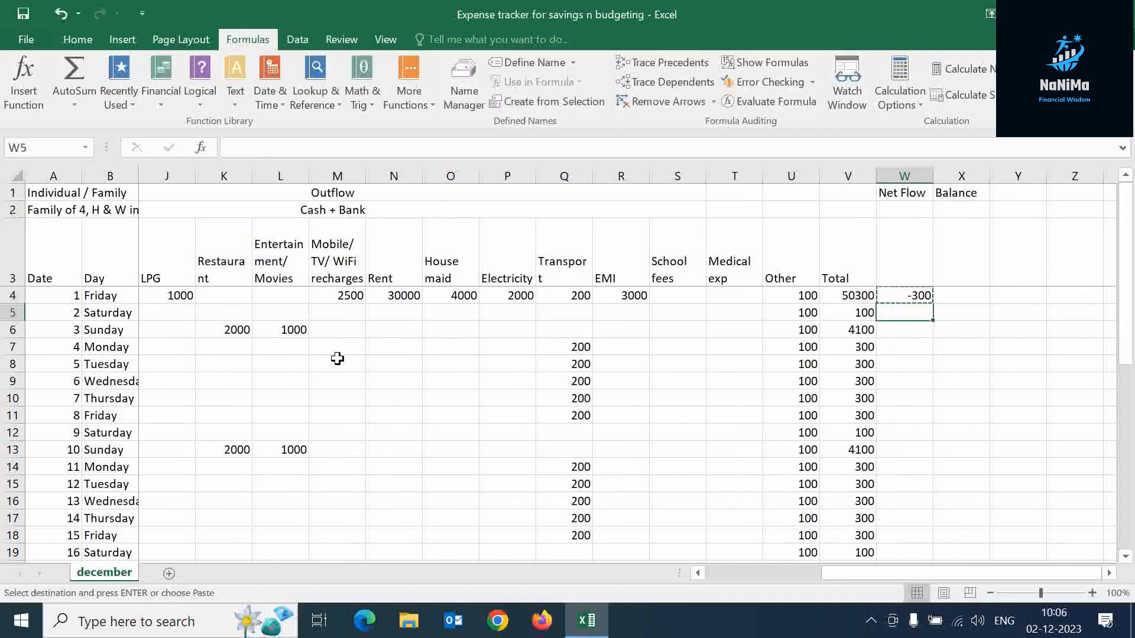
pyautogui.hotkey('shift', 'Down')
pyautogui.hotkey('shift', 'Down')
pyautogui.hotkey('shift', 'Down')
pyautogui.hotkey('shift', 'Down')
pyautogui.hotkey('shift', 'Down')
pyautogui.hotkey('shift', 'Down')
pyautogui.hotkey('shift', 'Down')
pyautogui.hotkey('shift', 'Down')
pyautogui.hotkey('shift', 'Down')
pyautogui.hotkey('shift', 'Down')
pyautogui.hotkey('shift', 'Down')
pyautogui.hotkey('shift', 'Down')
pyautogui.hotkey('shift', 'Down')
pyautogui.hotkey('shift', 'Down')
pyautogui.hotkey('shift', 'Down')
pyautogui.hotkey('shift', 'Down')
pyautogui.hotkey('shift', 'Down')
pyautogui.hotkey('shift', 'Down')
pyautogui.hotkey('shift', 'Down')
pyautogui.hotkey('shift', 'Down')
pyautogui.hotkey('shift', 'Up')
pyautogui.hotkey('shift', 'Up')
pyautogui.hotkey('shift', 'Up')
pyautogui.hotkey('shift', 'Up')
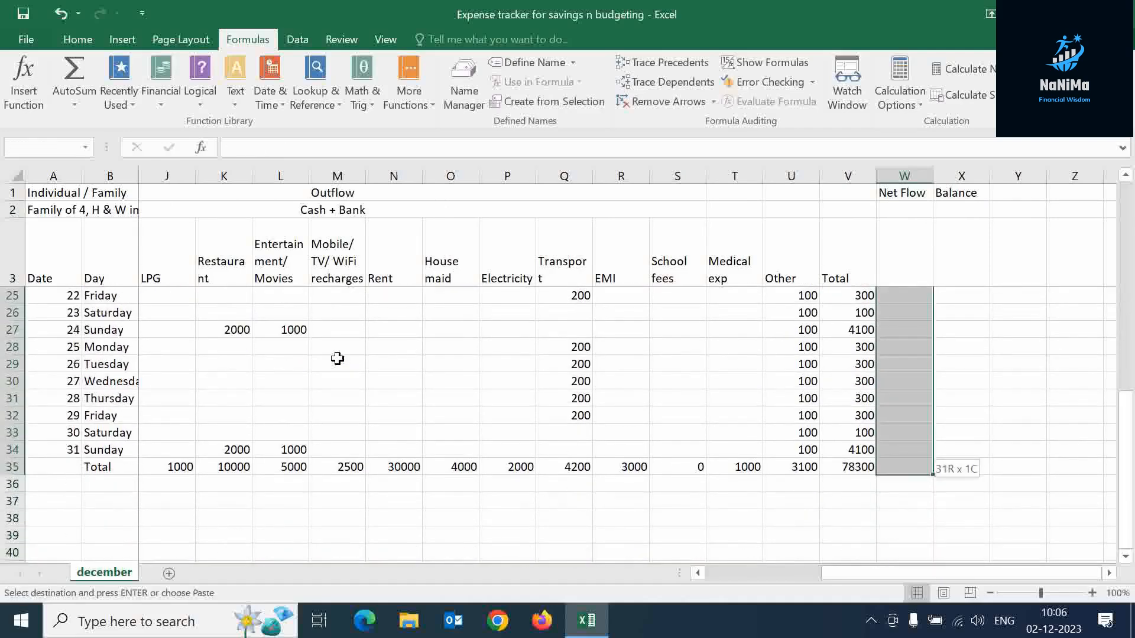
pyautogui.hotkey('ctrl', 'v')
pyautogui.press('Escape')
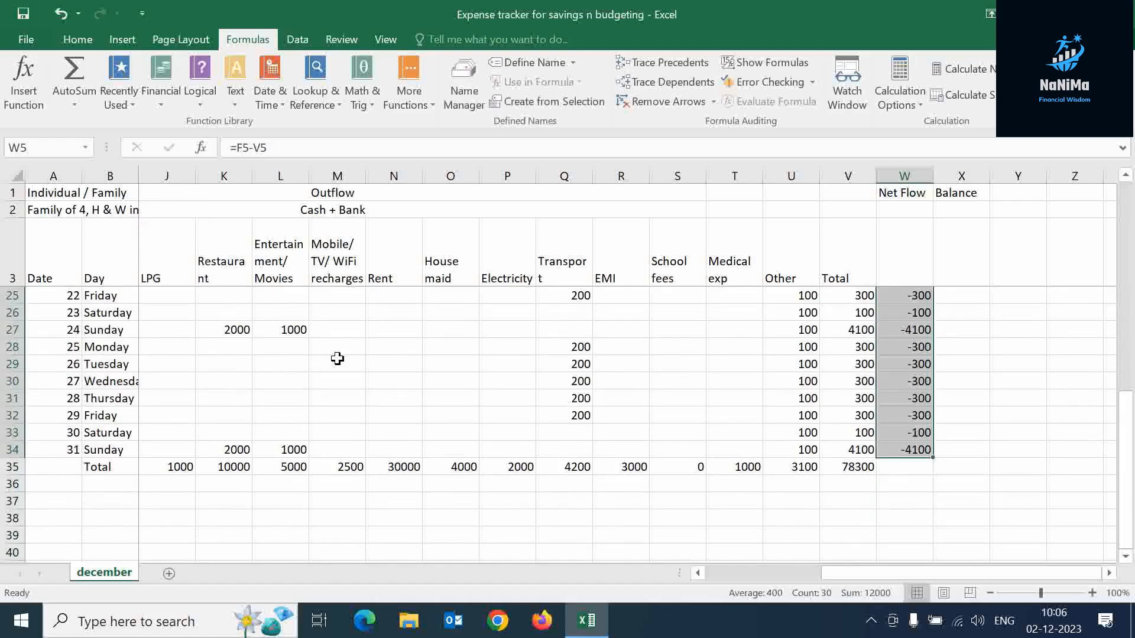
# Step: Copy the Net Flow formula from W34 into W35 in the monthly Total row
pyautogui.click(906, 449)
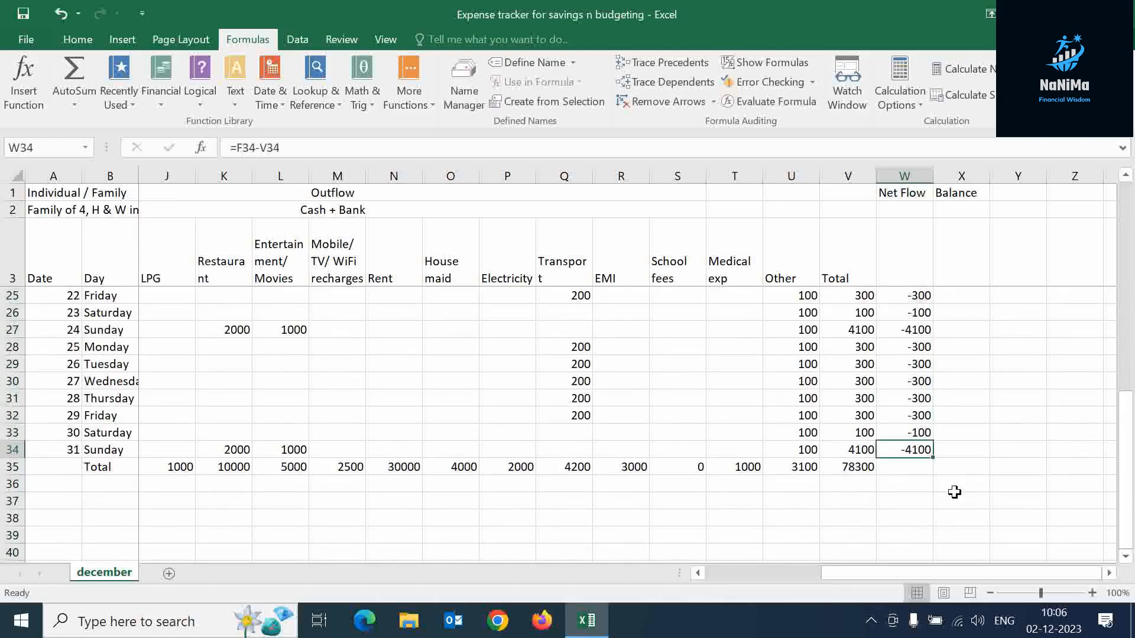
pyautogui.hotkey('ctrl', 'c')
pyautogui.press('Down')
pyautogui.hotkey('ctrl', 'v')
pyautogui.press('Escape')
# Step: Enter the formula =W4 in X4 to start the Balance column from the first day's net flow
pyautogui.press('Up')
pyautogui.press('Up')
pyautogui.press('Up')
pyautogui.press('Up')
pyautogui.press('Up')
pyautogui.press('Up')
pyautogui.press('Up')
pyautogui.press('Up')
pyautogui.press('Up')
pyautogui.press('Up')
pyautogui.press('Up')
pyautogui.press('Up')
pyautogui.press('Up')
pyautogui.press('Up')
pyautogui.press('Up')
pyautogui.press('Up')
pyautogui.press('Up')
pyautogui.press('Up')
pyautogui.press('Up')
pyautogui.press('Up')
pyautogui.press('Down')
pyautogui.press('Down')
pyautogui.press('Down')
pyautogui.press('Right')
pyautogui.press('Up')
pyautogui.press('Up')
pyautogui.press('Down')
pyautogui.press('Down')
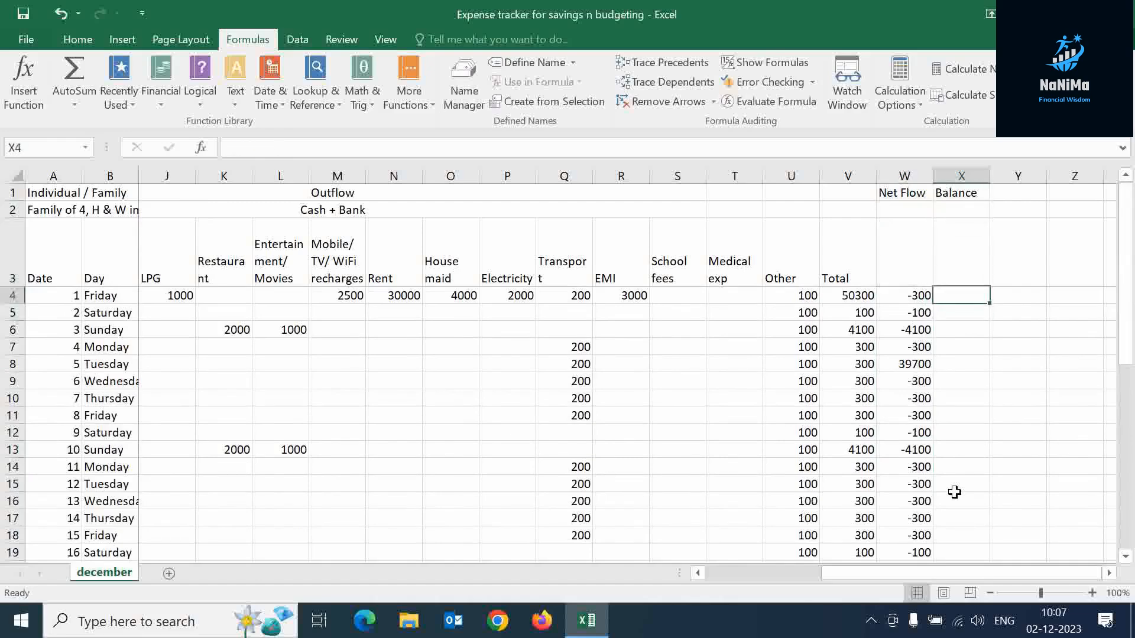
pyautogui.hotkey('ctrl', 'c')
pyautogui.press('Left')
pyautogui.press('Escape')
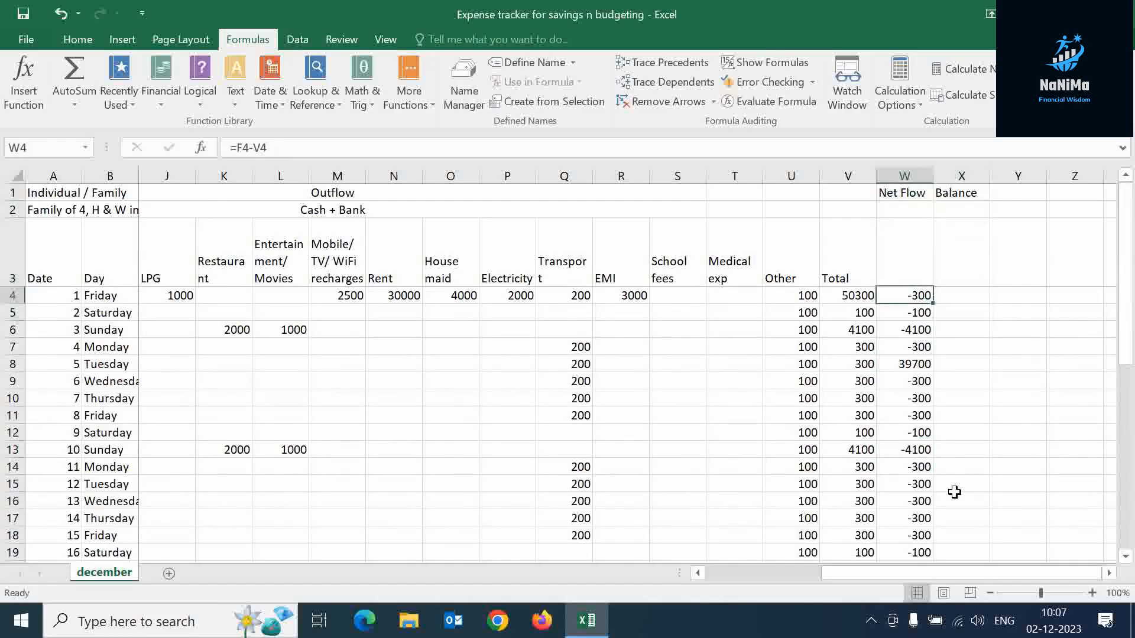
pyautogui.press('Right')
pyautogui.write('=')
pyautogui.press('Left')
pyautogui.press('Return')
# Step: Enter the formula =X4+W5 in X5 to add the second day's net flow to the previous balance
pyautogui.write('=')
pyautogui.press('Up')
pyautogui.write('+')
pyautogui.press('Left')
pyautogui.press('Return')
# Step: Copy the running Balance formula from X5 down to X6:X34 for the rest of the month
pyautogui.press('Up')
pyautogui.hotkey('ctrl', 'c')
pyautogui.press('Down')
pyautogui.hotkey('shift', 'Down')
pyautogui.hotkey('shift', 'Down')
pyautogui.hotkey('shift', 'Down')
pyautogui.hotkey('shift', 'Down')
pyautogui.hotkey('shift', 'Down')
pyautogui.hotkey('shift', 'Down')
pyautogui.hotkey('shift', 'Down')
pyautogui.hotkey('shift', 'Down')
pyautogui.hotkey('shift', 'Down')
pyautogui.hotkey('shift', 'Down')
pyautogui.hotkey('shift', 'Down')
pyautogui.hotkey('shift', 'Down')
pyautogui.hotkey('shift', 'Down')
pyautogui.hotkey('shift', 'Down')
pyautogui.hotkey('shift', 'Down')
pyautogui.hotkey('shift', 'Down')
pyautogui.hotkey('shift', 'Down')
pyautogui.hotkey('shift', 'Down')
pyautogui.hotkey('shift', 'Down')
pyautogui.hotkey('shift', 'Down')
pyautogui.hotkey('shift', 'Up')
pyautogui.hotkey('shift', 'Up')
pyautogui.hotkey('shift', 'Up')
pyautogui.hotkey('shift', 'Up')
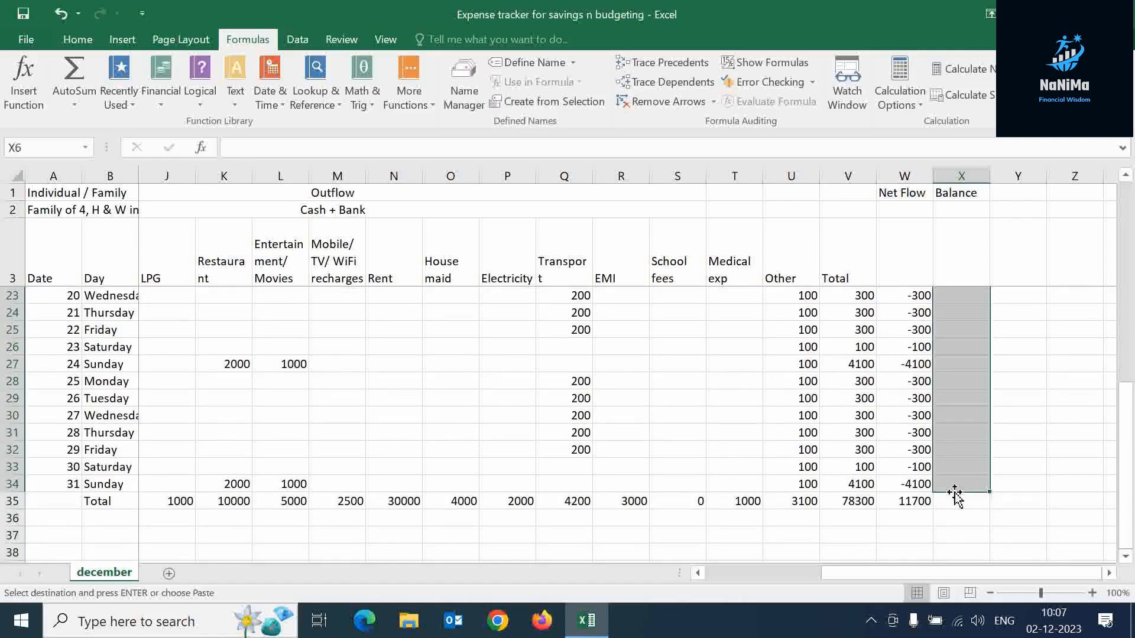
pyautogui.hotkey('ctrl', 'v')
pyautogui.click(957, 502)
pyautogui.click(949, 485)
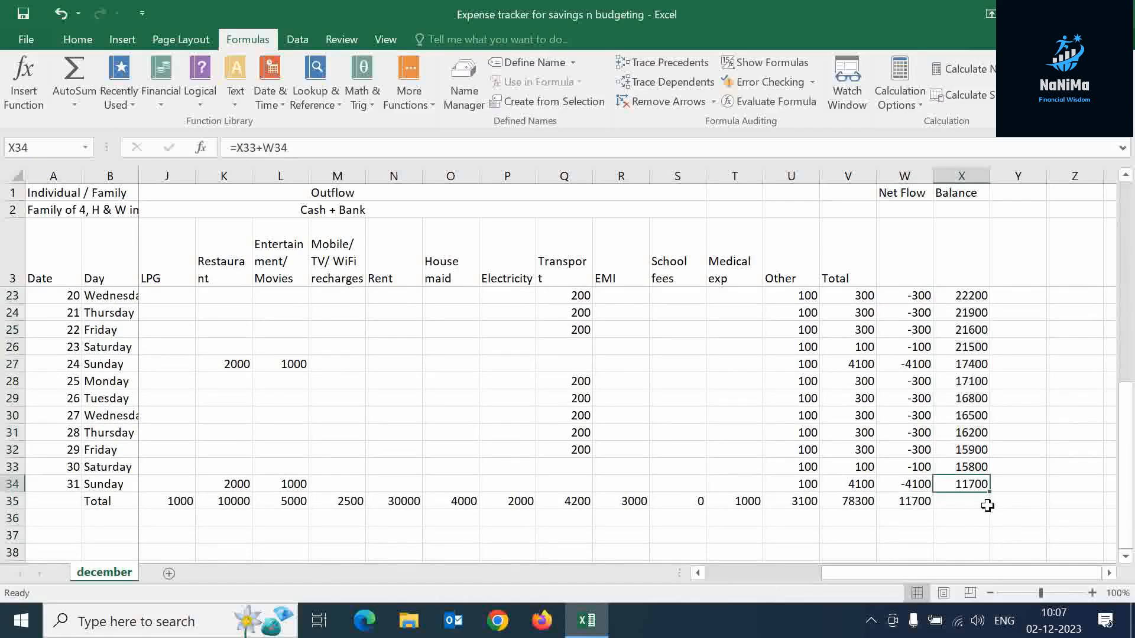
pyautogui.click(985, 513)
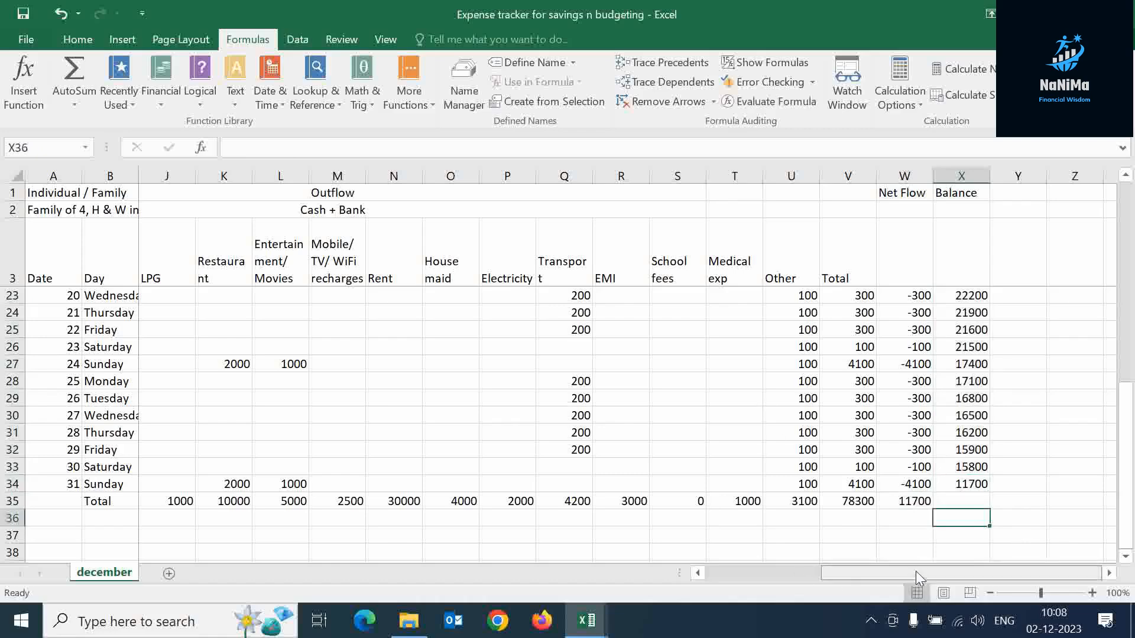
# Step: Fill the Inflow block C1:F35, including its headings and Total row, with light green
pyautogui.moveTo(917, 572); pyautogui.dragTo(787, 573)
pyautogui.scroll(7, 159, 217)
pyautogui.moveTo(161, 193); pyautogui.dragTo(324, 626)
pyautogui.moveTo(309, 531); pyautogui.dragTo(303, 483)
pyautogui.click(77, 39)
pyautogui.click(252, 95)
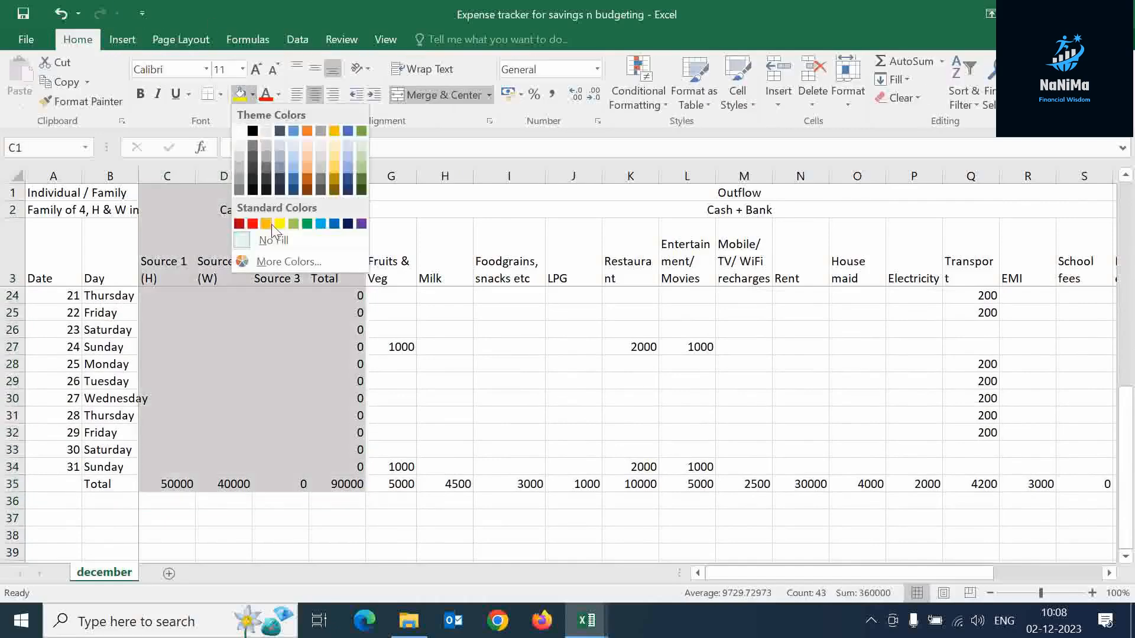
pyautogui.click(295, 221)
pyautogui.click(509, 252)
pyautogui.scroll(7, 399, 214)
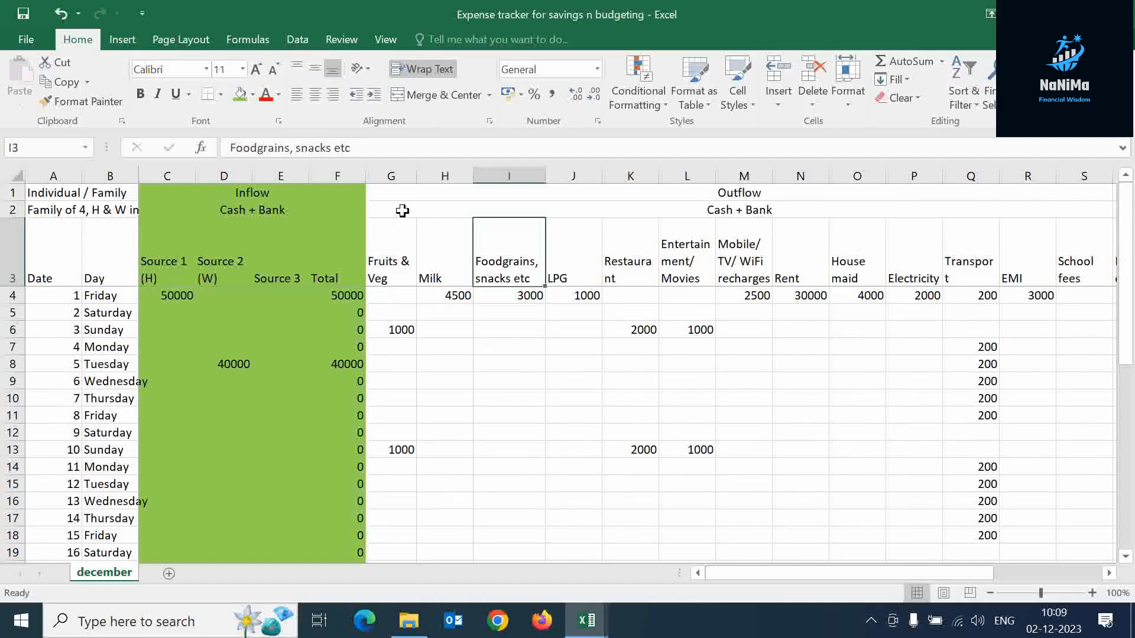
# Step: Fill the Outflow, Net Flow and Balance block G1:X35 with light gold
pyautogui.moveTo(393, 190); pyautogui.dragTo(964, 536)
pyautogui.hscroll(-3, 613, 408)
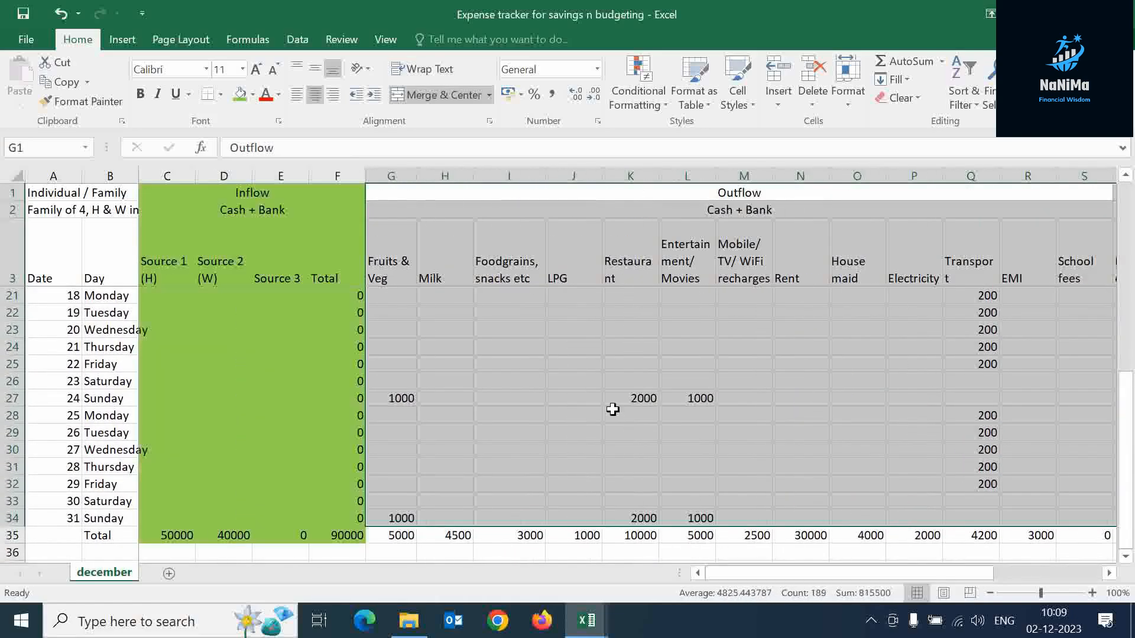
pyautogui.hscroll(3, 619, 412)
pyautogui.click(253, 95)
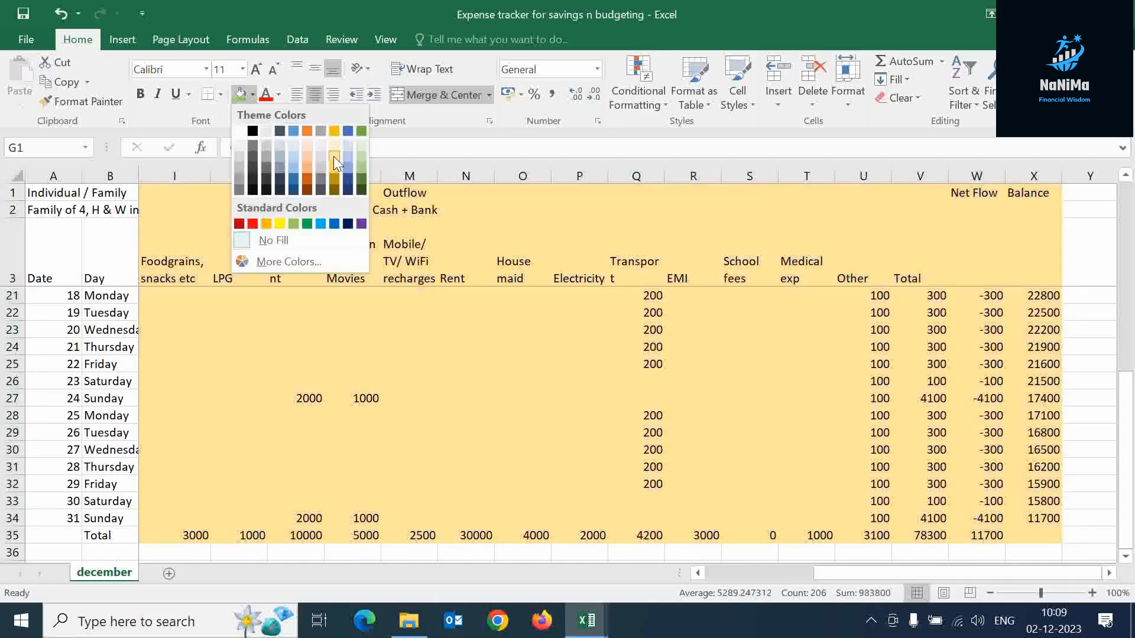
pyautogui.click(334, 156)
pyautogui.scroll(-2, 987, 408)
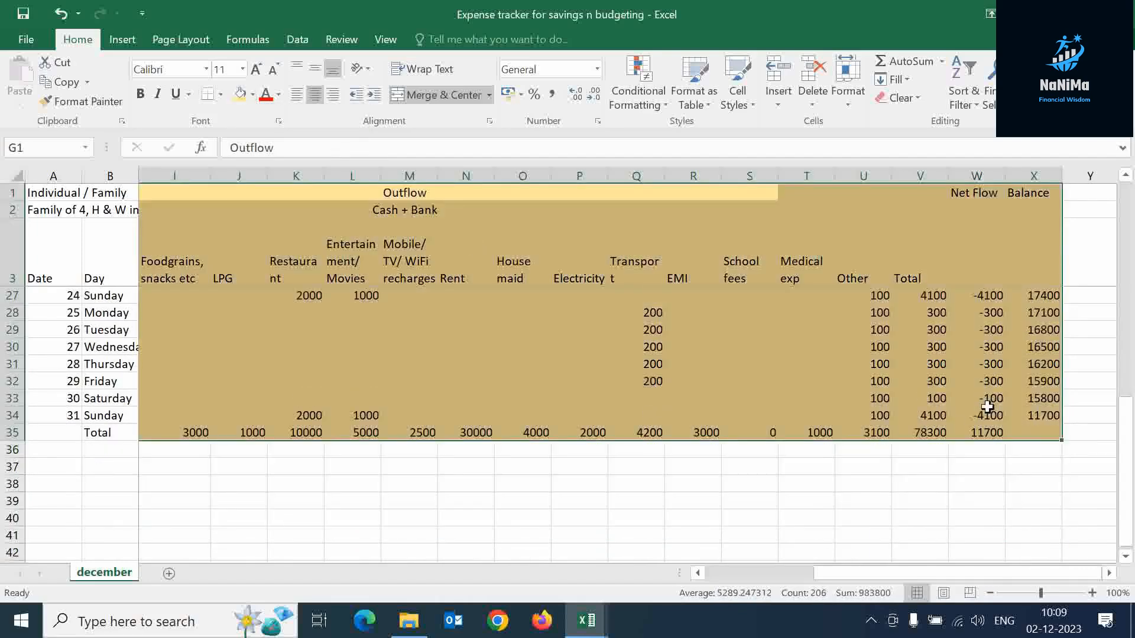
# Step: Add a summary row below the table with the label Net Income in W37 and 11700 in X37
pyautogui.click(977, 467)
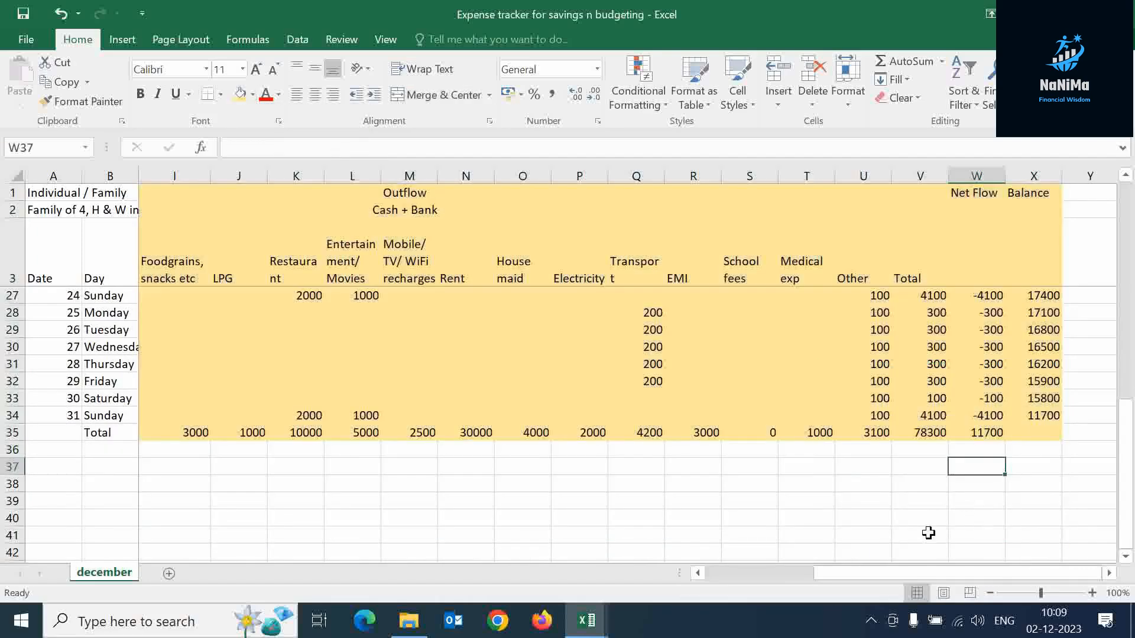
pyautogui.write('Net Income')
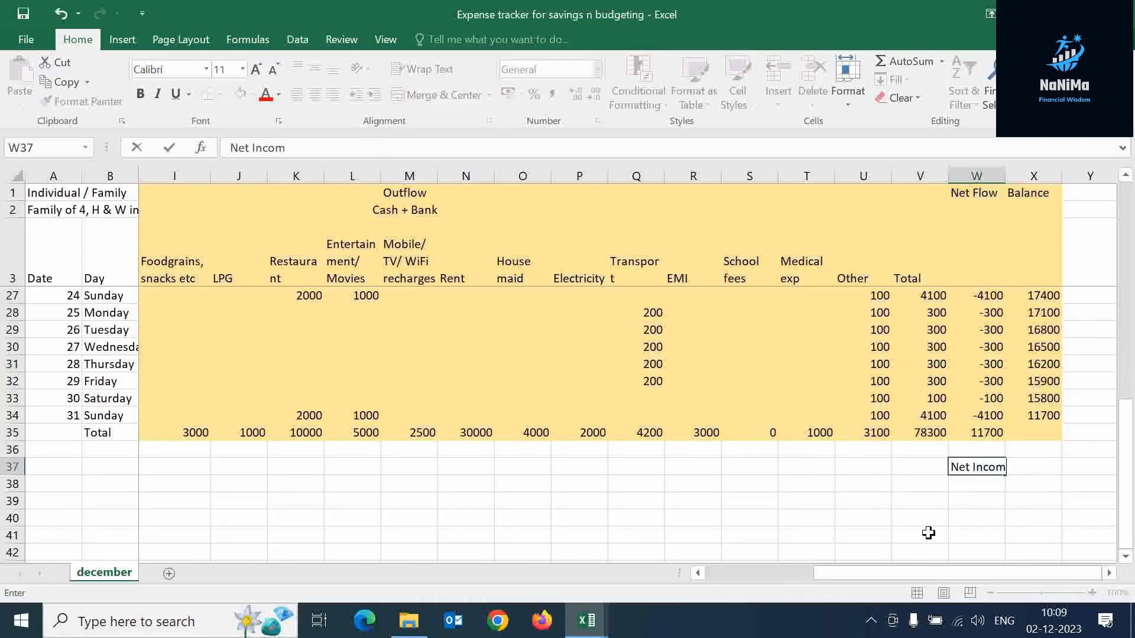
pyautogui.press('Tab')
pyautogui.write('11700')
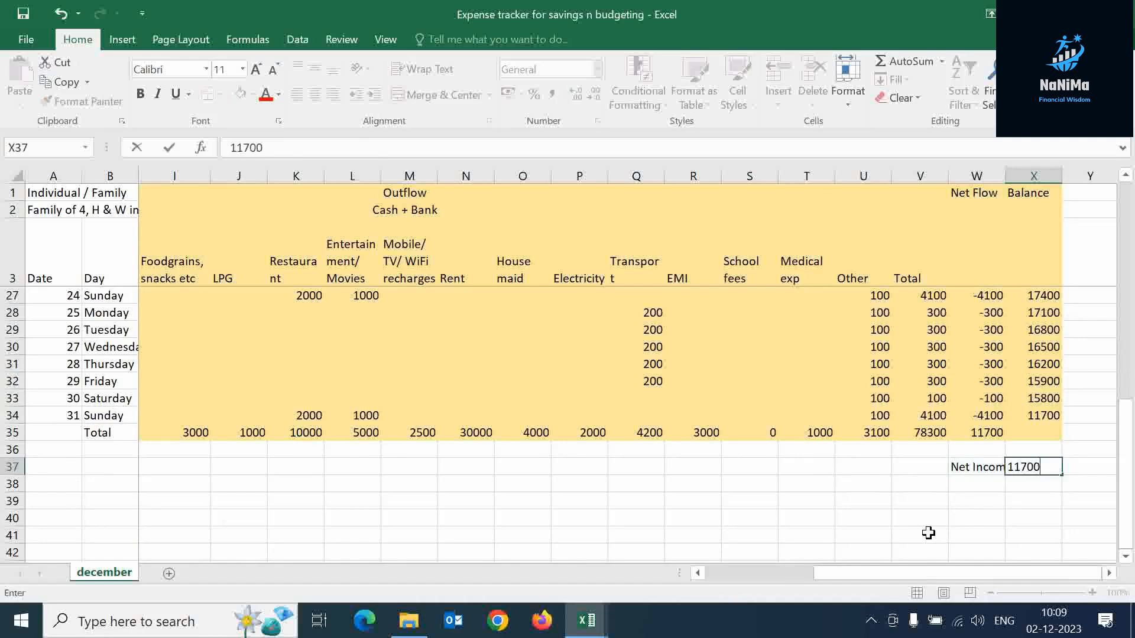
pyautogui.press('Return')
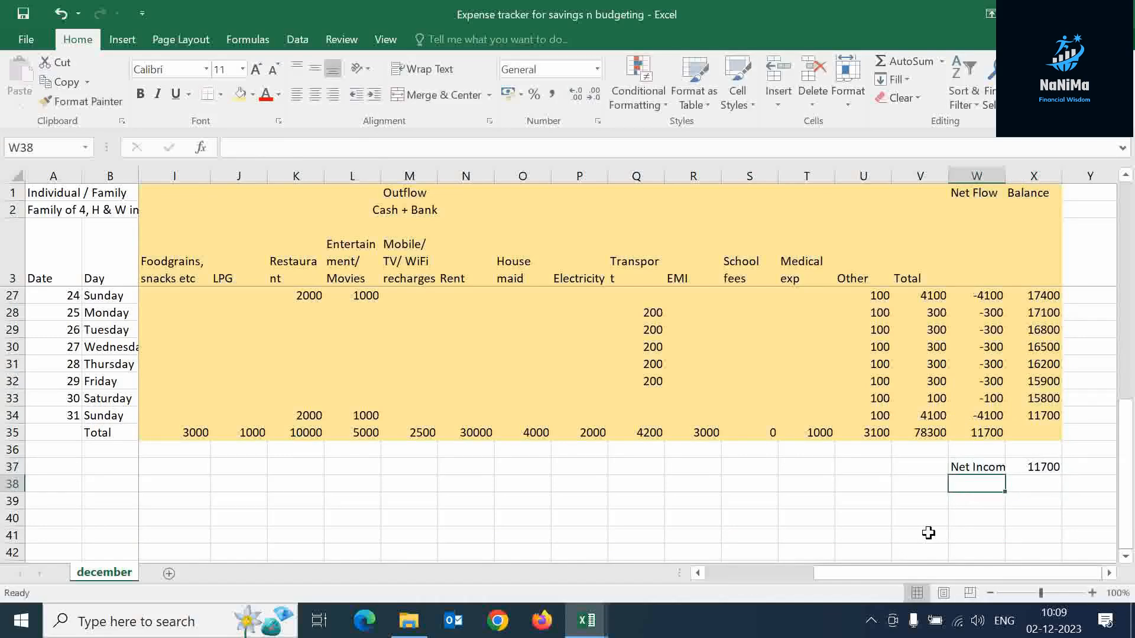
# Step: Label the next summary row with Add in W38 and FD interest in Y38
pyautogui.write('Add')
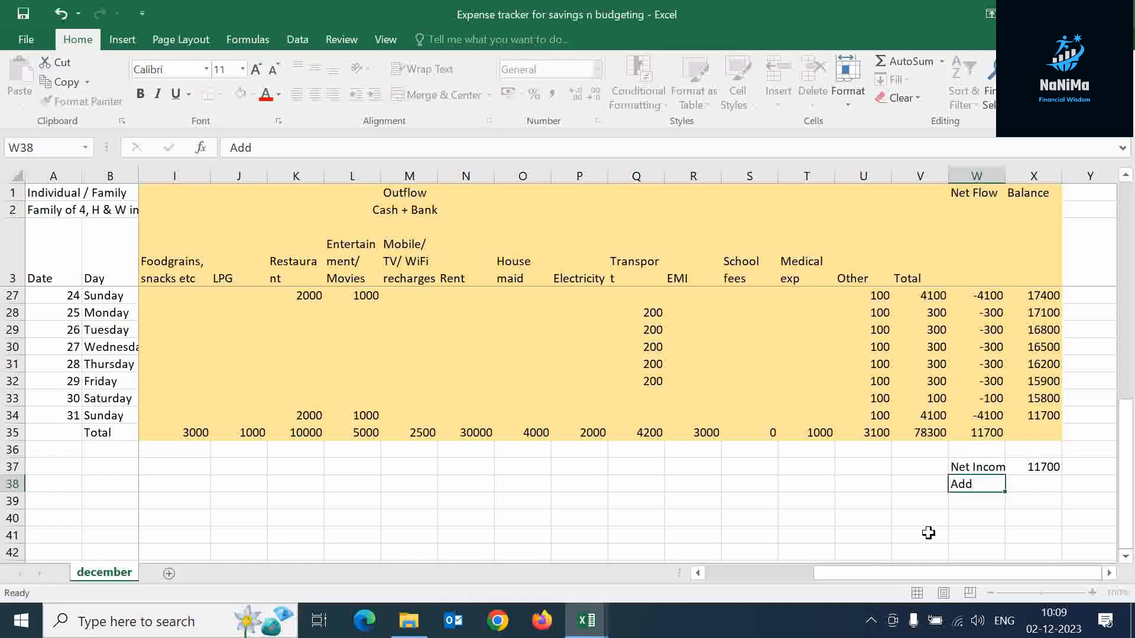
pyautogui.press('Tab')
pyautogui.press('Tab')
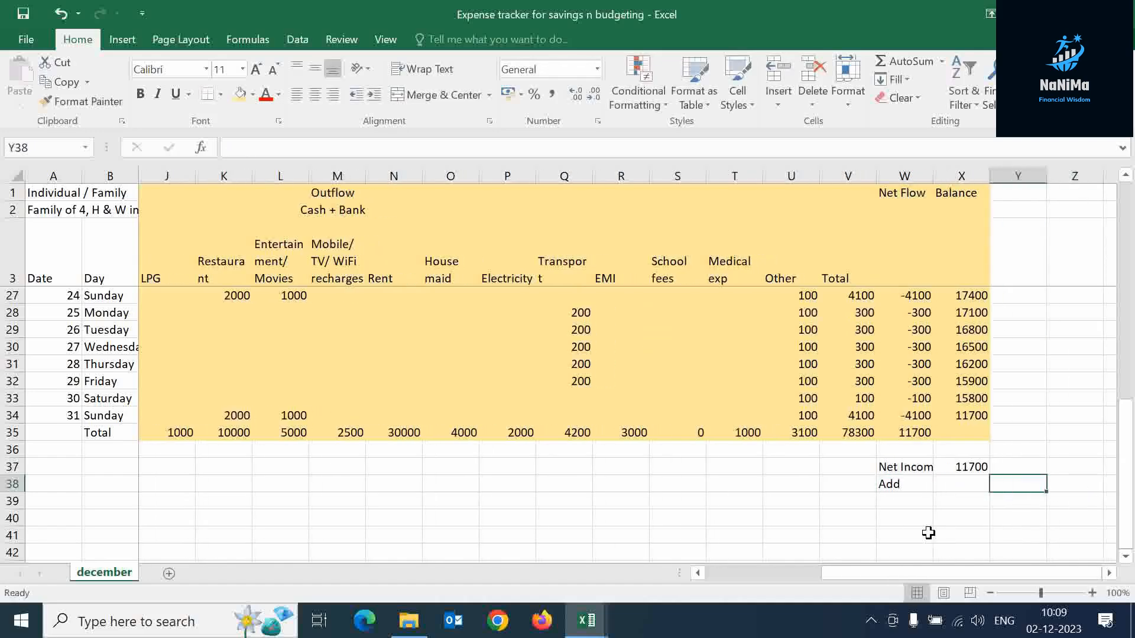
pyautogui.write('FD interest')
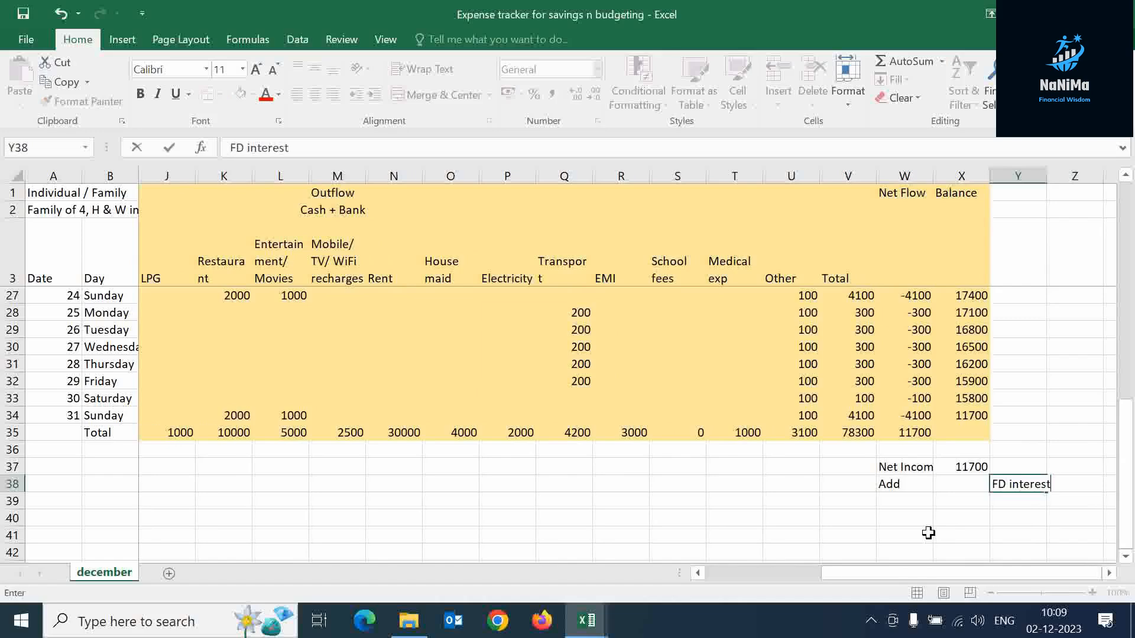
pyautogui.hotkey('ctrl', 'Return')
# Step: Enter =200000*10%/12 in X38 to calculate the monthly FD interest
pyautogui.hscroll(2, 928, 533)
pyautogui.press('Left')
pyautogui.write('=2')
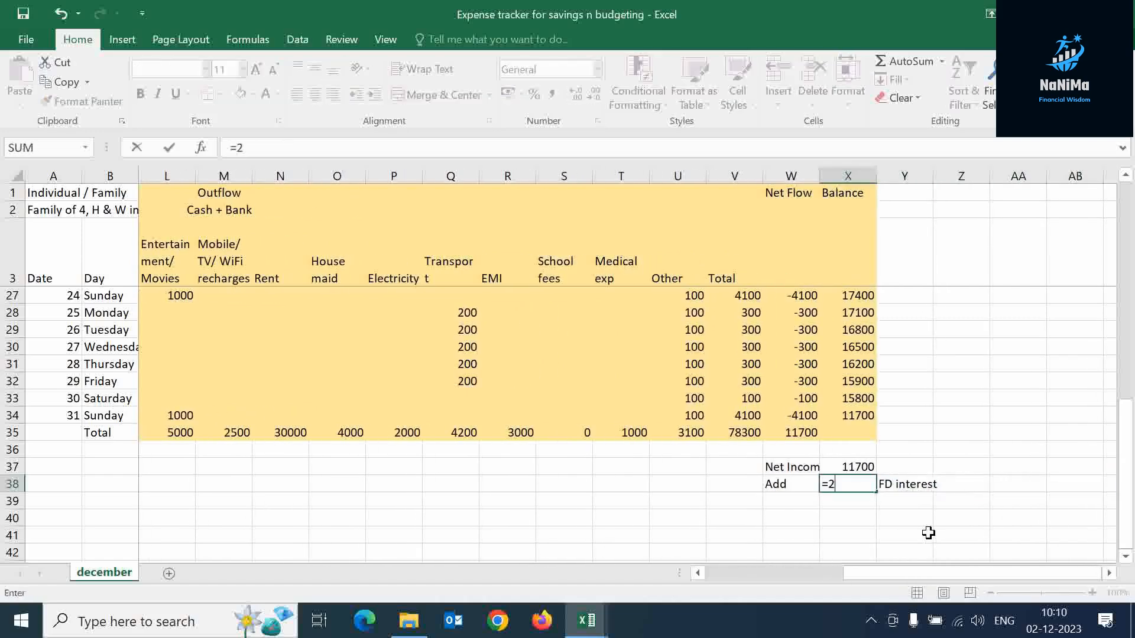
pyautogui.write('00000*10%')
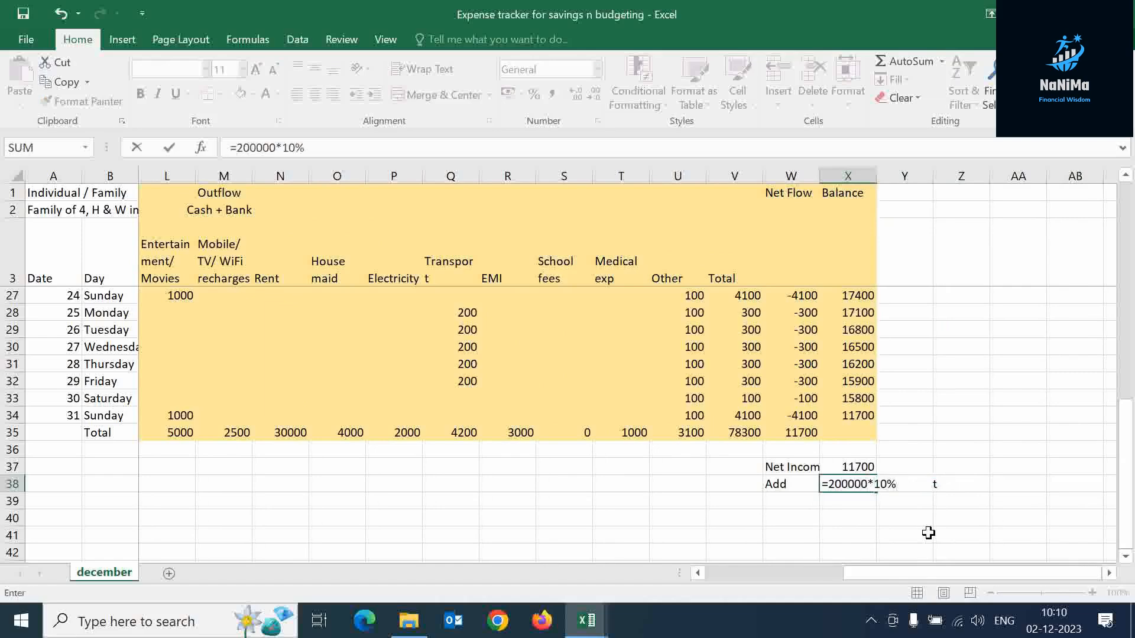
pyautogui.write('/12')
pyautogui.press('Return')
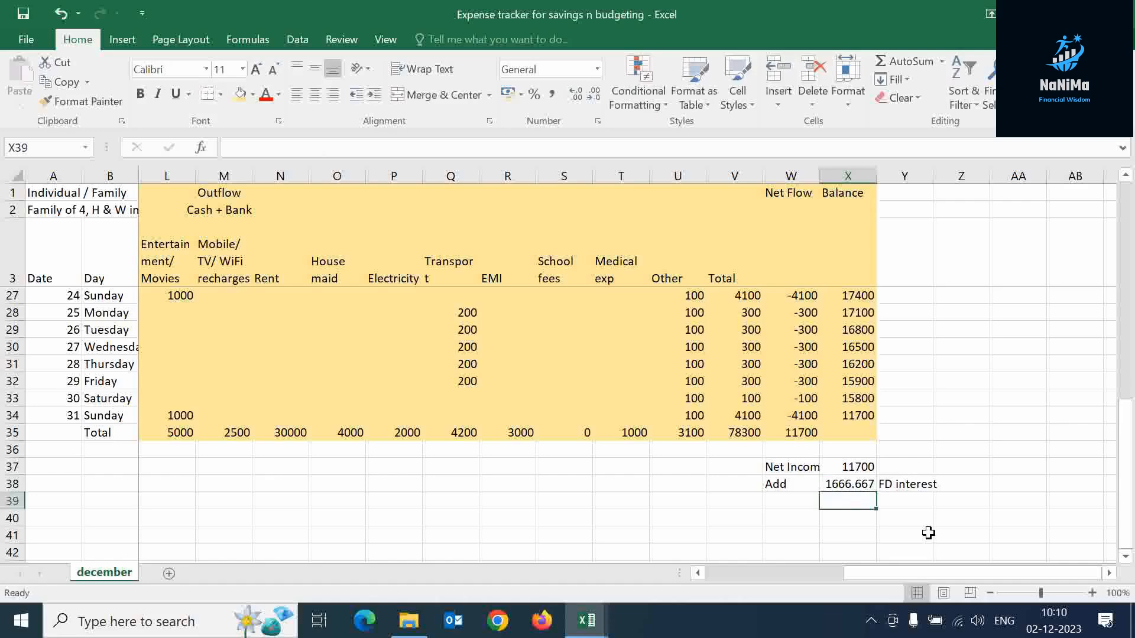
# Step: Enter the formula =X37+X38 in X39 to add the FD interest to the net income
pyautogui.write('=')
pyautogui.press('Up')
pyautogui.press('Up')
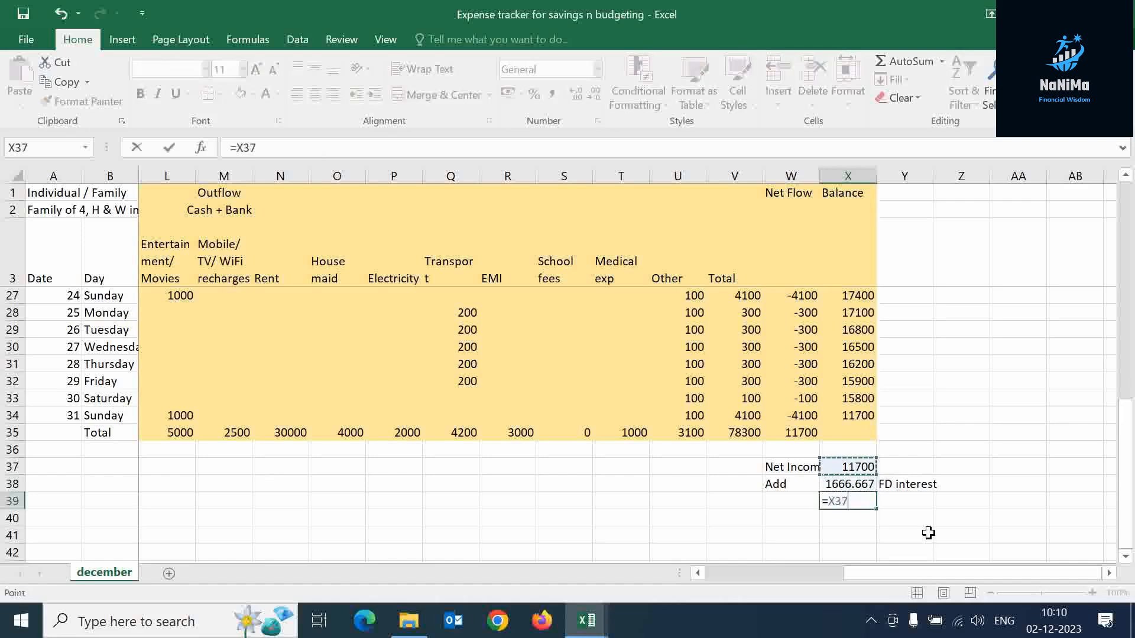
pyautogui.write('+')
pyautogui.press('Up')
pyautogui.press('Return')
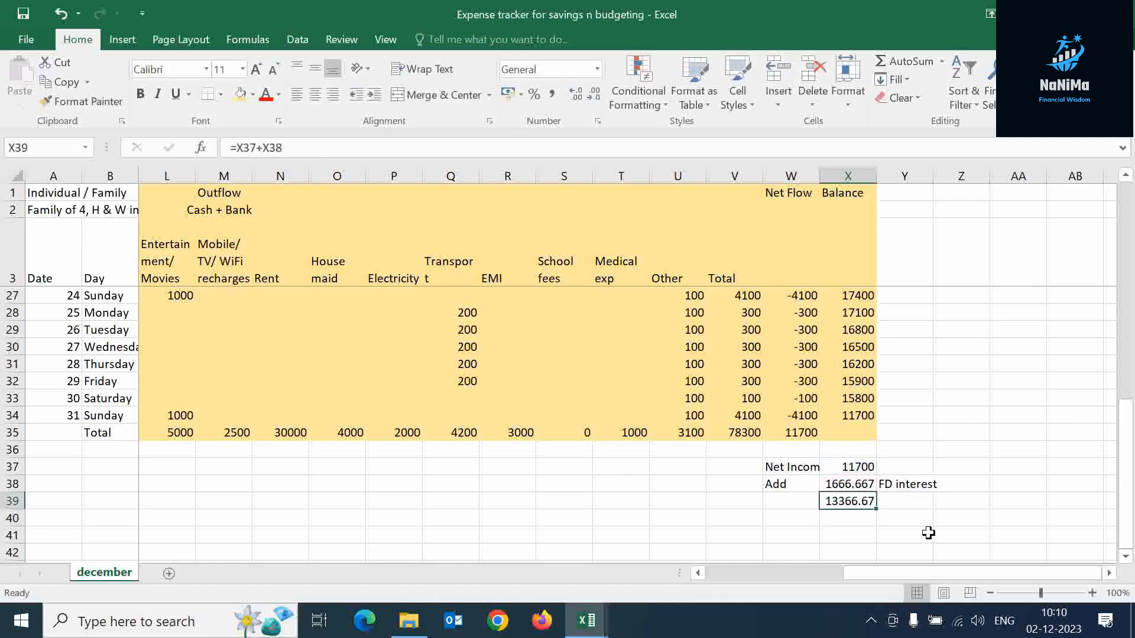
# Step: Label the sum in row 39 as Rev Net income in W39
pyautogui.press('Down')
pyautogui.press('Left')
pyautogui.press('Up')
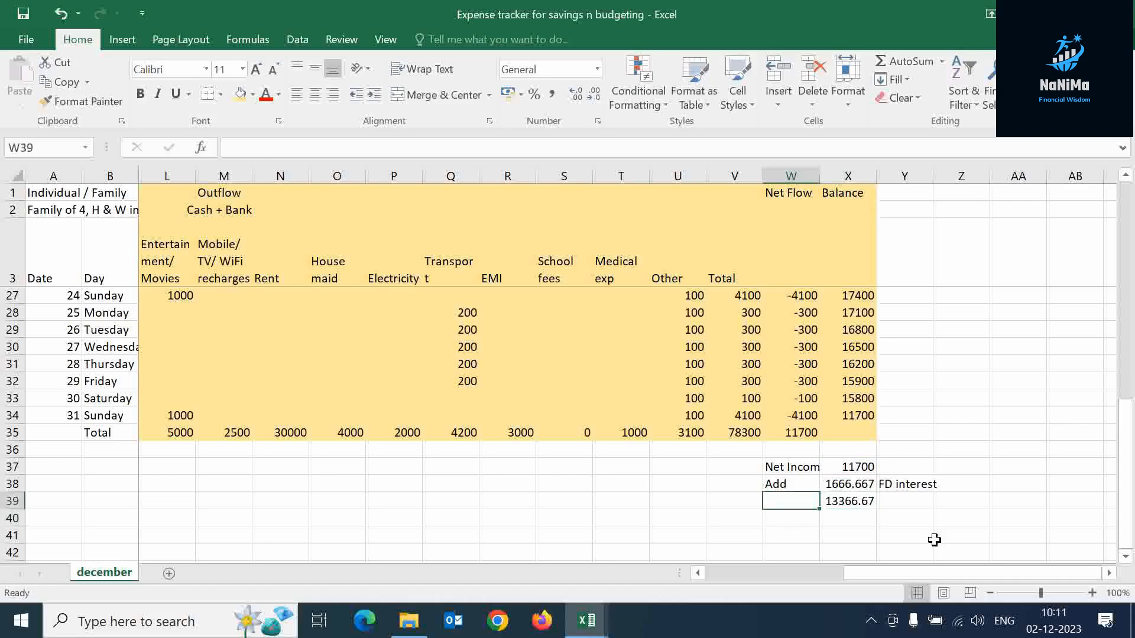
pyautogui.write('Rev Net income')
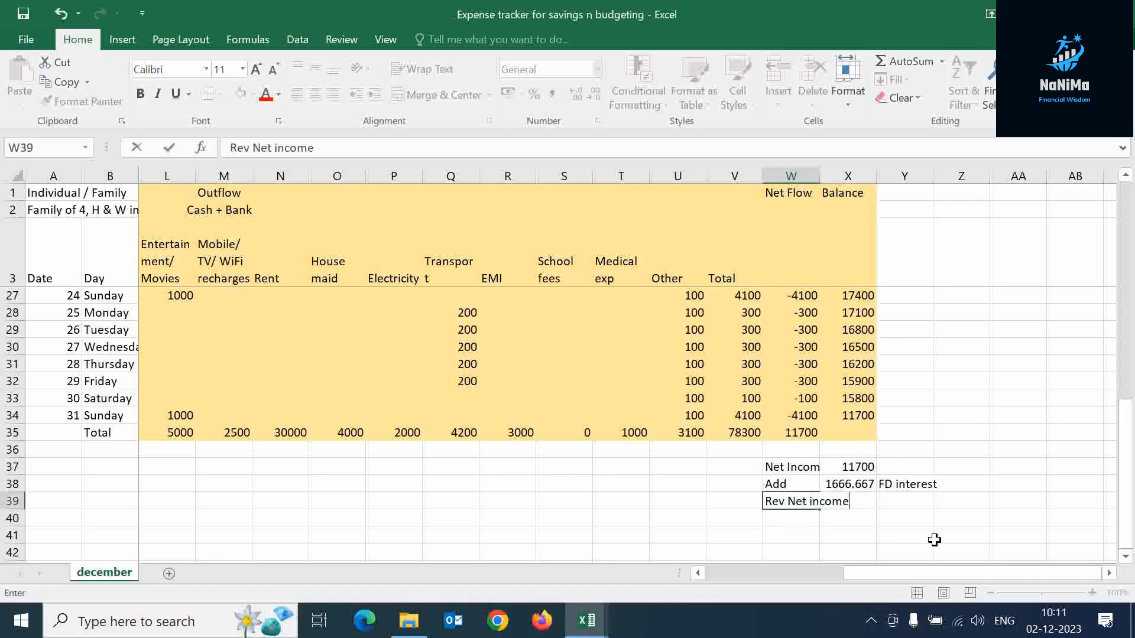
pyautogui.press('Return')
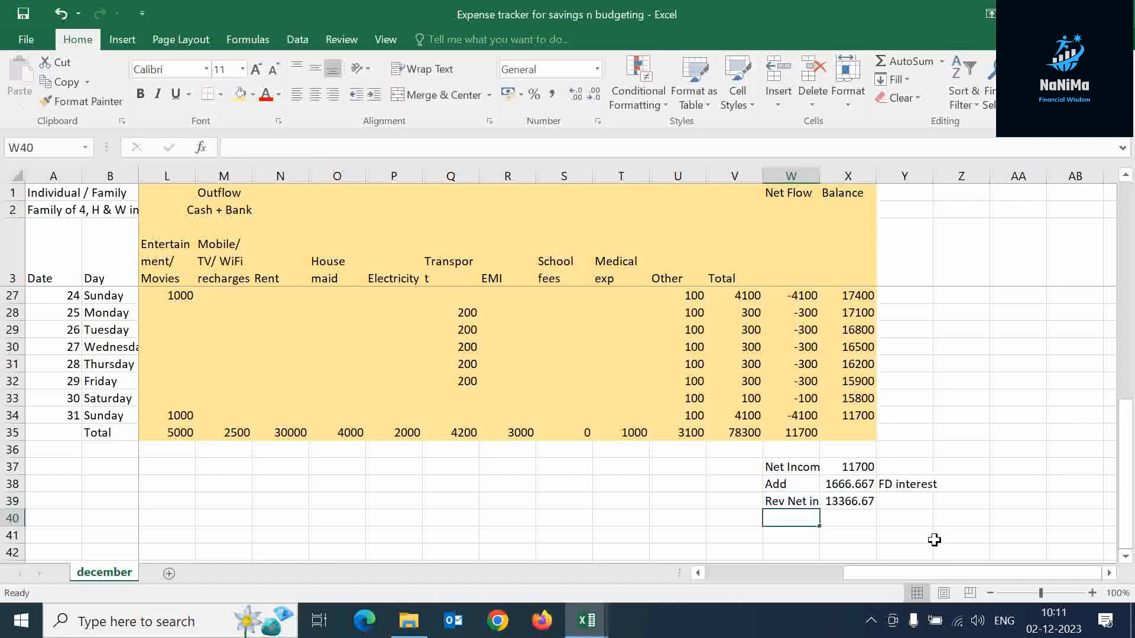
# Step: Label row 40 as a deduction with Less in W40 and School fees in Y40
pyautogui.write('L')
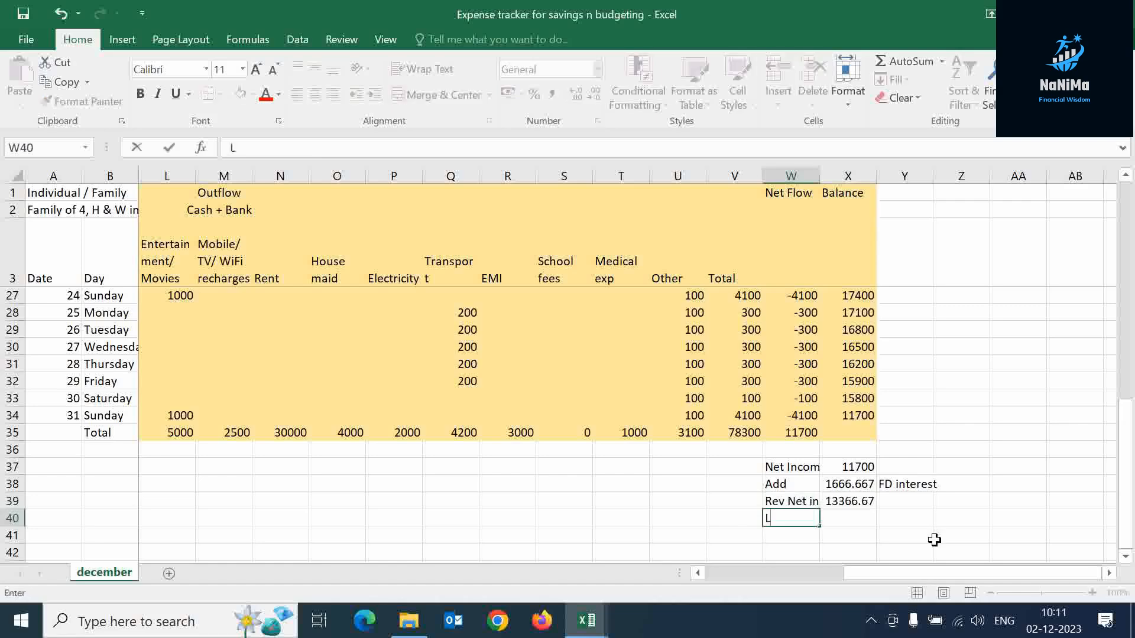
pyautogui.write('ess')
pyautogui.press('Tab')
pyautogui.press('Tab')
pyautogui.write('School')
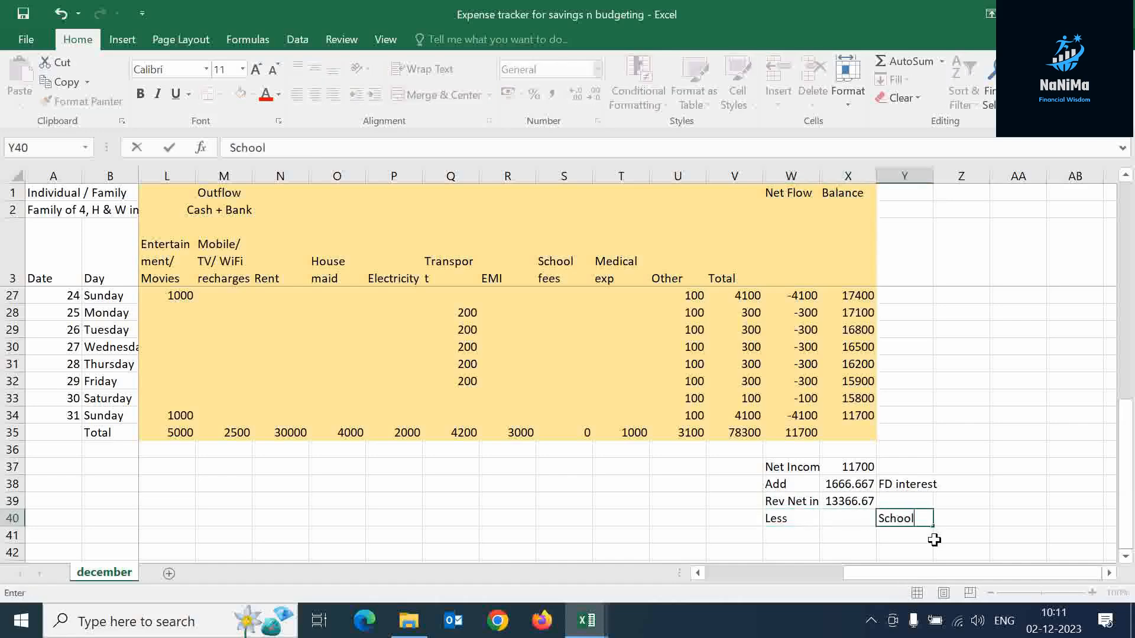
pyautogui.write(' fees')
# Step: Enter =(70000+70000)/12 in X40 to calculate the monthly share of the school fees
pyautogui.press('Left')
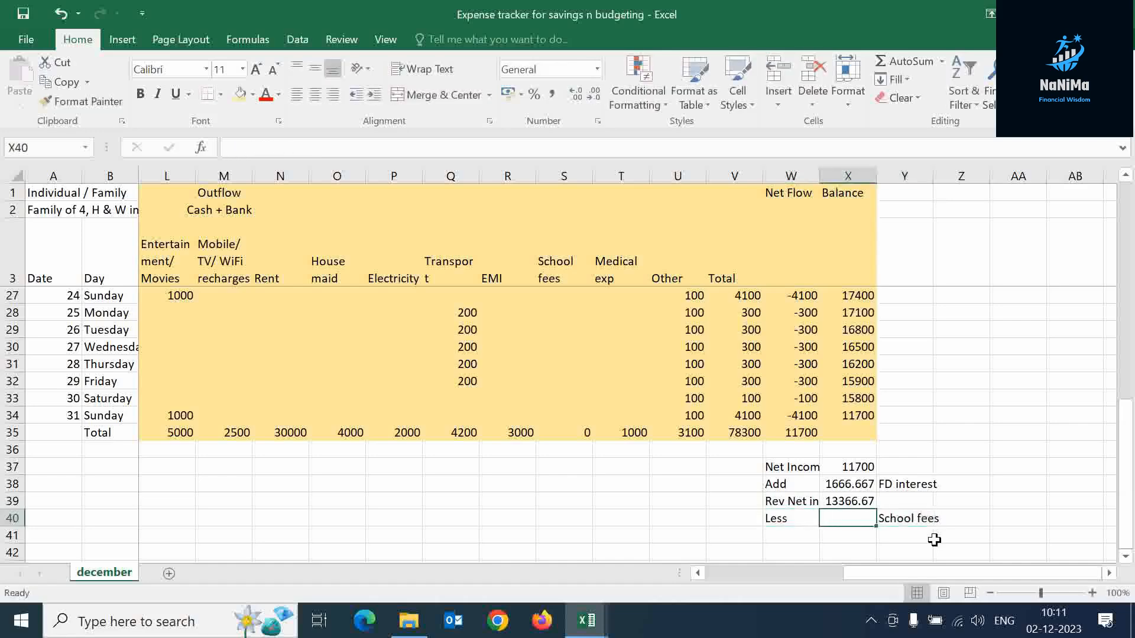
pyautogui.write('=(')
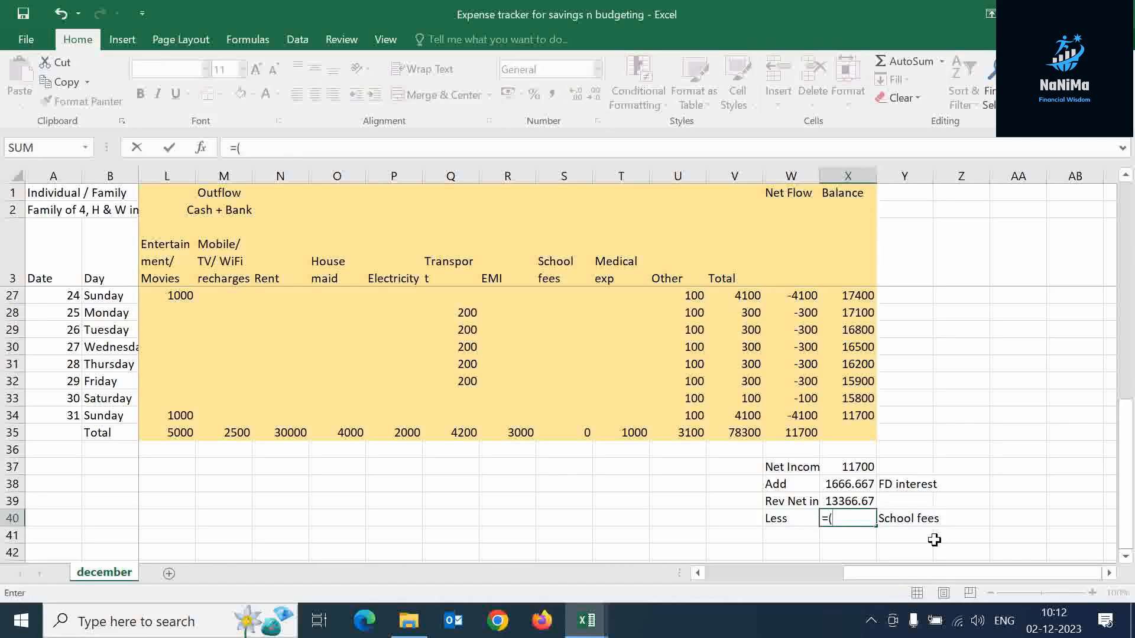
pyautogui.write('70000+70000)/1')
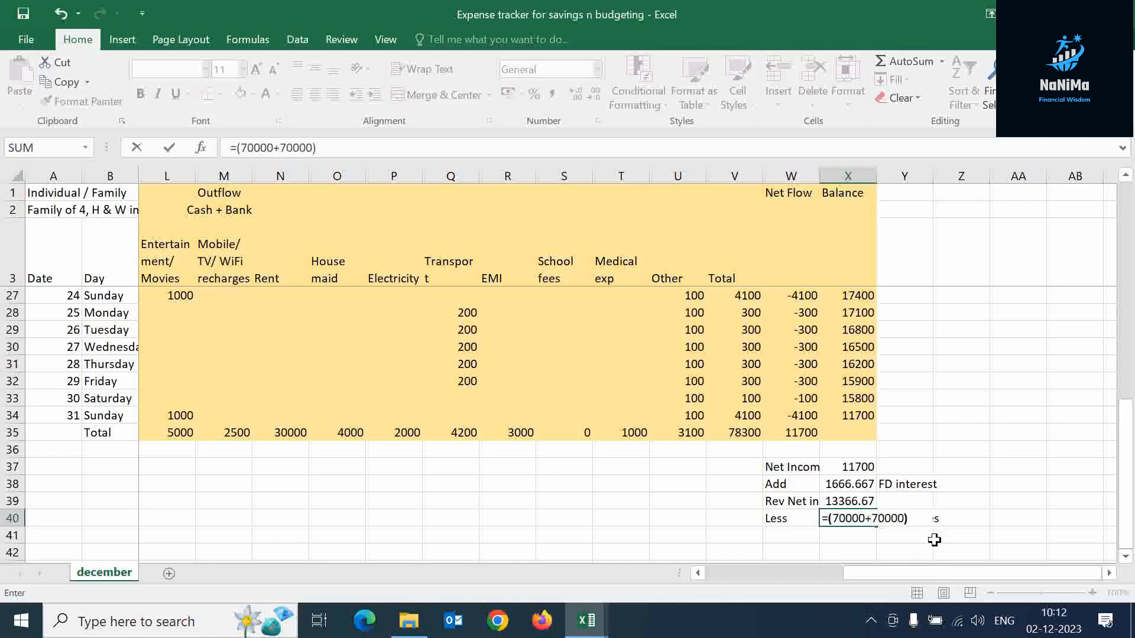
pyautogui.write('2')
pyautogui.press('Return')
pyautogui.press('Up')
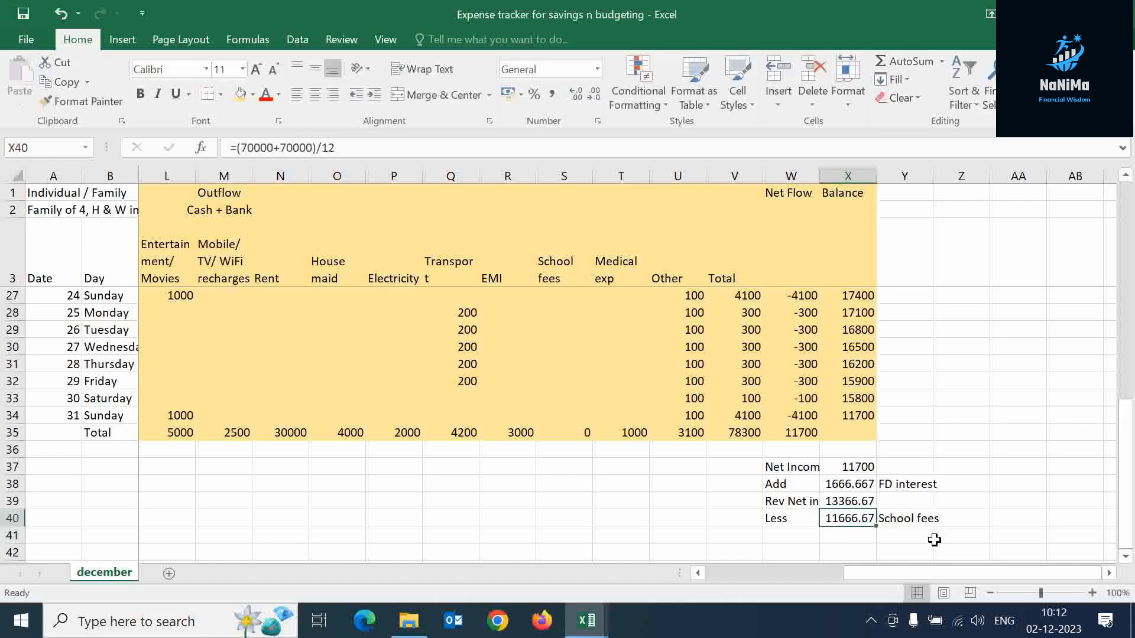
# Step: Label row 41 as another deduction with Less in W41 and Maint exp in Y41
pyautogui.press('Down')
pyautogui.scroll(-1, 934, 540)
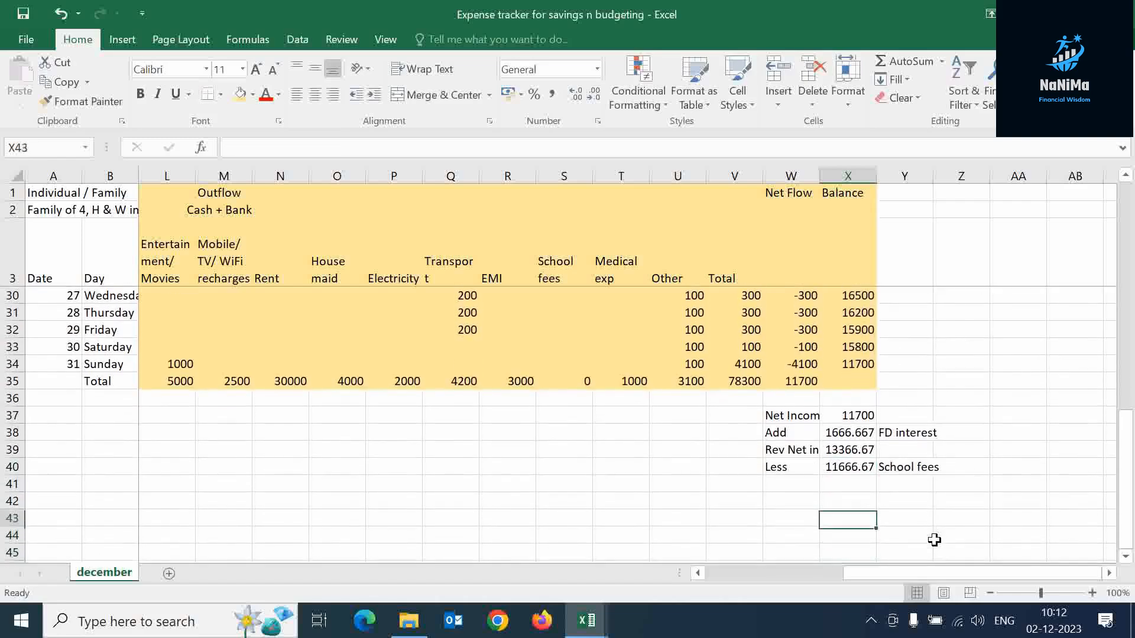
pyautogui.press('Up')
pyautogui.press('Right')
pyautogui.press('Down')
pyautogui.press('Left')
pyautogui.press('Left')
pyautogui.write('Less')
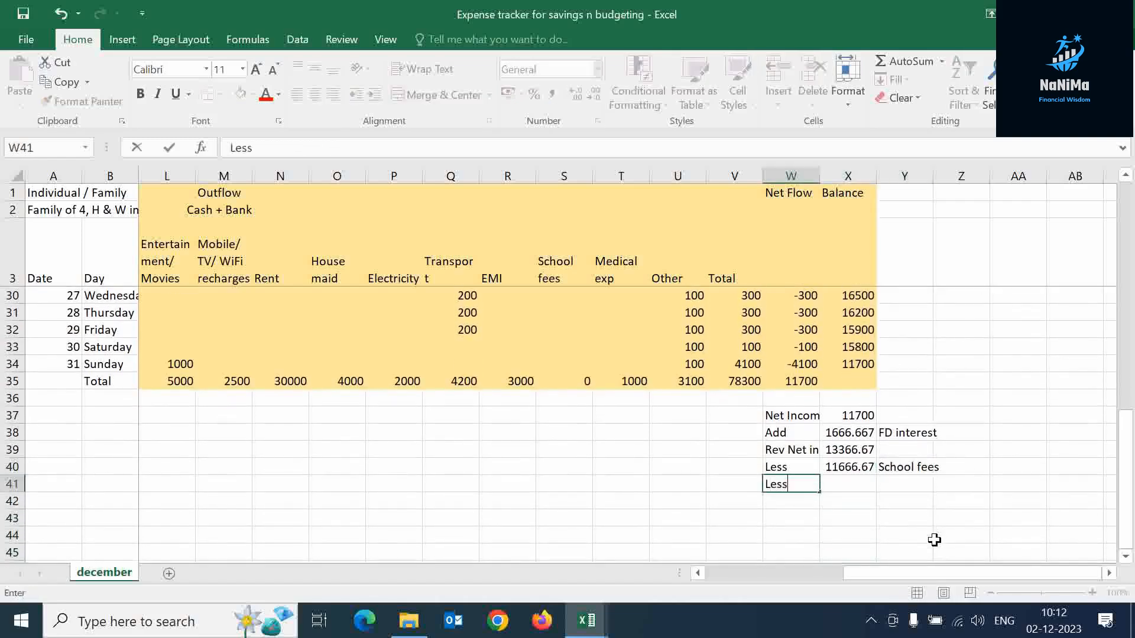
pyautogui.press('Right')
pyautogui.press('Right')
pyautogui.write('Main')
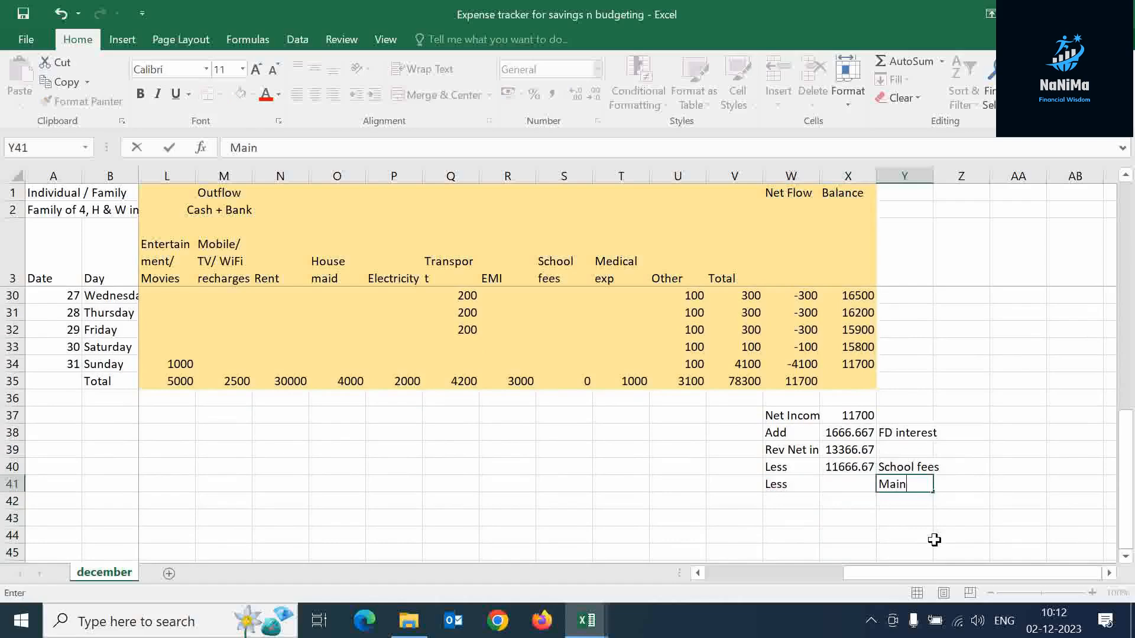
pyautogui.write('t exp')
# Step: Enter =12000/12 in X41 to calculate the monthly share of the maintenance expense
pyautogui.press('Left')
pyautogui.press('Left')
pyautogui.press('Right')
pyautogui.write('=12000/12')
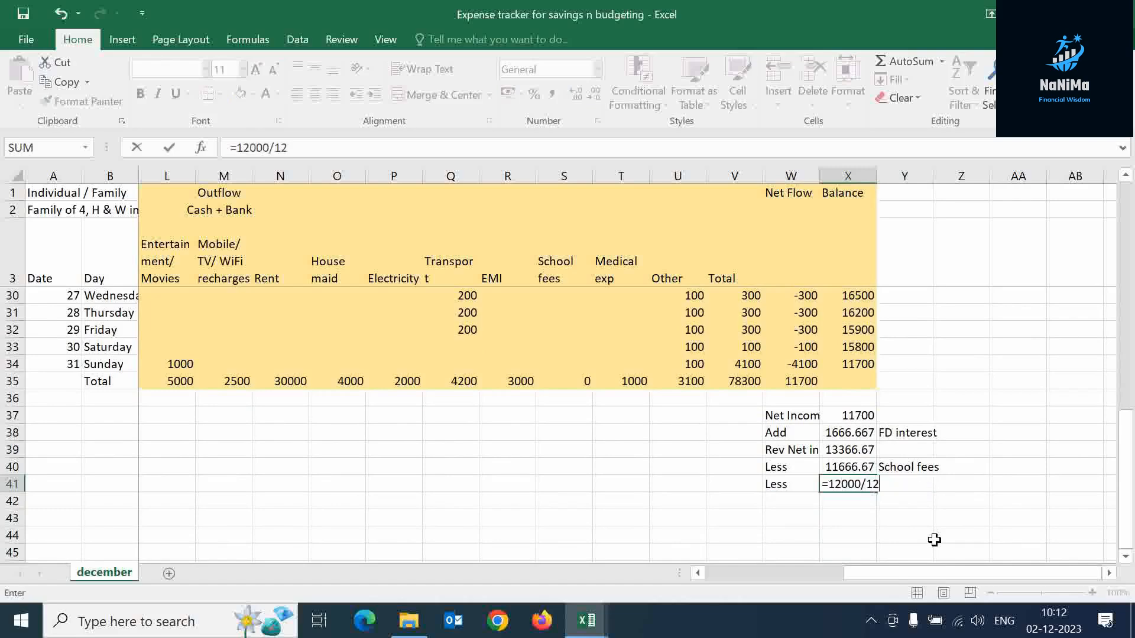
pyautogui.press('Return')
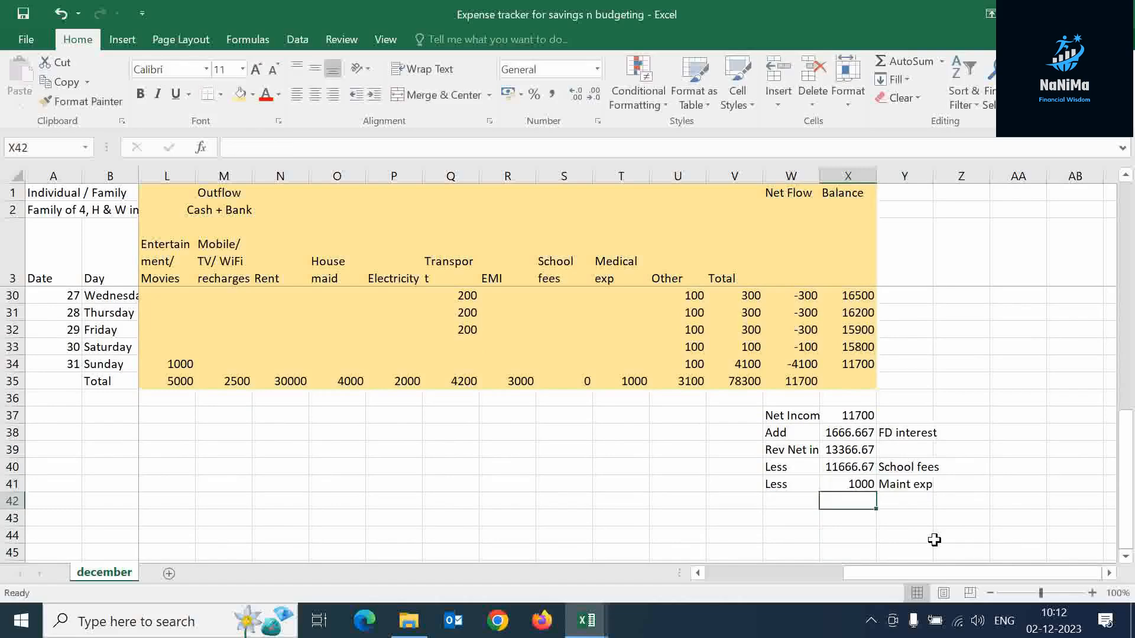
# Step: Label row 42 as Monthly Savings in W42
pyautogui.press('Left')
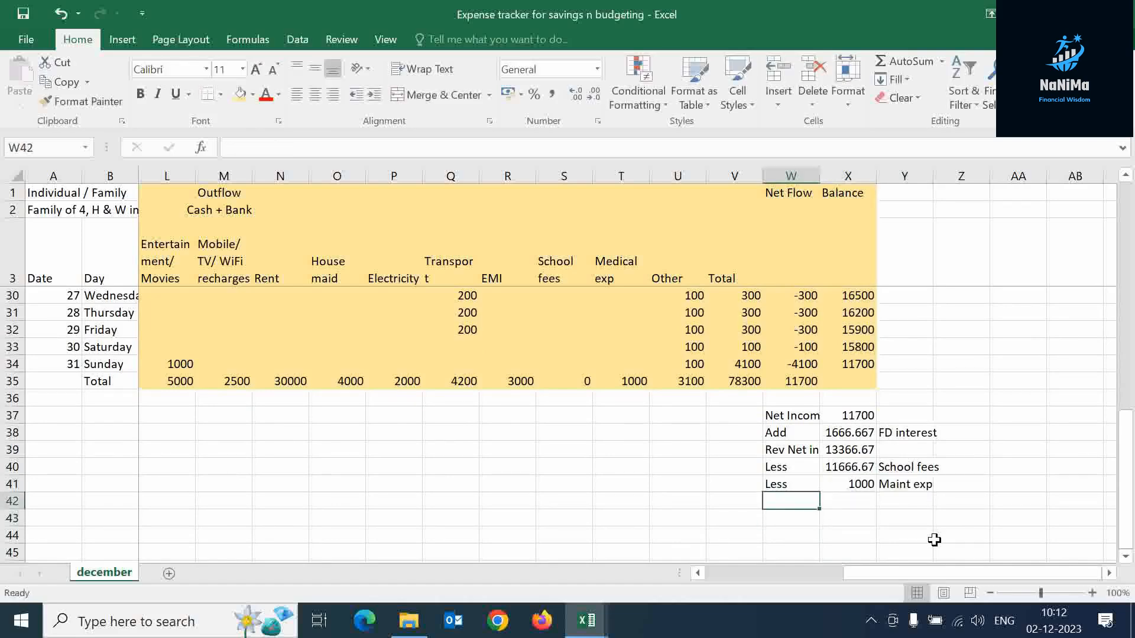
pyautogui.write('Monthly Savings')
pyautogui.press('Tab')
pyautogui.write('=')
pyautogui.press('Up')
pyautogui.press('Up')
pyautogui.write('-')
pyautogui.press('Up')
pyautogui.press('Return')
pyautogui.press('Up')
pyautogui.press('Up')
pyautogui.press('Down')
pyautogui.press('Delete')
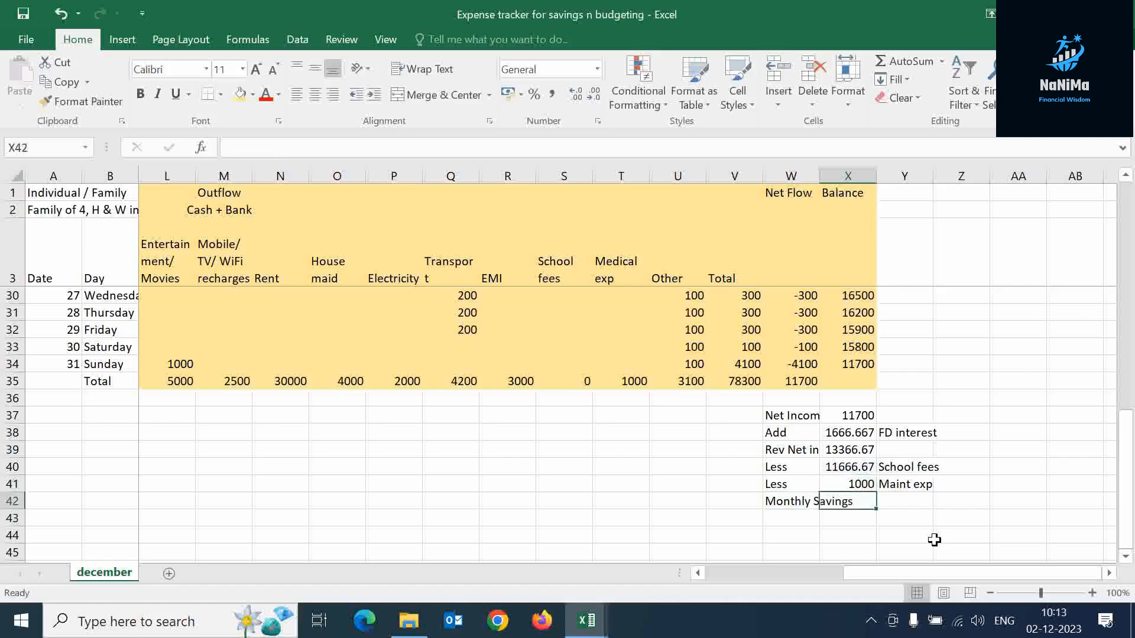
# Step: Enter =X39-X40-X41 in X42 to subtract the school fees and maintenance shares from the revised net income
pyautogui.write('=')
pyautogui.press('Up')
pyautogui.press('Up')
pyautogui.press('Up')
pyautogui.write('-')
pyautogui.press('Up')
pyautogui.press('Up')
pyautogui.write('-')
pyautogui.press('Up')
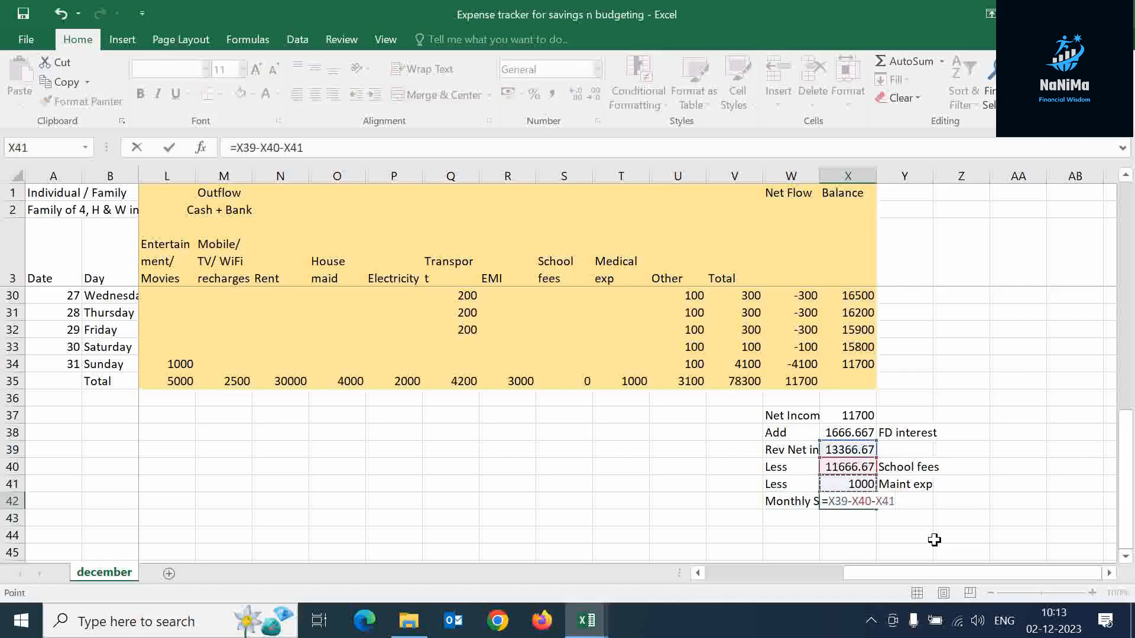
pyautogui.hotkey('ctrl', 'Return')
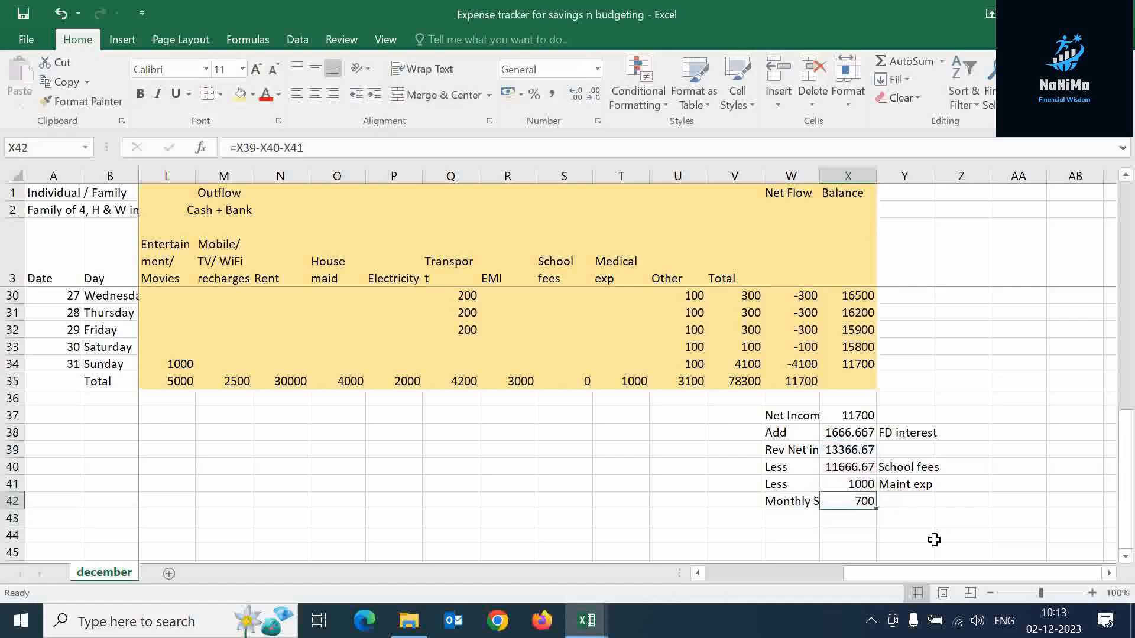
# Step: Fill the Monthly Savings label and amount in W42:X42 with the standard light green
pyautogui.press('Left')
pyautogui.hotkey('shift', 'Right')
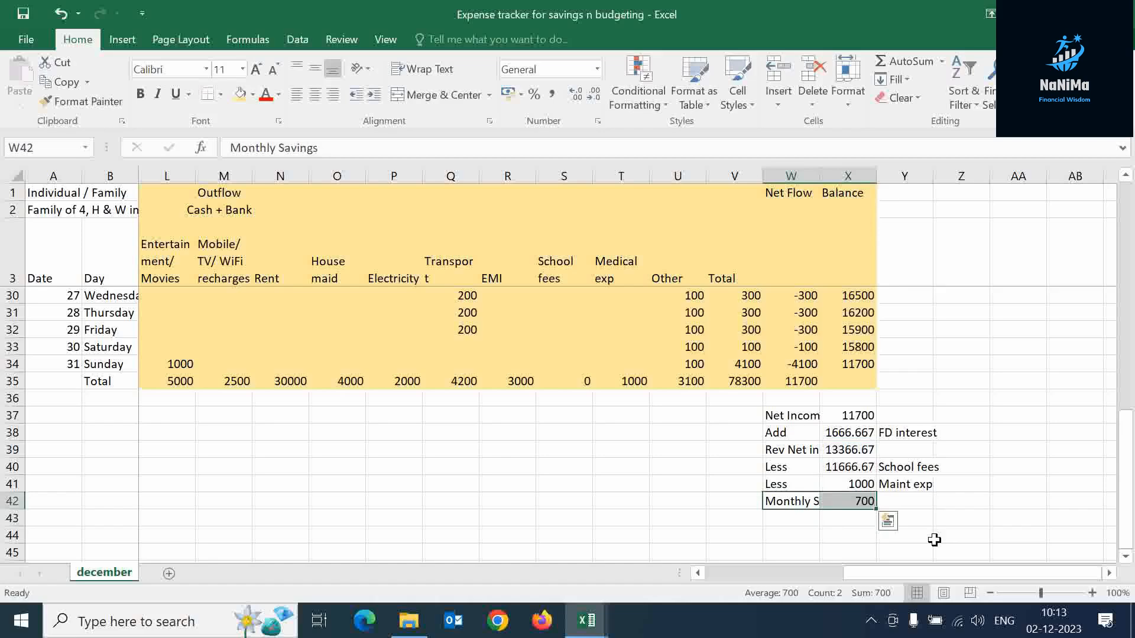
pyautogui.click(252, 95)
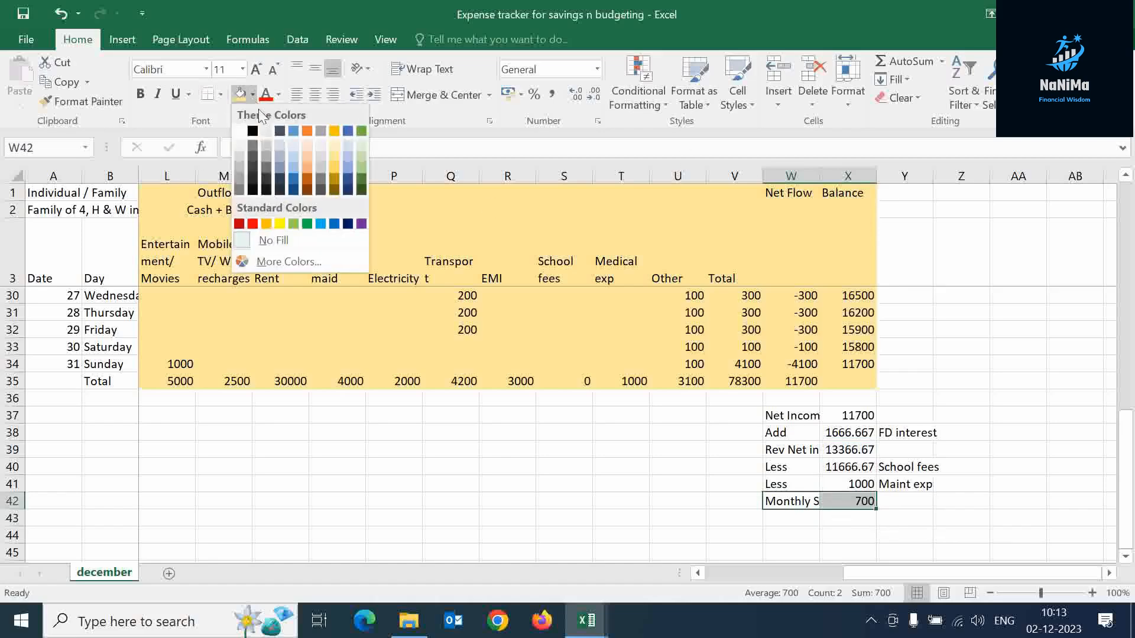
pyautogui.click(294, 224)
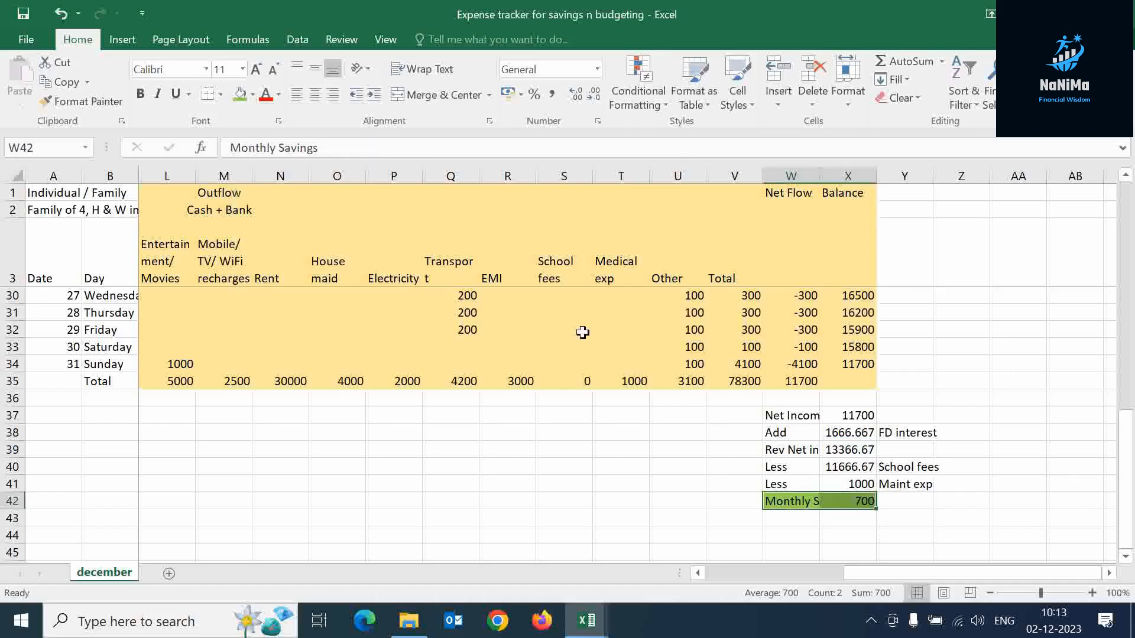
# Step: Label row 43 as Annual Savings in W43 and enter =X42*12 in X43
pyautogui.click(775, 517)
pyautogui.write('Annual Savings')
pyautogui.press('Tab')
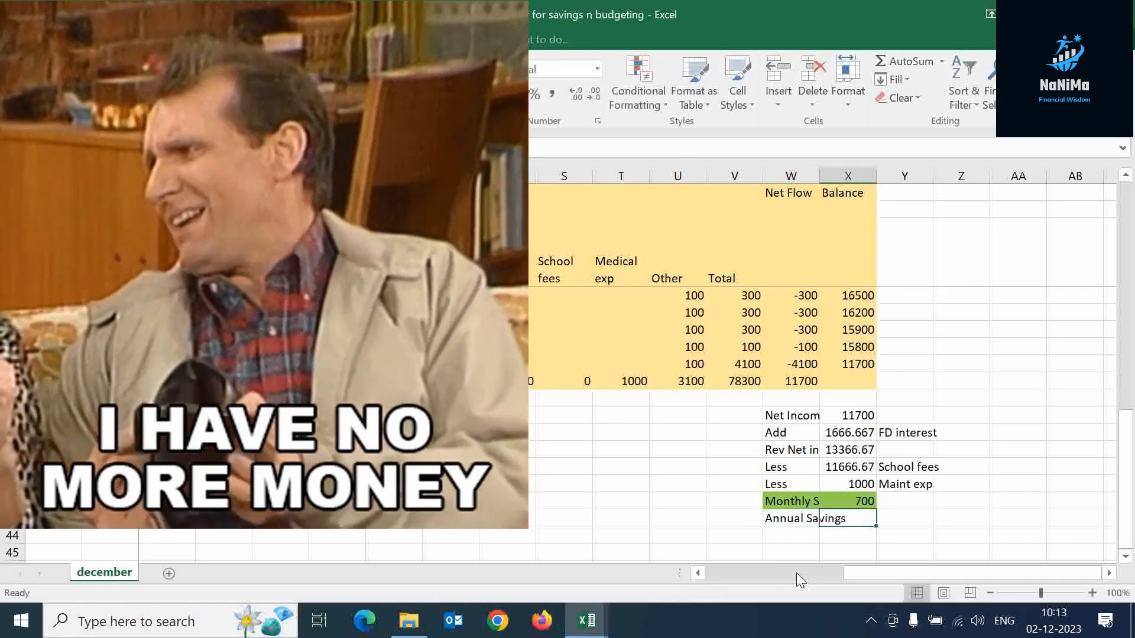
pyautogui.write('=')
pyautogui.press('Up')
pyautogui.write('*12')
pyautogui.press('Return')
# Step: Fill the Annual Savings label and amount in W43:X43 with the same light green
pyautogui.press('Up')
pyautogui.press('Left')
pyautogui.hotkey('shift', 'Right')
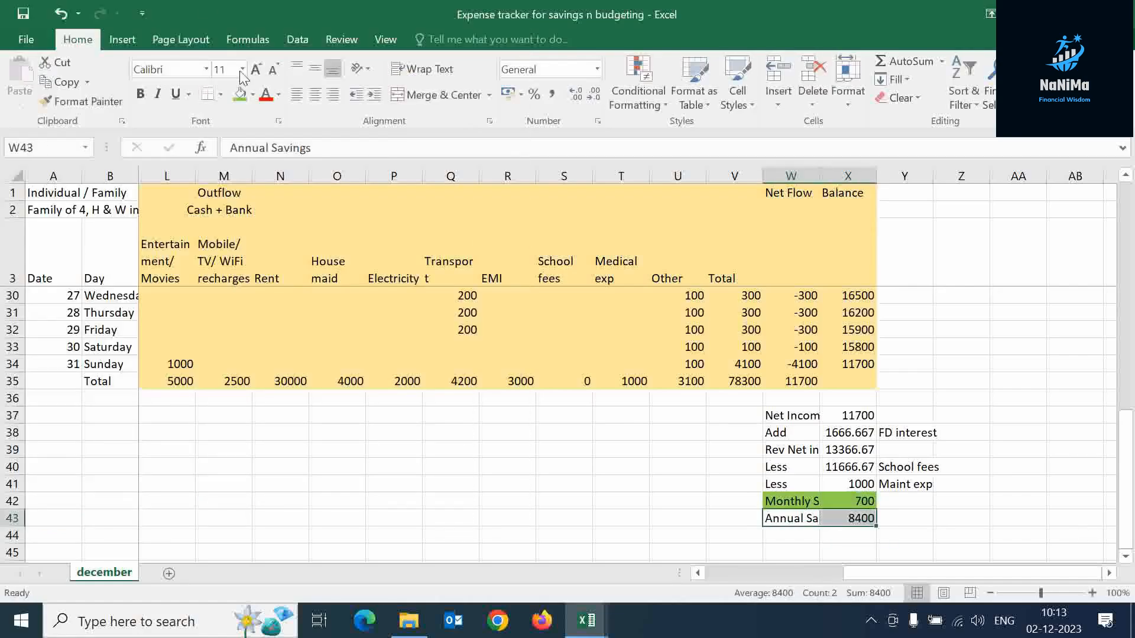
pyautogui.click(240, 93)
pyautogui.click(940, 520)
pyautogui.click(869, 521)
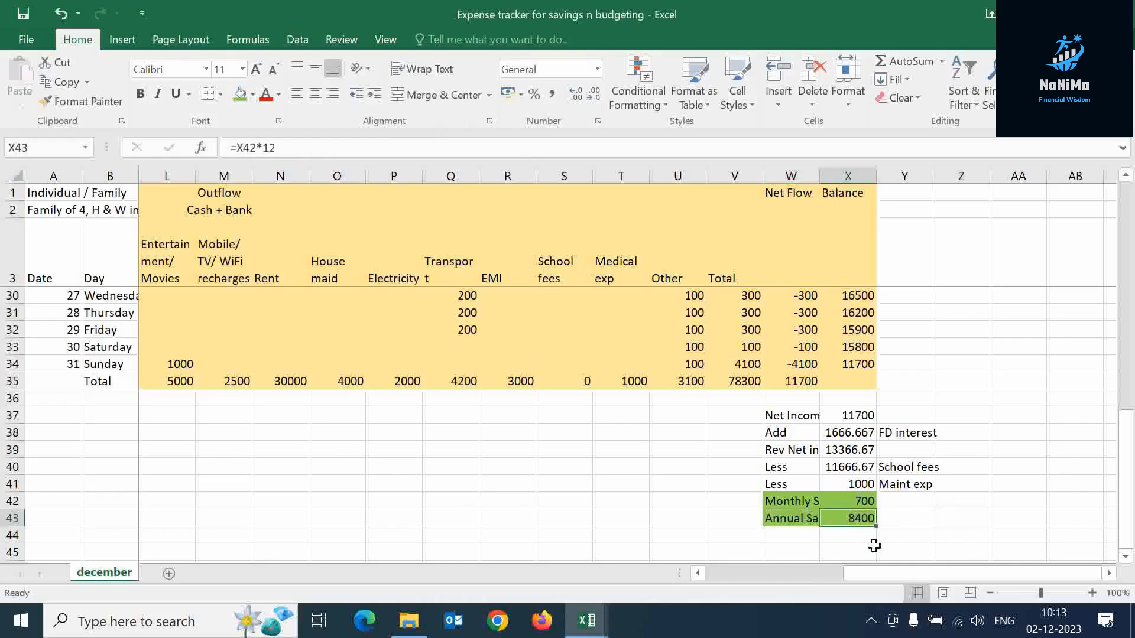
pyautogui.moveTo(795, 501); pyautogui.dragTo(833, 515)
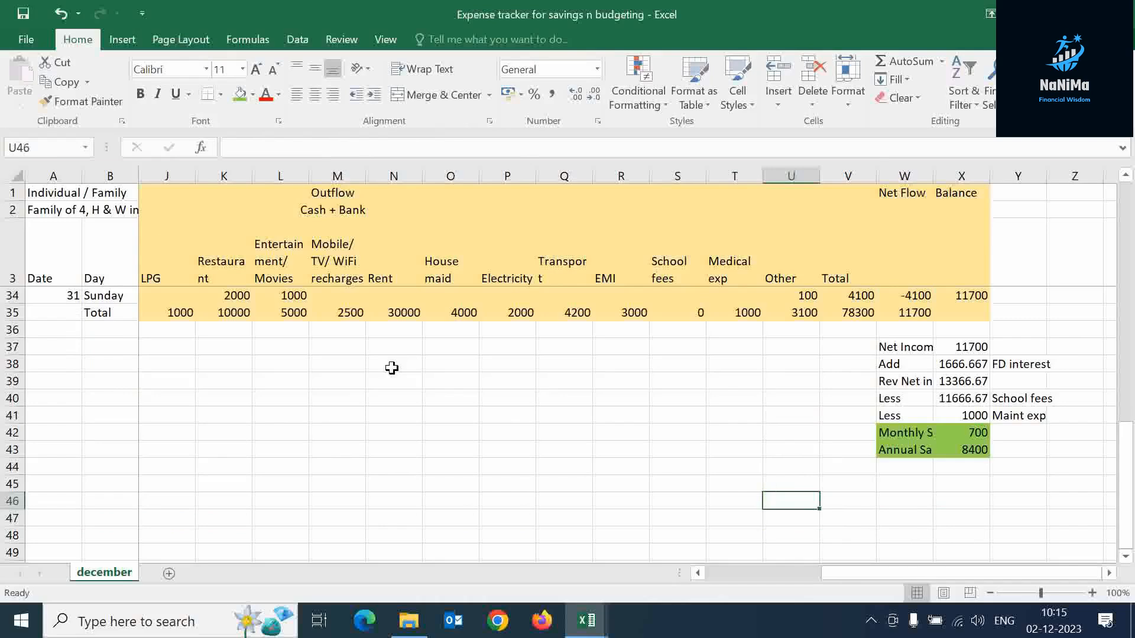
# Step: Copy the entire december sheet into a new worksheet
pyautogui.hotkey('ctrl', 'a')
pyautogui.hotkey('ctrl', 'c')
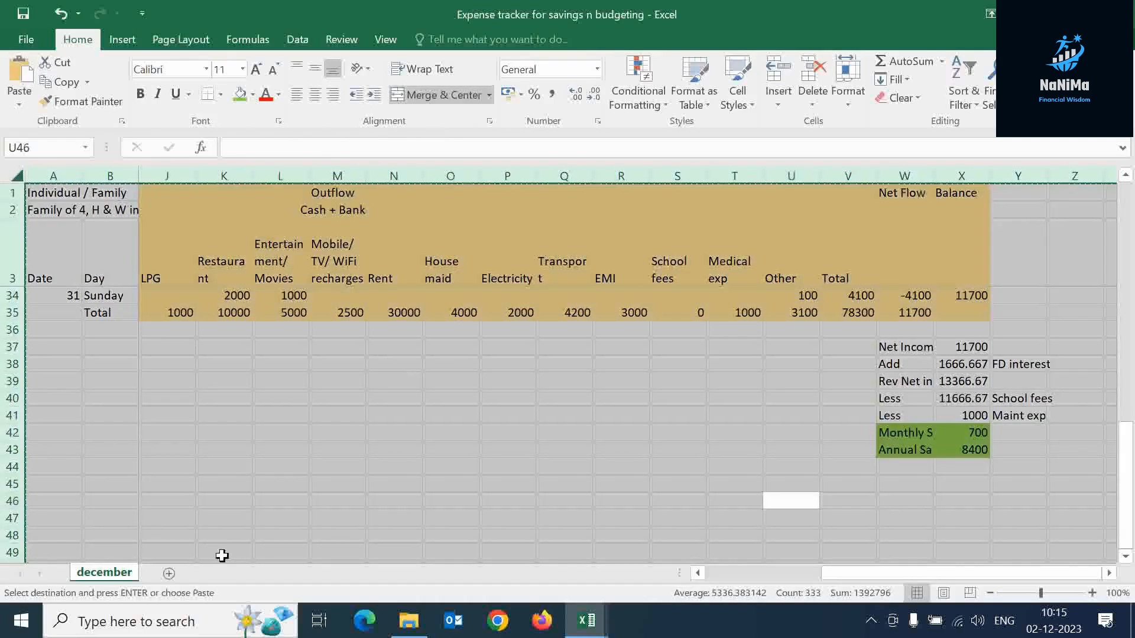
pyautogui.click(169, 573)
pyautogui.hotkey('ctrl', 'v')
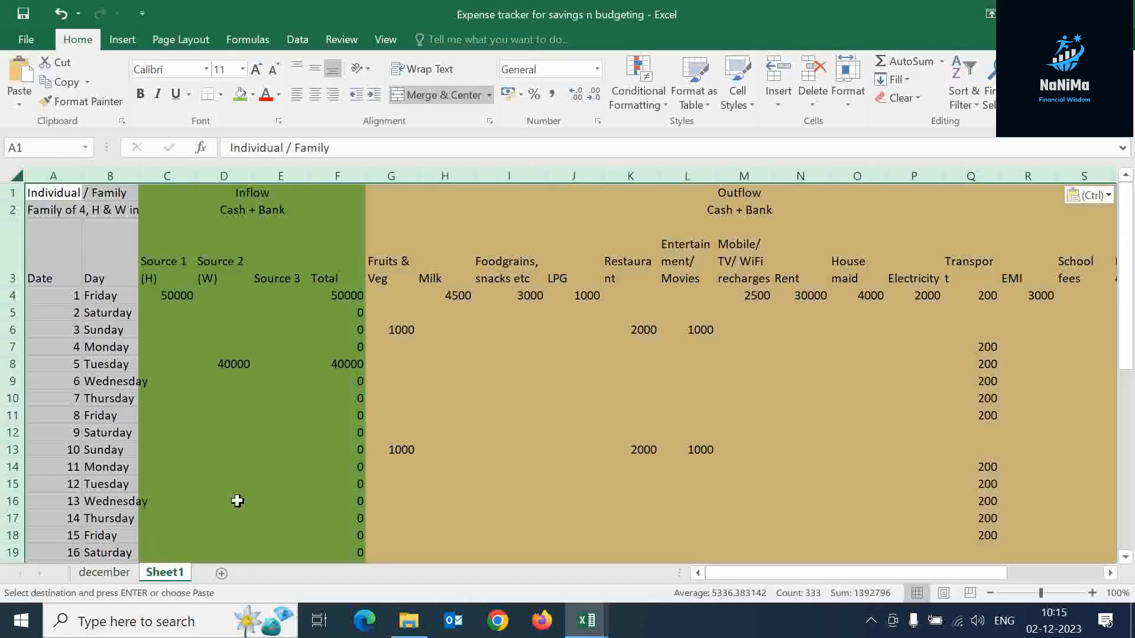
# Step: Rename the new worksheet as expense control
pyautogui.doubleClick(165, 573)
pyautogui.write('expense control')
pyautogui.press('Return')
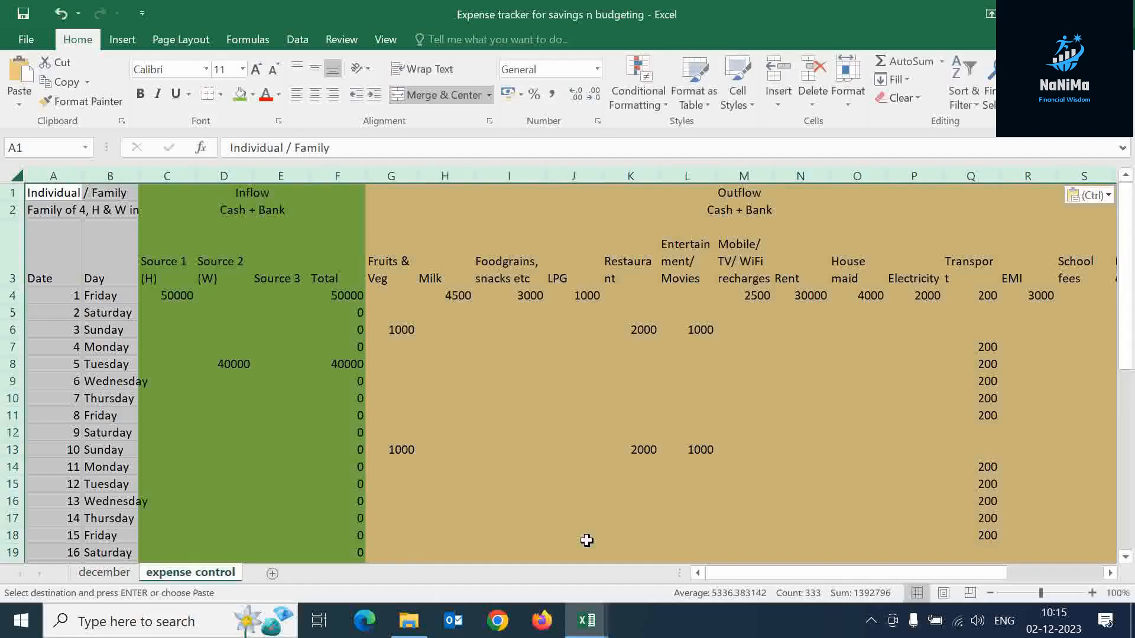
# Step: Review the food, LPG and restaurant outflows at the start of the month on the expense control sheet
pyautogui.click(455, 378)
pyautogui.click(549, 349)
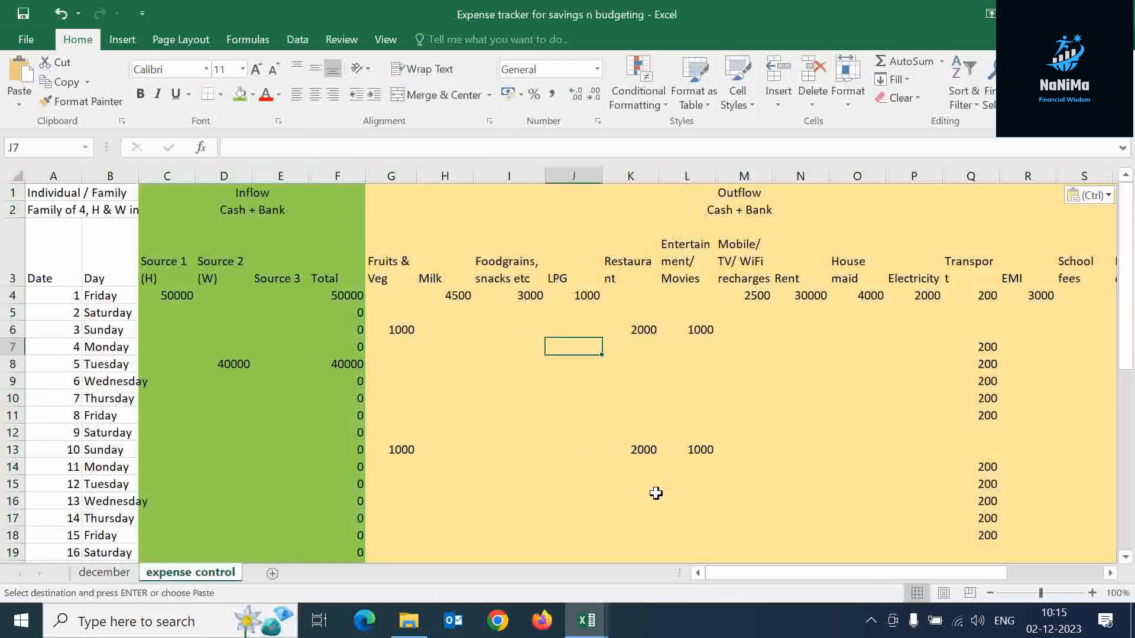
pyautogui.click(523, 294)
pyautogui.press('Right')
pyautogui.press('Down')
pyautogui.press('Down')
pyautogui.press('Right')
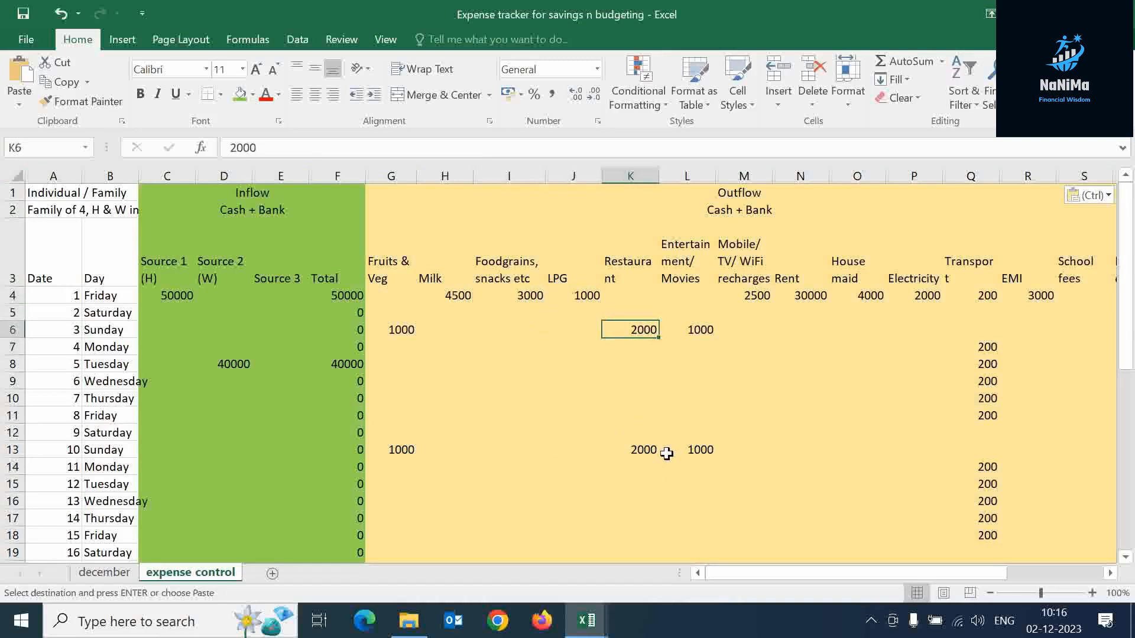
pyautogui.press('Left')
pyautogui.press('Left')
pyautogui.press('Up')
pyautogui.press('Up')
pyautogui.press('Left')
pyautogui.press('Left')
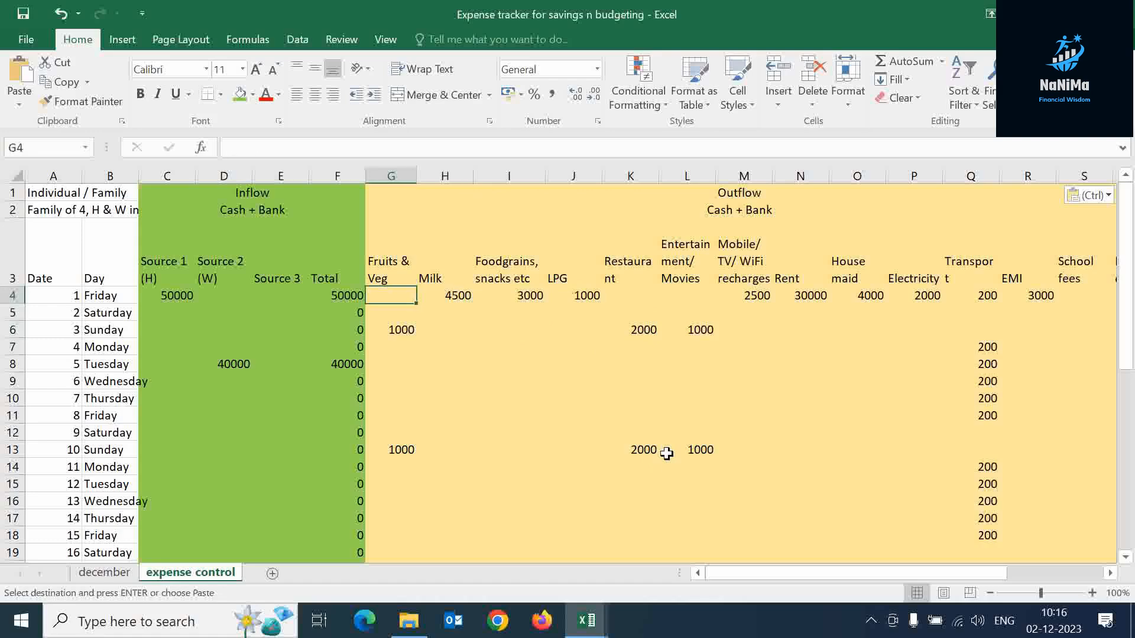
# Step: Reduce the foodgrains and snacks expense for the 1st, in I4, to 2500
pyautogui.press('Right')
pyautogui.press('Right')
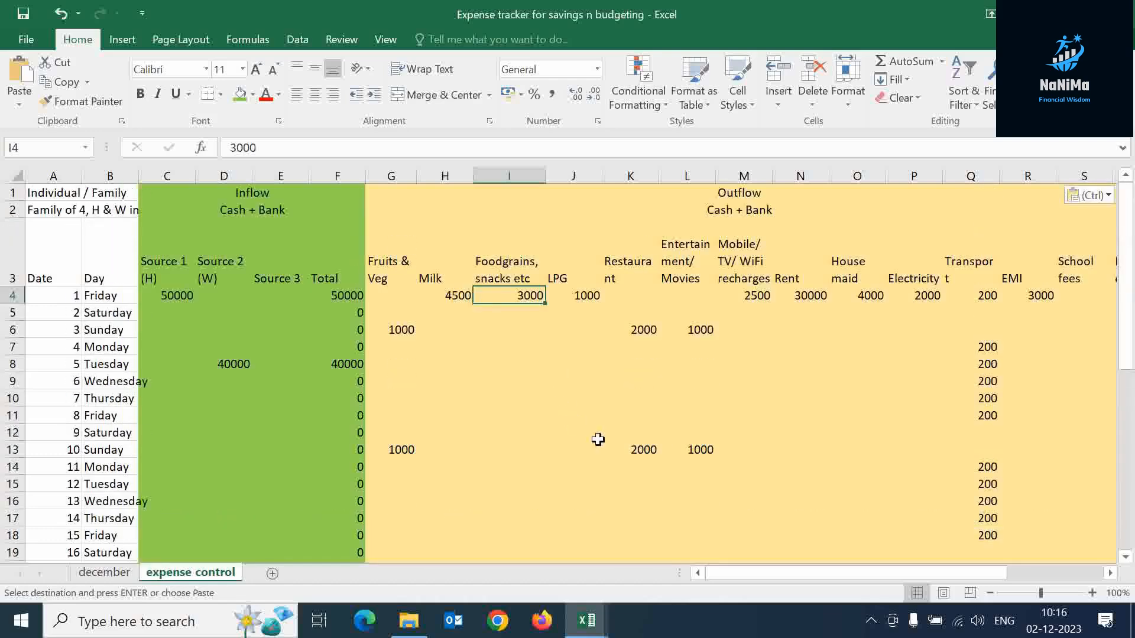
pyautogui.write('2500')
pyautogui.press('Return')
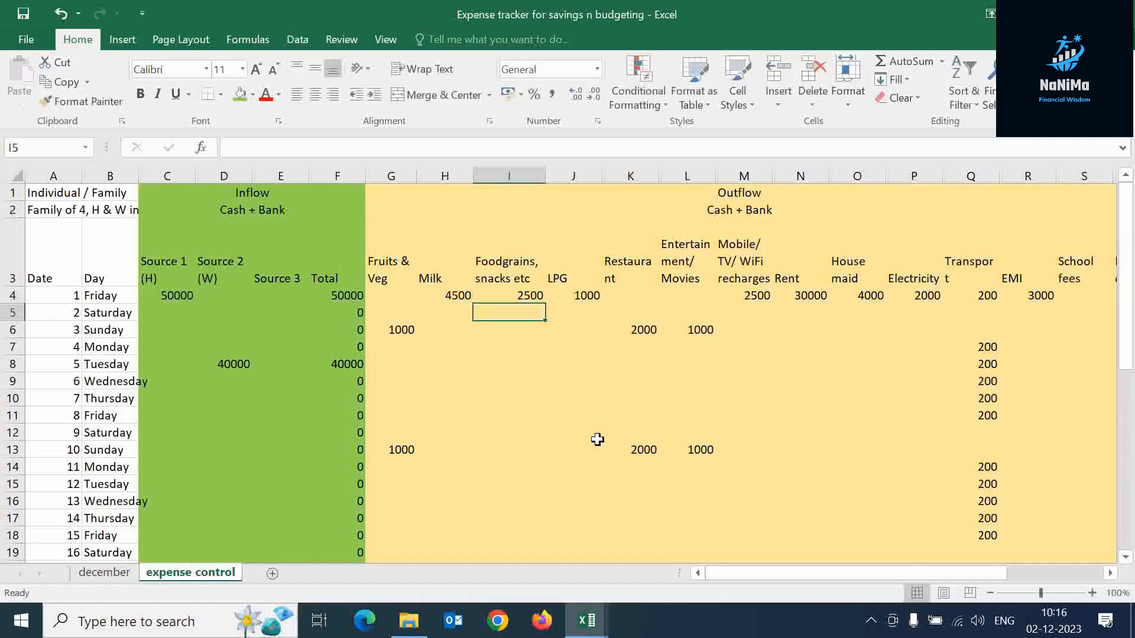
# Step: Clear the restaurant and entertainment amounts for Sunday the 3rd in K6:L6
pyautogui.press('Up')
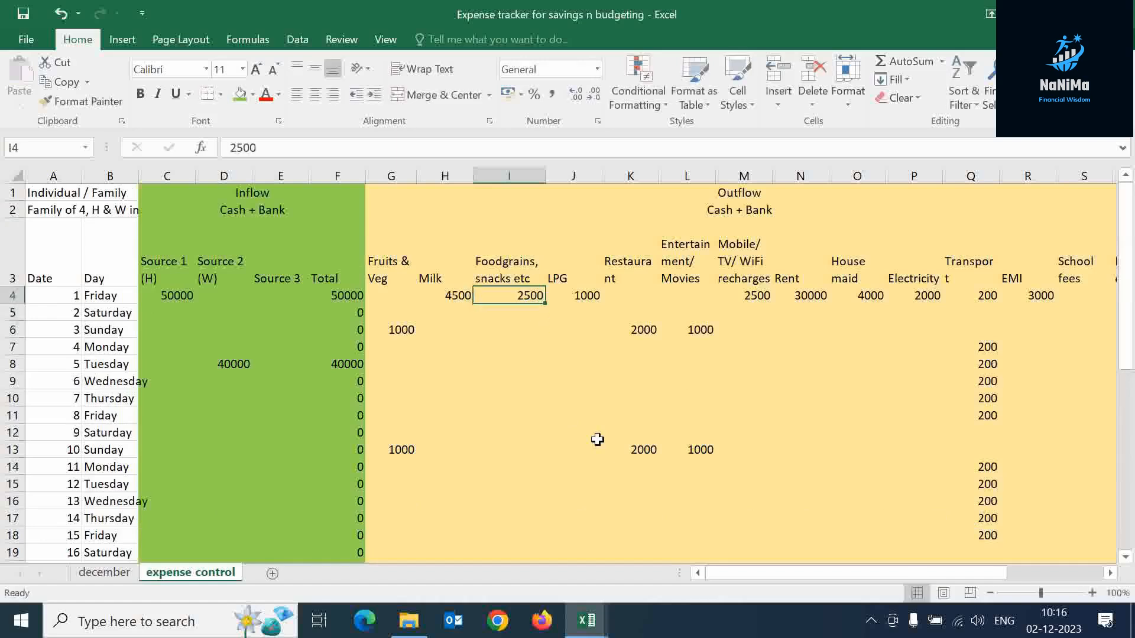
pyautogui.press('Right')
pyautogui.press('Right')
pyautogui.press('Right')
pyautogui.press('Up')
pyautogui.press('Down')
pyautogui.press('Down')
pyautogui.press('Left')
pyautogui.press('Down')
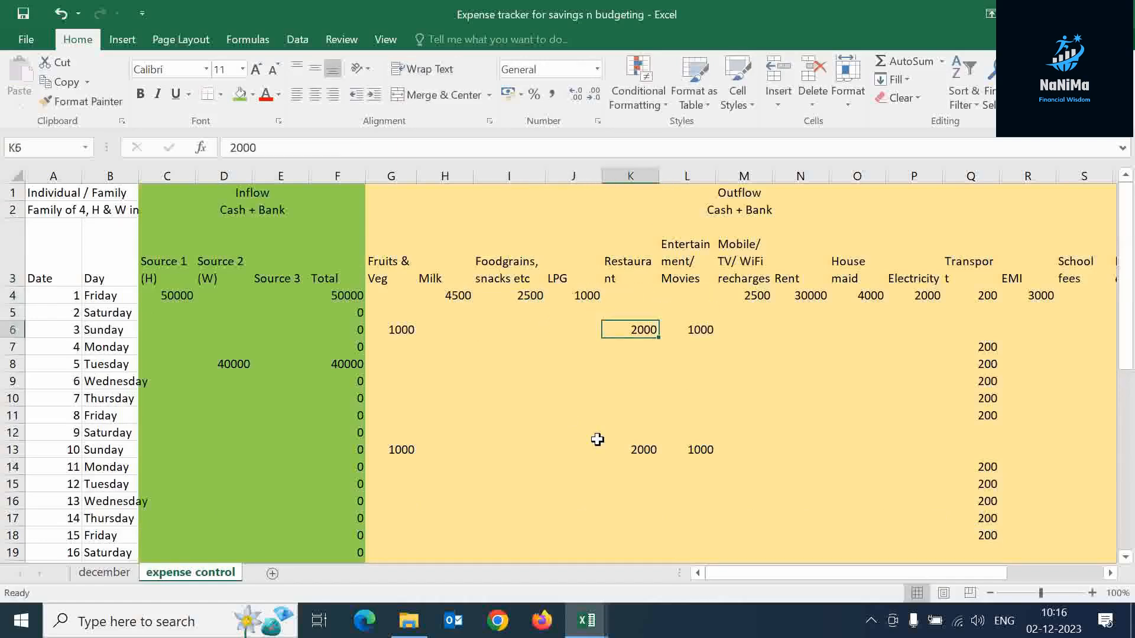
pyautogui.hotkey('shift', 'Right')
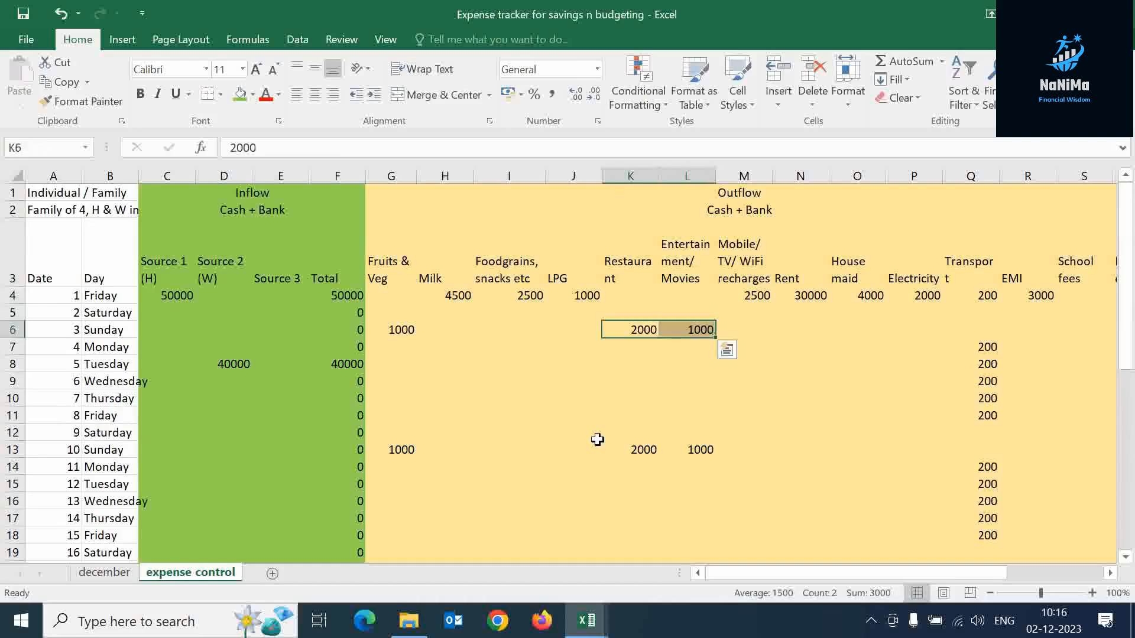
pyautogui.press('Delete')
# Step: Clear the restaurant and entertainment amounts for Sunday the 17th in K20:L20
pyautogui.press('Down')
pyautogui.press('Down')
pyautogui.press('Down')
pyautogui.press('Down')
pyautogui.press('Down')
pyautogui.press('Down')
pyautogui.press('Down')
pyautogui.press('Down')
pyautogui.press('Down')
pyautogui.press('Down')
pyautogui.press('Down')
pyautogui.press('Down')
pyautogui.press('Down')
pyautogui.press('Down')
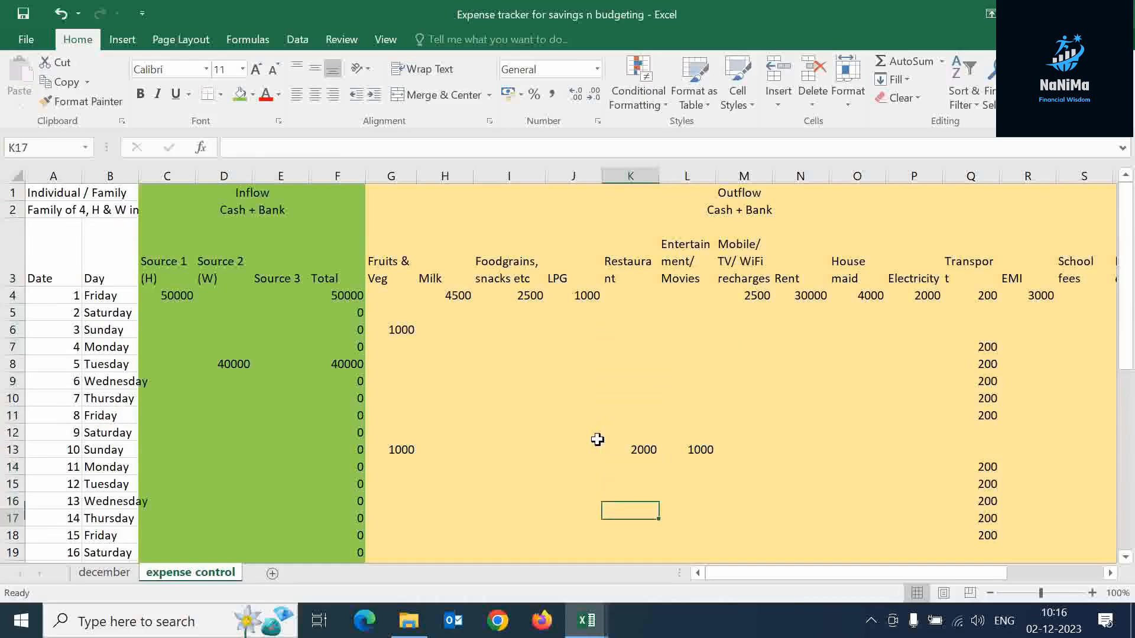
pyautogui.press('Down')
pyautogui.press('Up')
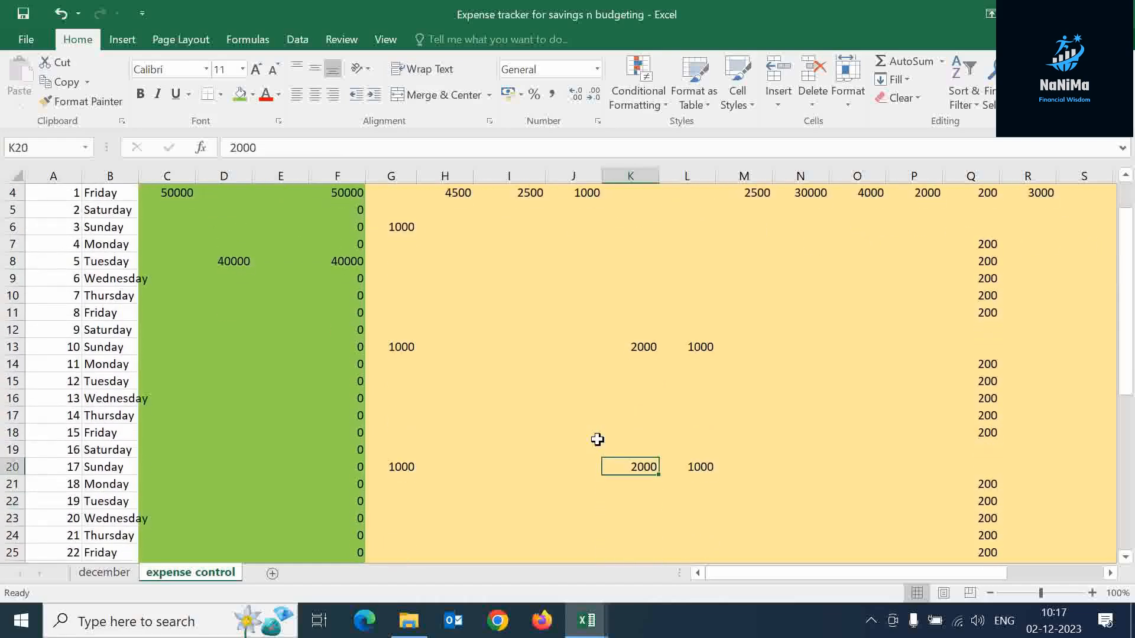
pyautogui.hotkey('shift', 'Right')
pyautogui.press('Delete')
# Step: Clear the restaurant and entertainment amounts for Sunday the 31st in K34:L34
pyautogui.press('Down')
pyautogui.press('Down')
pyautogui.press('Down')
pyautogui.press('Down')
pyautogui.press('Down')
pyautogui.press('Down')
pyautogui.press('Down')
pyautogui.press('Down')
pyautogui.press('Down')
pyautogui.press('Down')
pyautogui.press('Down')
pyautogui.press('Down')
pyautogui.press('Down')
pyautogui.press('Down')
pyautogui.press('Down')
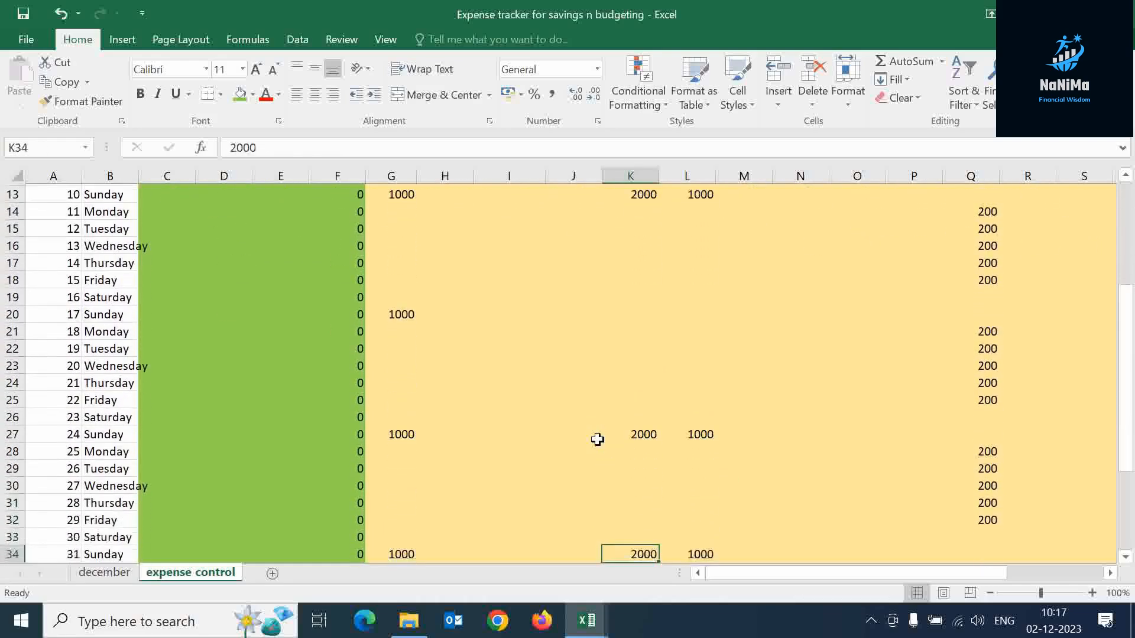
pyautogui.press('Up')
pyautogui.hotkey('shift', 'Right')
pyautogui.press('Delete')
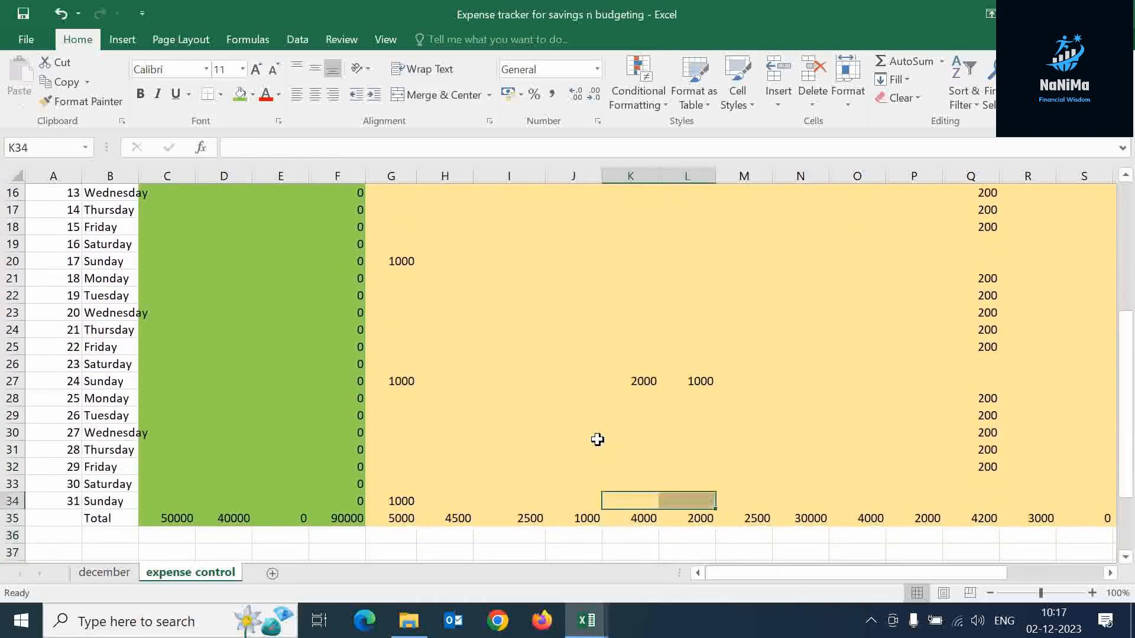
# Step: Check the outflow totals, the balance column and the savings summary on the expense control sheet
pyautogui.scroll(5, 793, 451)
pyautogui.scroll(-5, 795, 462)
pyautogui.hscroll(3, 795, 463)
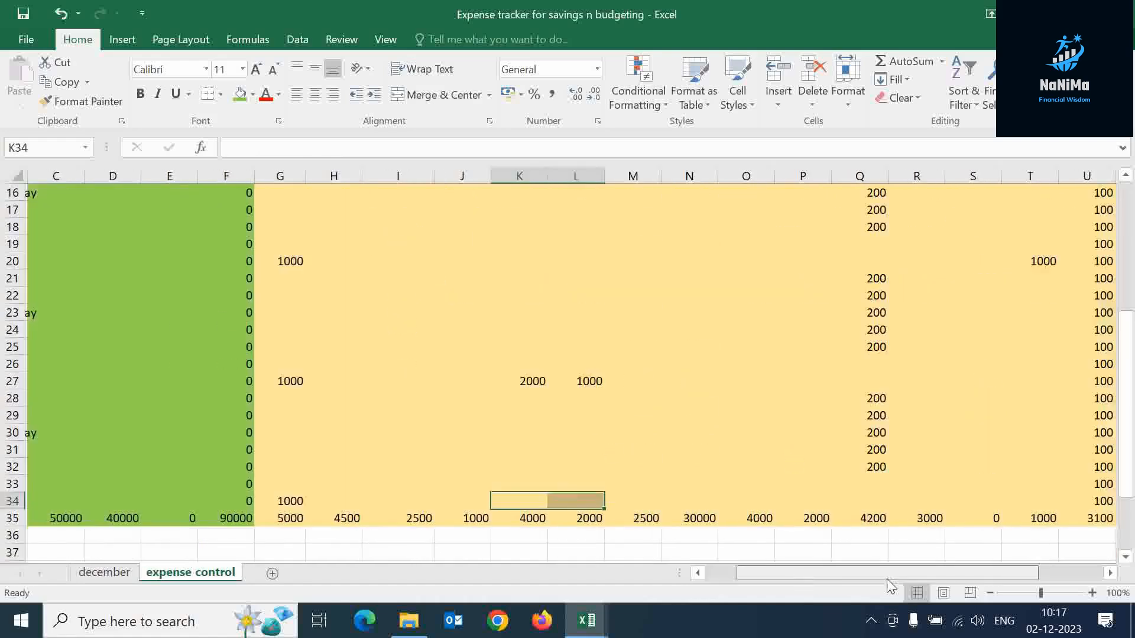
pyautogui.scroll(-3, 795, 462)
pyautogui.scroll(8, 875, 288)
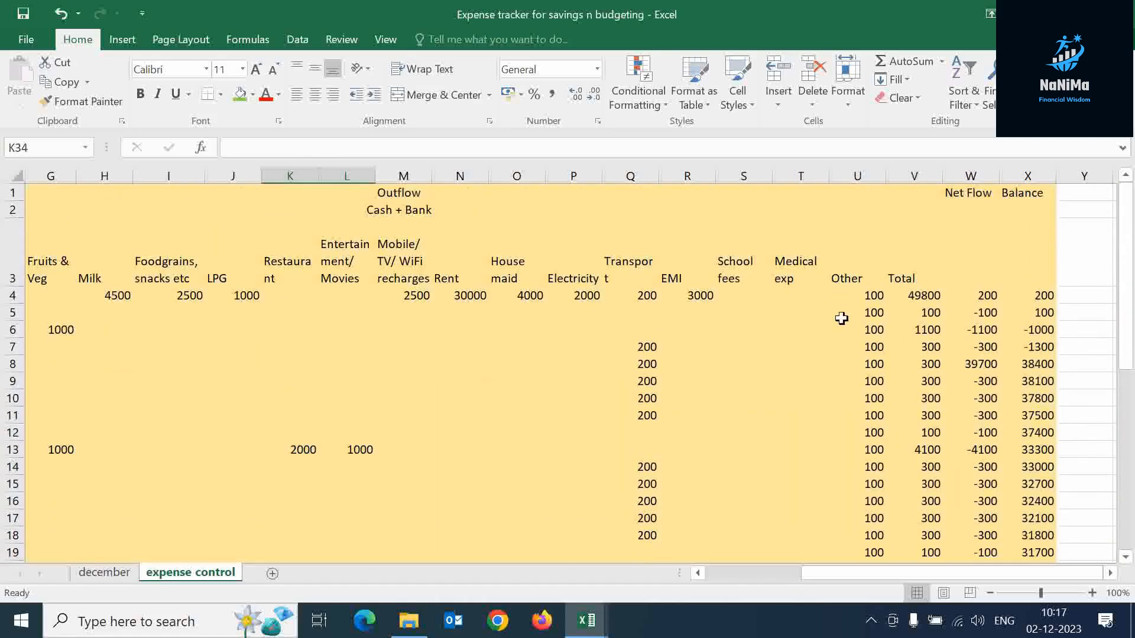
pyautogui.scroll(-9, 841, 317)
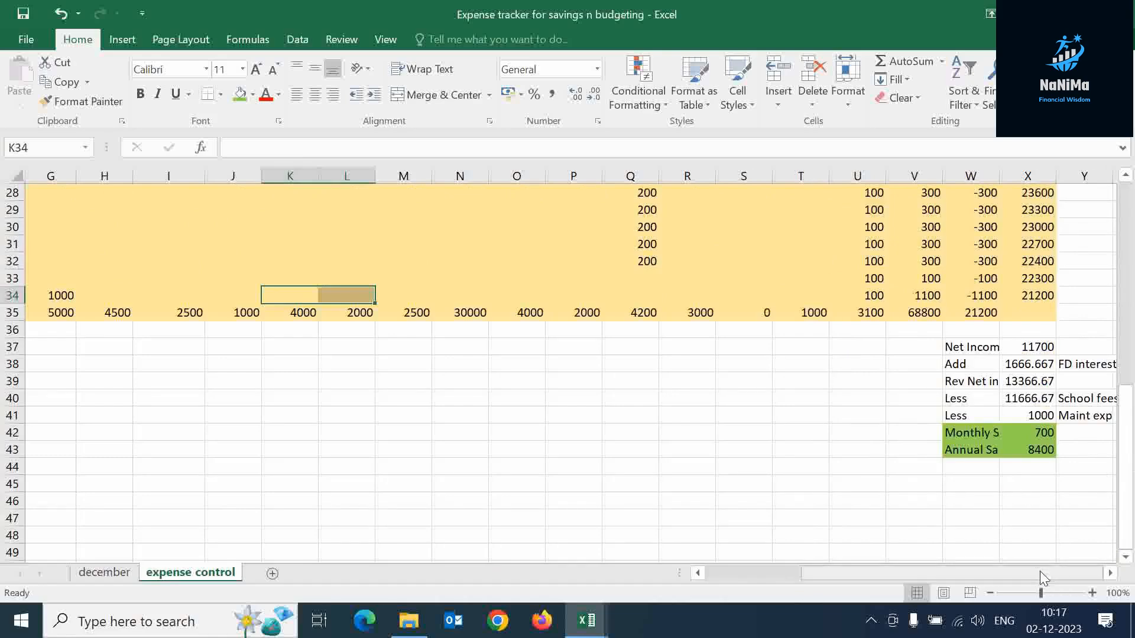
pyautogui.moveTo(1041, 571); pyautogui.dragTo(1001, 572)
pyautogui.scroll(9, 928, 497)
# Step: Replace every 200 with 20 in the Transport column, Q4:Q34, of the expense control sheet
pyautogui.click(912, 335)
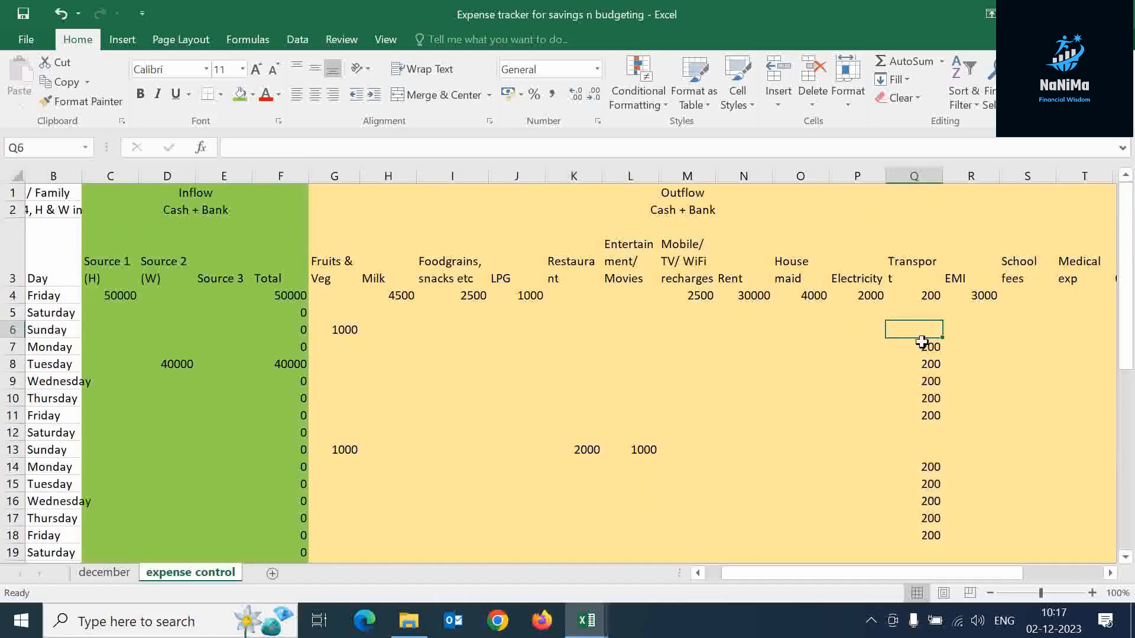
pyautogui.click(919, 296)
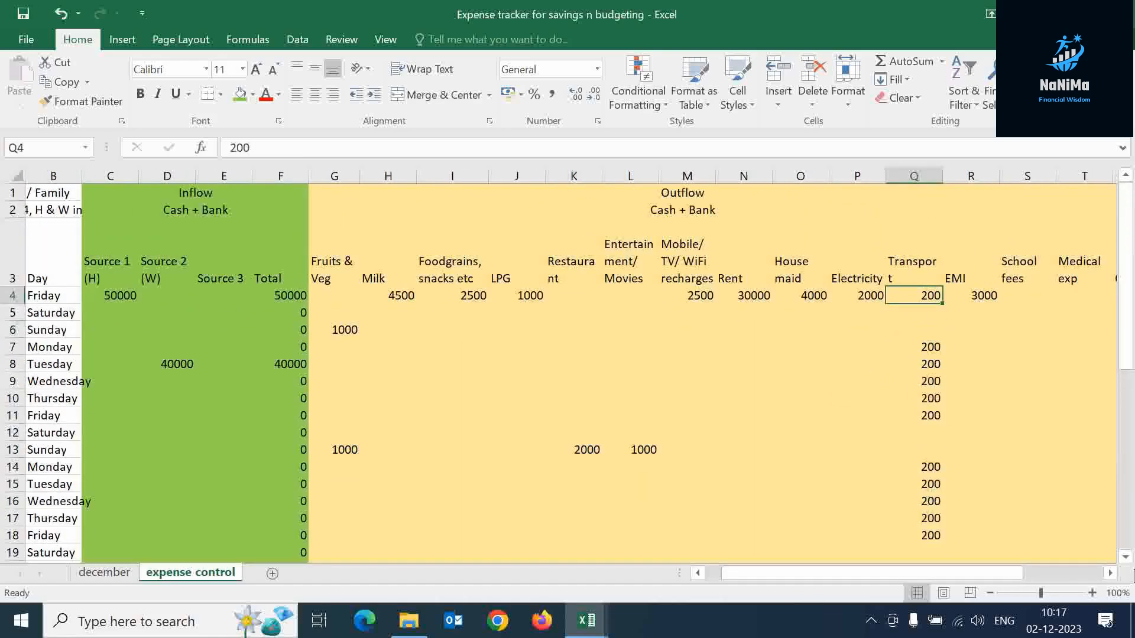
pyautogui.moveTo(919, 296); pyautogui.dragTo(940, 494)
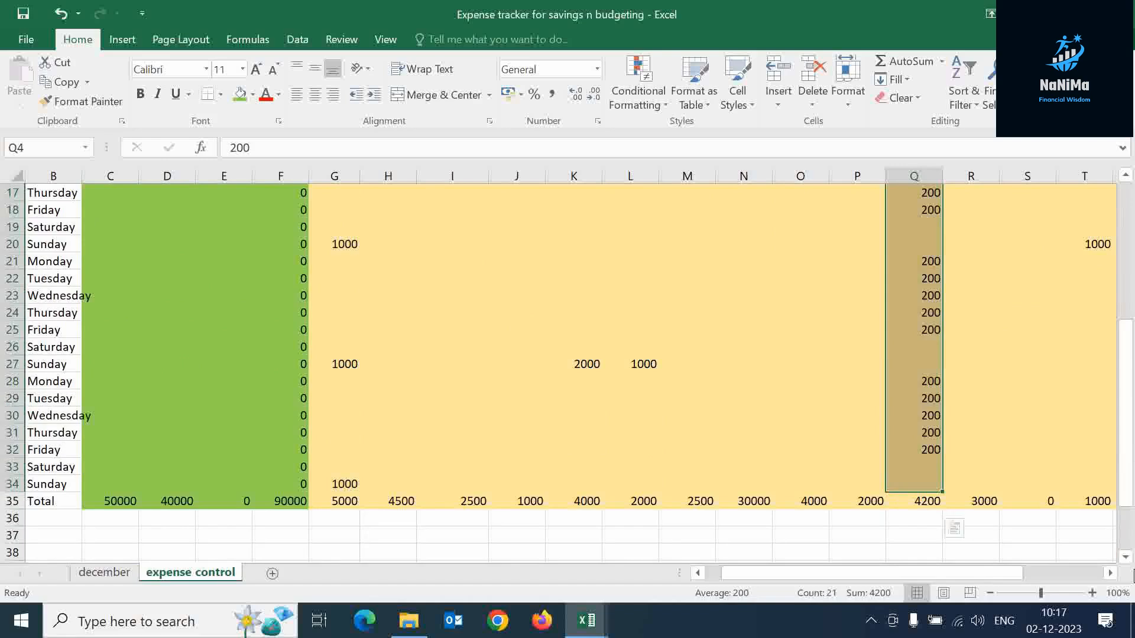
pyautogui.hotkey('ctrl', 'f')
pyautogui.click(469, 386)
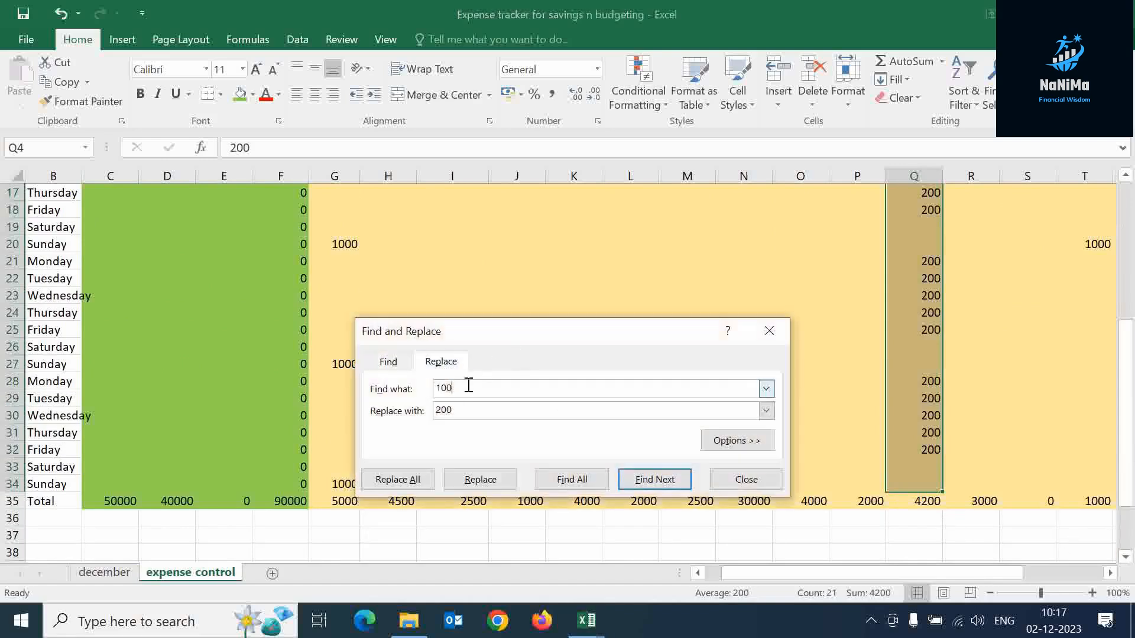
pyautogui.moveTo(479, 389); pyautogui.dragTo(246, 314)
pyautogui.write('200')
pyautogui.press('Tab')
pyautogui.write('20')
pyautogui.click(397, 479)
pyautogui.click(573, 357)
pyautogui.click(912, 446)
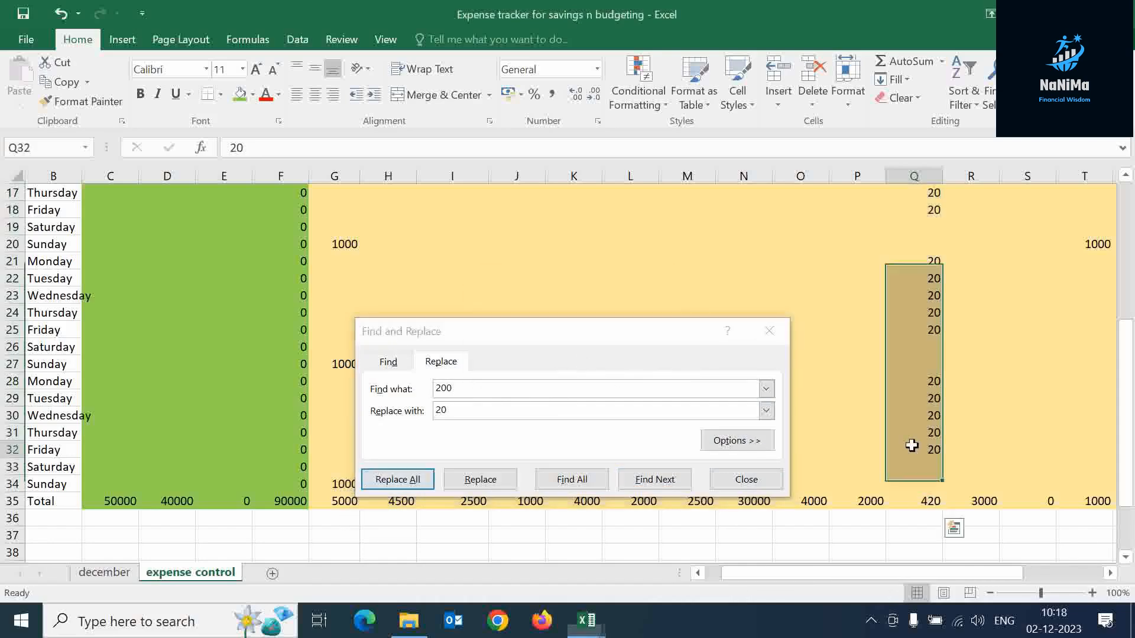
pyautogui.click(769, 331)
# Step: Review the reduced transport amounts, the running balance column and the savings summary below the table
pyautogui.scroll(5, 888, 420)
pyautogui.click(931, 295)
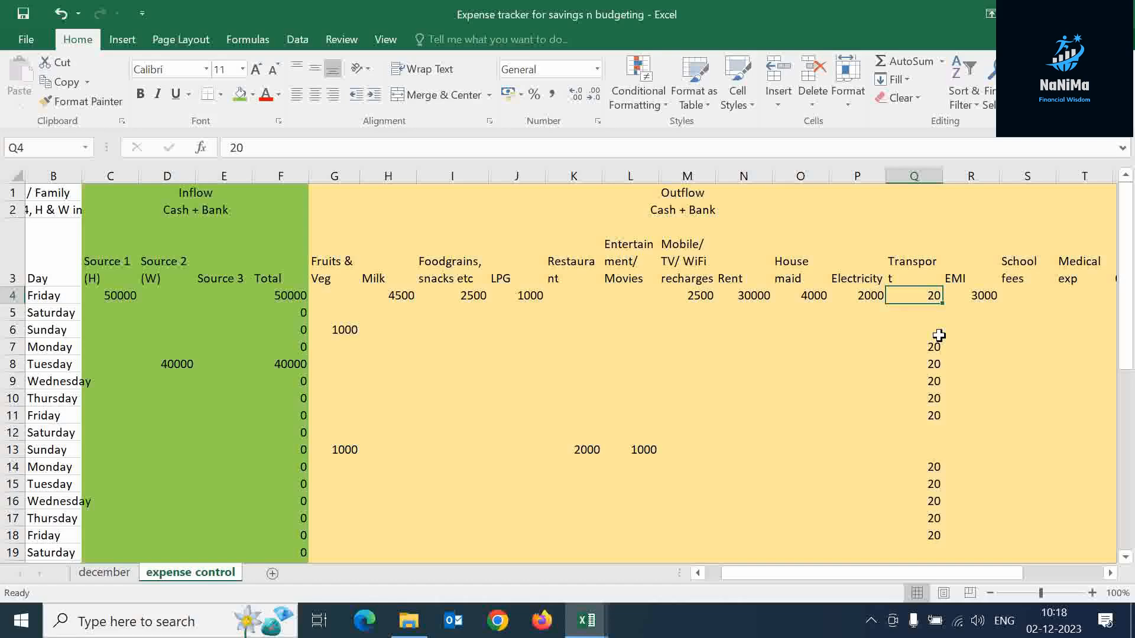
pyautogui.press('Up')
pyautogui.press('Up')
pyautogui.press('Up')
pyautogui.press('Up')
pyautogui.press('Up')
pyautogui.press('Up')
pyautogui.press('Up')
pyautogui.press('Up')
pyautogui.press('Up')
pyautogui.press('Up')
pyautogui.press('Up')
pyautogui.press('Up')
pyautogui.press('Up')
pyautogui.press('Up')
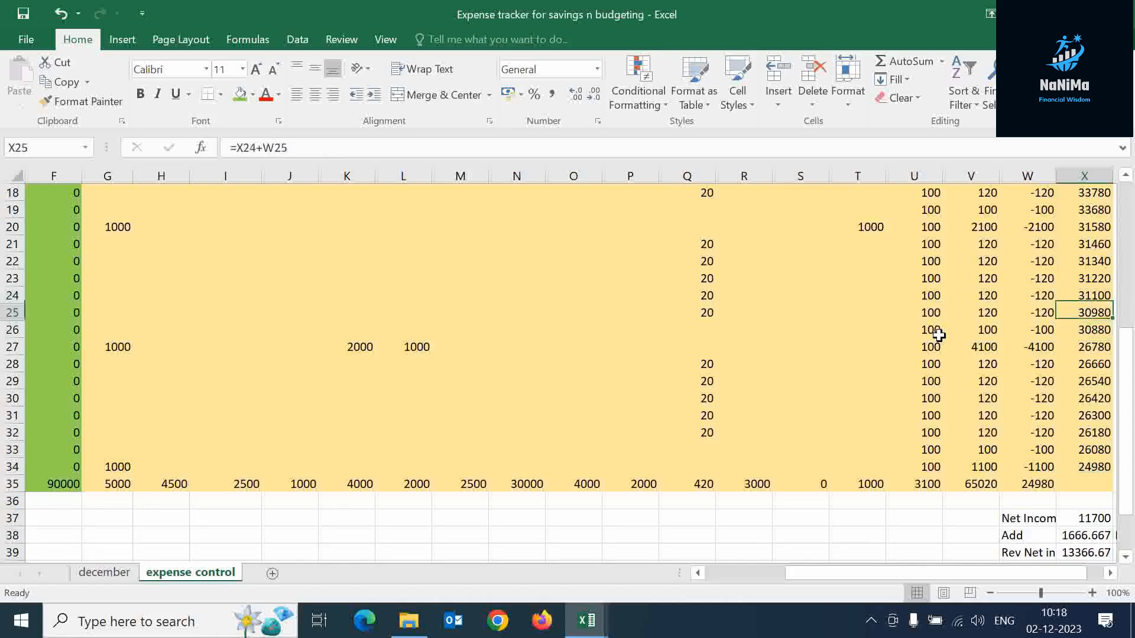
pyautogui.press('Down')
pyautogui.press('Down')
pyautogui.press('Down')
pyautogui.press('Down')
pyautogui.press('Down')
pyautogui.press('Down')
pyautogui.press('Down')
pyautogui.press('Down')
pyautogui.press('Down')
pyautogui.press('Down')
pyautogui.press('Down')
pyautogui.press('Down')
pyautogui.press('Down')
pyautogui.press('Down')
pyautogui.press('Down')
pyautogui.press('Down')
pyautogui.press('Down')
pyautogui.press('Down')
pyautogui.press('Down')
pyautogui.press('Down')
pyautogui.press('Right')
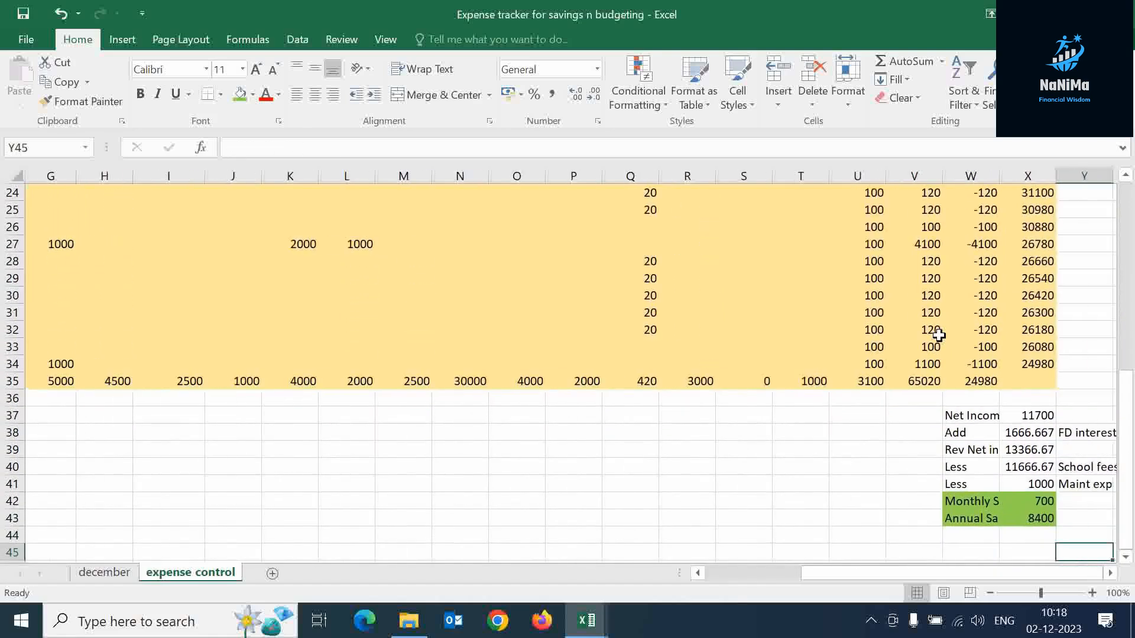
# Step: Link the Net Income amount in X37 to the net total in W35
pyautogui.press('Left')
pyautogui.press('Up')
pyautogui.press('Up')
pyautogui.press('Up')
pyautogui.press('Up')
pyautogui.press('Up')
pyautogui.press('Up')
pyautogui.press('Up')
pyautogui.press('Up')
pyautogui.press('Up')
pyautogui.press('Down')
pyautogui.write('=')
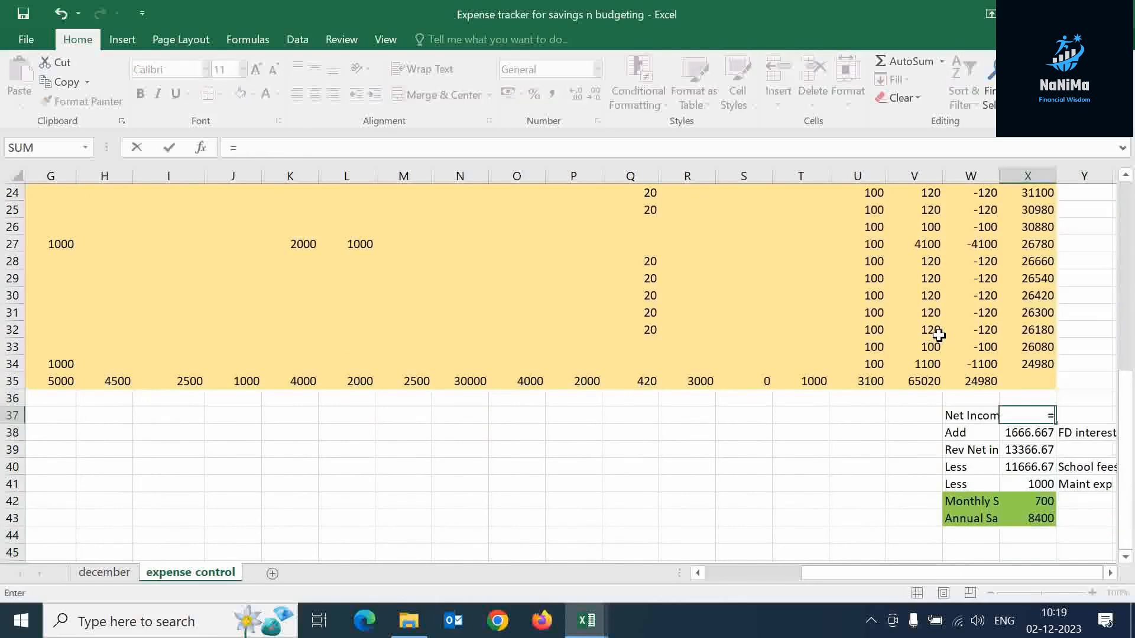
pyautogui.press('Up')
pyautogui.press('Up')
pyautogui.press('Up')
pyautogui.press('Left')
pyautogui.press('Down')
pyautogui.press('Return')
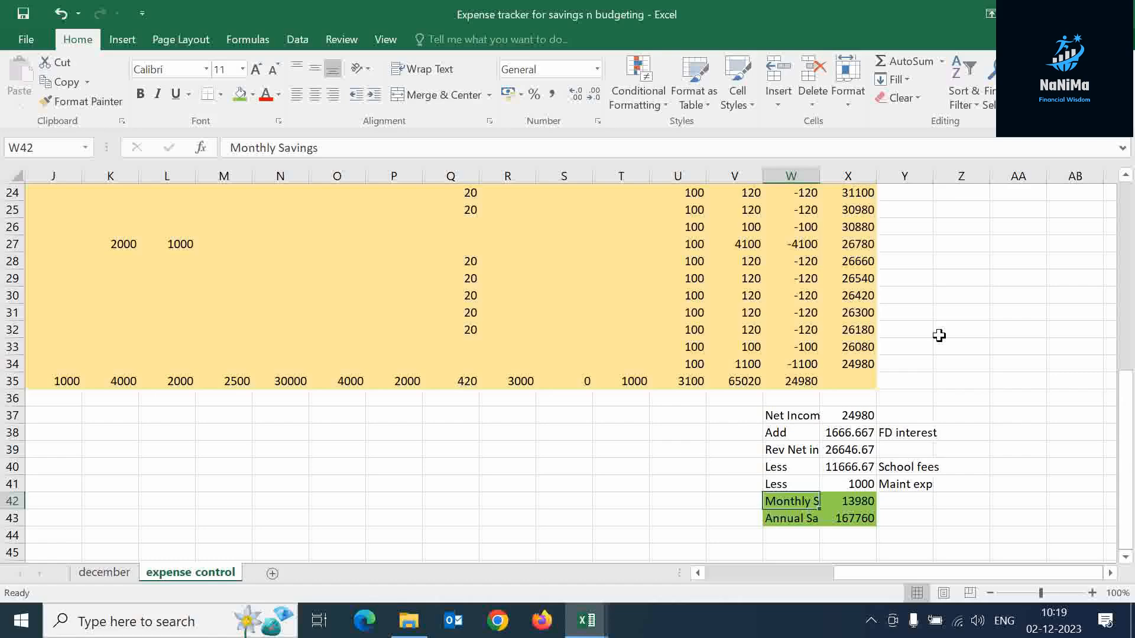
# Step: Check the monthly and annual savings amounts in the expense control summary
pyautogui.press('Right')
pyautogui.press('Down')
pyautogui.press('Down')
pyautogui.press('Down')
pyautogui.press('Down')
pyautogui.press('Down')
pyautogui.press('Down')
pyautogui.press('Up')
pyautogui.press('Up')
pyautogui.press('Up')
pyautogui.press('Up')
pyautogui.press('Up')
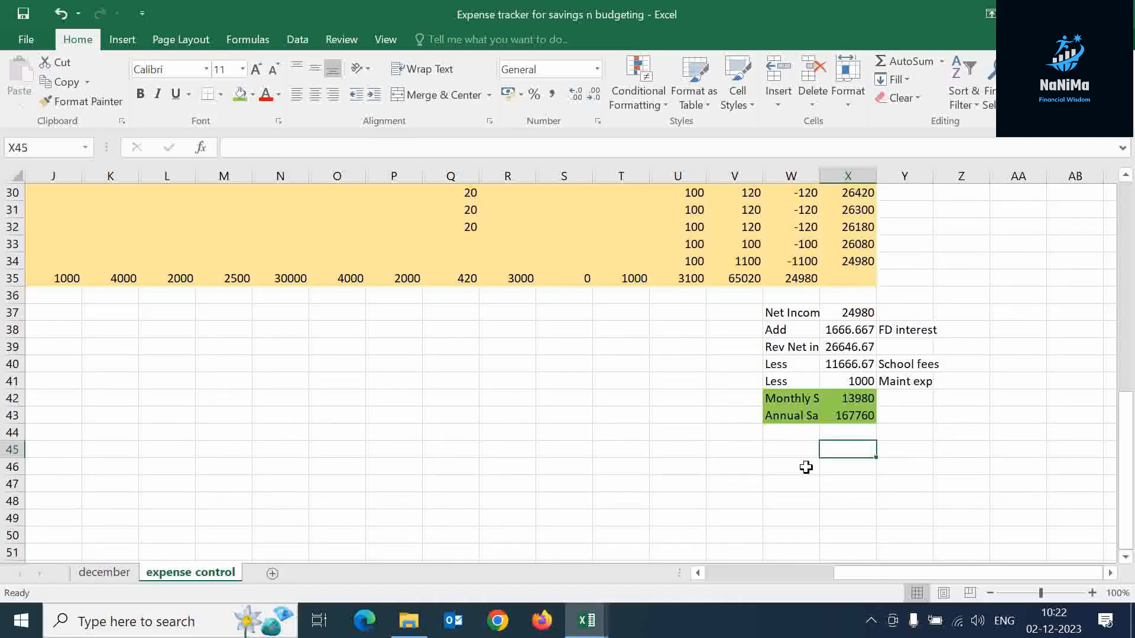
# Step: Enter the label "Life insurance" in Y44, beneath the annual savings row
pyautogui.press('Up')
pyautogui.press('Right')
pyautogui.press('Left')
pyautogui.press('Left')
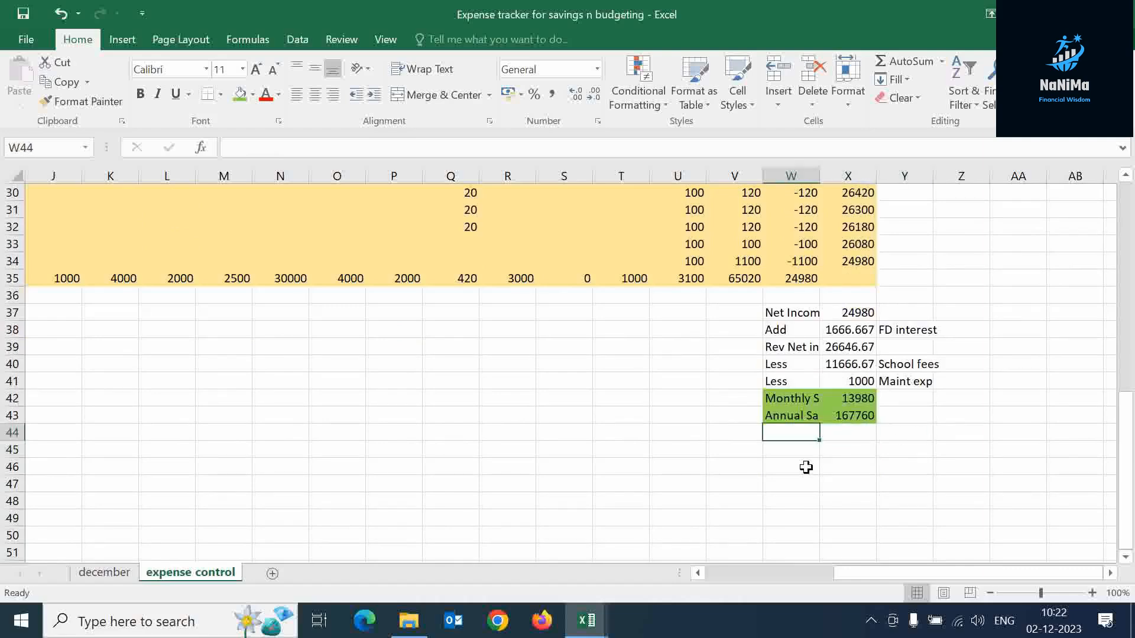
pyautogui.write('L')
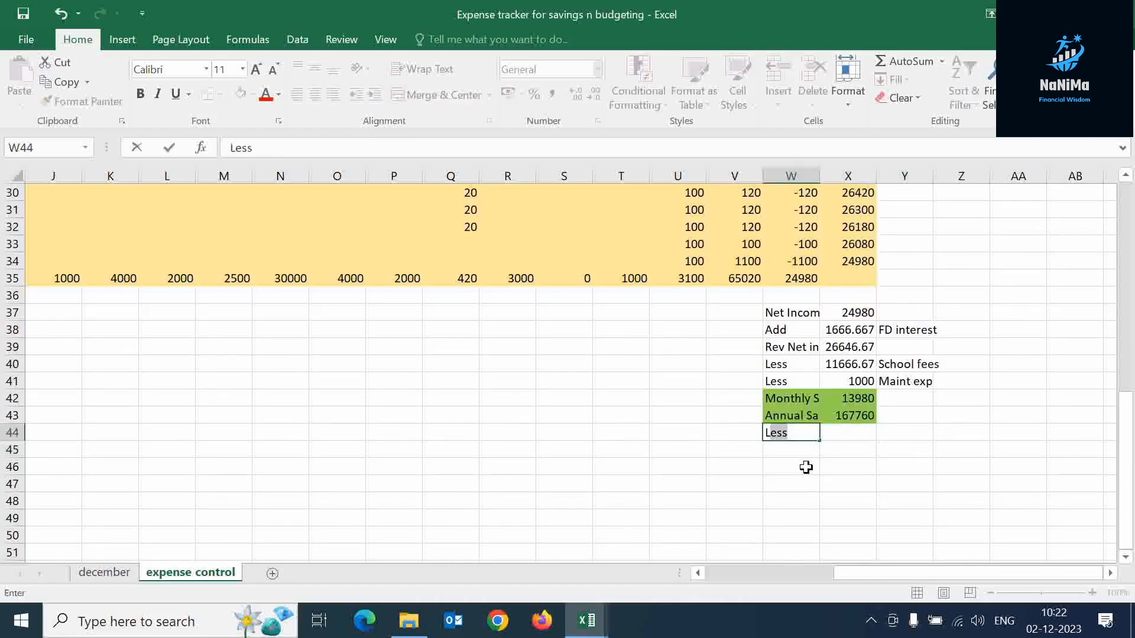
pyautogui.press('Escape')
pyautogui.press('Right')
pyautogui.press('Right')
pyautogui.write('Life')
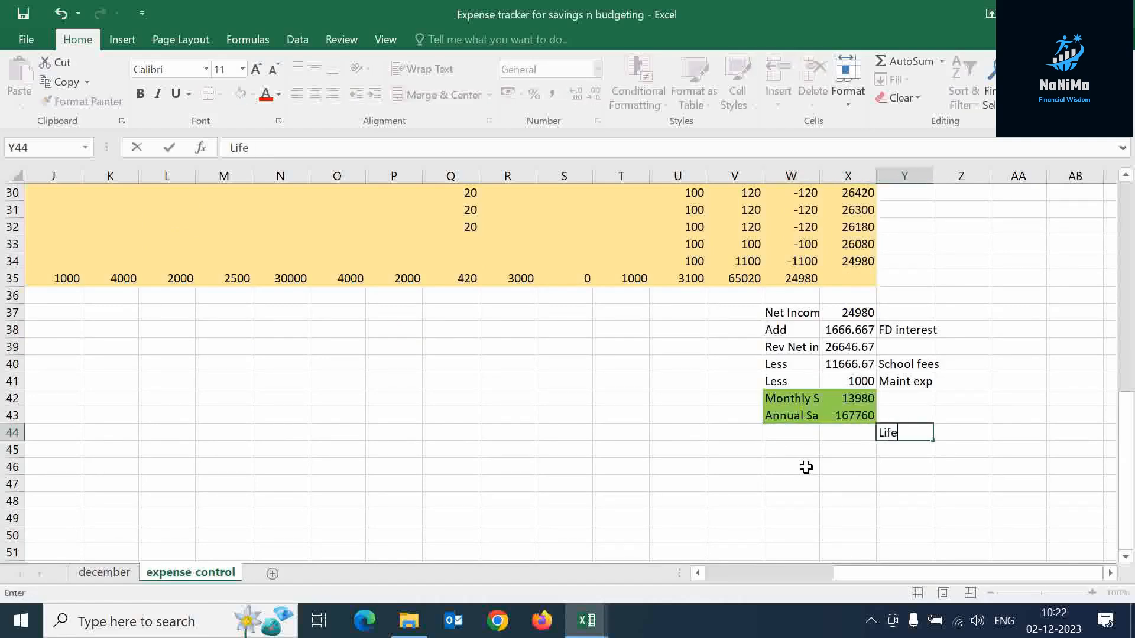
pyautogui.write(' insurance')
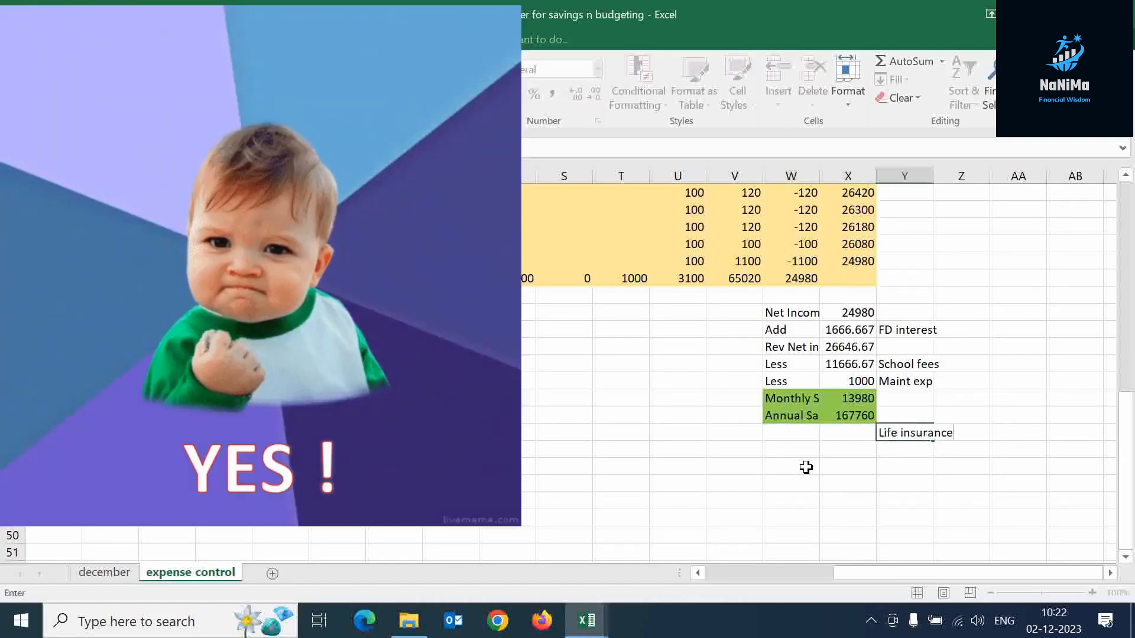
pyautogui.press('Return')
# Step: Enter the labels "Medical Insurance" in Y45 and "Emergency funds" in Y46
pyautogui.write('Medica')
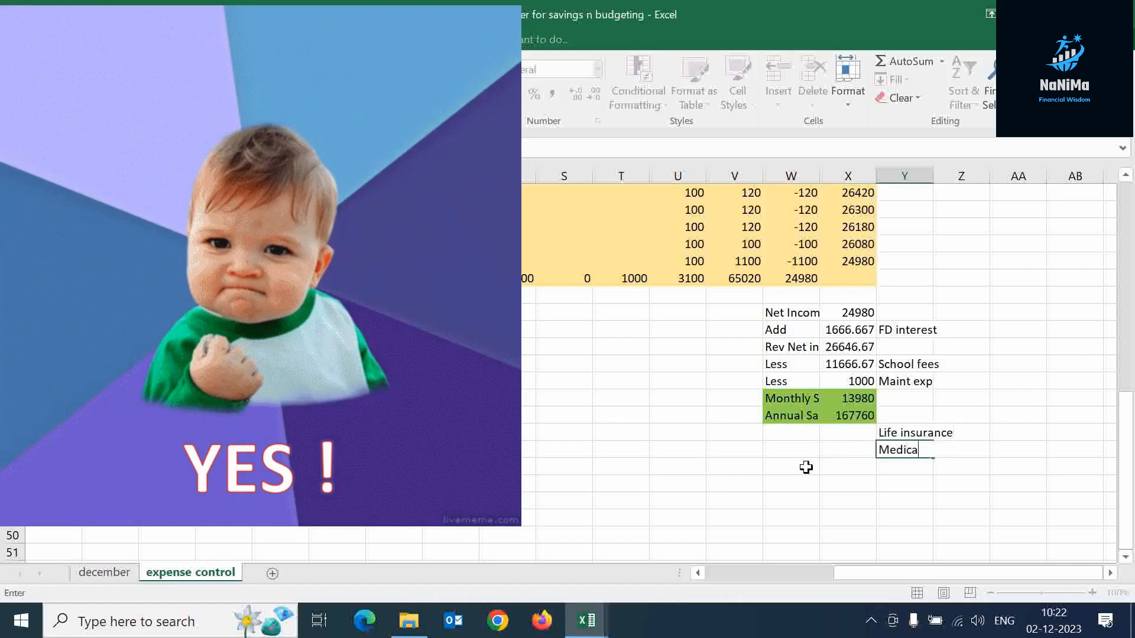
pyautogui.write('l Insurance')
pyautogui.press('Return')
pyautogui.write('Emerge')
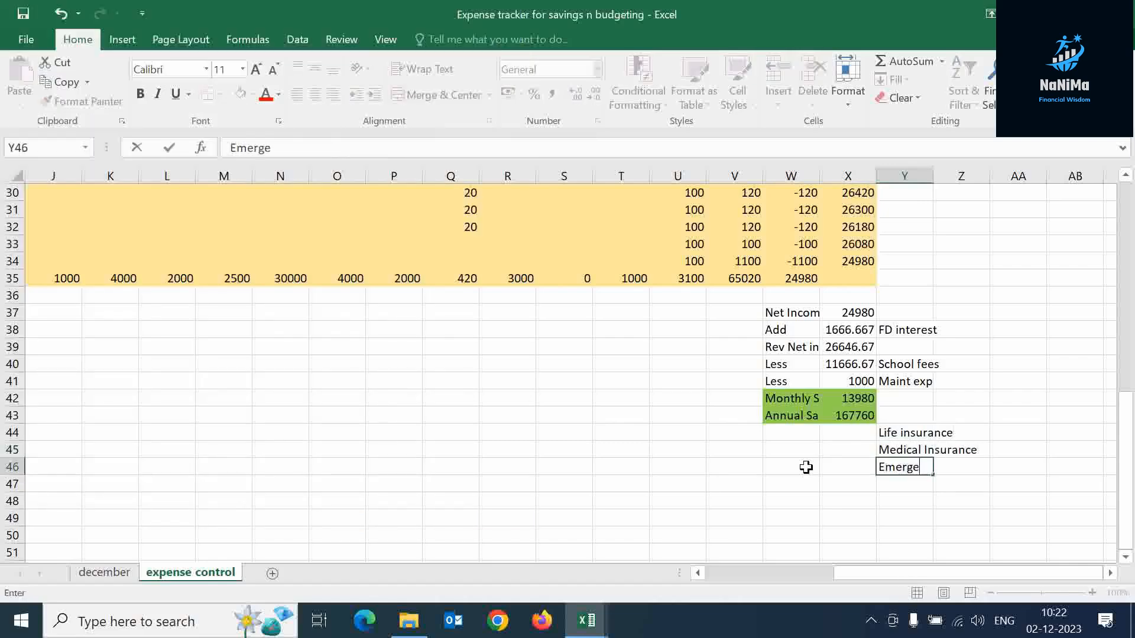
pyautogui.write('ncy funds')
pyautogui.press('Return')
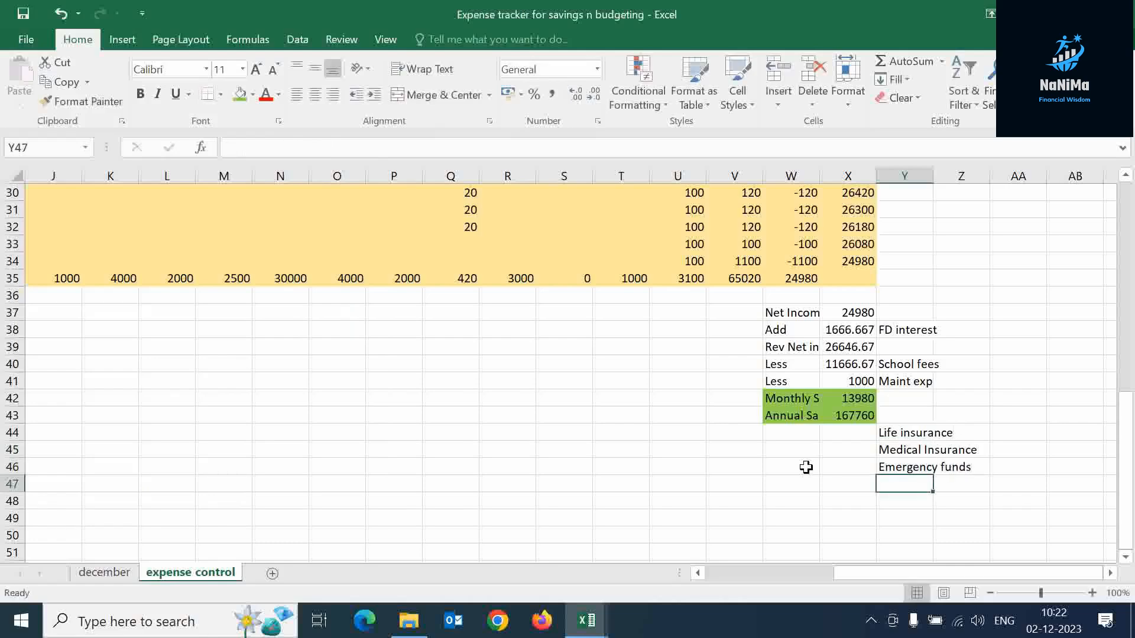
# Step: Calculate the life insurance cover in AA44 with the formula =90000*12*10
pyautogui.press('Left')
pyautogui.press('Up')
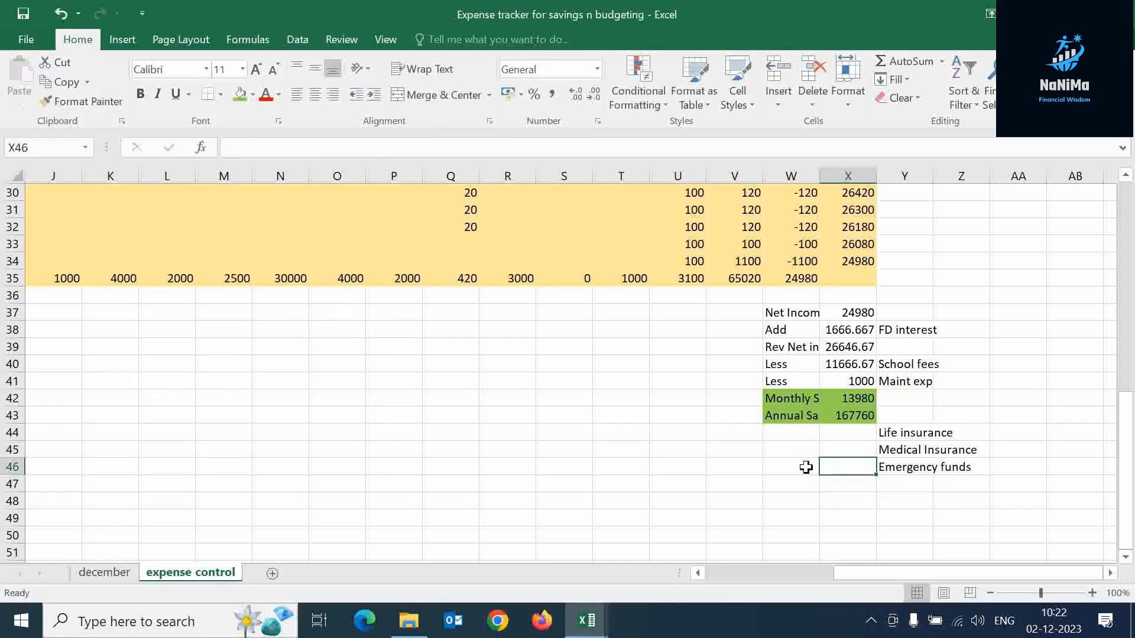
pyautogui.press('Right')
pyautogui.press('Right')
pyautogui.press('Right')
pyautogui.press('Up')
pyautogui.press('Up')
pyautogui.write('=')
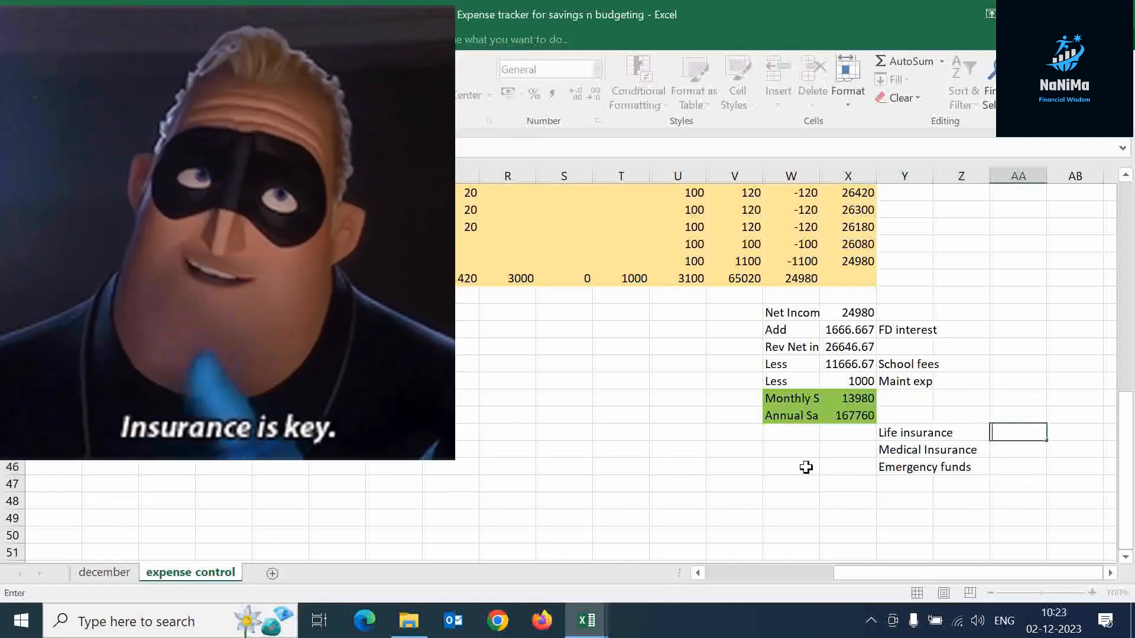
pyautogui.write('90')
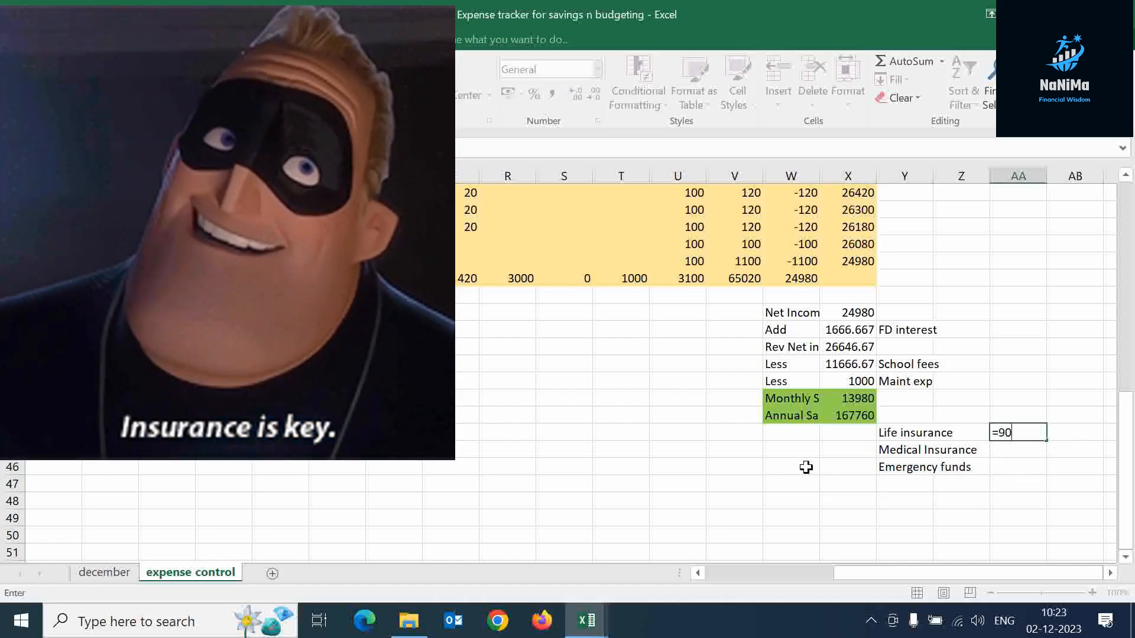
pyautogui.write('000*')
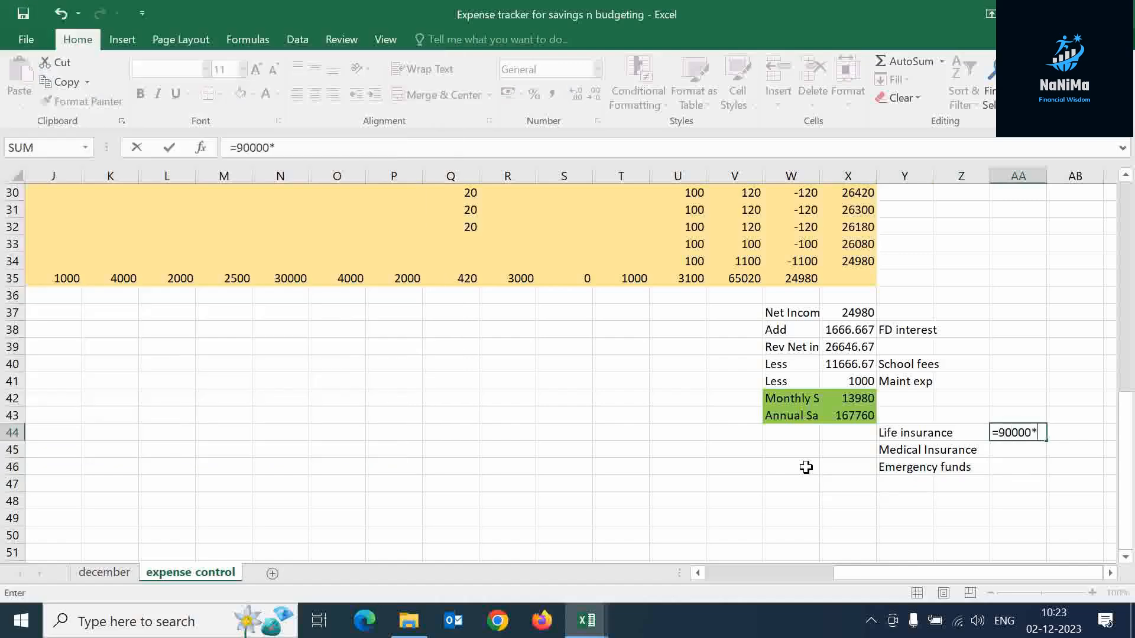
pyautogui.write('12*10')
pyautogui.hotkey('ctrl', 'Return')
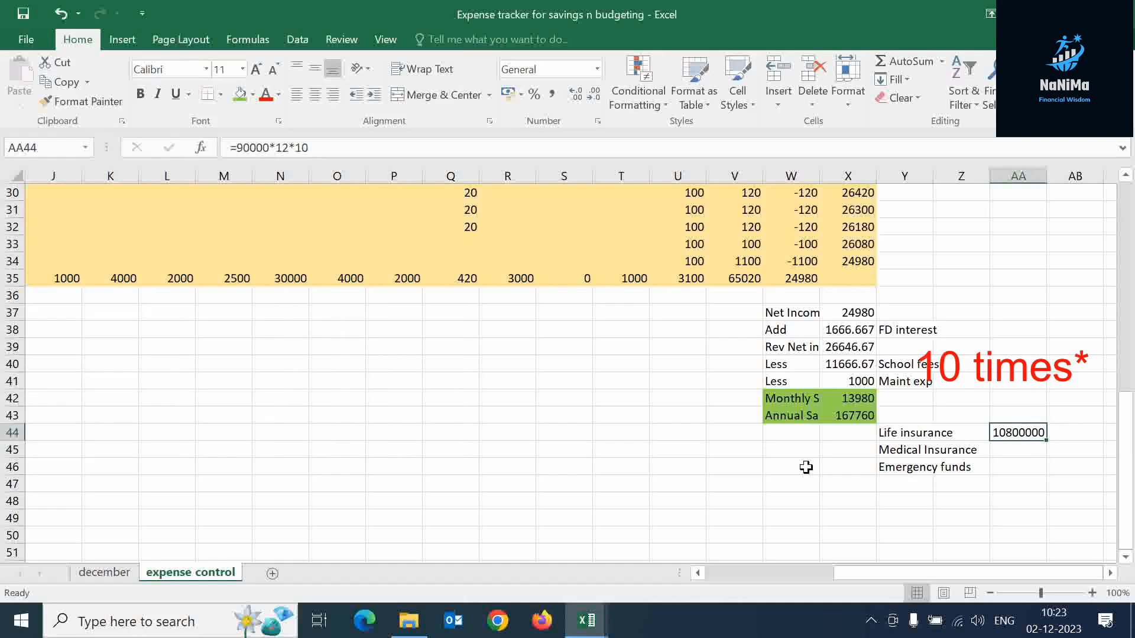
# Step: Enter 10000 in X44 as the life insurance amount
pyautogui.press('Left')
pyautogui.press('Left')
pyautogui.press('Left')
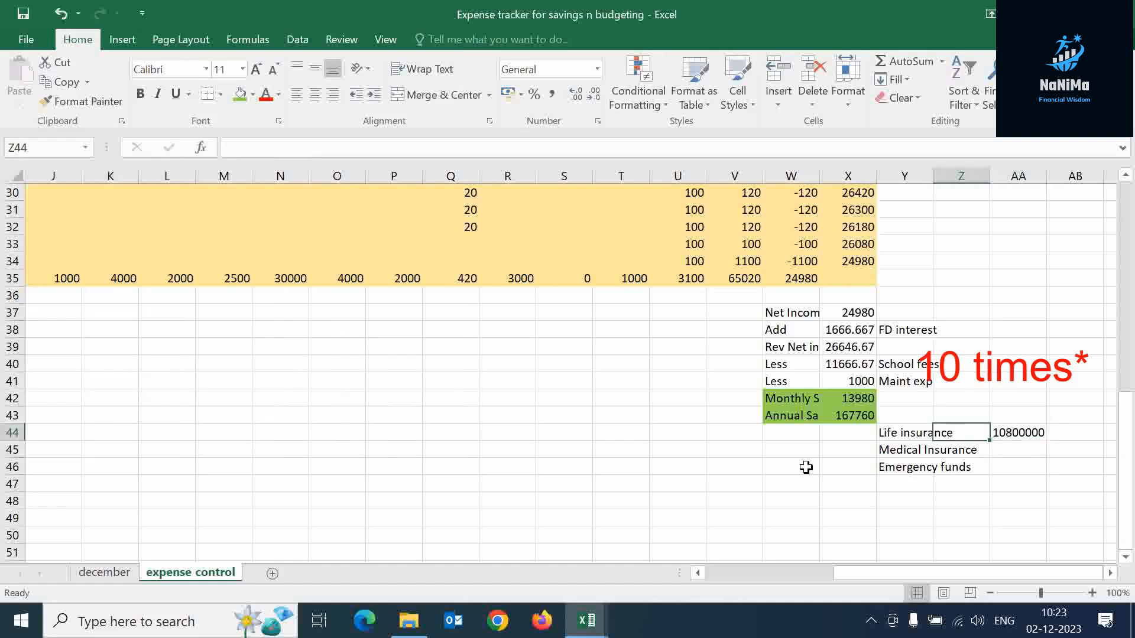
pyautogui.write('10000')
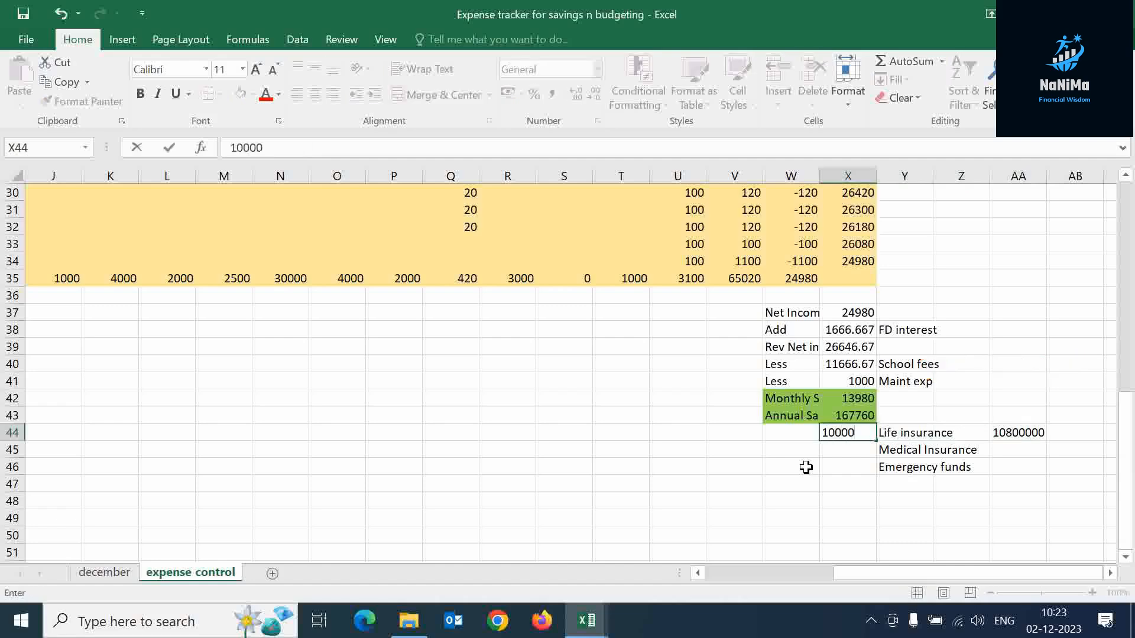
pyautogui.press('Return')
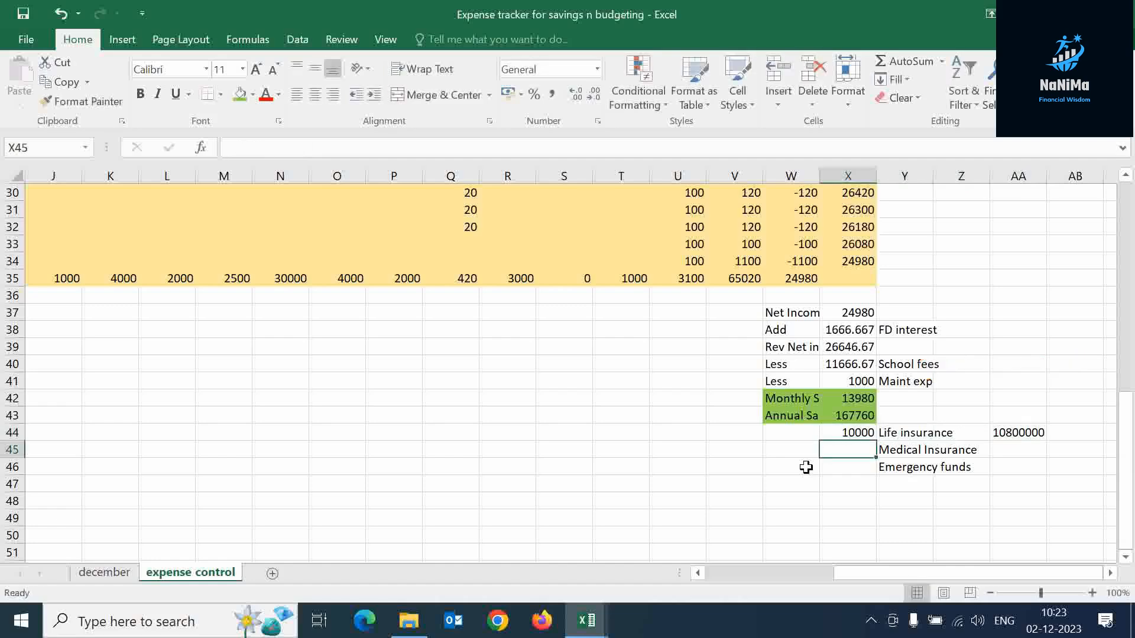
# Step: Enter "10- 15 lacs" in AA45 as the medical insurance cover
pyautogui.press('Right')
pyautogui.press('Right')
pyautogui.press('Right')
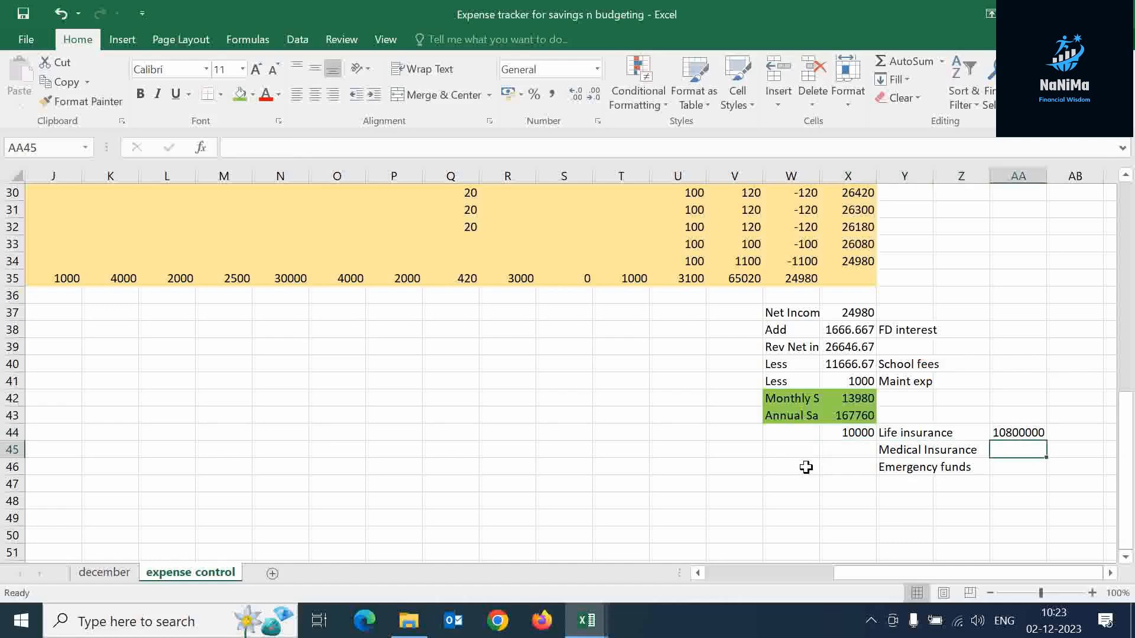
pyautogui.write('10- 15 lacs')
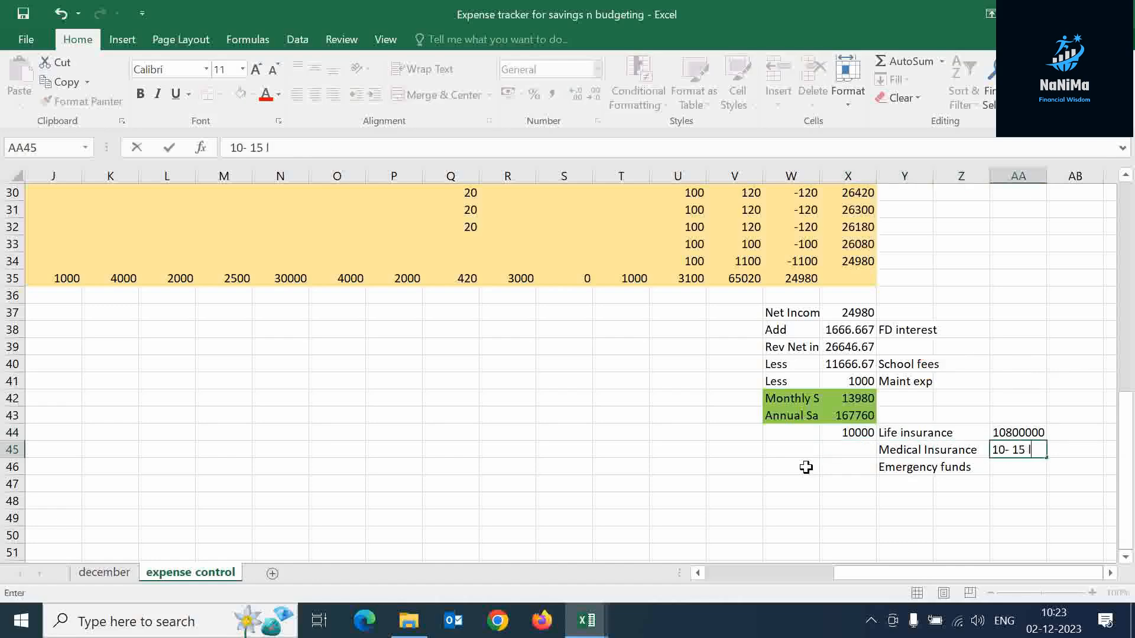
pyautogui.press('Left')
# Step: Enter 15000 for Medical Insurance in X45 and 20000 for Emergency funds in X46
pyautogui.write('1')
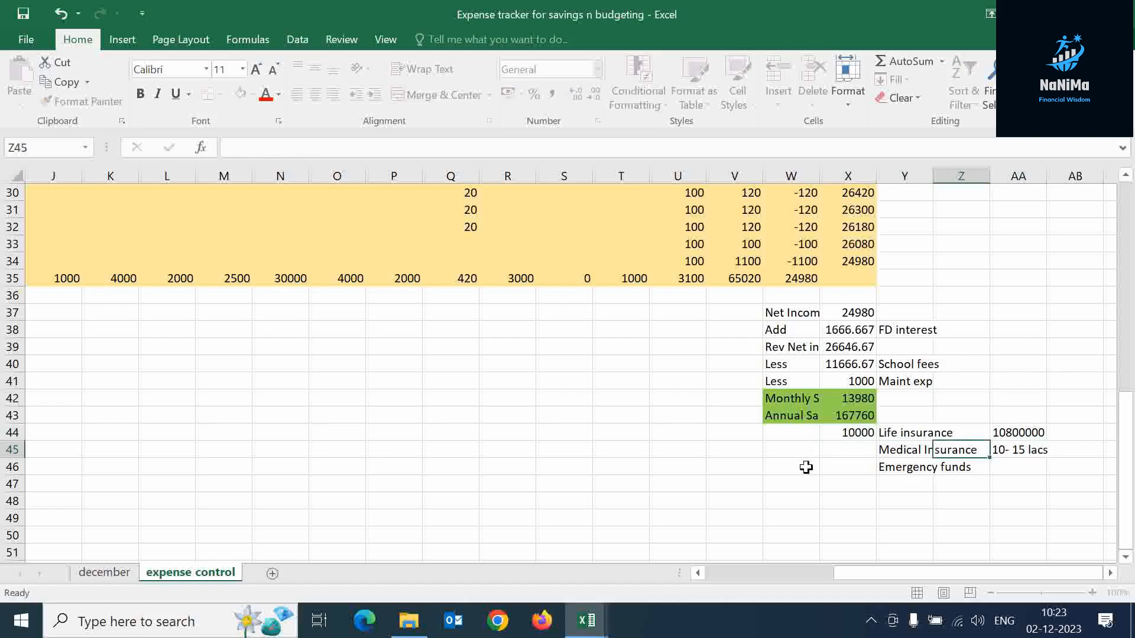
pyautogui.press('Escape')
pyautogui.press('Left')
pyautogui.press('Left')
pyautogui.write('15000')
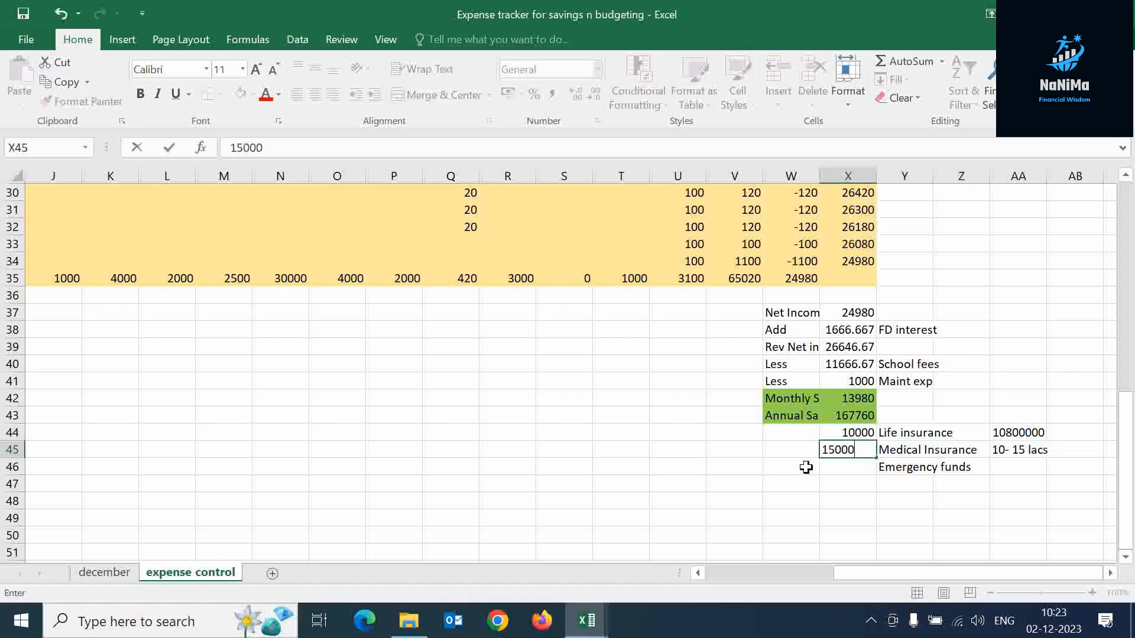
pyautogui.press('Return')
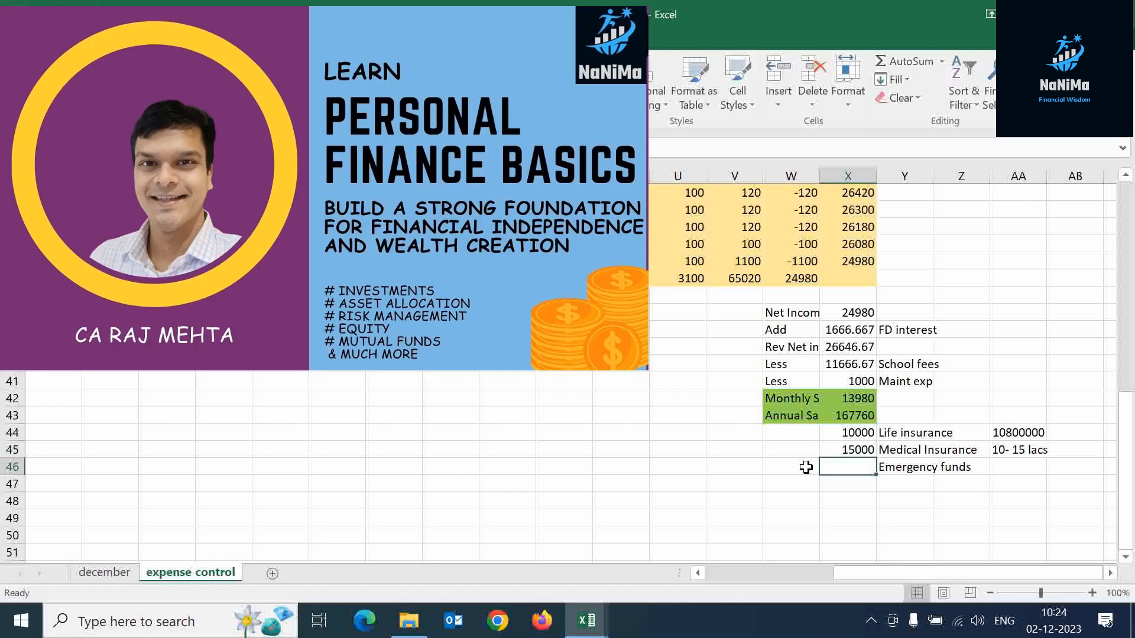
pyautogui.write('20000')
pyautogui.press('Return')
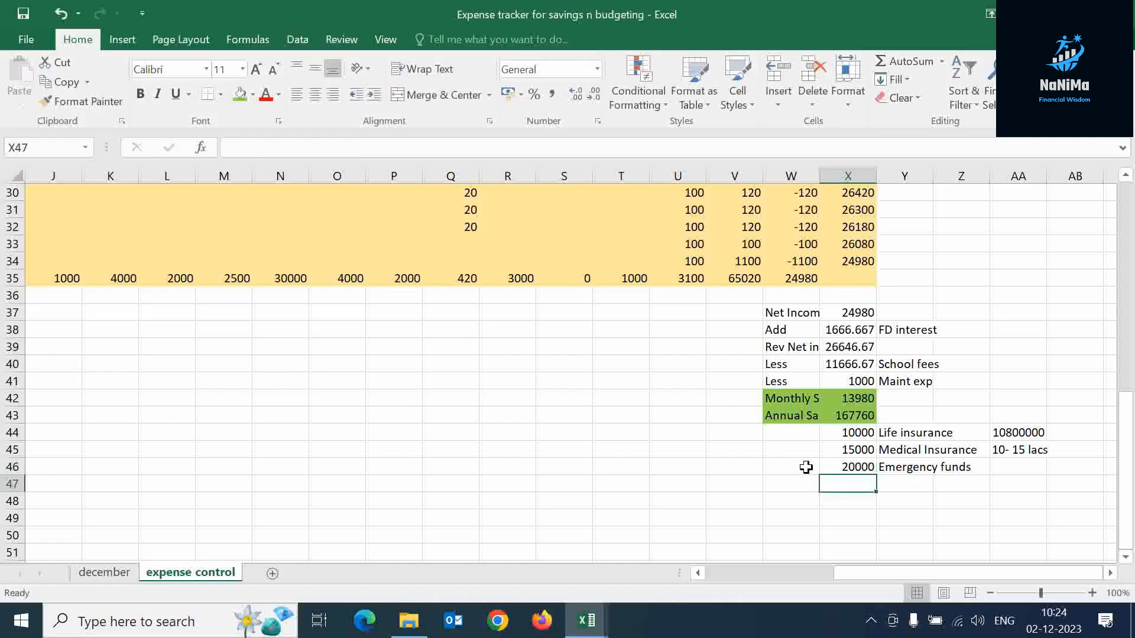
# Step: Enter the label "Risk Management" in Y47, below Emergency funds
pyautogui.press('Right')
pyautogui.write('Ris')
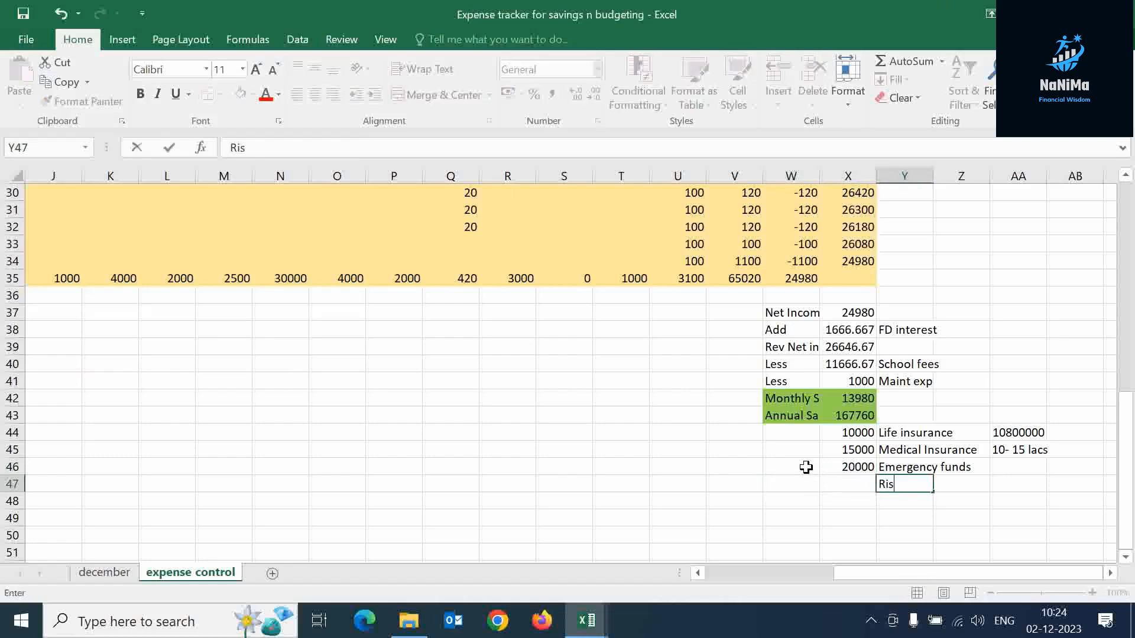
pyautogui.write('k Management')
# Step: Total the insurance and emergency fund amounts in X47 with the formula =X44+X45+X46
pyautogui.press('Left')
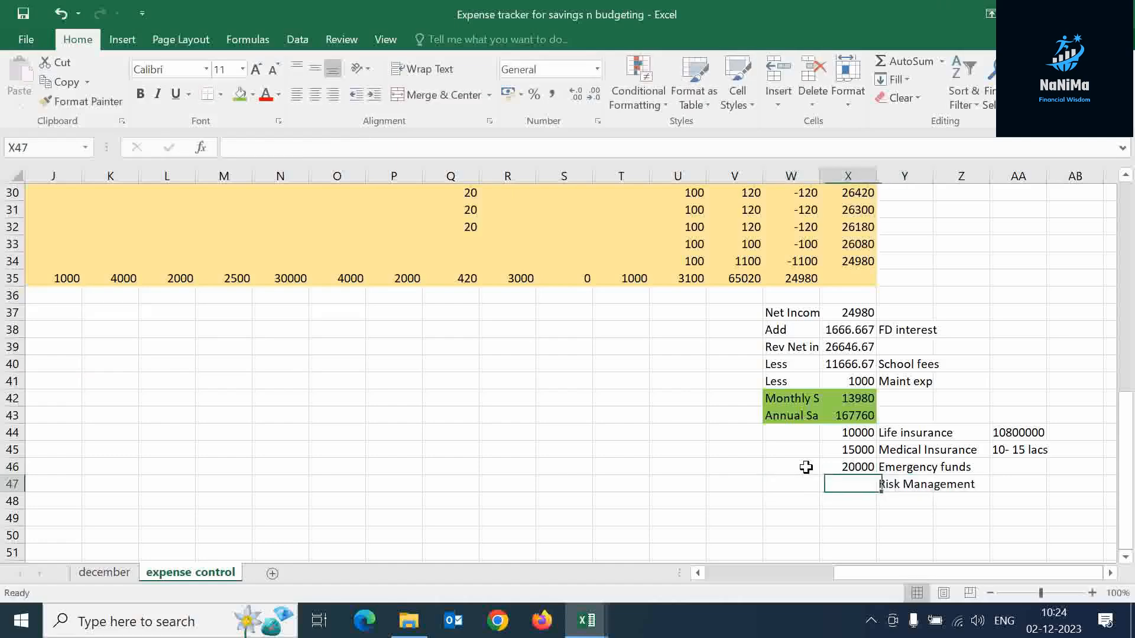
pyautogui.write('=')
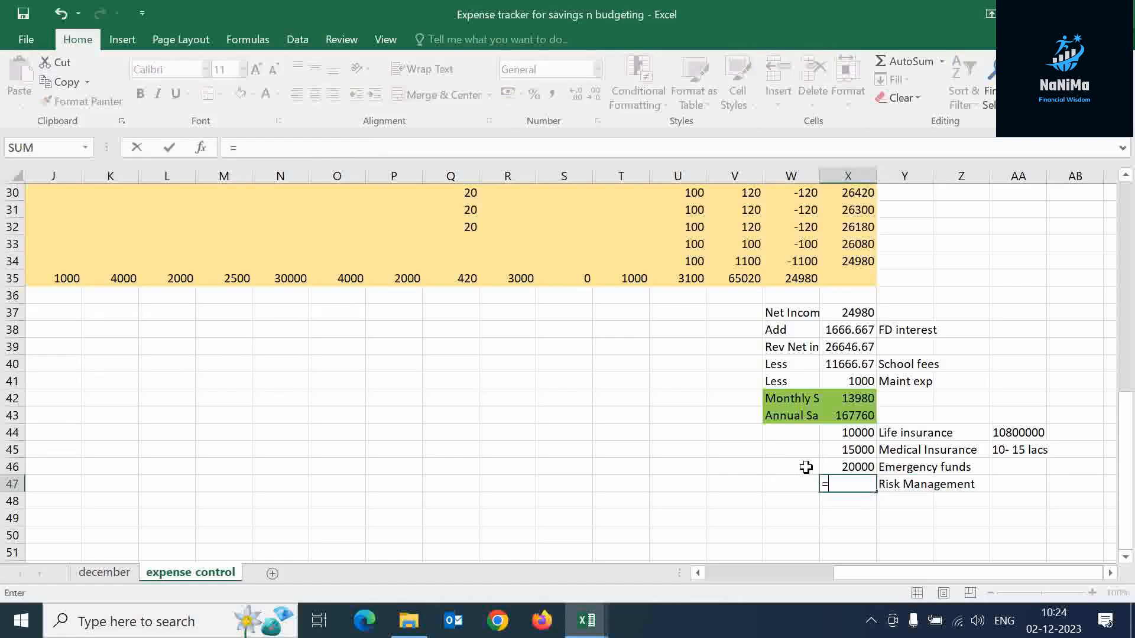
pyautogui.press('Up')
pyautogui.press('Up')
pyautogui.press('Up')
pyautogui.write('+')
pyautogui.press('Up')
pyautogui.press('Up')
pyautogui.write('+')
pyautogui.press('Up')
pyautogui.press('Return')
pyautogui.press('Left')
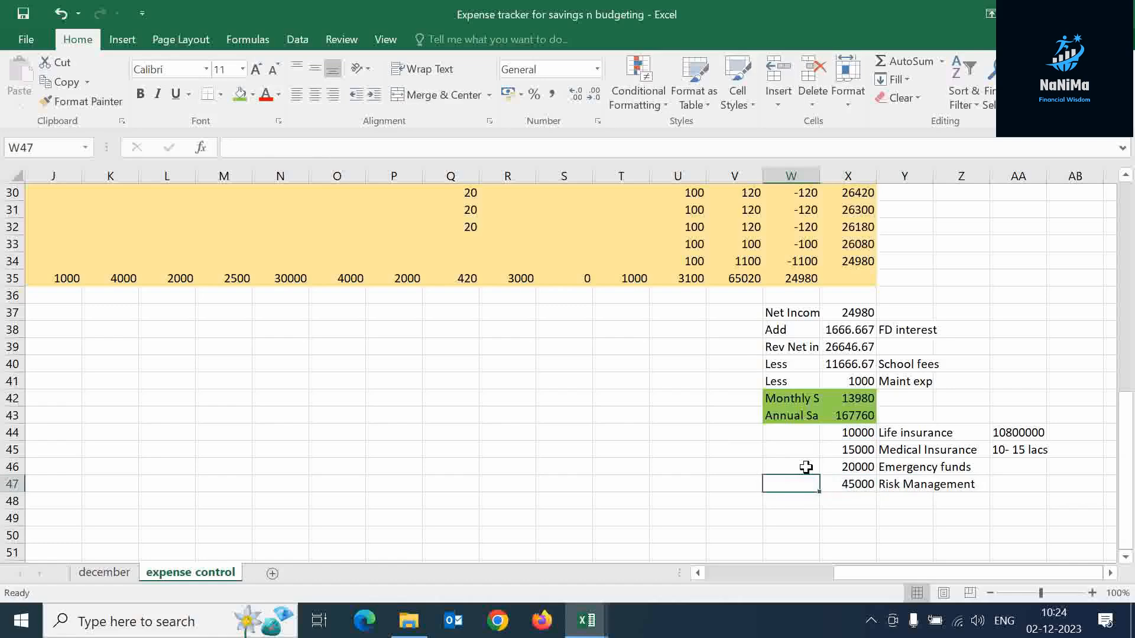
# Step: Fill the Risk Management cells X47:Y47 with light gold
pyautogui.press('Right')
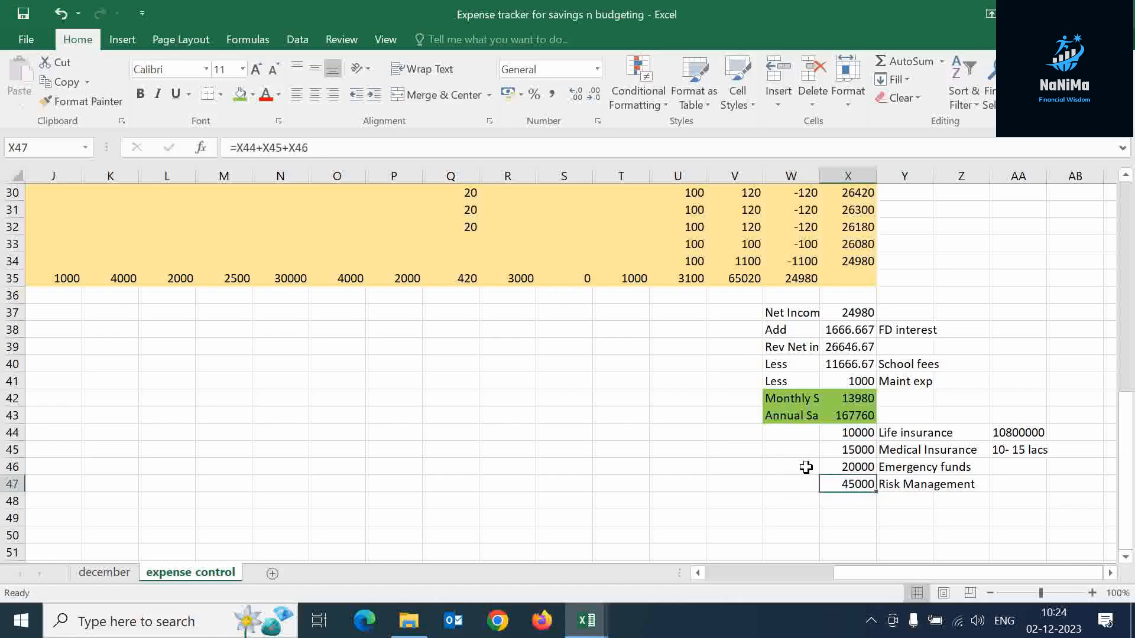
pyautogui.hotkey('shift', 'Right')
pyautogui.click(252, 95)
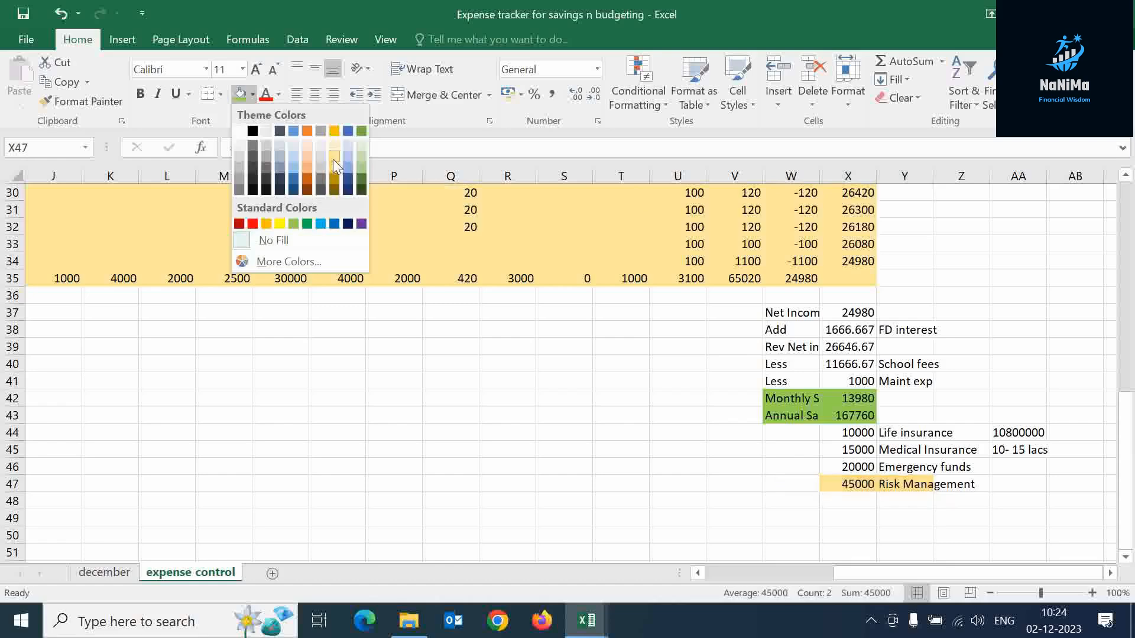
pyautogui.click(333, 170)
# Step: Subtract the risk management total from the annual savings in X48 with the formula =X43-X47
pyautogui.scroll(-2, 866, 494)
pyautogui.click(839, 399)
pyautogui.write('=')
pyautogui.press('Up')
pyautogui.press('Up')
pyautogui.press('Up')
pyautogui.press('Up')
pyautogui.press('Up')
pyautogui.write('-')
pyautogui.press('Up')
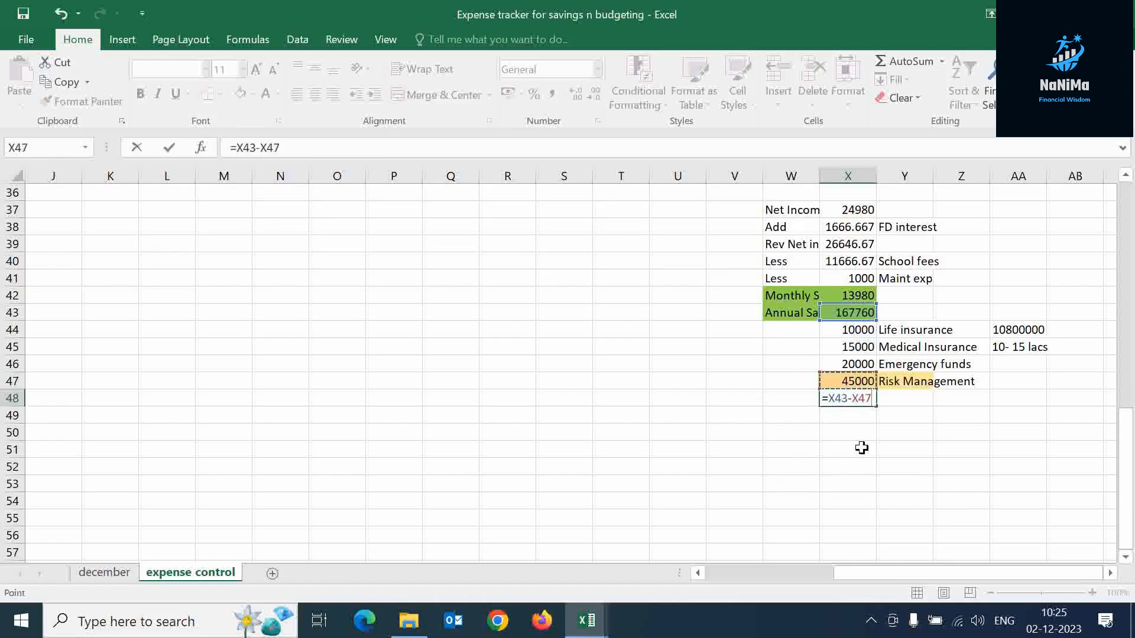
pyautogui.press('Return')
pyautogui.press('Up')
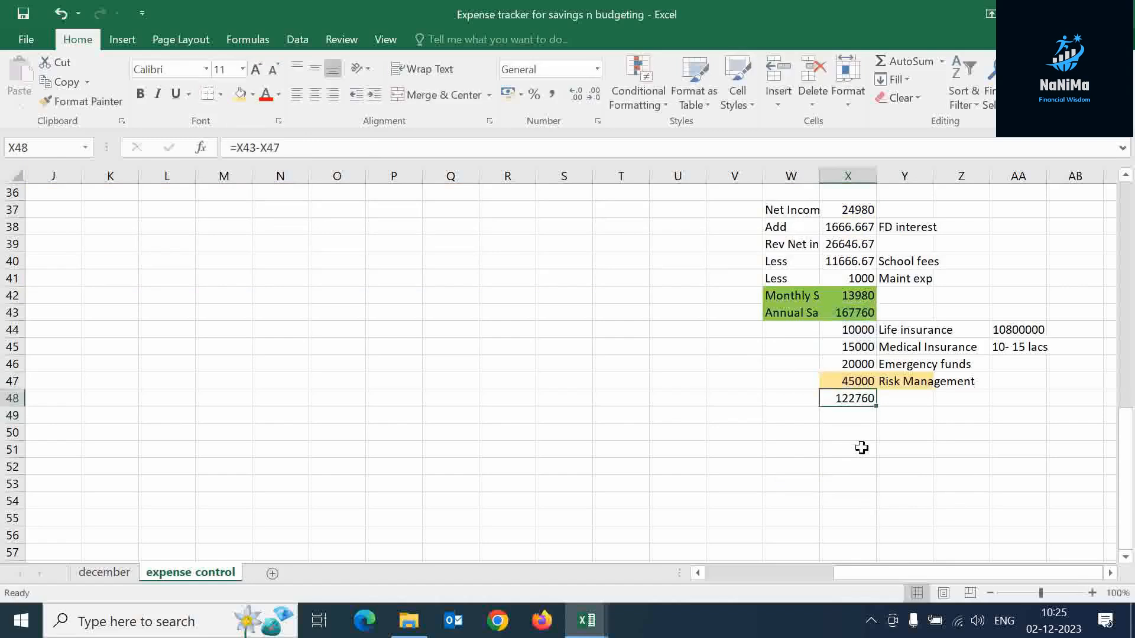
# Step: Label the remaining amount in Y48 as "Amount available for investments p.a"
pyautogui.press('Right')
pyautogui.press('Left')
pyautogui.press('Right')
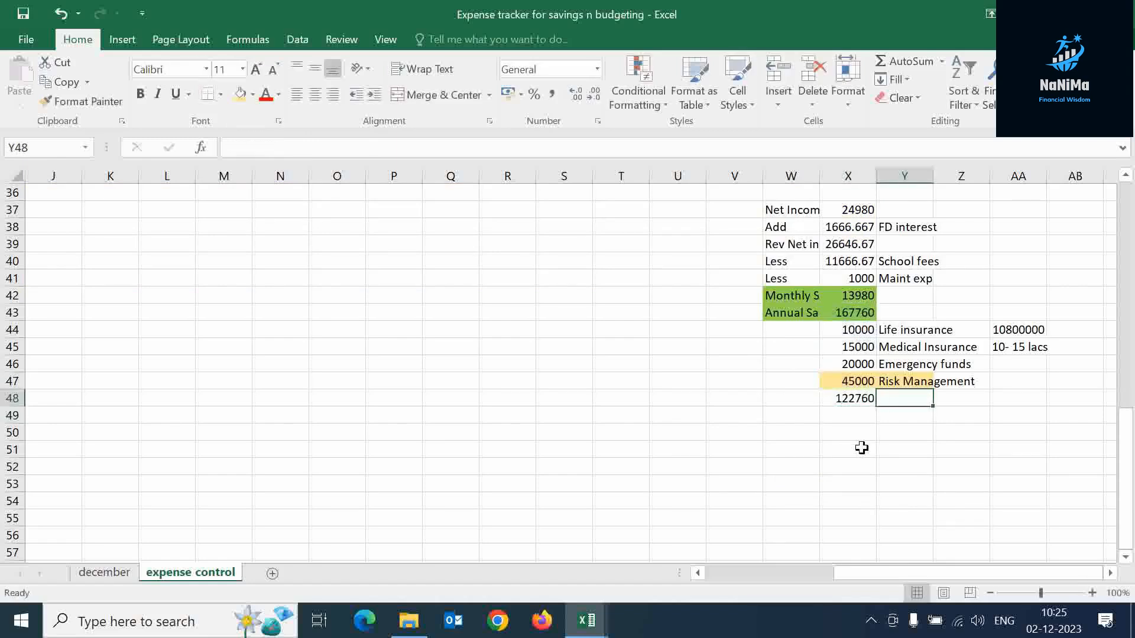
pyautogui.write('Amount a')
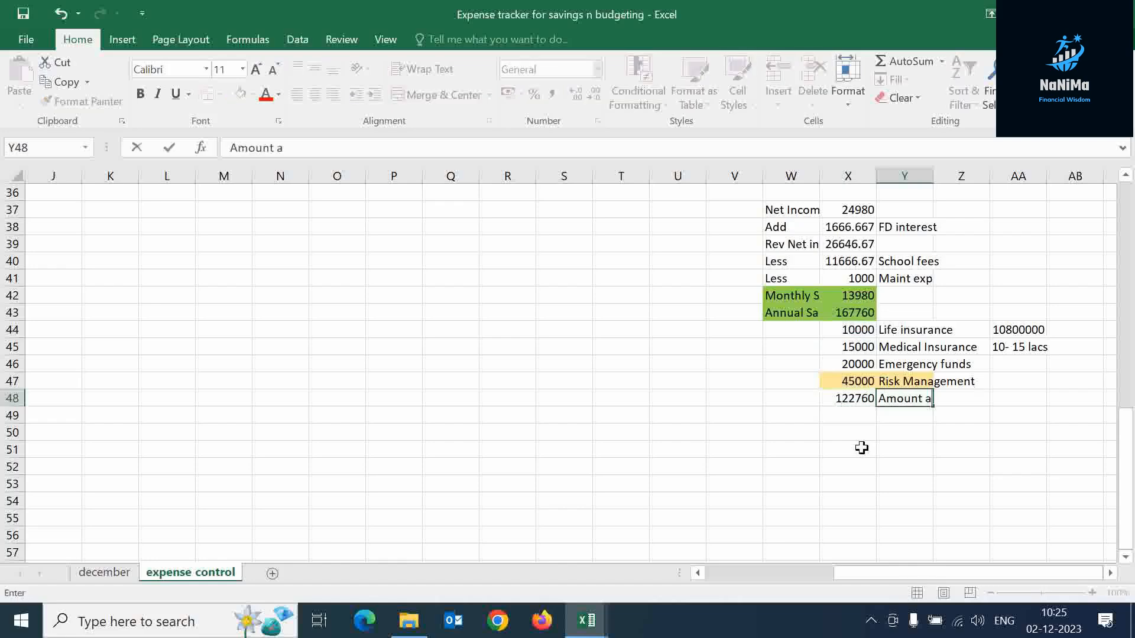
pyautogui.write('vailable for i')
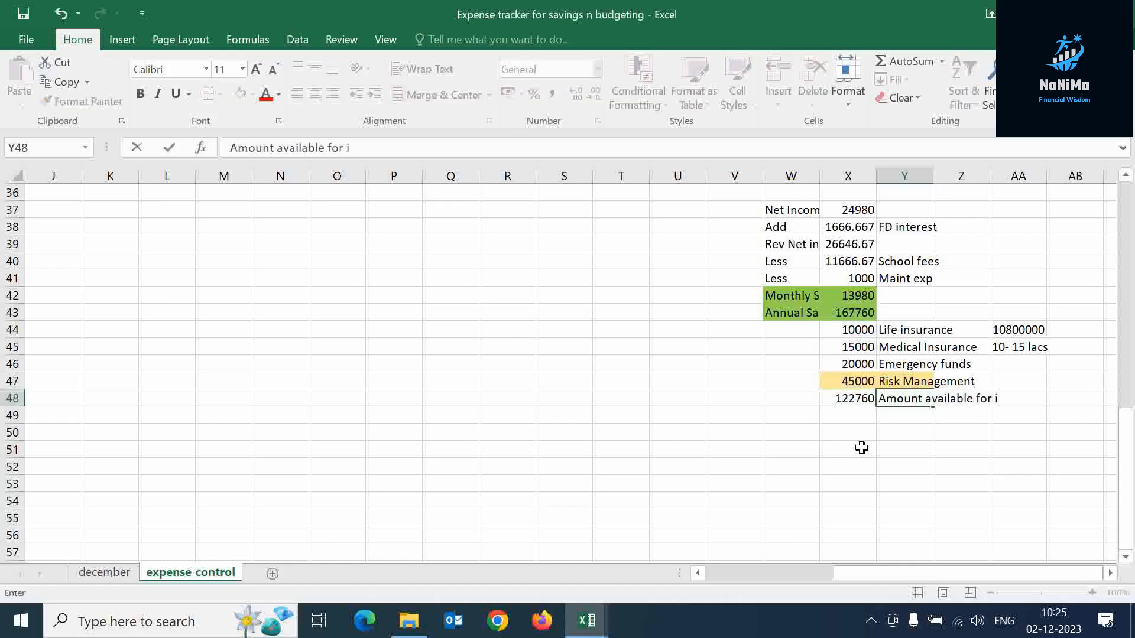
pyautogui.write('nvestments')
pyautogui.press('Return')
pyautogui.press('Down')
pyautogui.press('Left')
pyautogui.press('Right')
pyautogui.press('Up')
pyautogui.press('Up')
pyautogui.press('F2')
pyautogui.write('p.a')
pyautogui.press('Return')
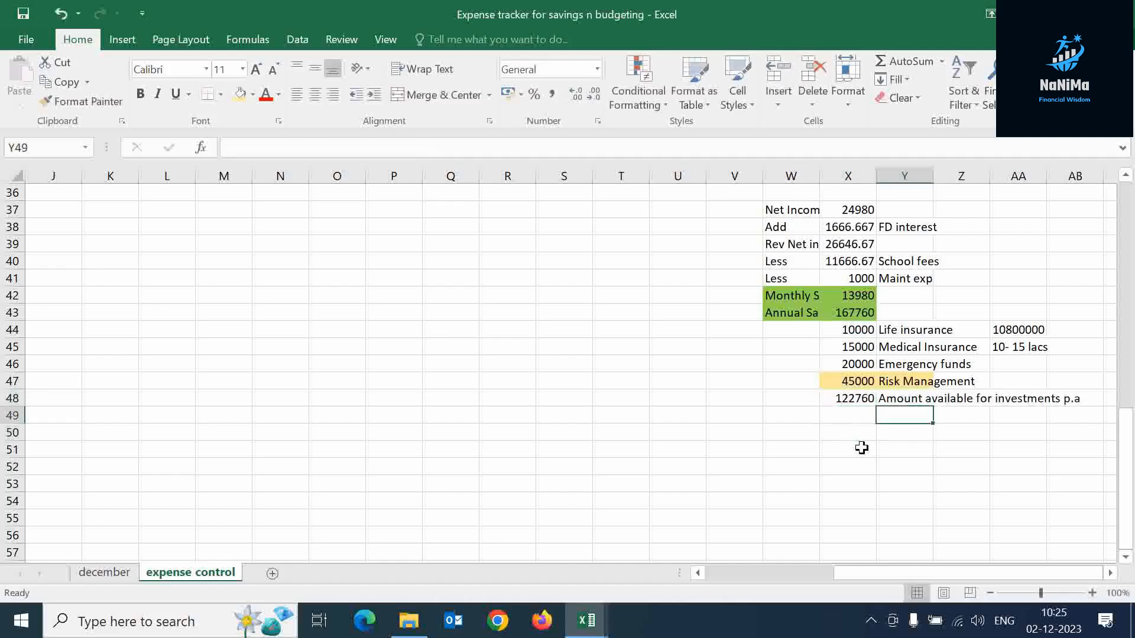
# Step: Calculate the monthly share of the investment amount in X49 with the formula =X48/12
pyautogui.press('Left')
pyautogui.write('=')
pyautogui.press('Up')
pyautogui.write('/12')
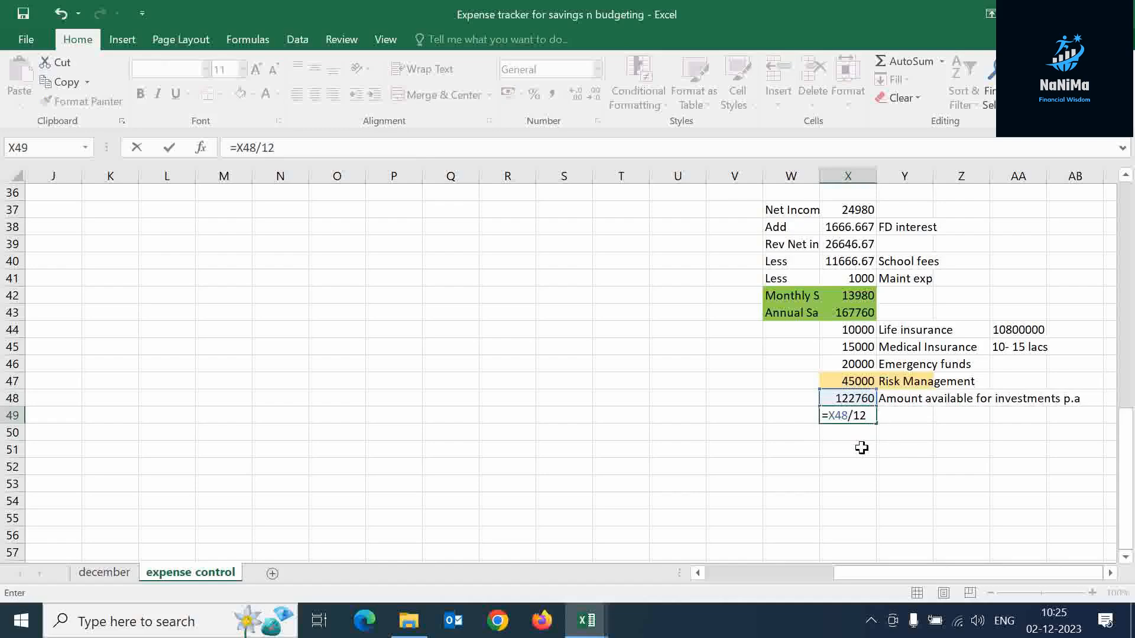
pyautogui.press('Return')
pyautogui.press('Up')
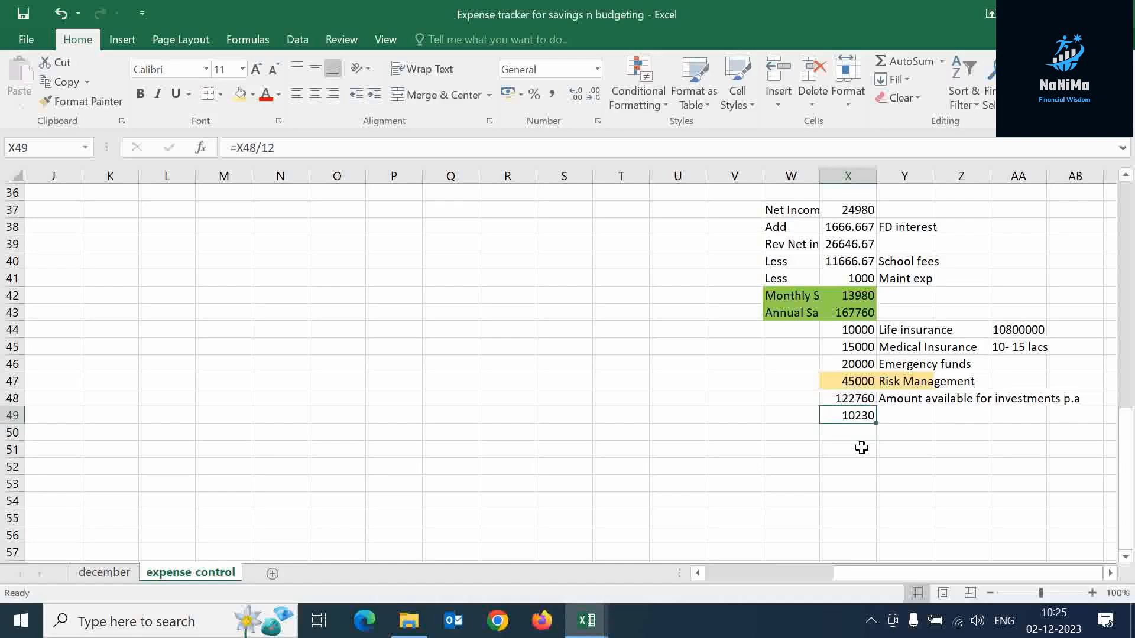
# Step: Enter the label "Monthly investible surplus" in Y49
pyautogui.click(861, 448)
pyautogui.press('Up')
pyautogui.press('Up')
pyautogui.press('Right')
pyautogui.write('Mon')
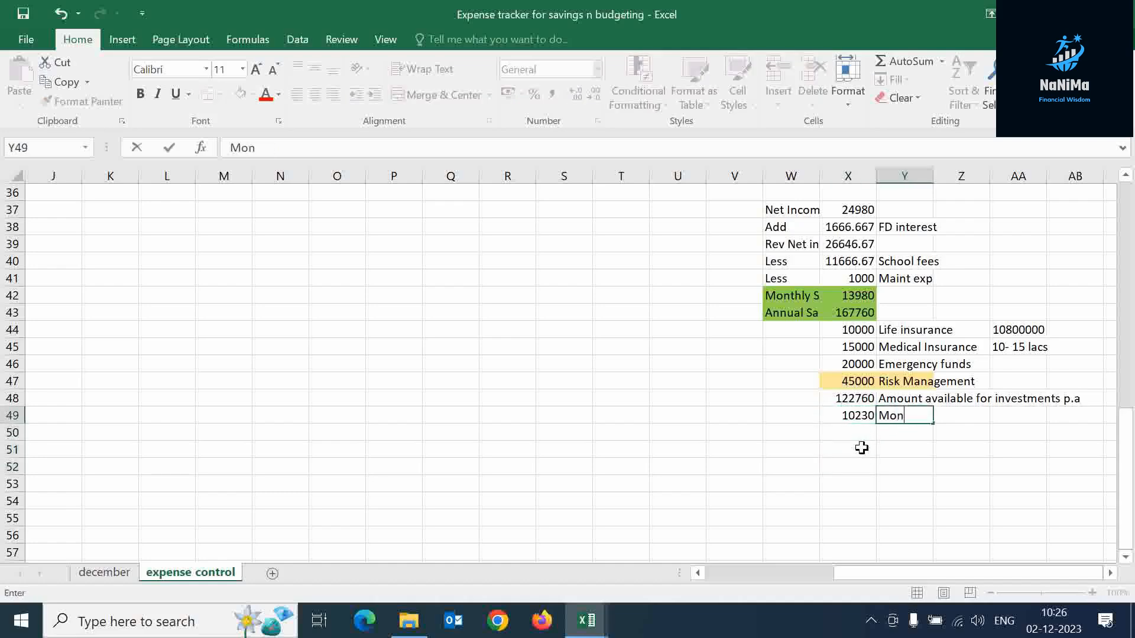
pyautogui.write('thly inve')
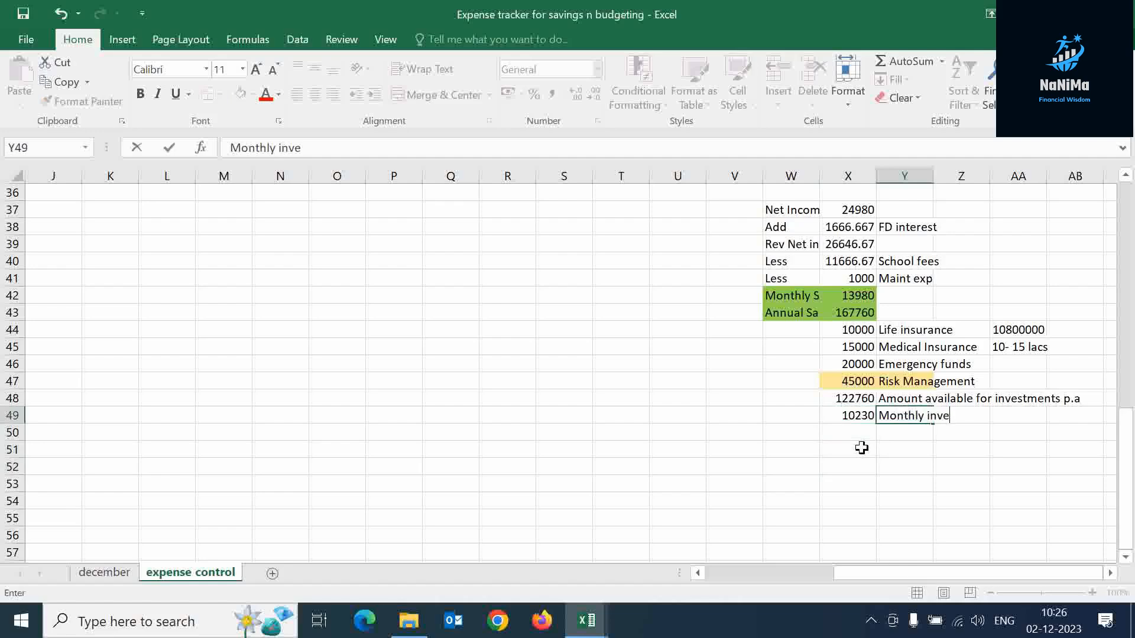
pyautogui.write('stible surplus')
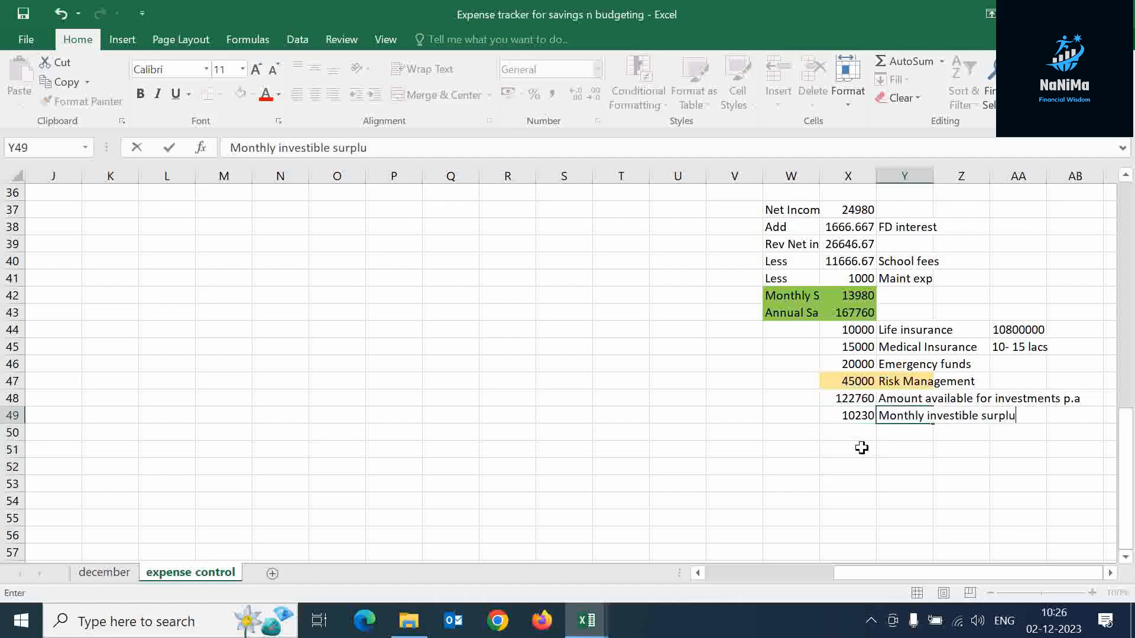
pyautogui.press('Return')
pyautogui.press('Down')
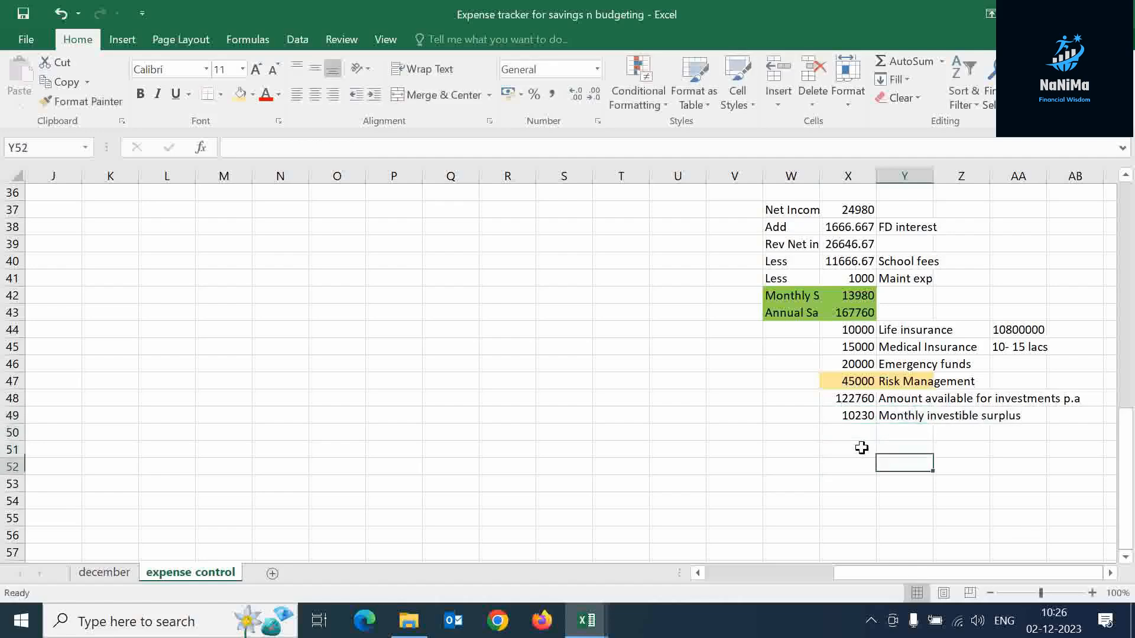
# Step: Add the heading "SIP" in X51 with the monthly amounts 5000 in X52 and 10000 in Y52
pyautogui.press('Left')
pyautogui.write('SIP')
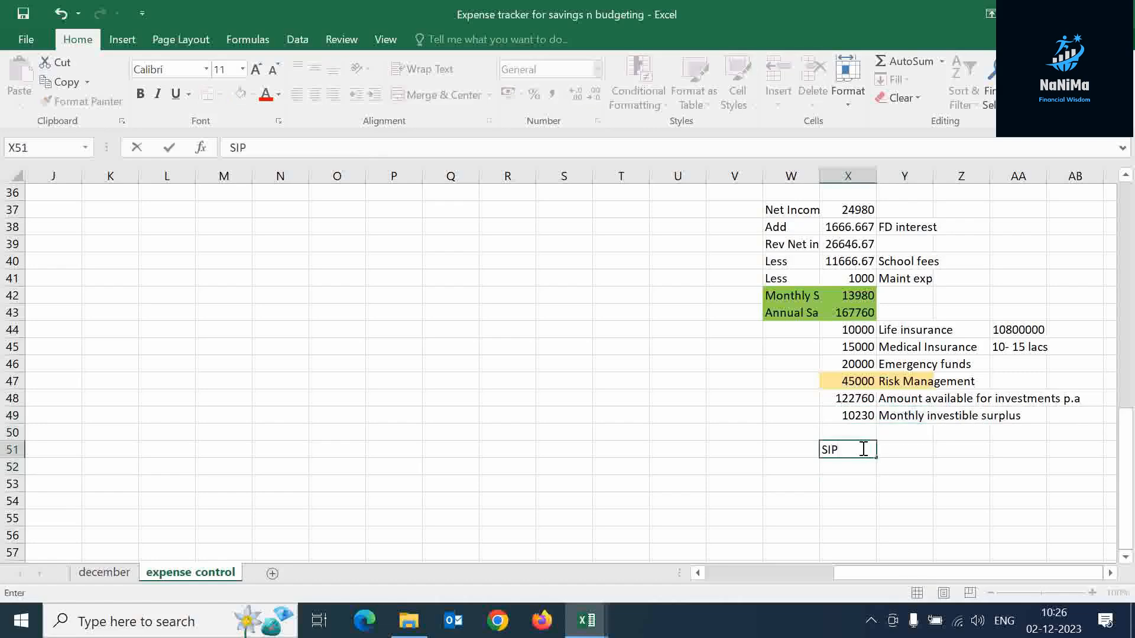
pyautogui.press('Right')
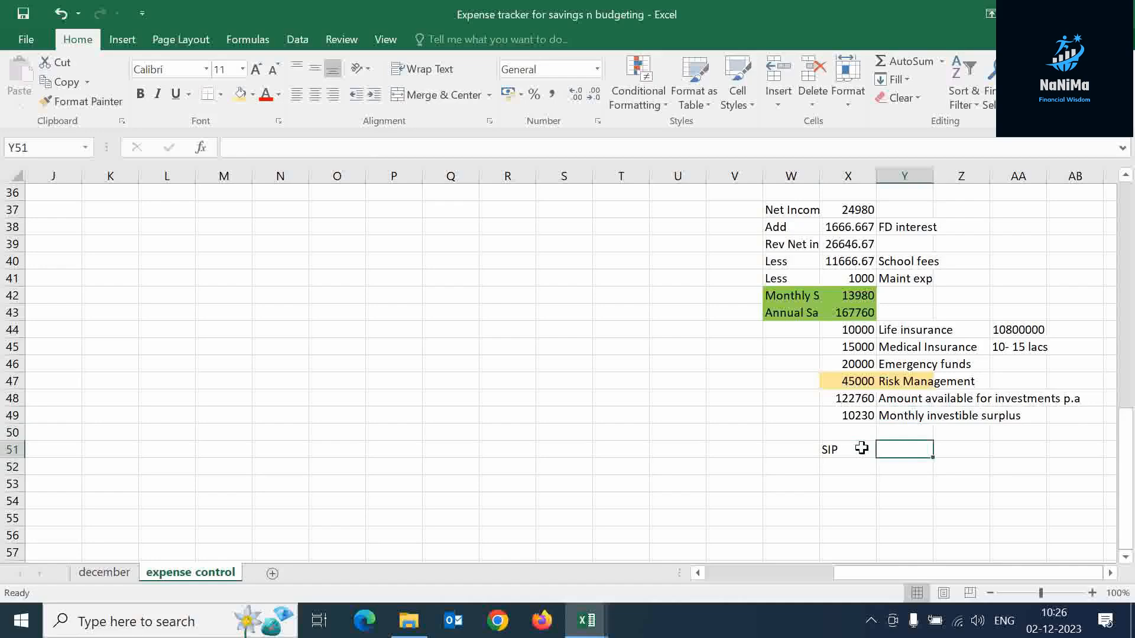
pyautogui.press('Down')
pyautogui.press('Left')
pyautogui.write('5000')
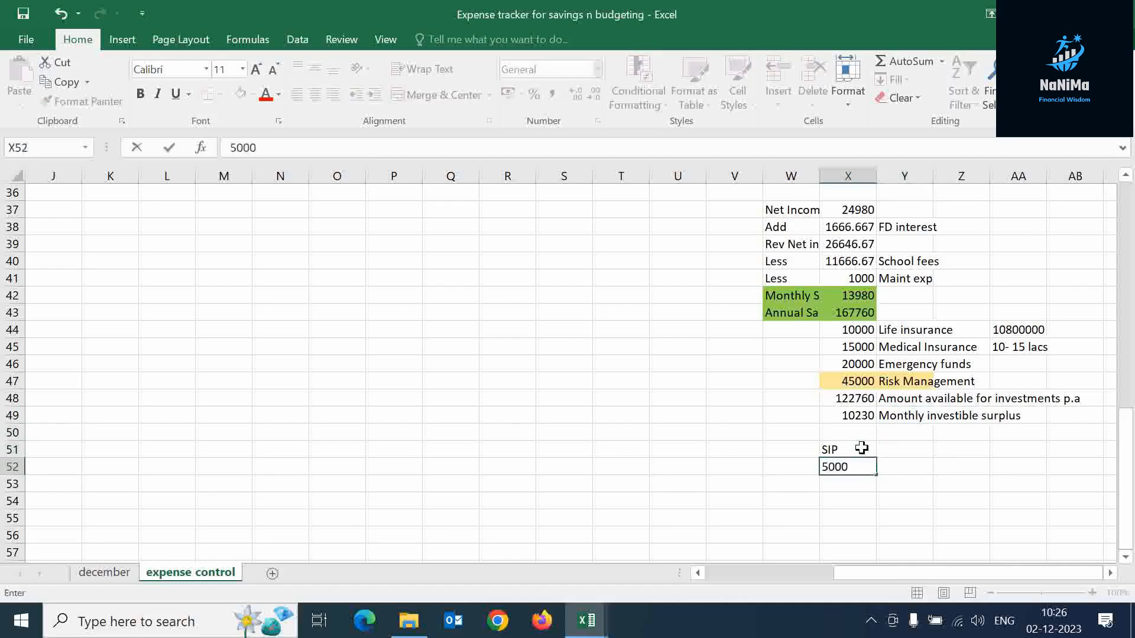
pyautogui.press('Right')
pyautogui.write('10000')
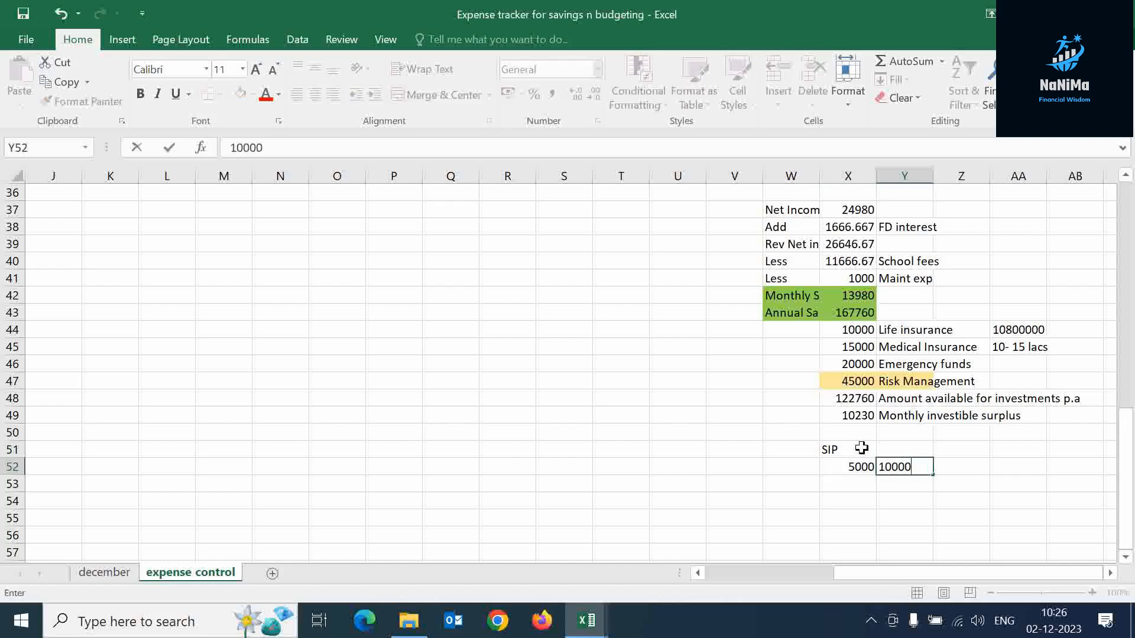
pyautogui.press('Return')
pyautogui.press('Up')
pyautogui.press('Up')
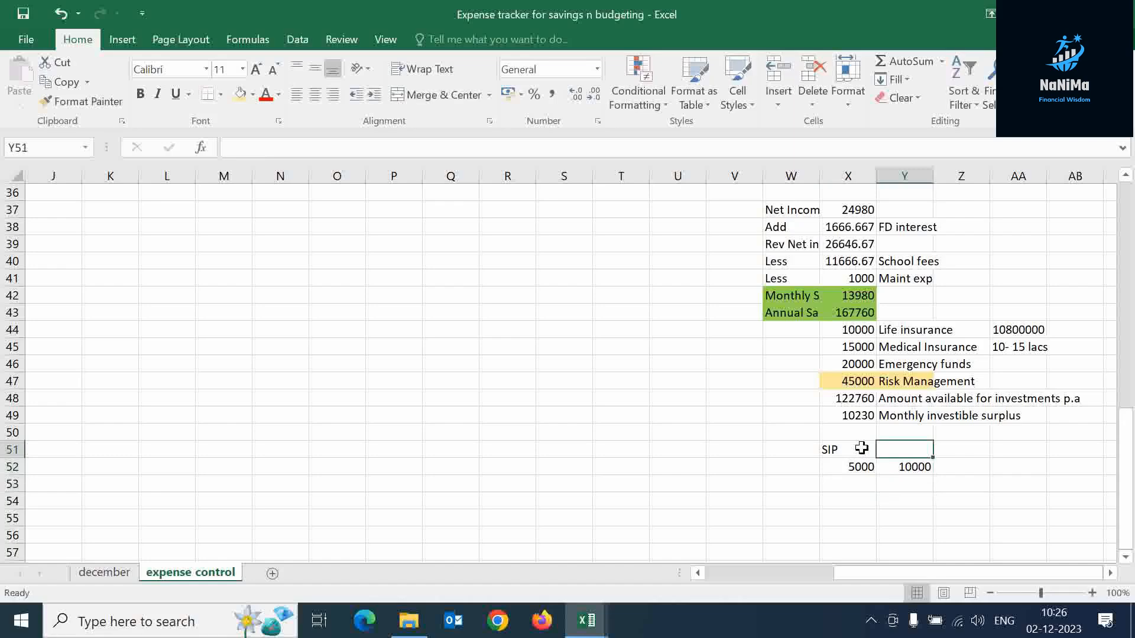
# Step: Add an "at 15%" row in W53 with 3.50 cr under the 5000 SIP and 7.01 cr under the 10000 SIP
pyautogui.press('Down')
pyautogui.press('Down')
pyautogui.press('Left')
pyautogui.press('Left')
pyautogui.write('at 15%')
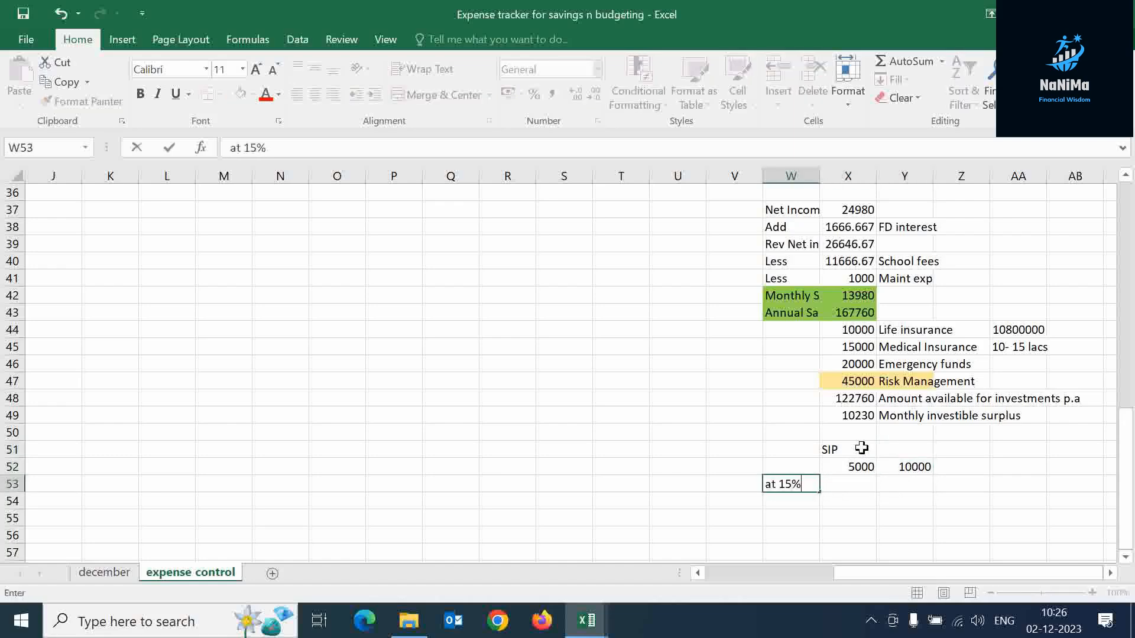
pyautogui.press('Right')
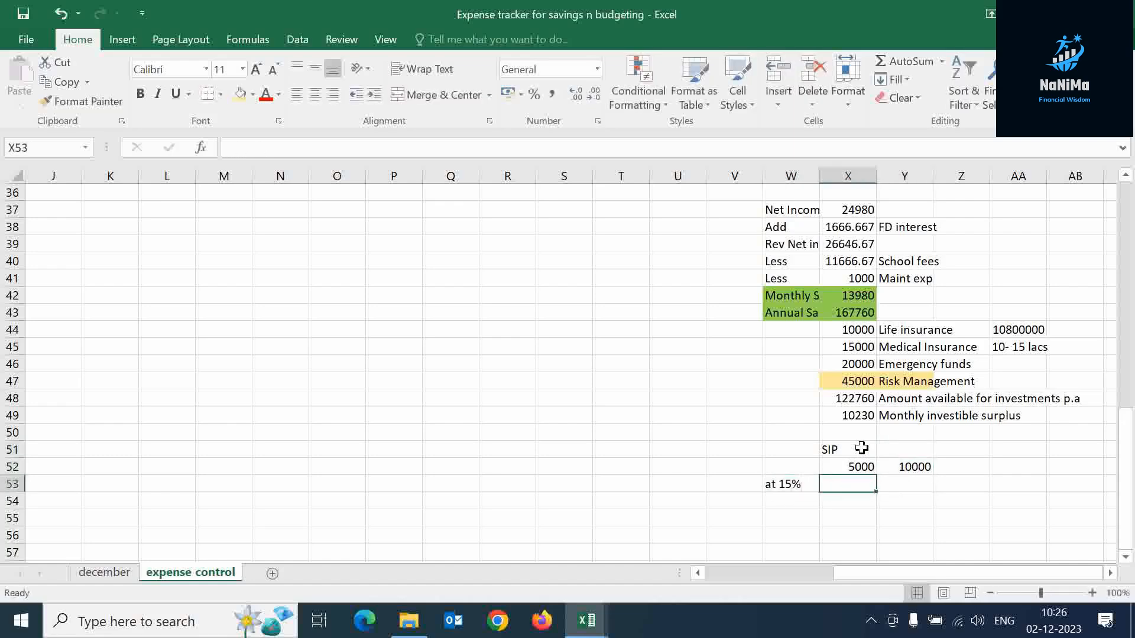
pyautogui.write('3.50')
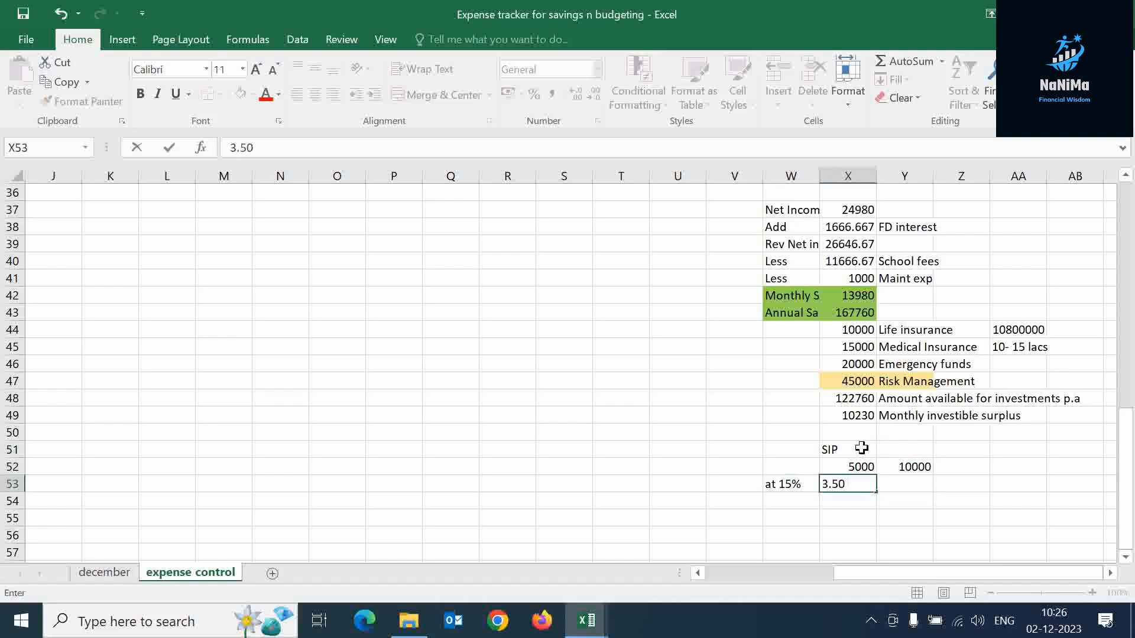
pyautogui.write(' cr')
pyautogui.press('Right')
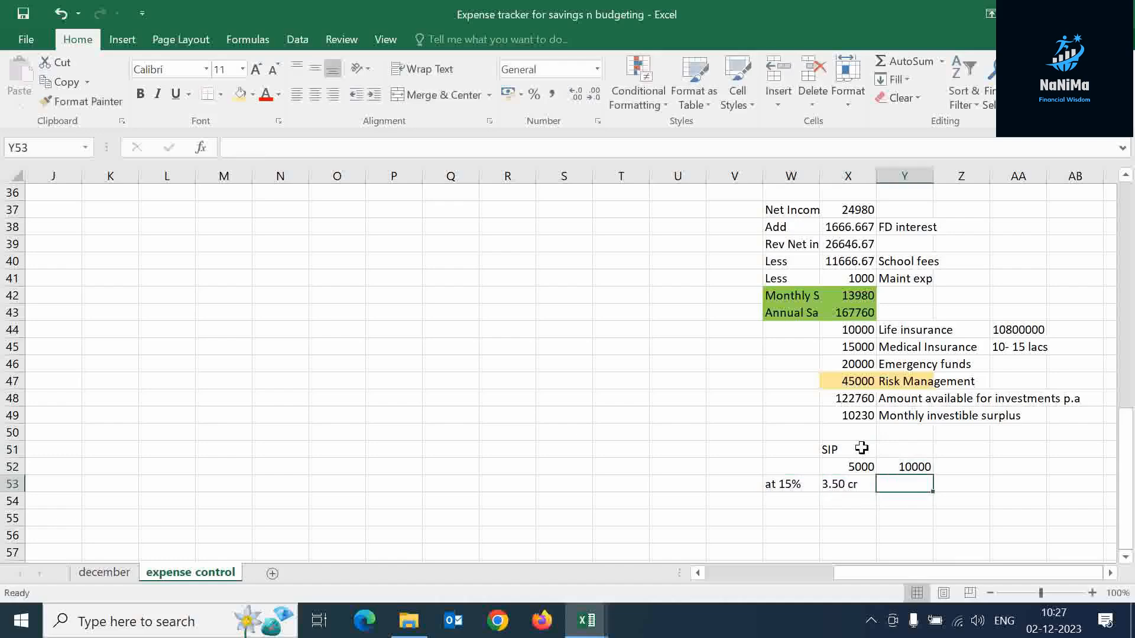
pyautogui.write('7.')
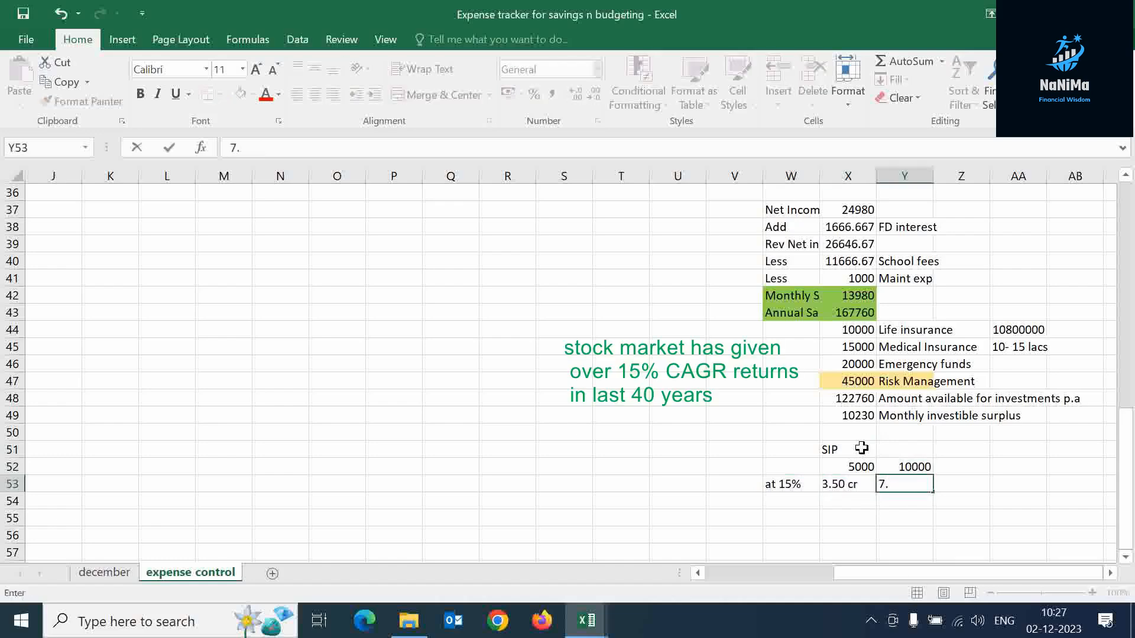
pyautogui.write('01 cr')
pyautogui.press('Return')
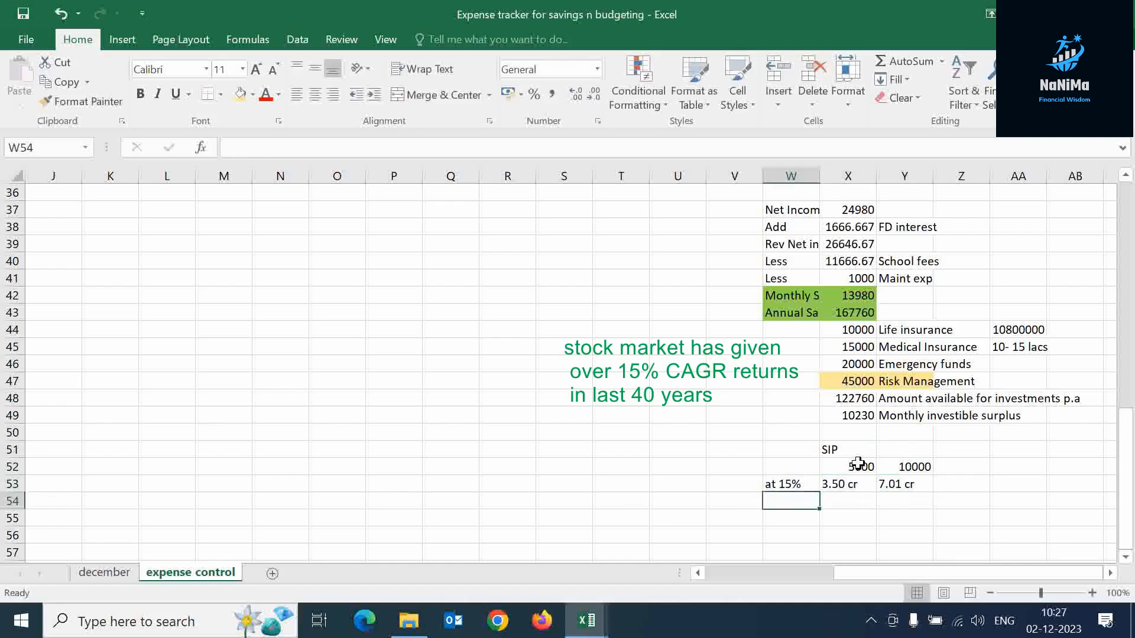
# Step: Add an "at 12%" row in W54 with 1.76 cr under the 5000 SIP and 3.53 cr under the 10000 SIP
pyautogui.write('at 12%')
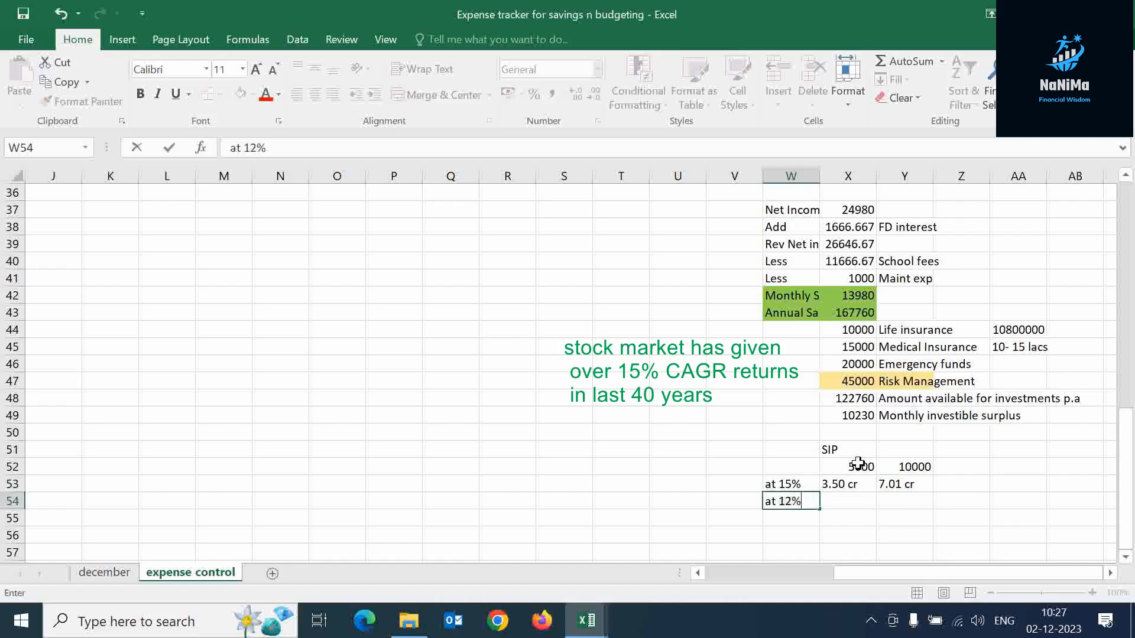
pyautogui.press('Tab')
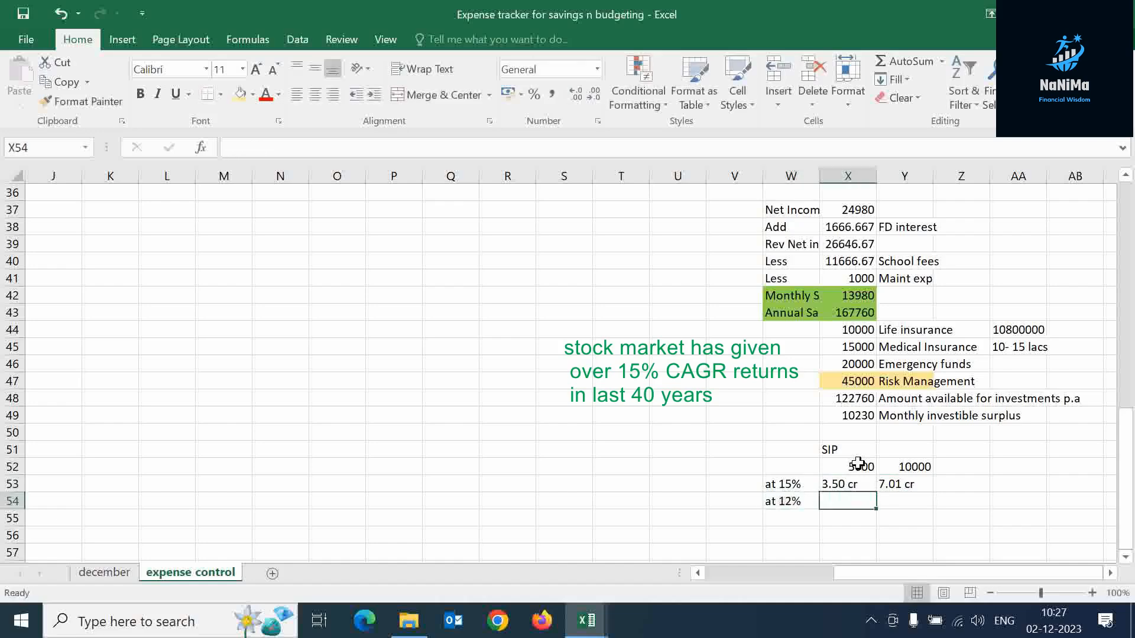
pyautogui.write('1.76 cr')
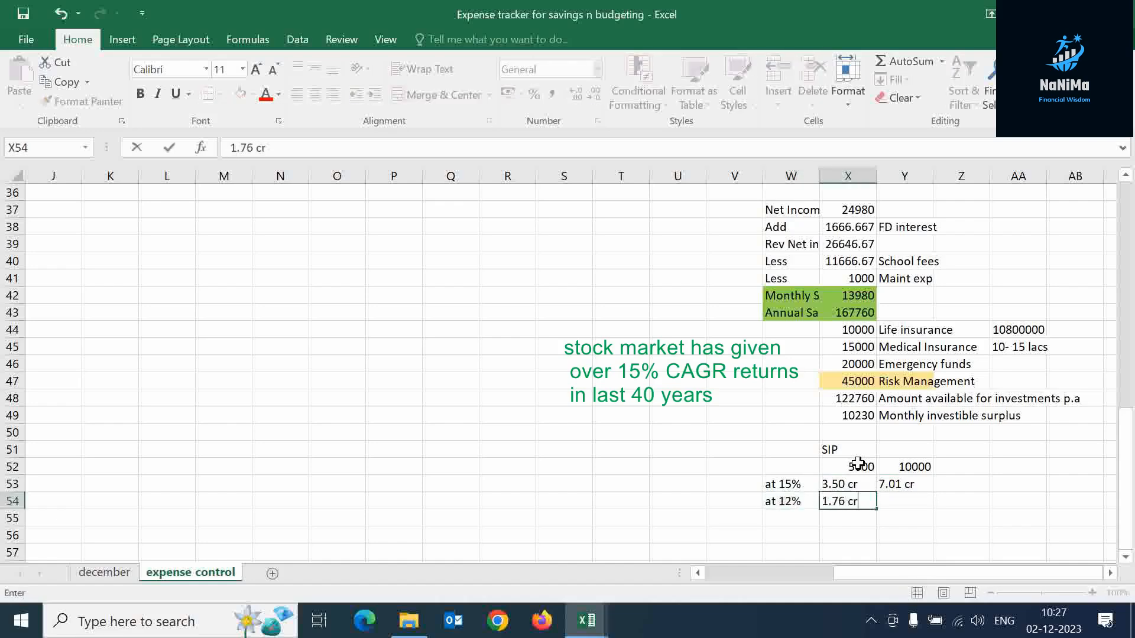
pyautogui.press('Tab')
pyautogui.write('3.')
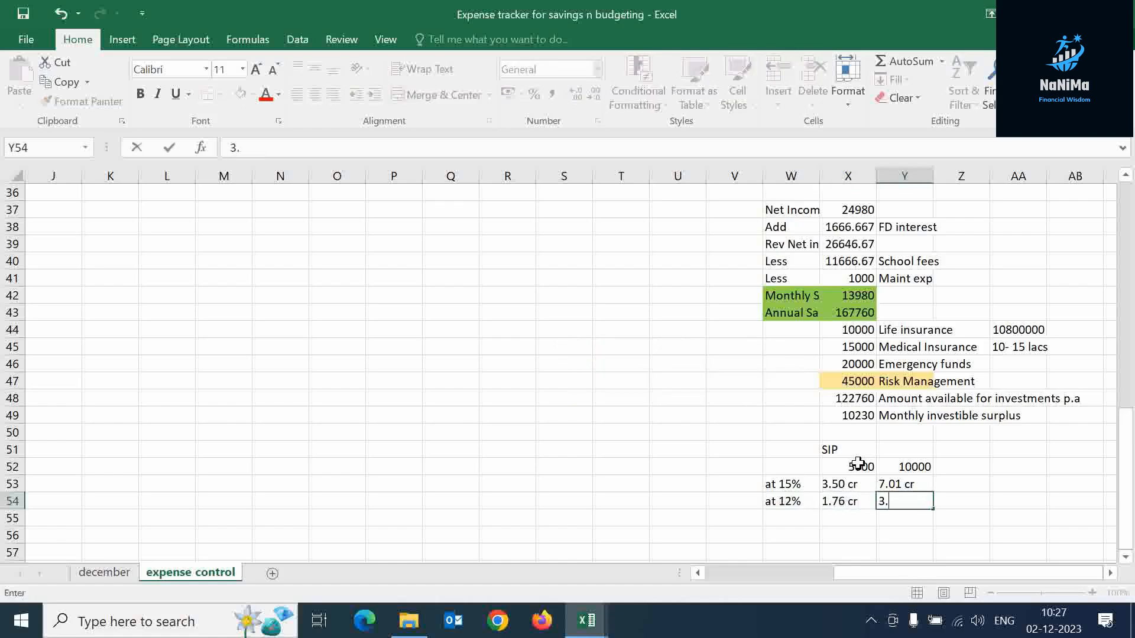
pyautogui.write('53')
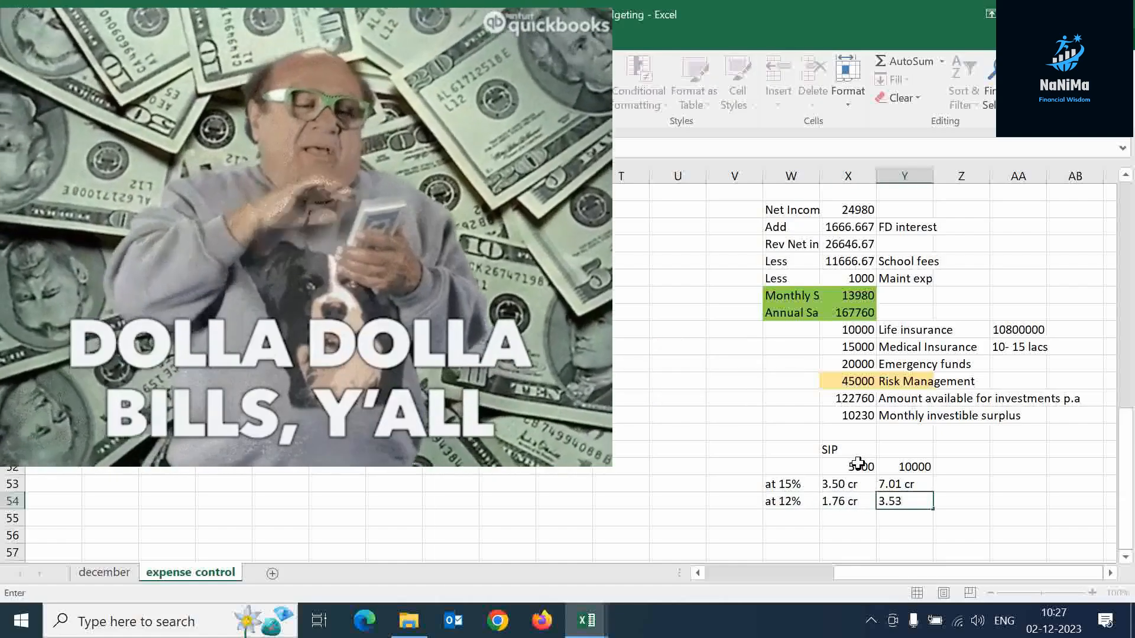
pyautogui.write(' cr')
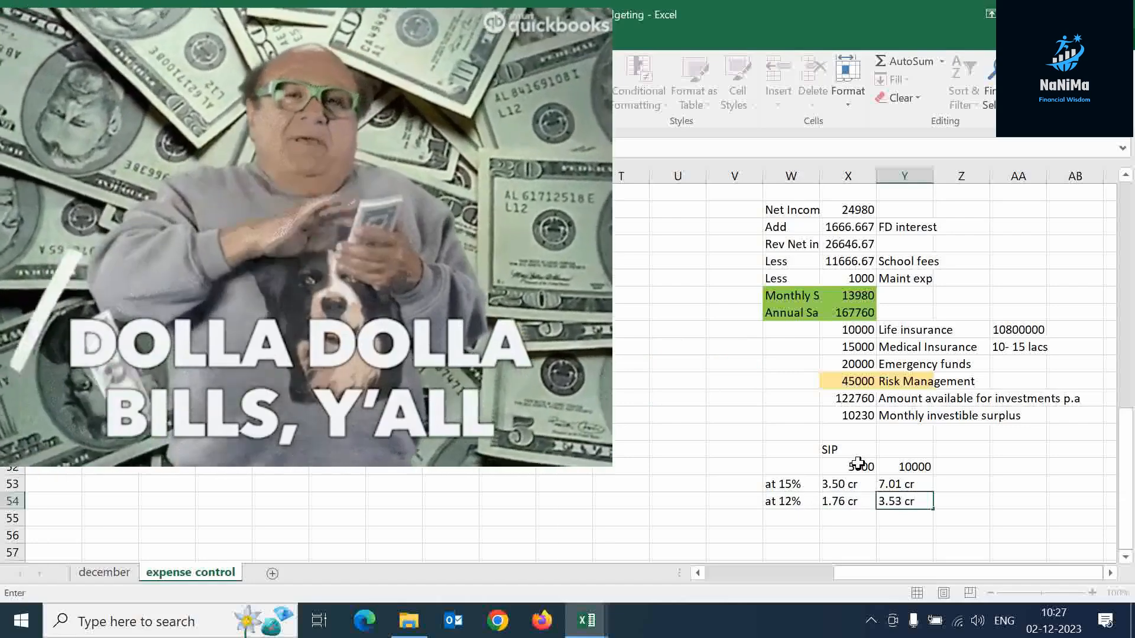
# Step: Add the note "for 30 years (i.e upto age 60)" in Y51 beside the SIP heading
pyautogui.press('Return')
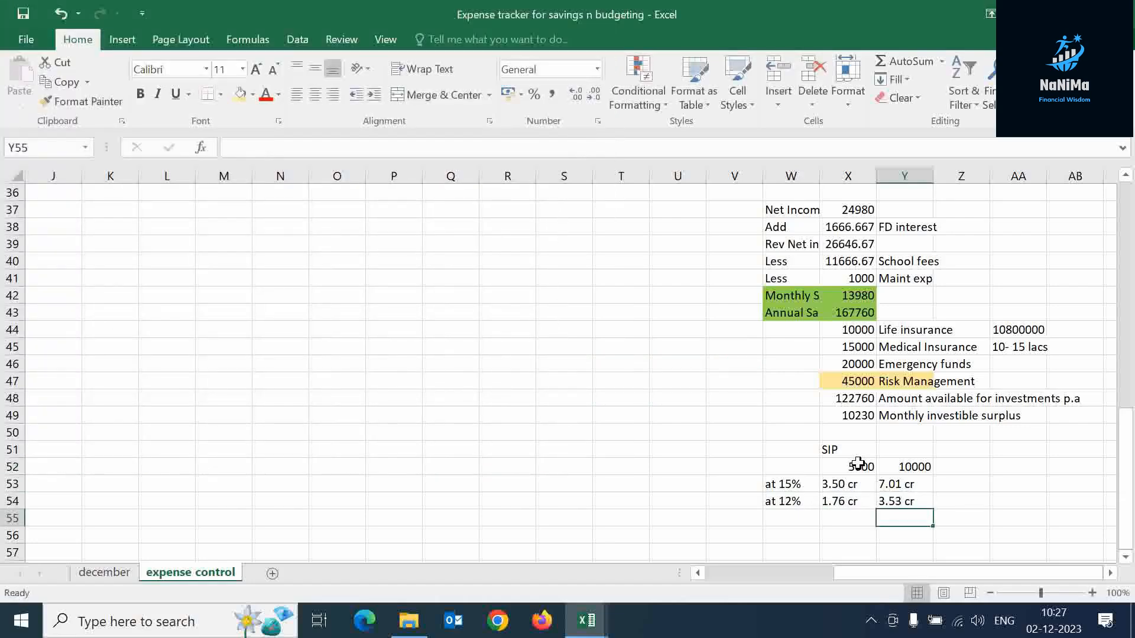
pyautogui.press('Up')
pyautogui.press('Up')
pyautogui.press('Up')
pyautogui.press('Up')
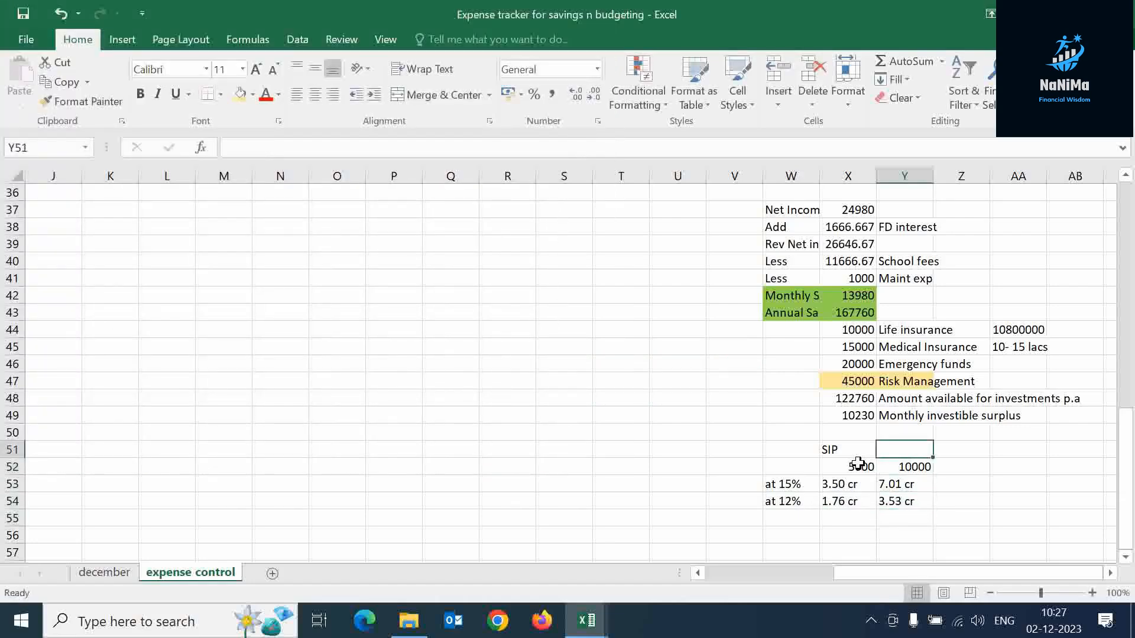
pyautogui.write('for 30 years (i.e upto')
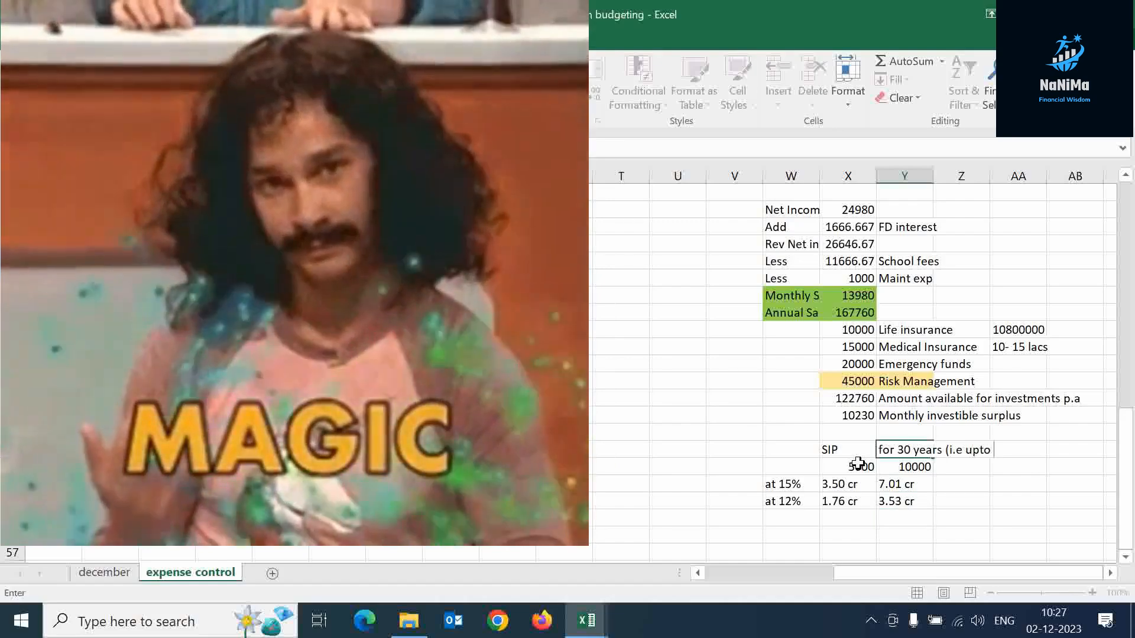
pyautogui.write(' age 60')
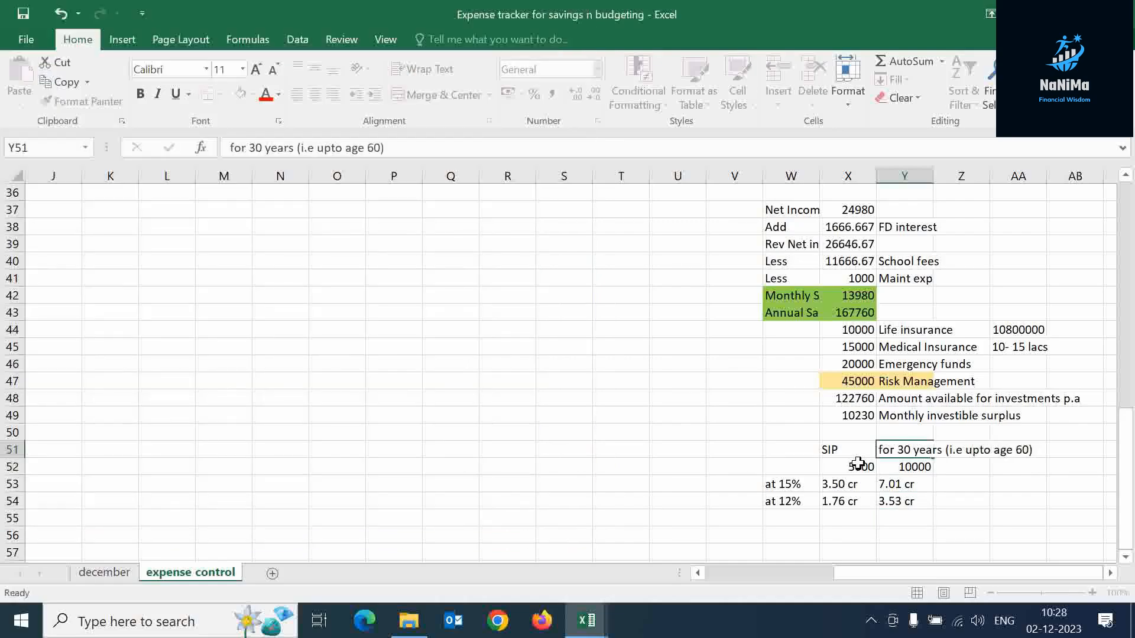
pyautogui.press('Return')
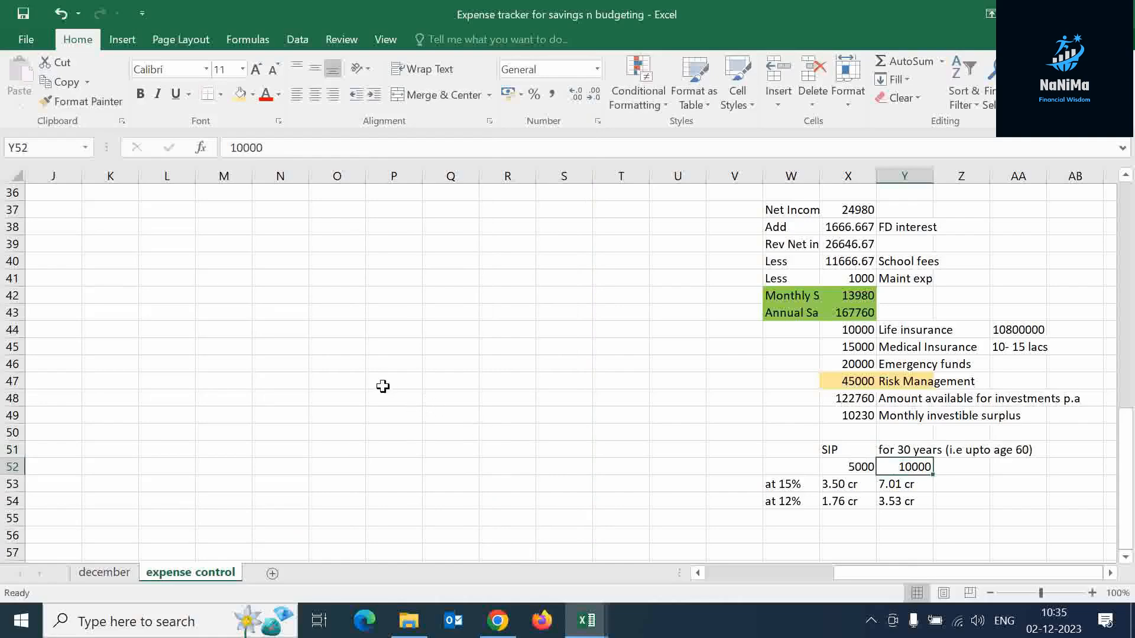
# Step: Highlight the "at 15%" amount for the 10000 SIP in Y53 with the light orange fill
pyautogui.moveTo(805, 448); pyautogui.dragTo(893, 499)
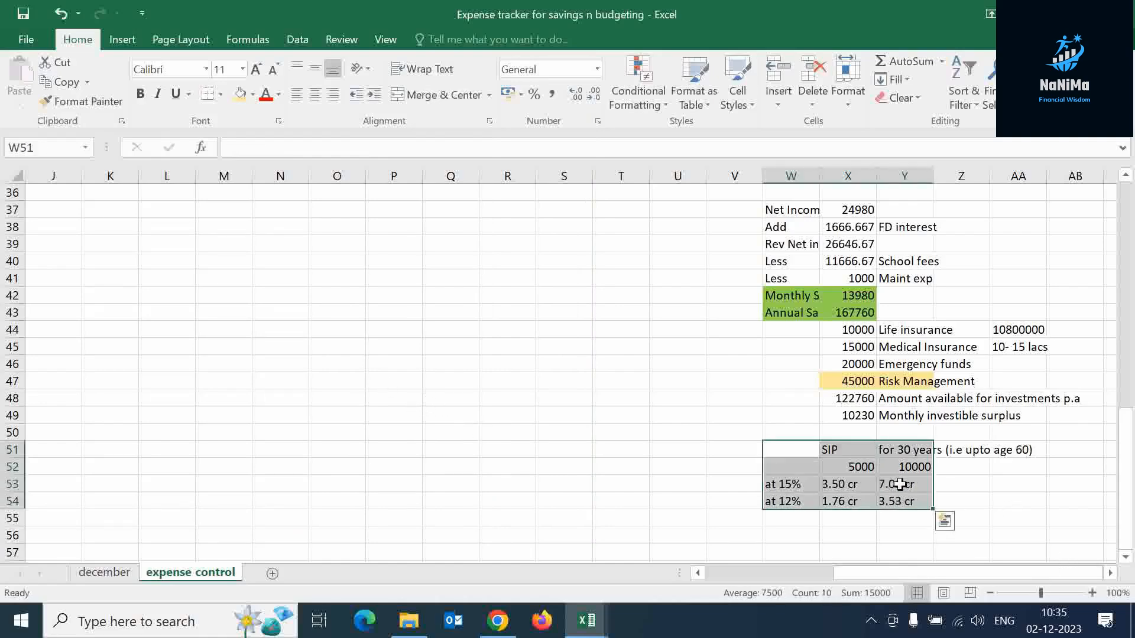
pyautogui.click(900, 485)
pyautogui.click(238, 95)
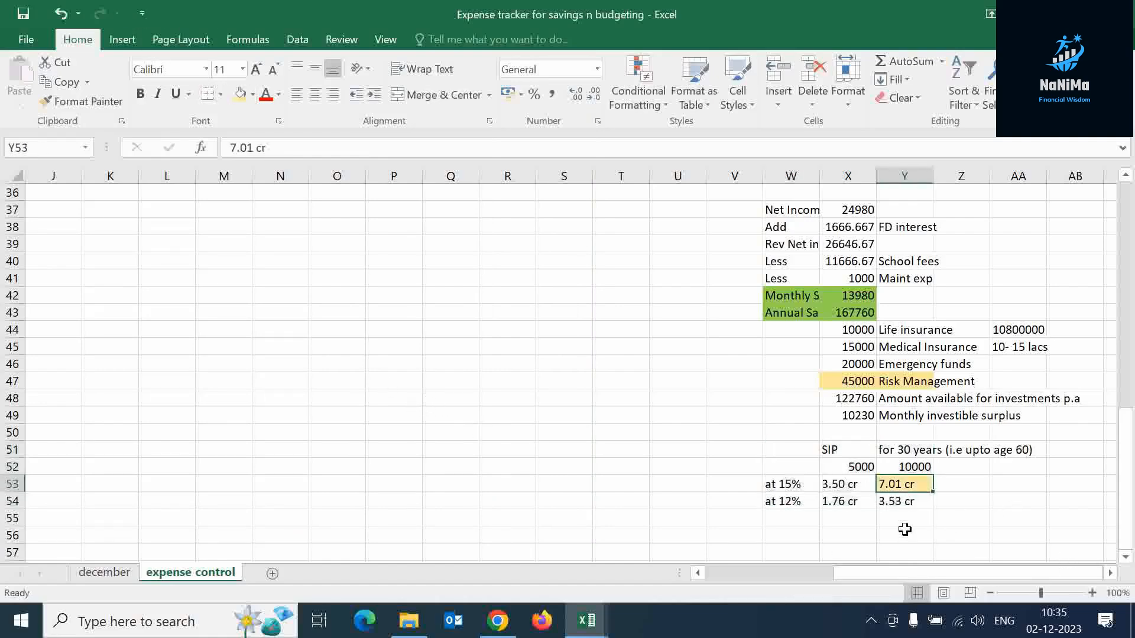
# Step: Calculate the future value of the 10000 monthly SIP at 15% in Q47 with =fv(0.15/12,360,-10000,0,1)
pyautogui.click(441, 381)
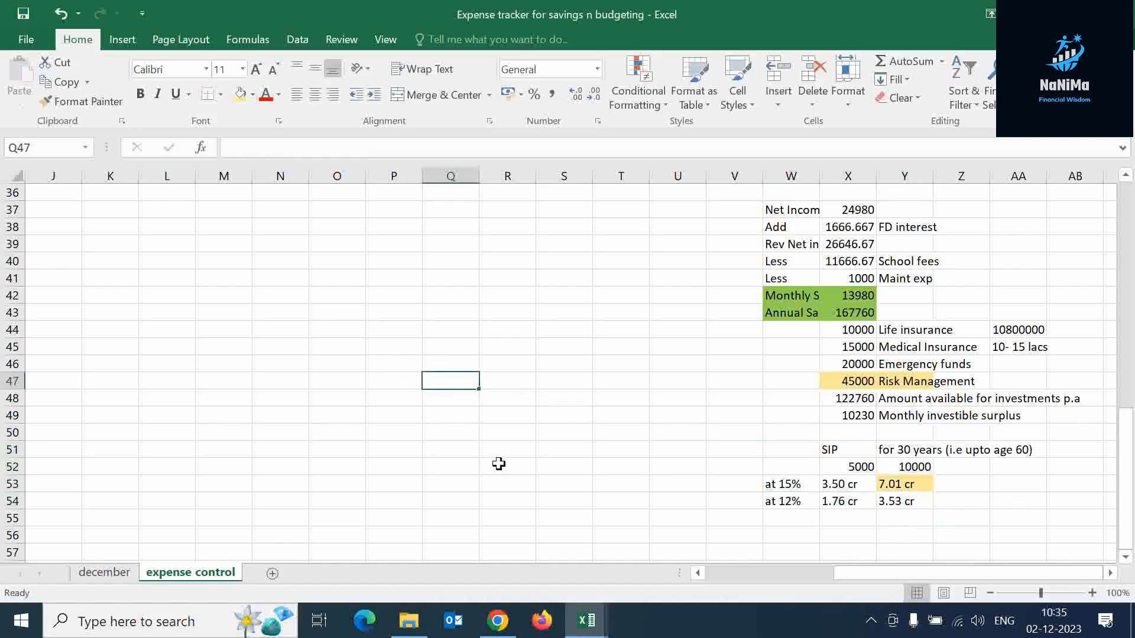
pyautogui.write('=fv(')
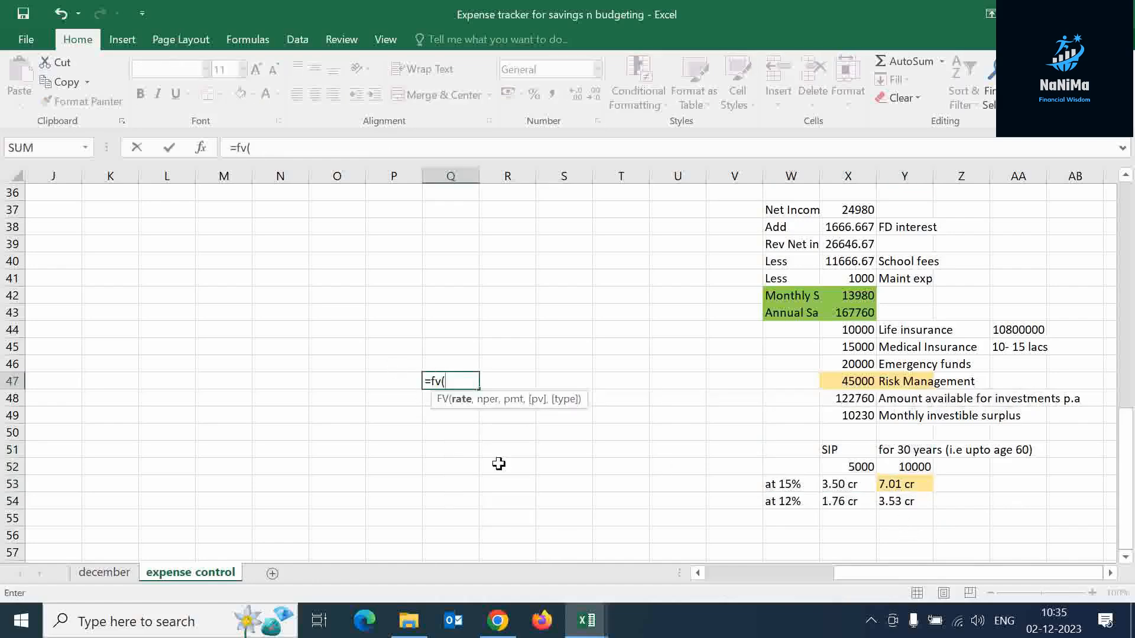
pyautogui.write('0.15/12,360,')
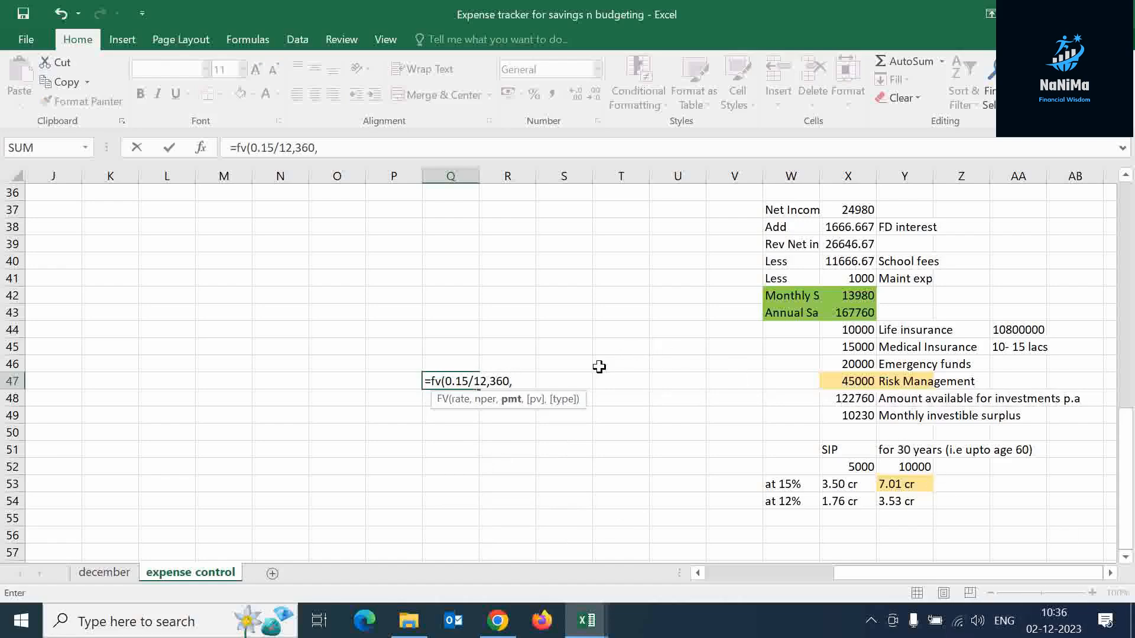
pyautogui.write('0')
pyautogui.press('BackSpace')
pyautogui.write('-10000,')
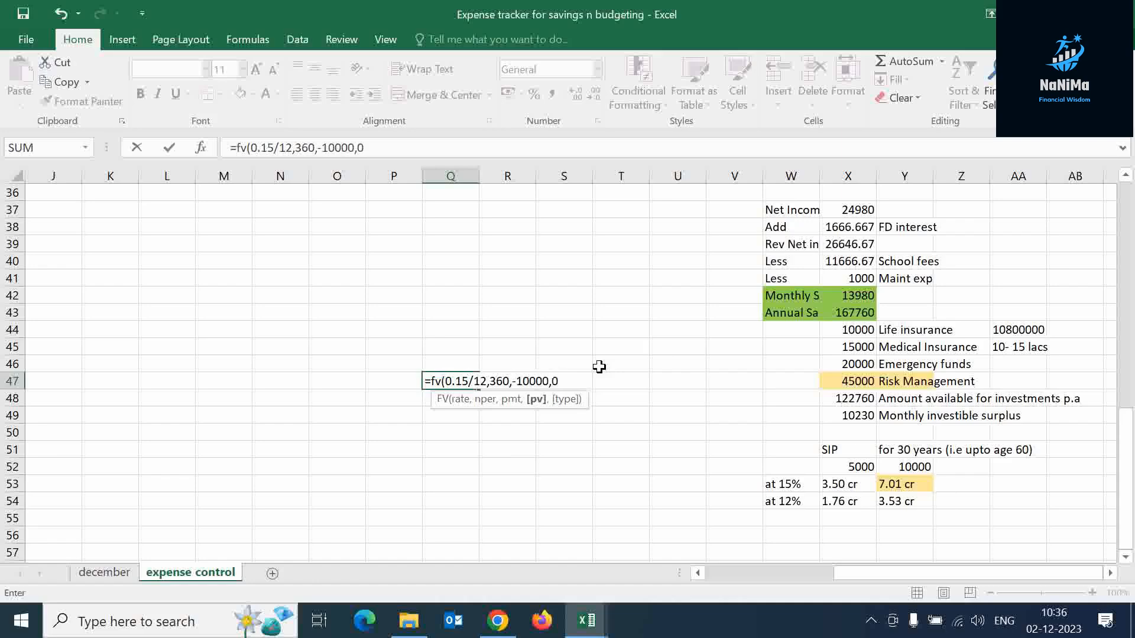
pyautogui.write('0,1)')
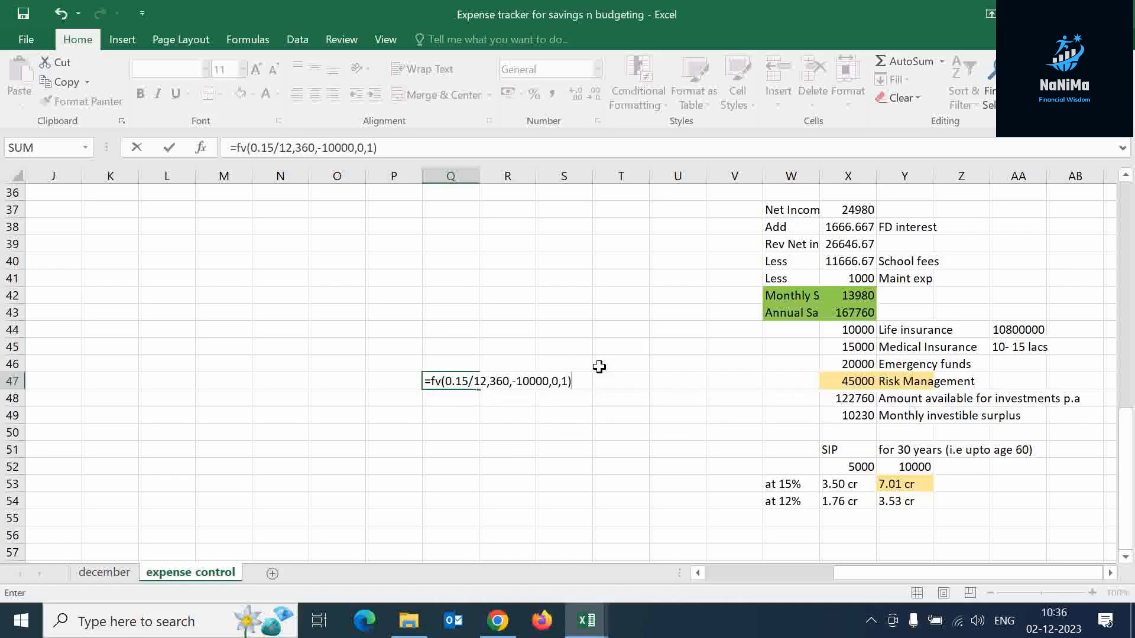
pyautogui.press('Return')
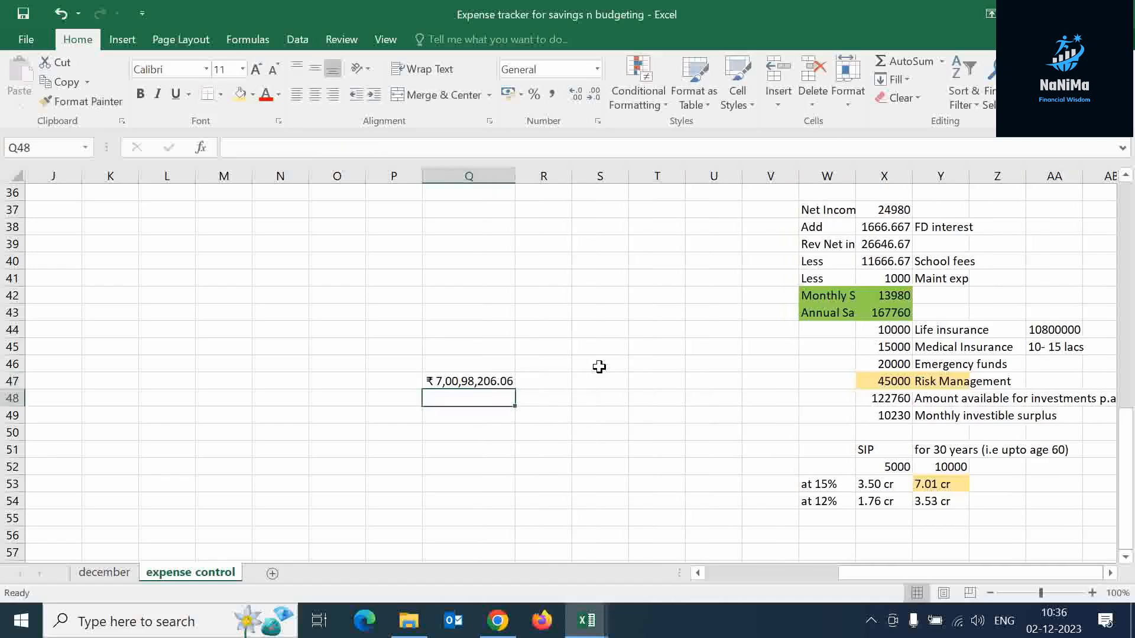
# Step: Highlight the future value in Q47 with the same light orange fill and select Y53 for comparison
pyautogui.click(485, 382)
pyautogui.click(240, 95)
pyautogui.click(941, 484)
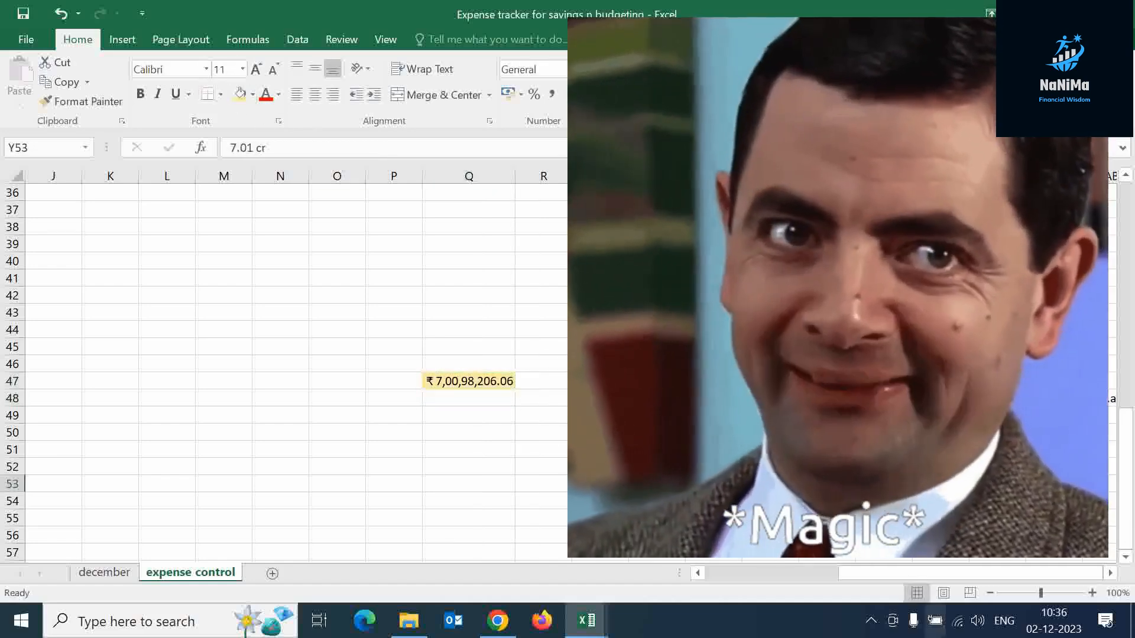